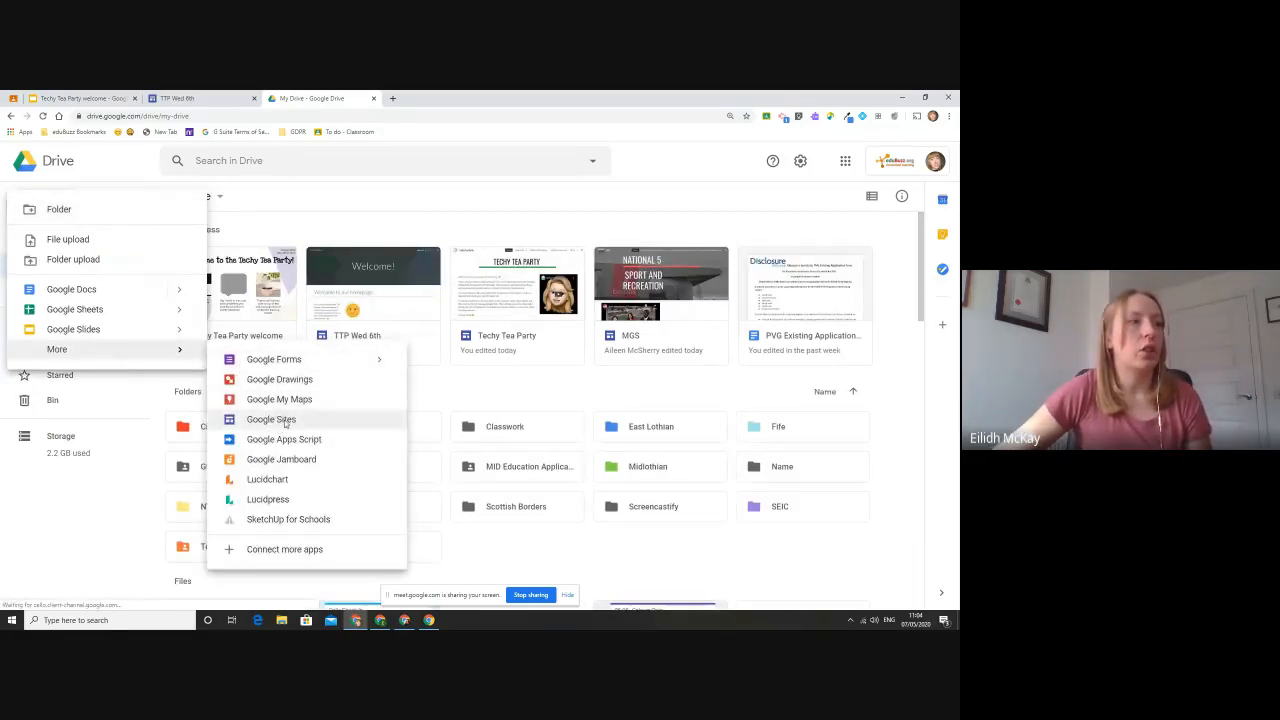
- Create a new blank Google Site from Drive, and create another one in a new browser tab through site.new
left_click(323, 423)
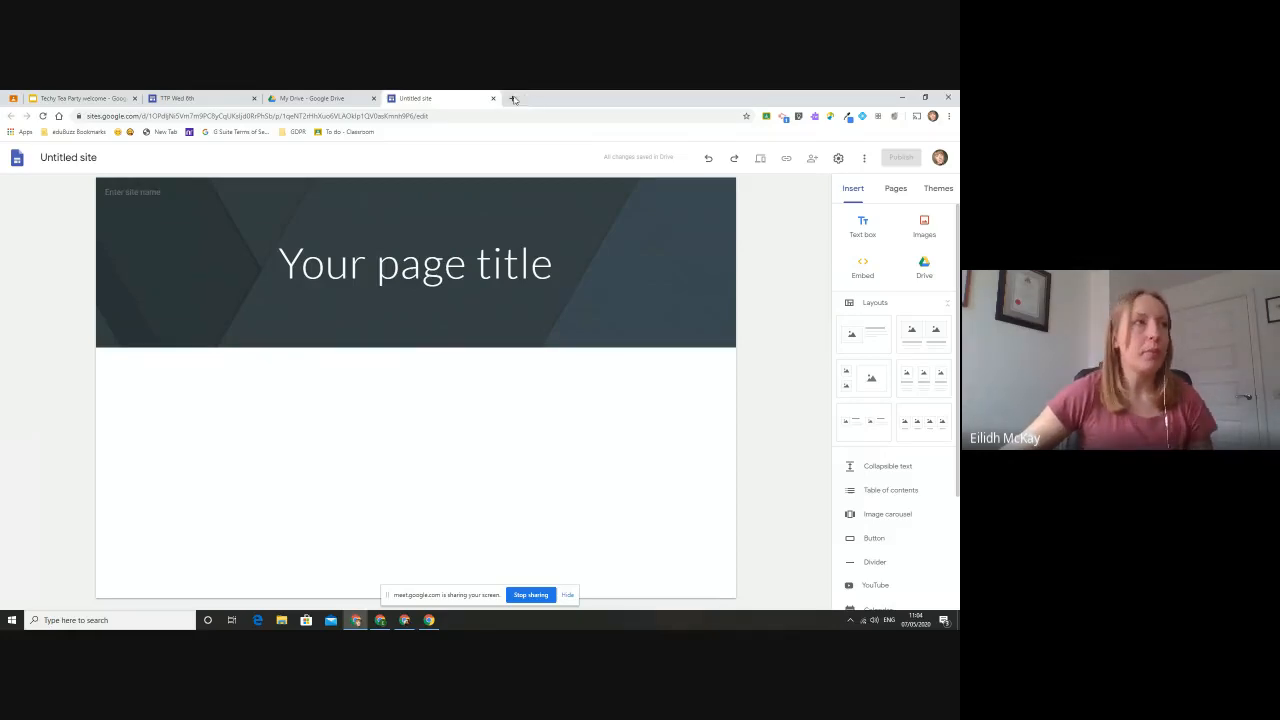
left_click(512, 97)
type("site.new")
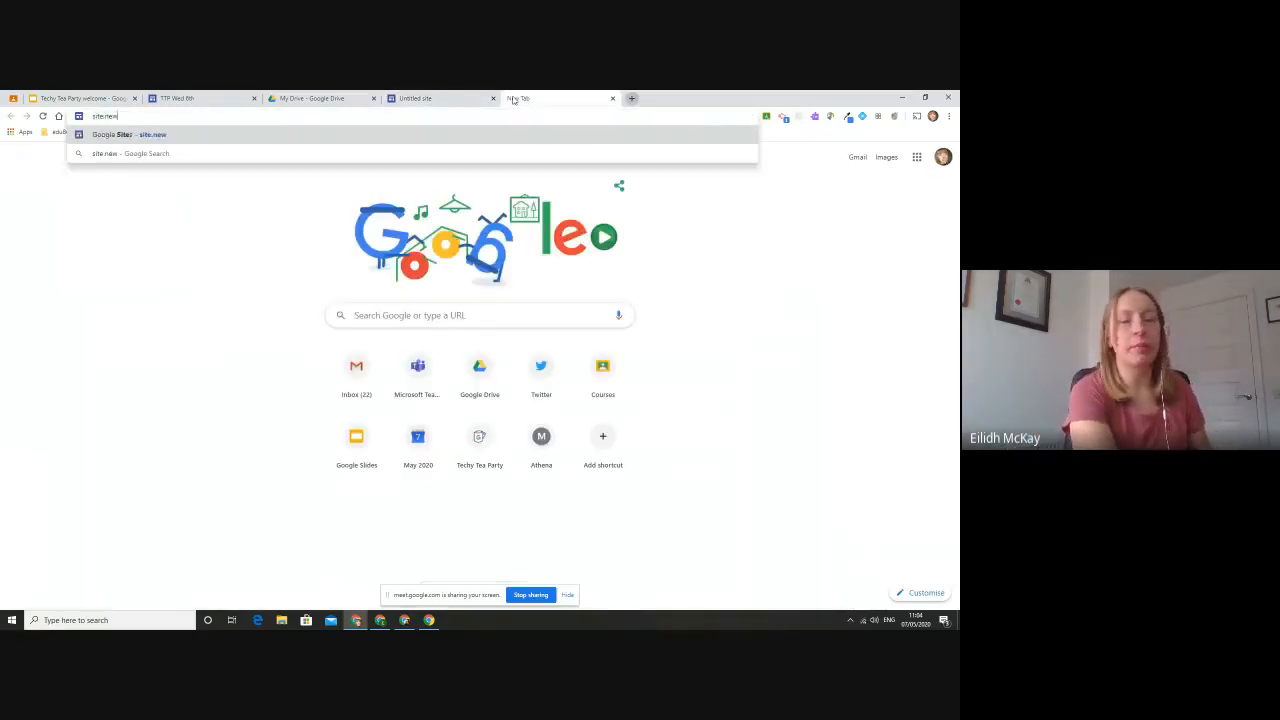
key("Return")
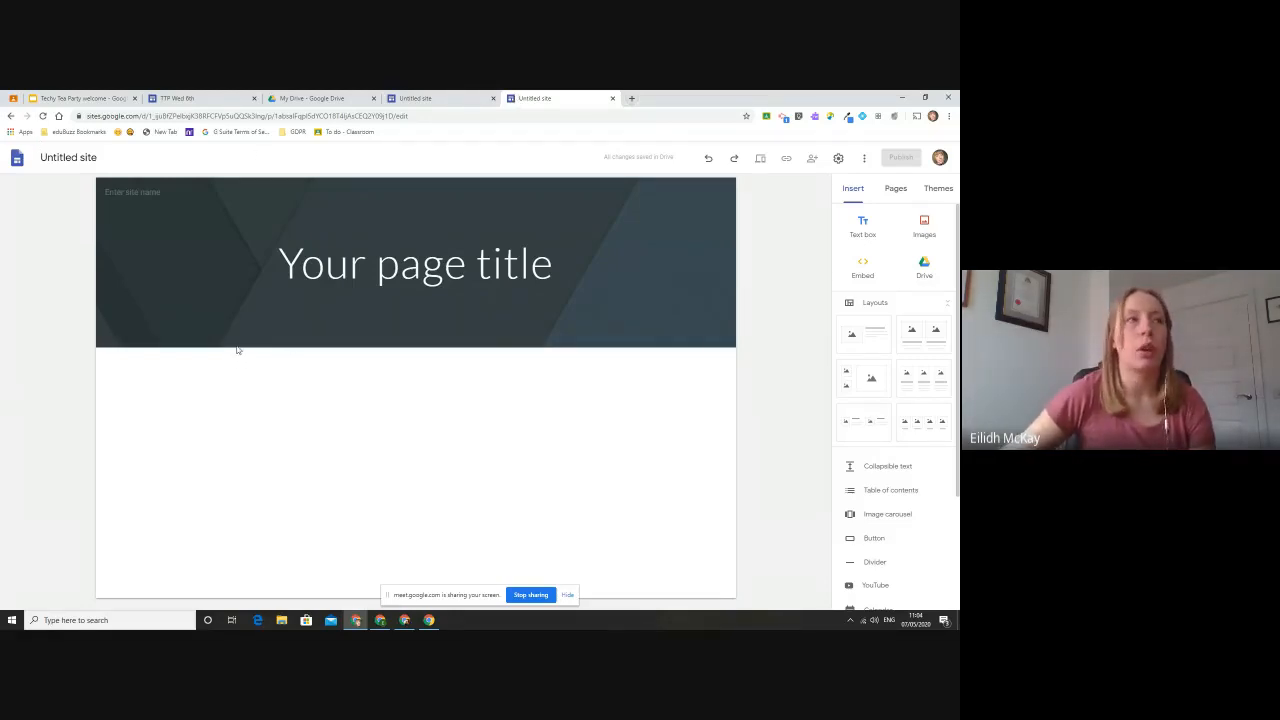
- Open sites.google.com in a new browser tab and switch from classic Sites to the new Google Sites home page
left_click(631, 98)
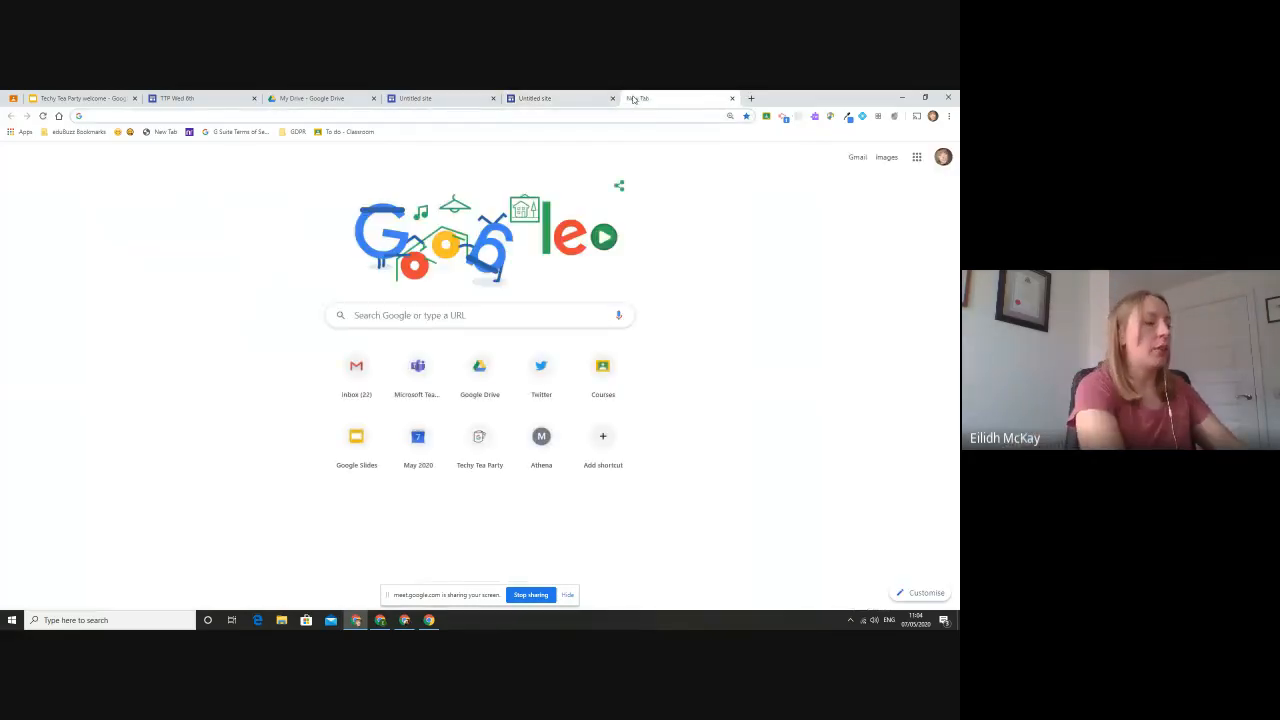
type("sites.google.com")
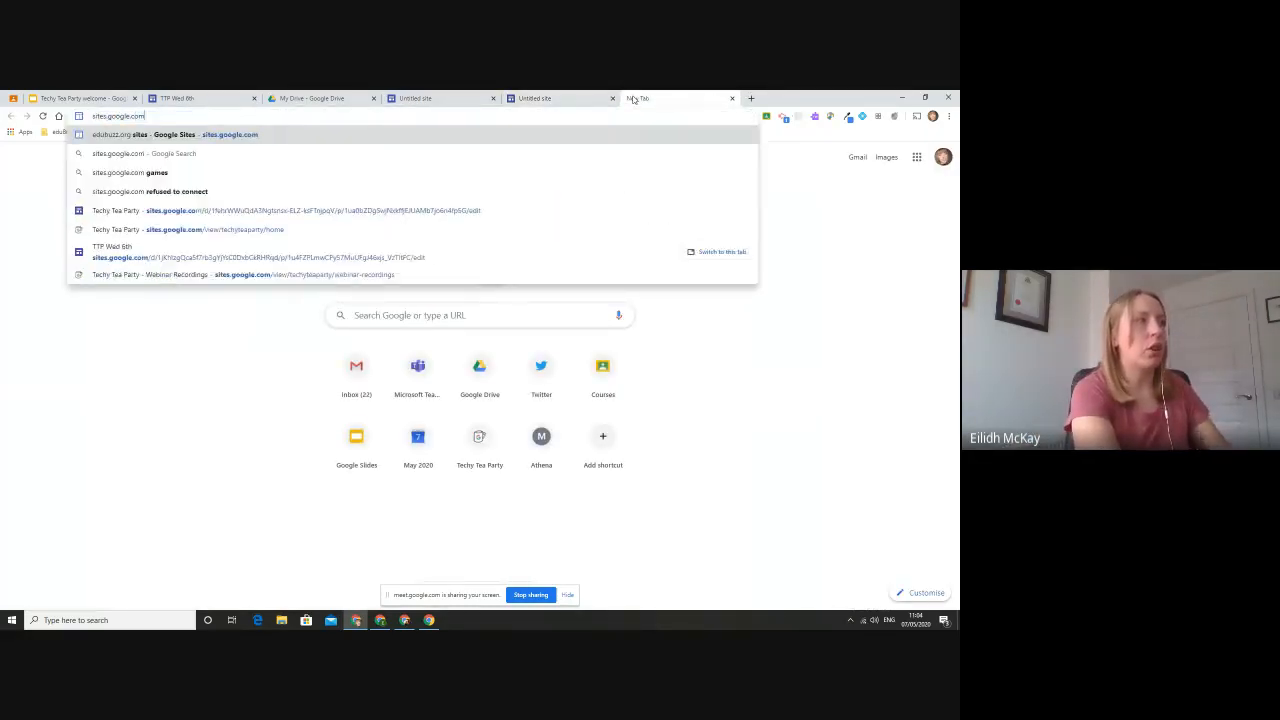
key("Return")
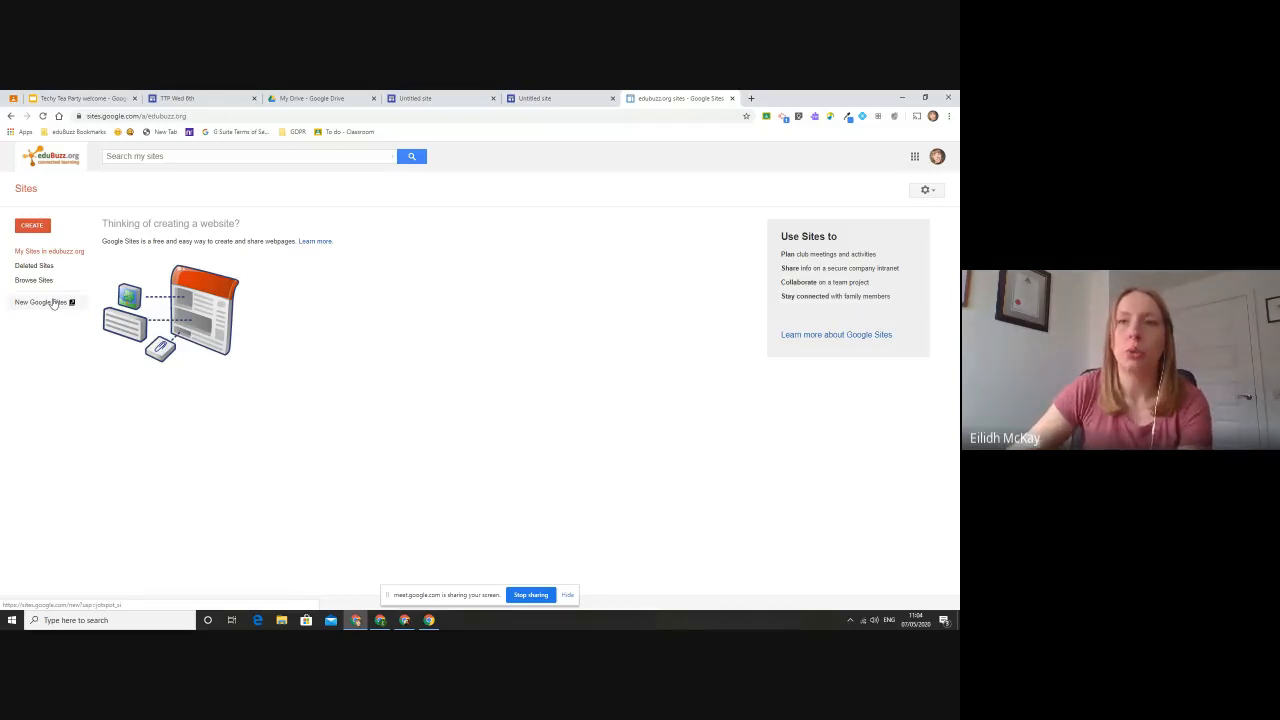
key("alt+Tab")
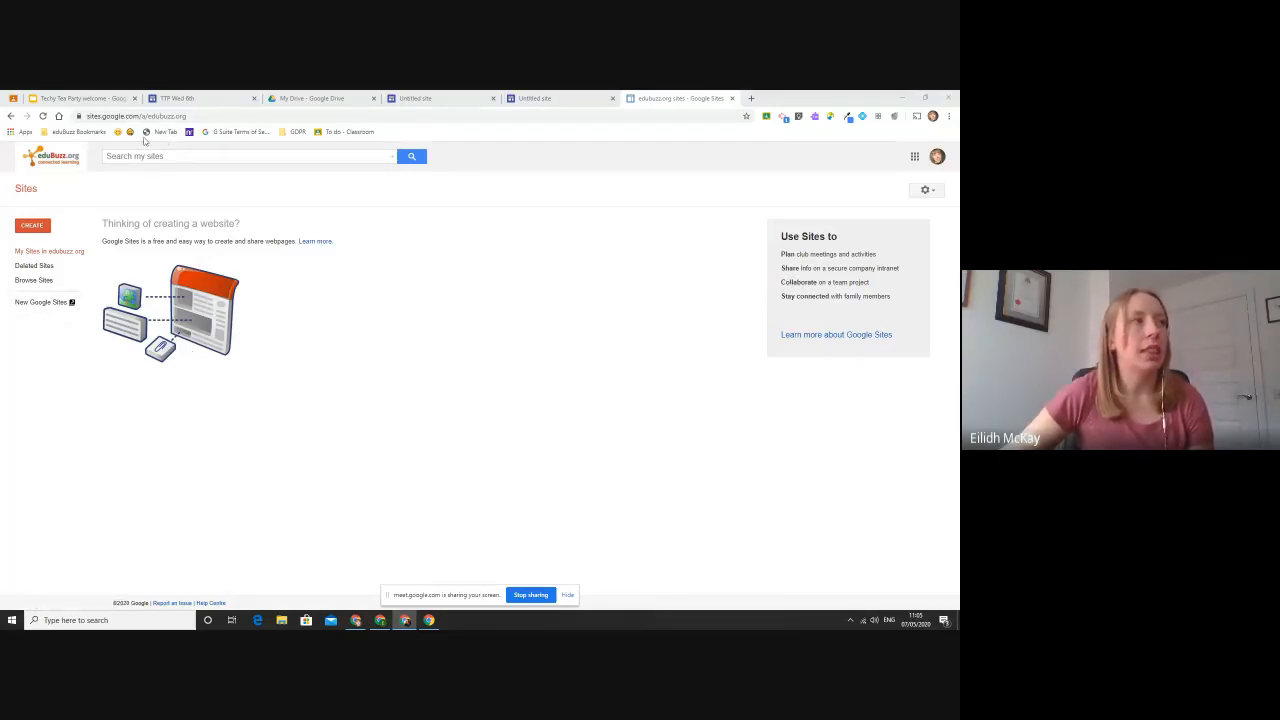
left_click(54, 303)
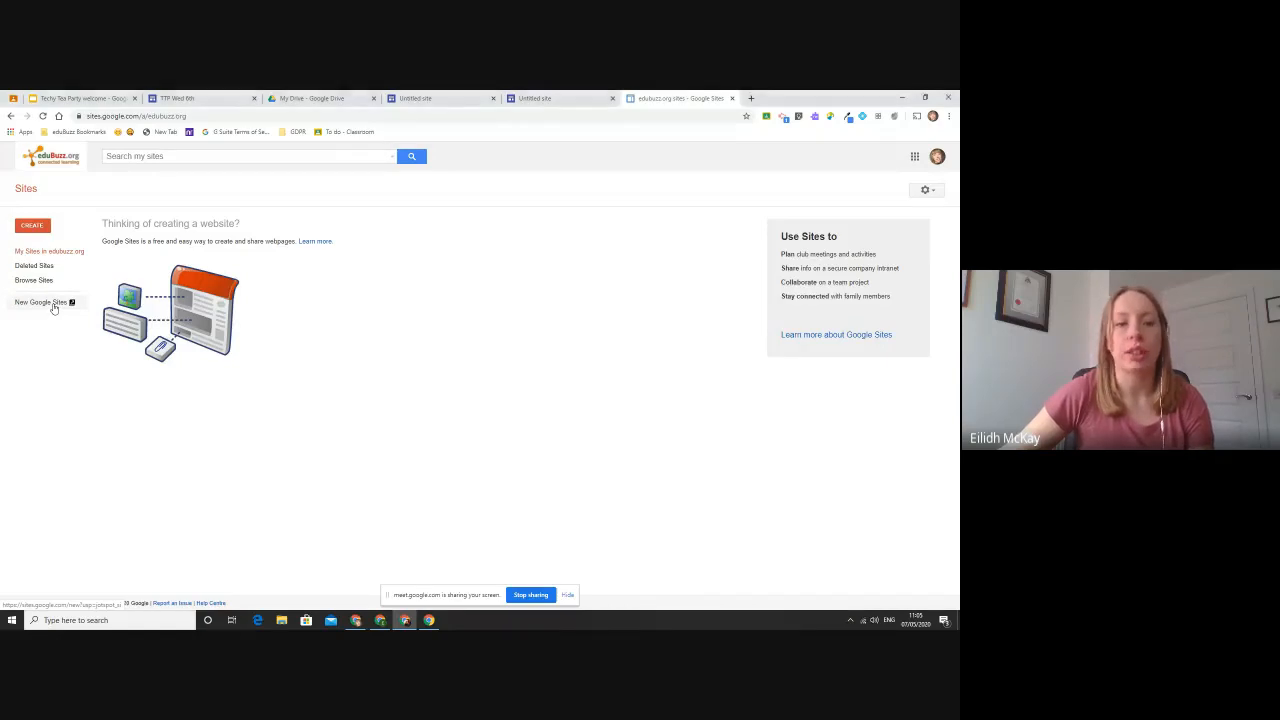
- Switch to the Glow account's browser window and open the Google Sites home page in a new tab
left_click(378, 621)
key("ctrl+t")
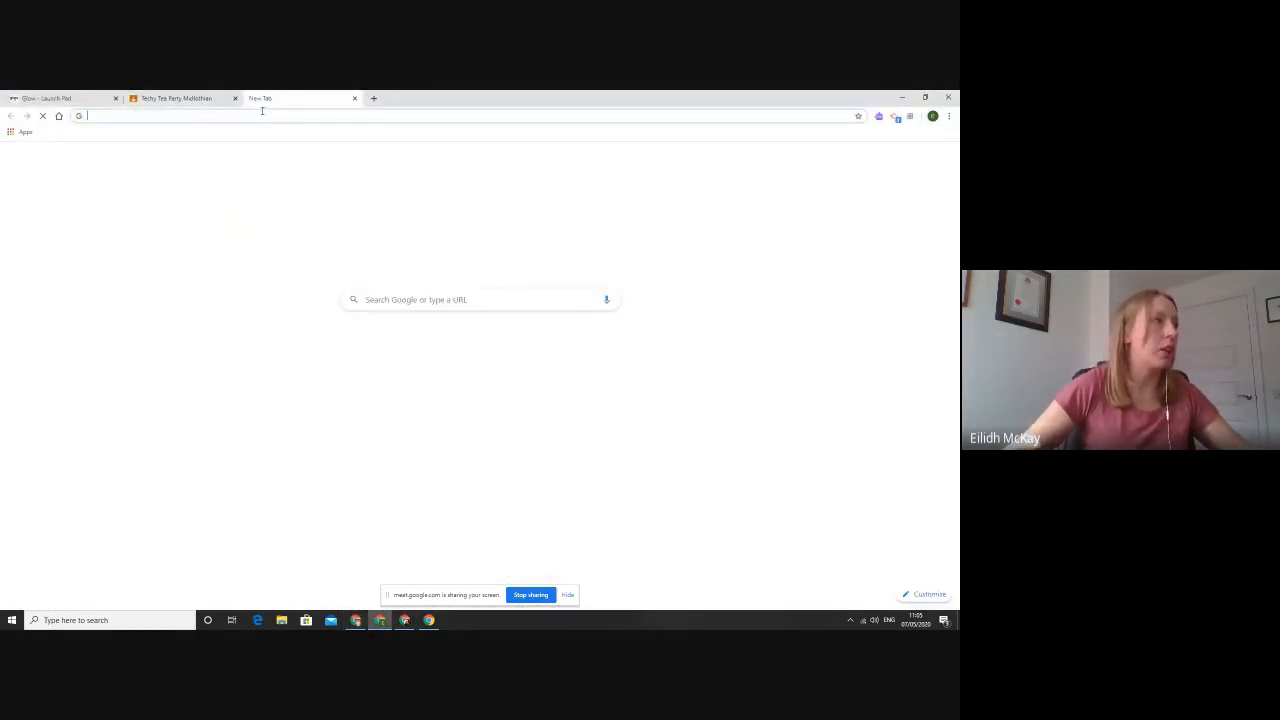
type("sites.g")
key("Return")
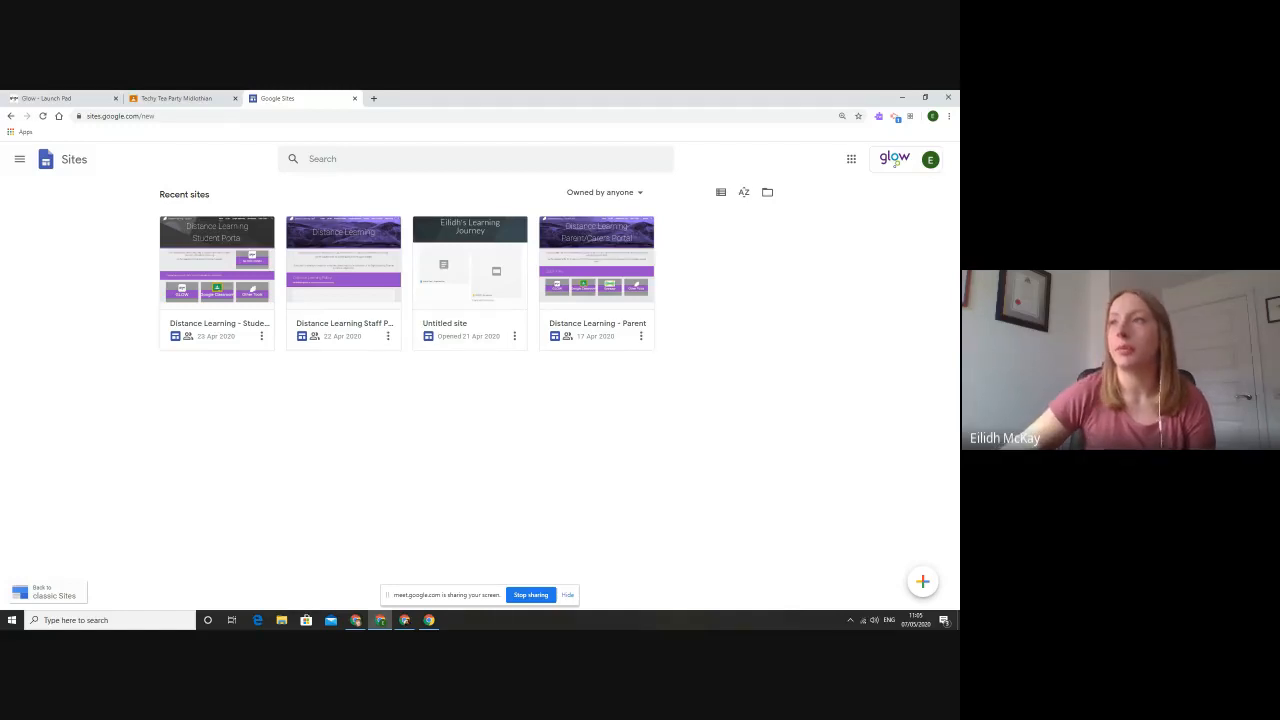
key("alt+Tab")
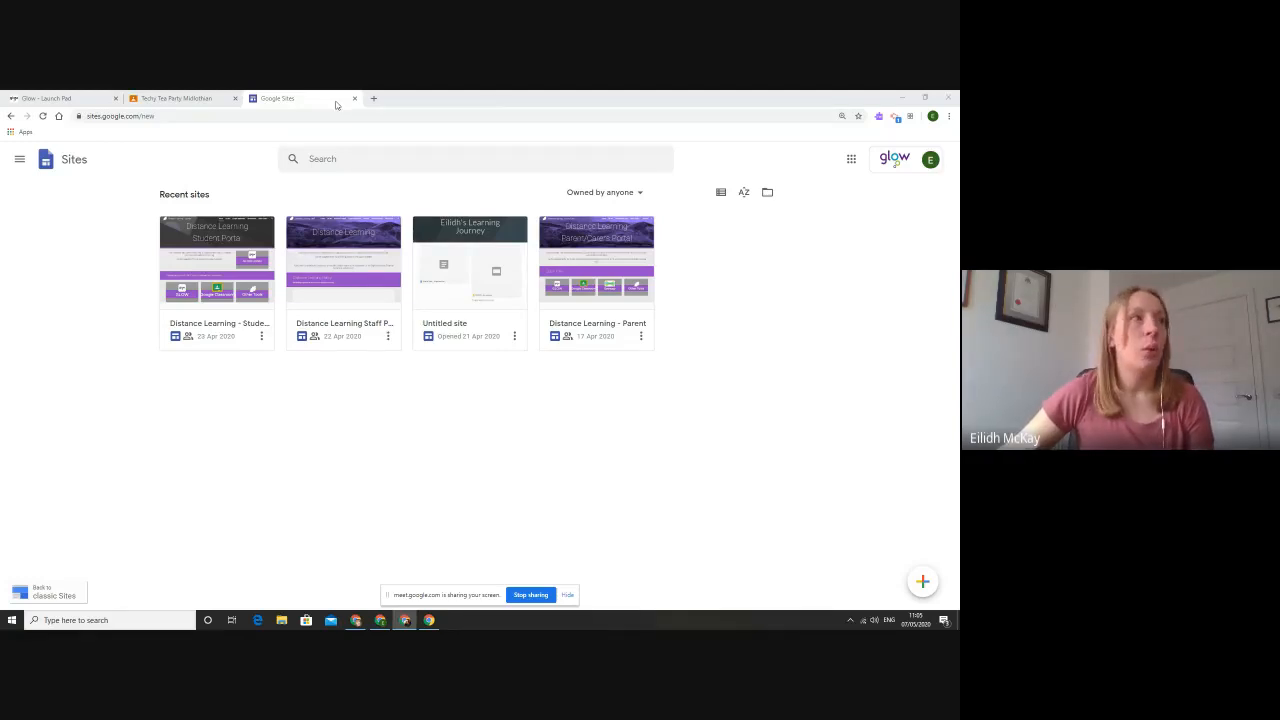
- Return to the eduBuzz account's browser window and open sites.google.com in another new tab
left_click(380, 620)
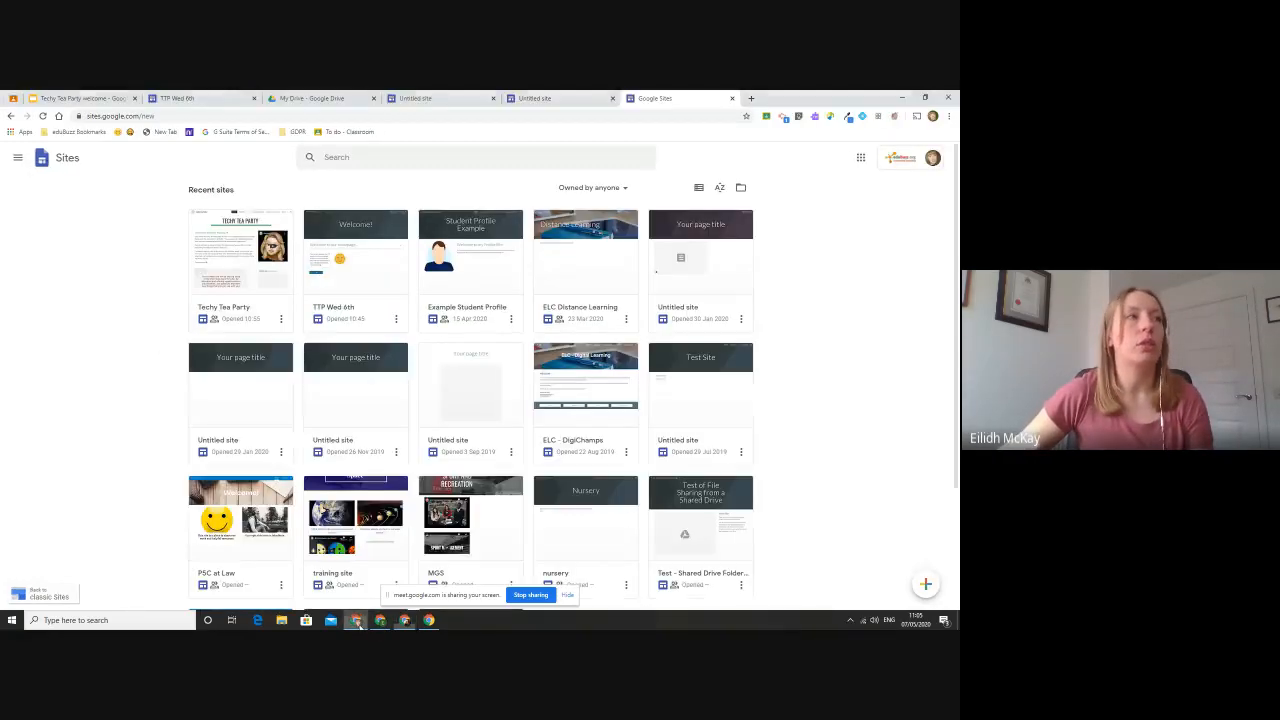
left_click(750, 98)
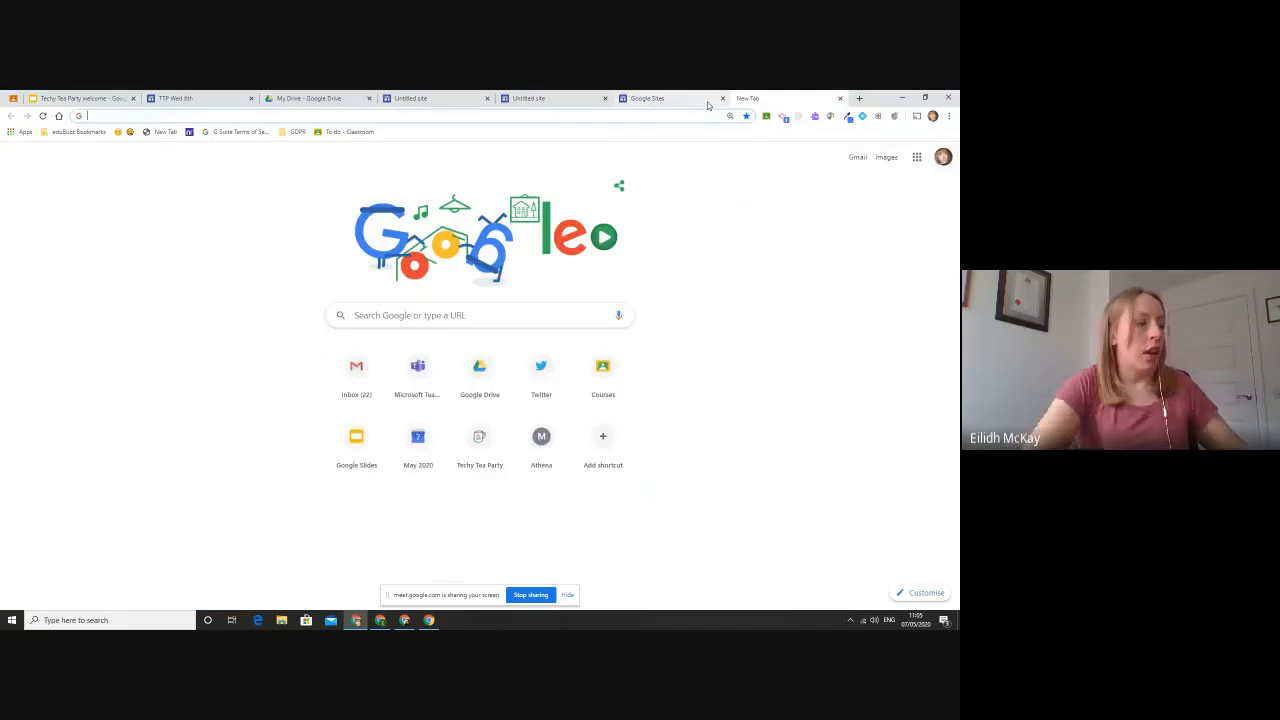
type("sites.gp")
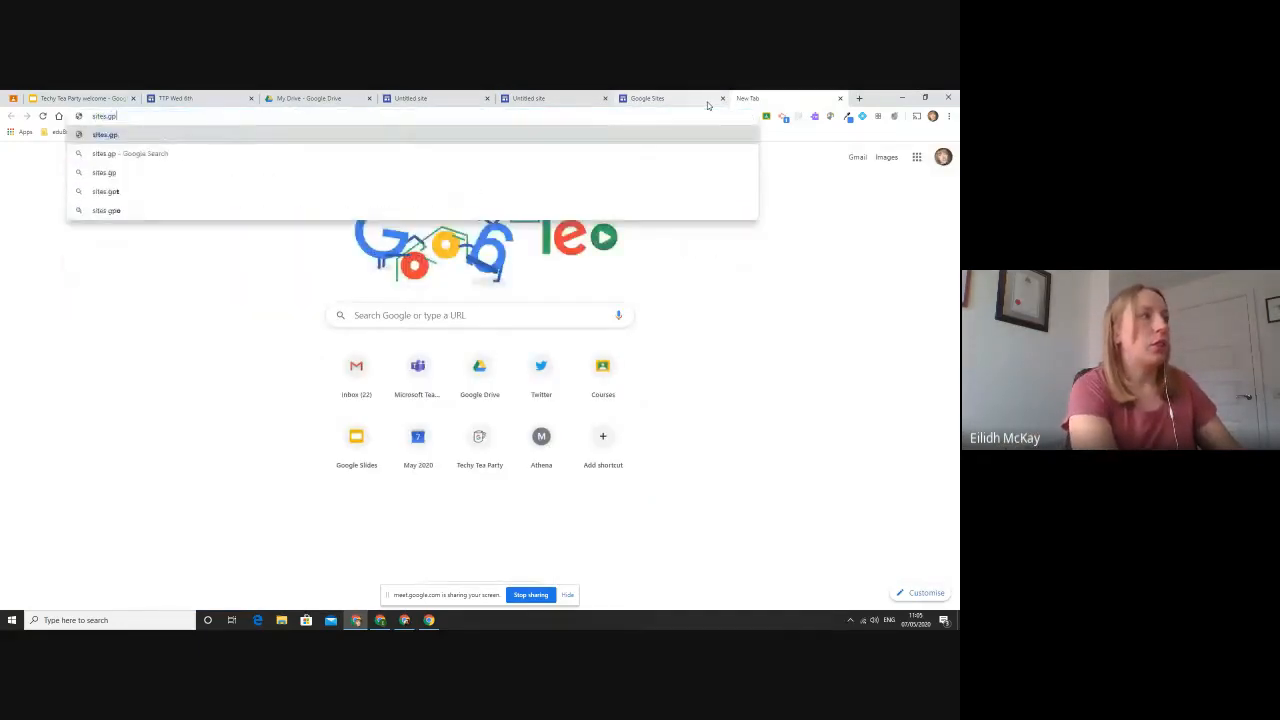
key("BackSpace")
type("oogle.com")
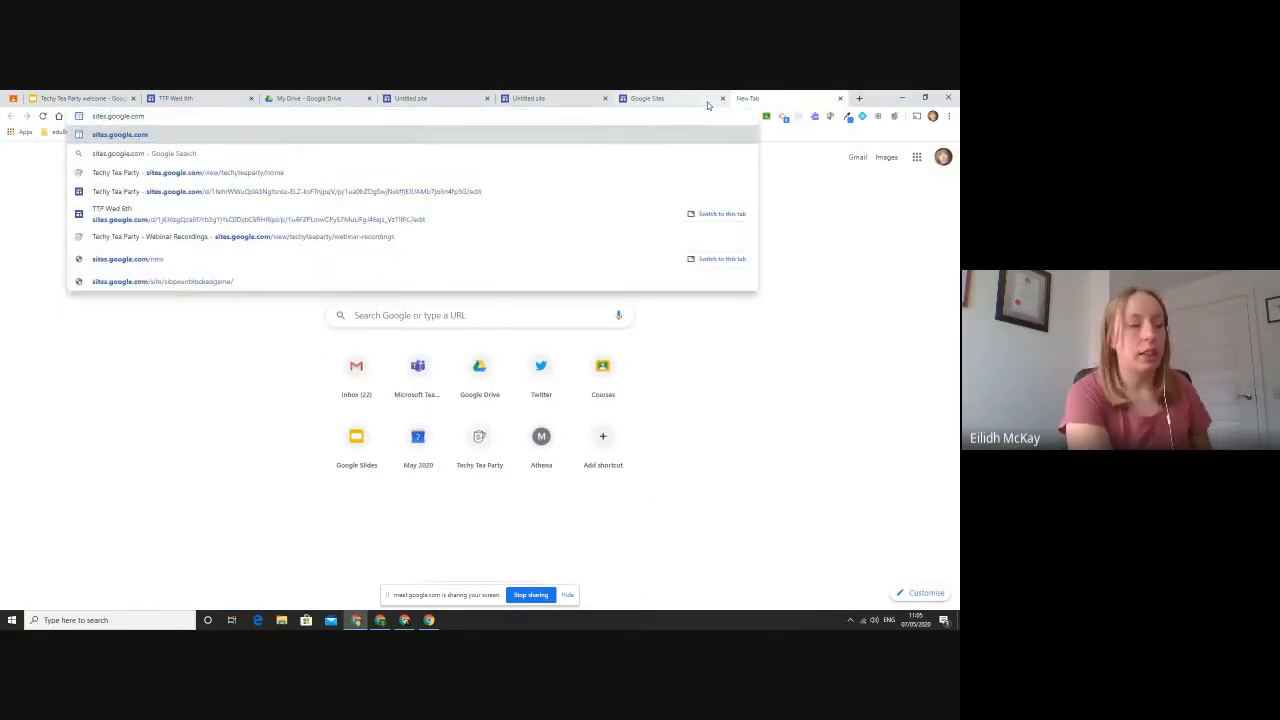
key("Return")
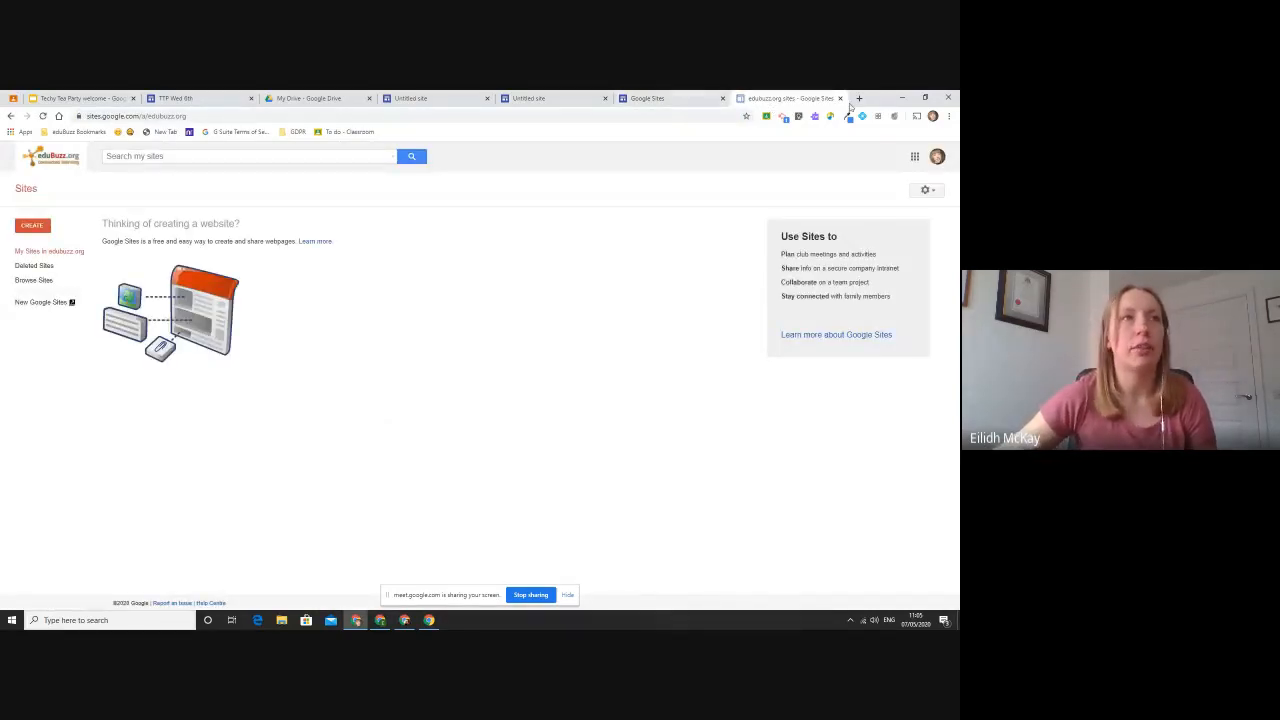
- Place the eduBuzz and Glow browser windows side by side, and open new Google Sites in the eduBuzz window
left_click_drag(876, 99, 2, 255)
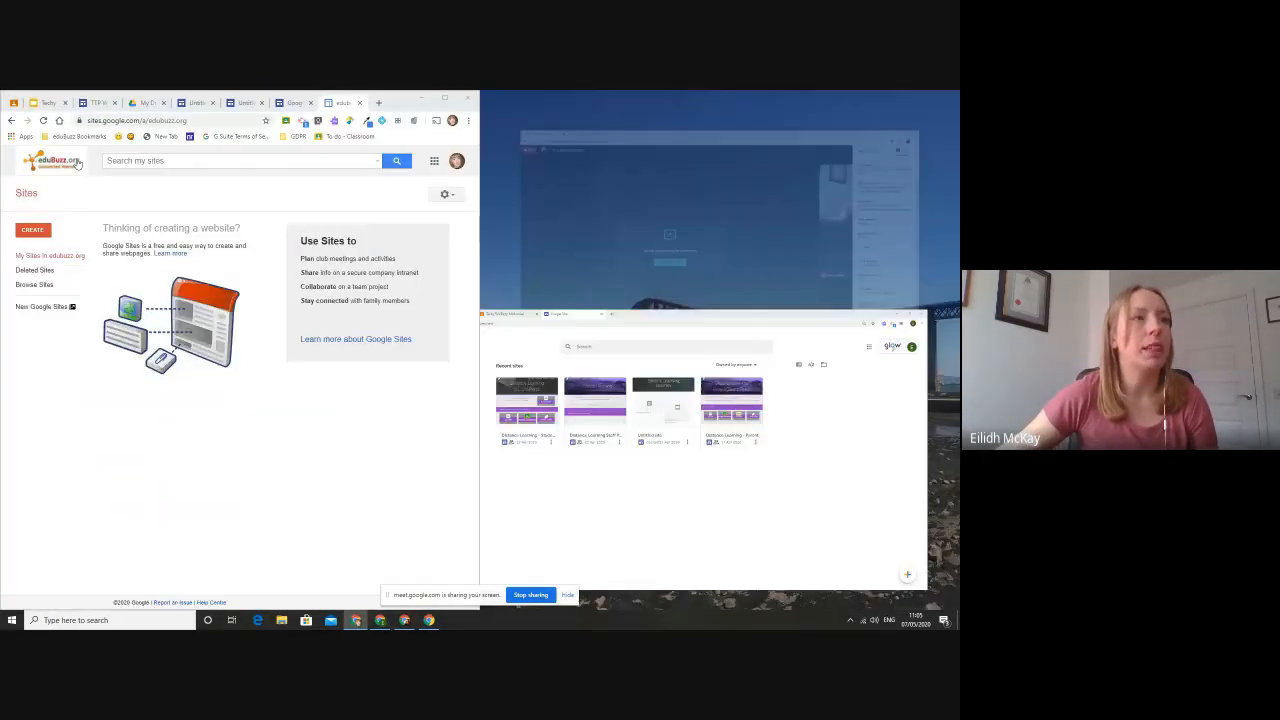
left_click(843, 470)
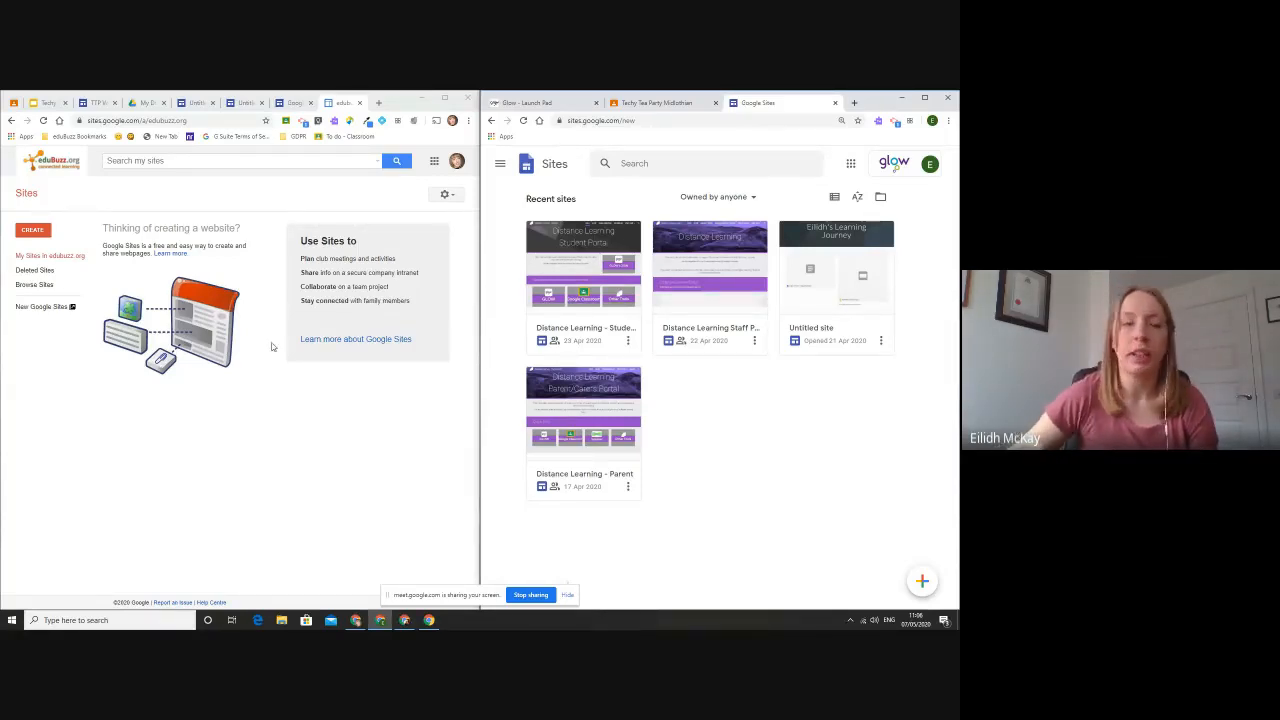
left_click(48, 310)
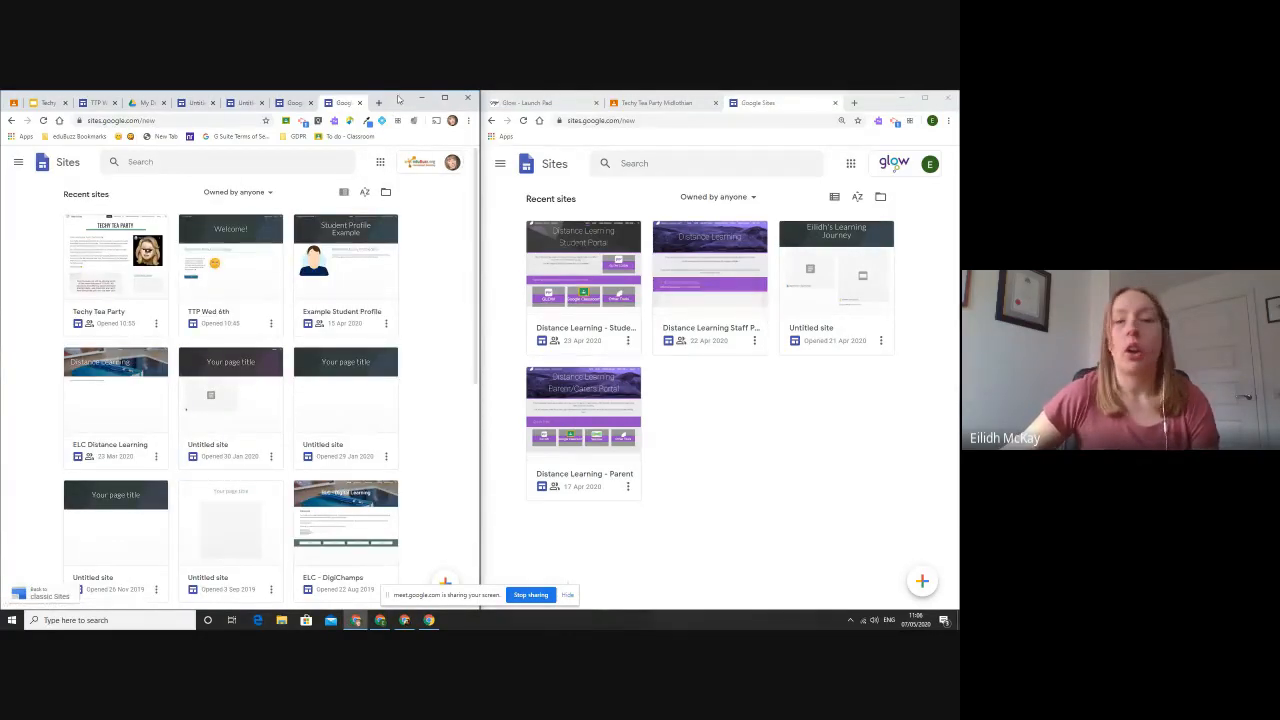
- Toggle the eduBuzz browser window between full-screen and side-by-side display, finishing with it maximised
left_click_drag(398, 99, 346, 89)
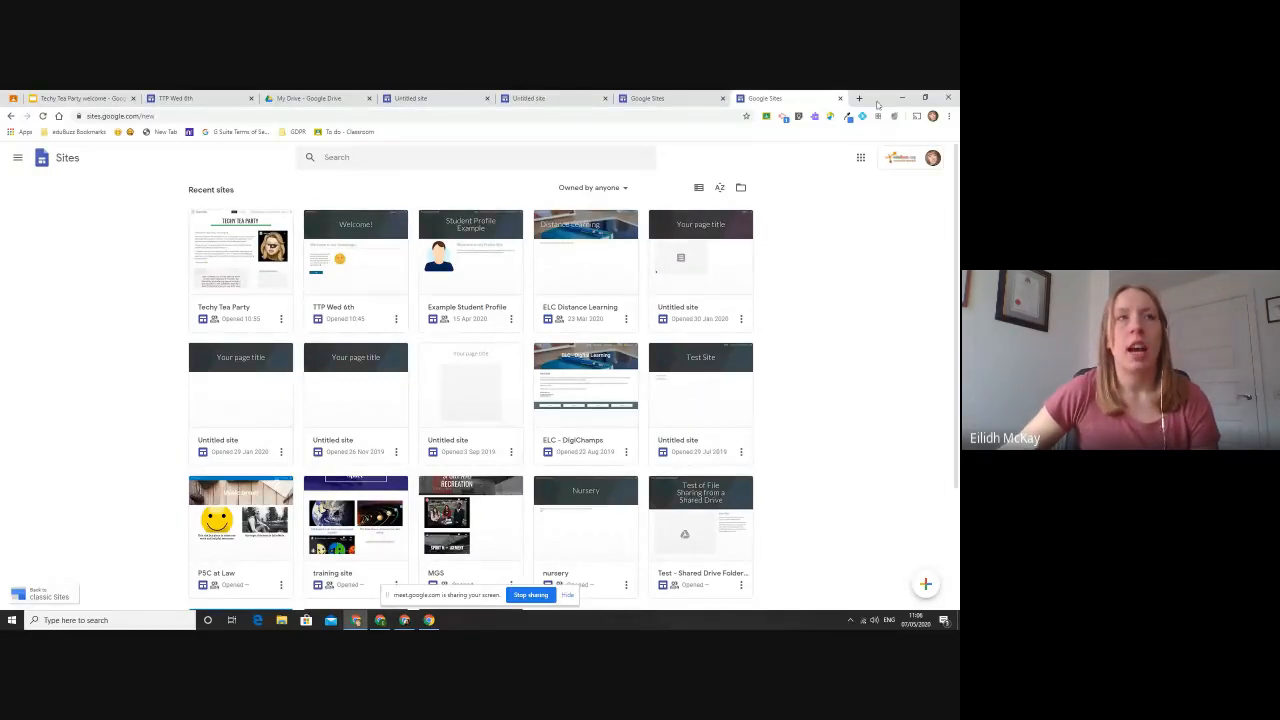
left_click_drag(882, 100, 2, 238)
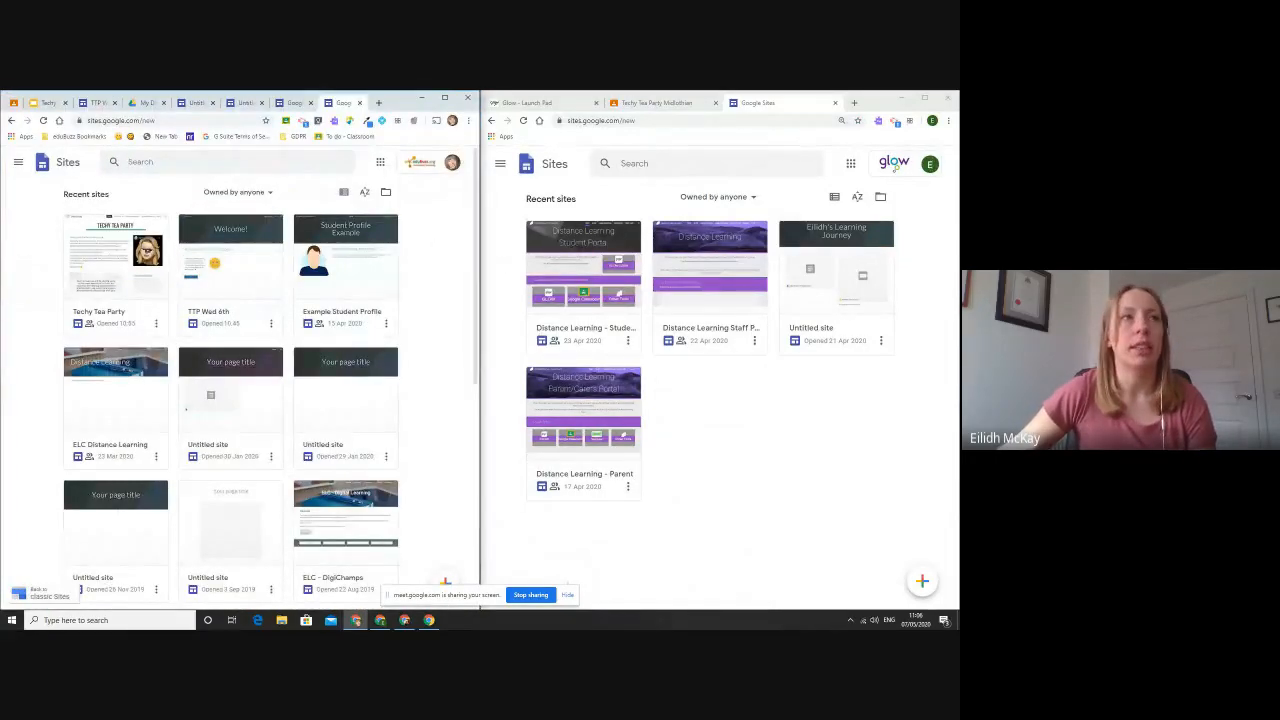
left_click(445, 99)
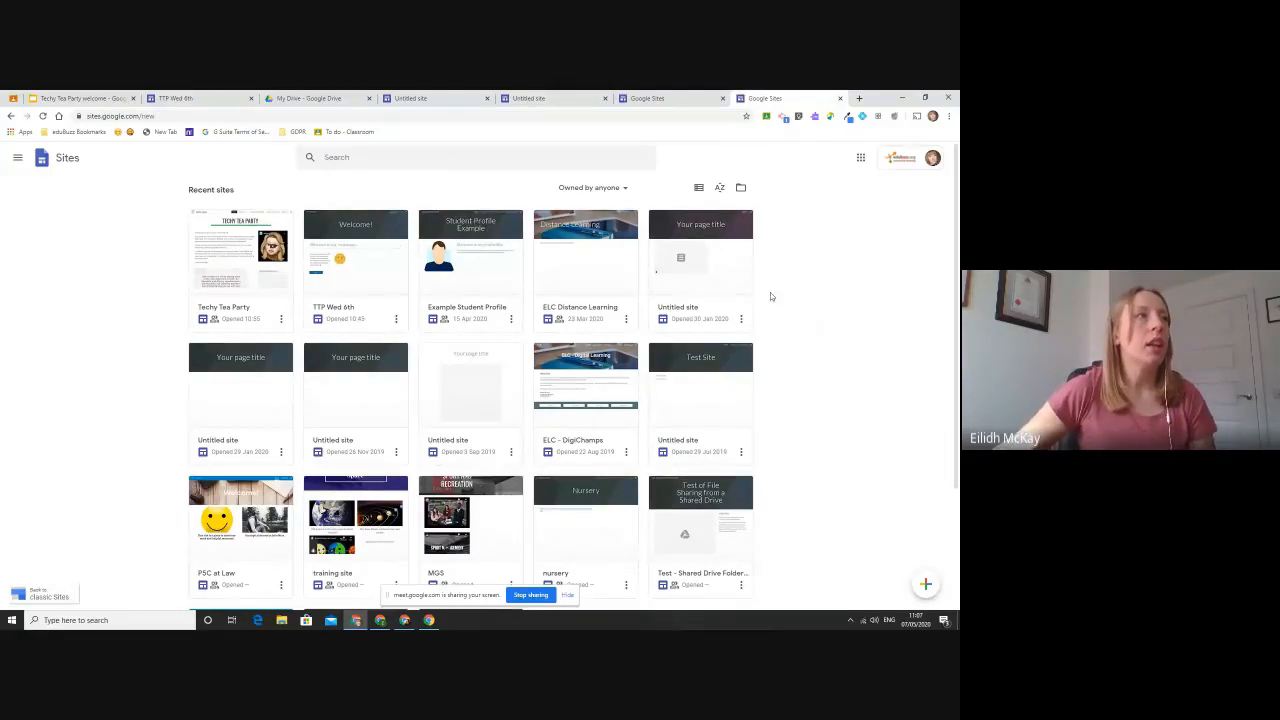
- Open the TTP Wed 6th site from the recent sites and close the other browser tabs
left_click(368, 251)
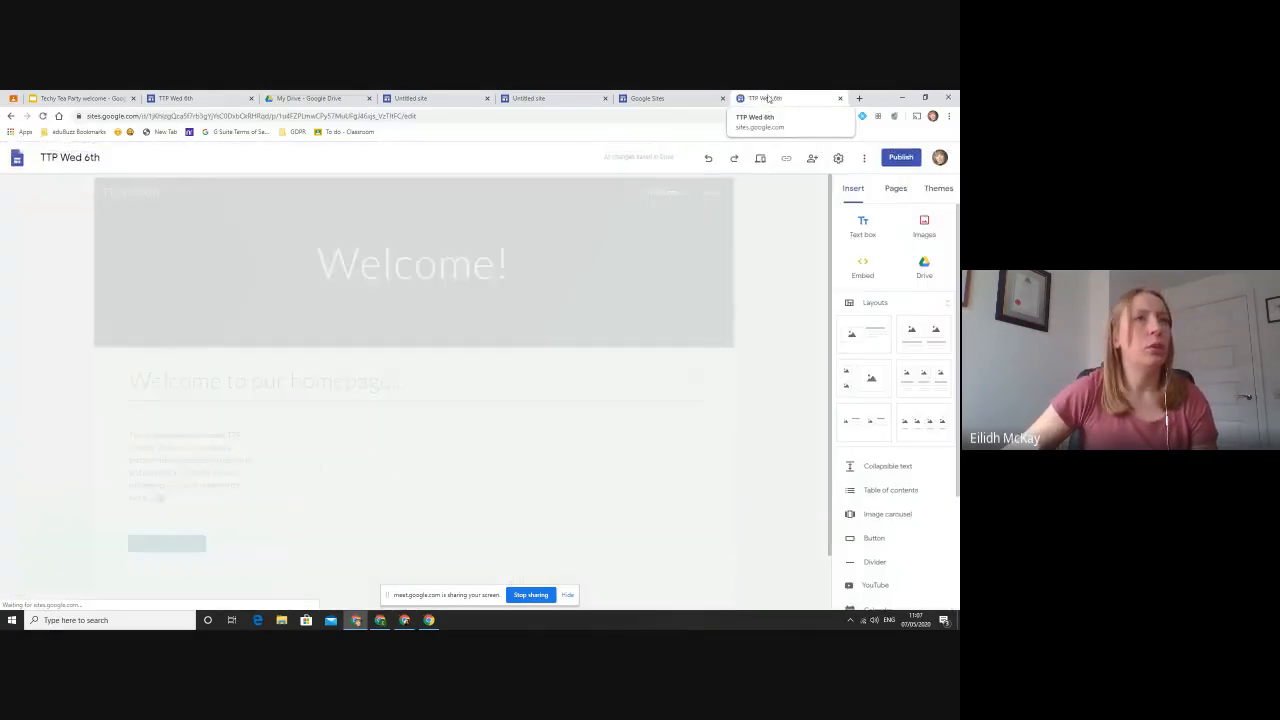
right_click(762, 97)
left_click(811, 212)
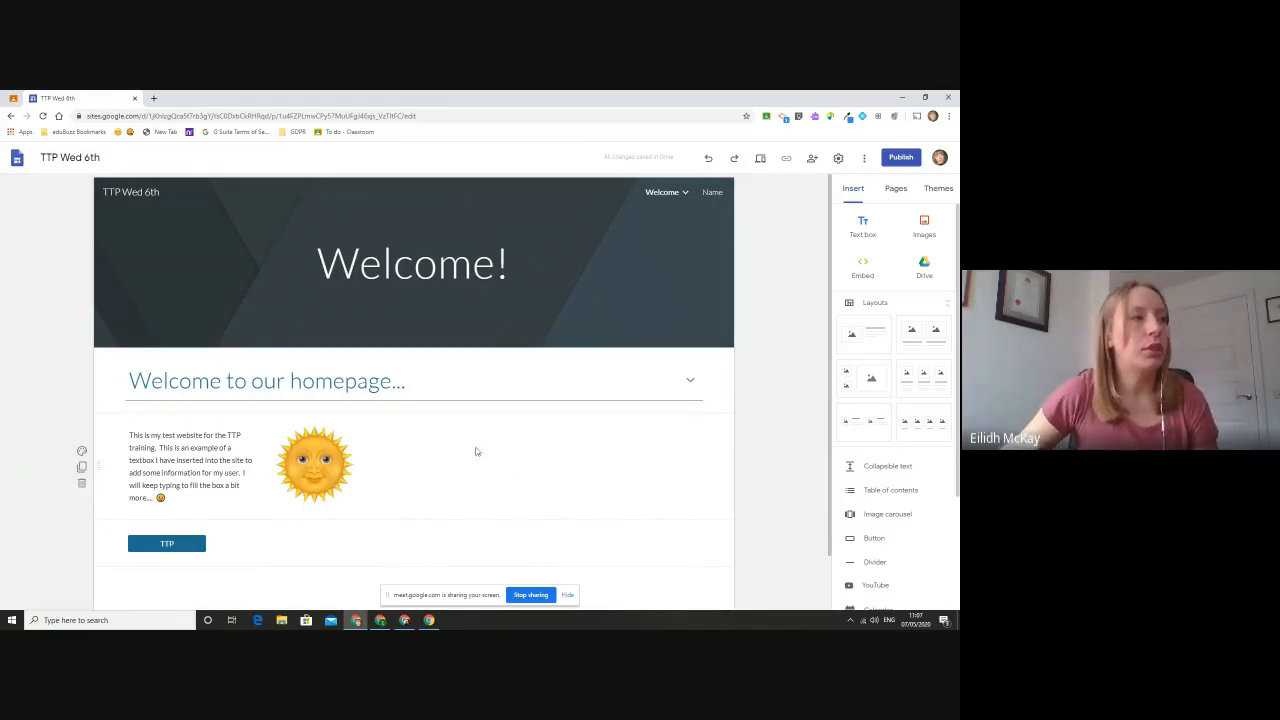
- Insert the 01.05 Daily Check In form from Google Drive into the empty space beside the sun image on the homepage
scroll(400, 405, "down", 1)
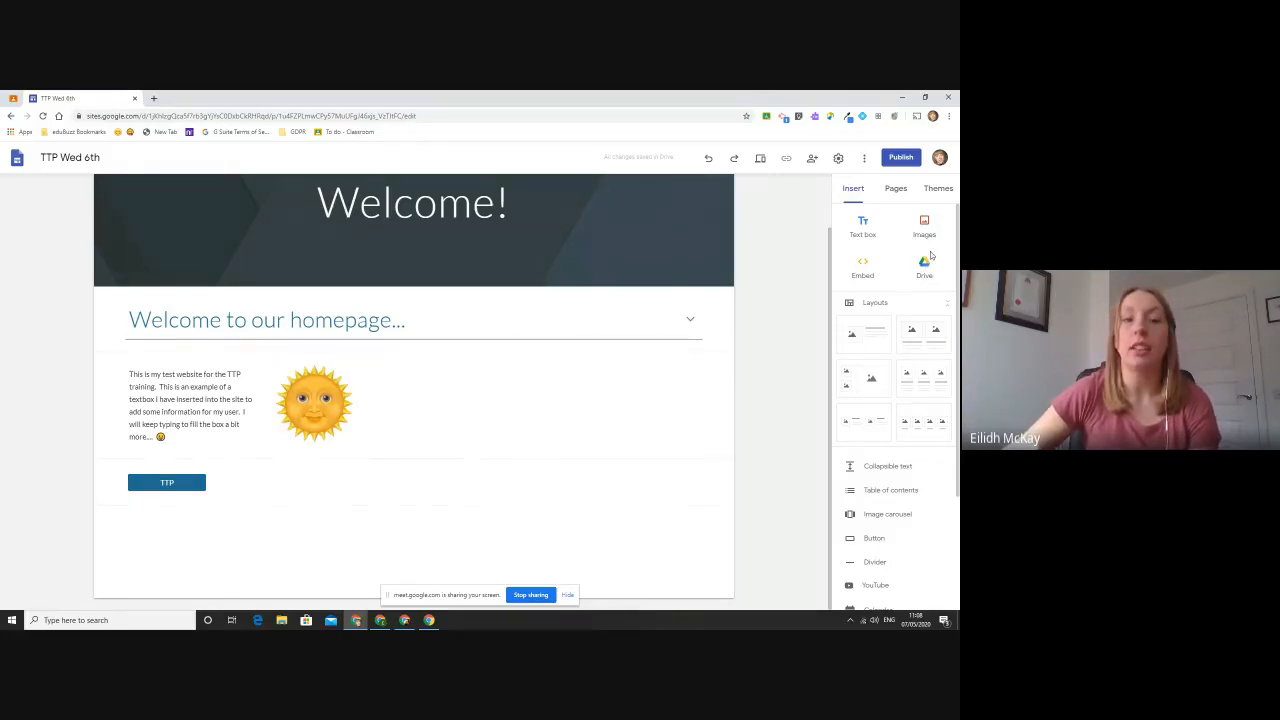
double_click(615, 415)
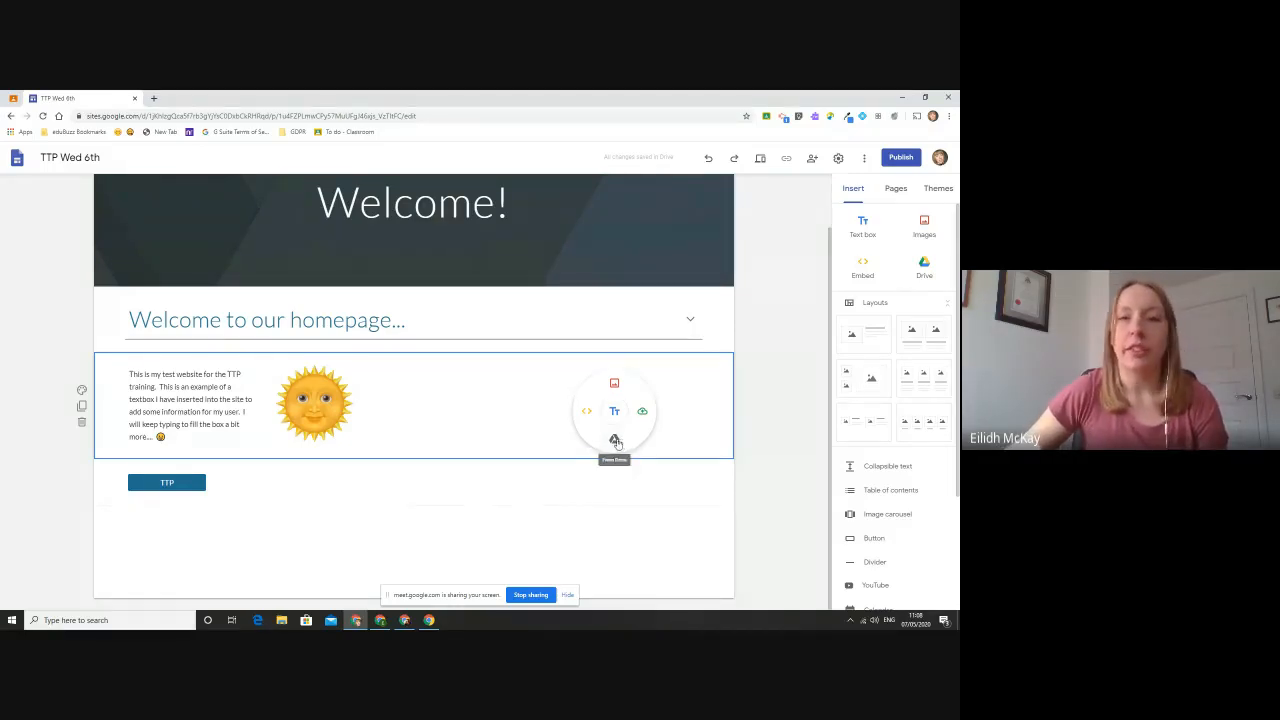
left_click(615, 441)
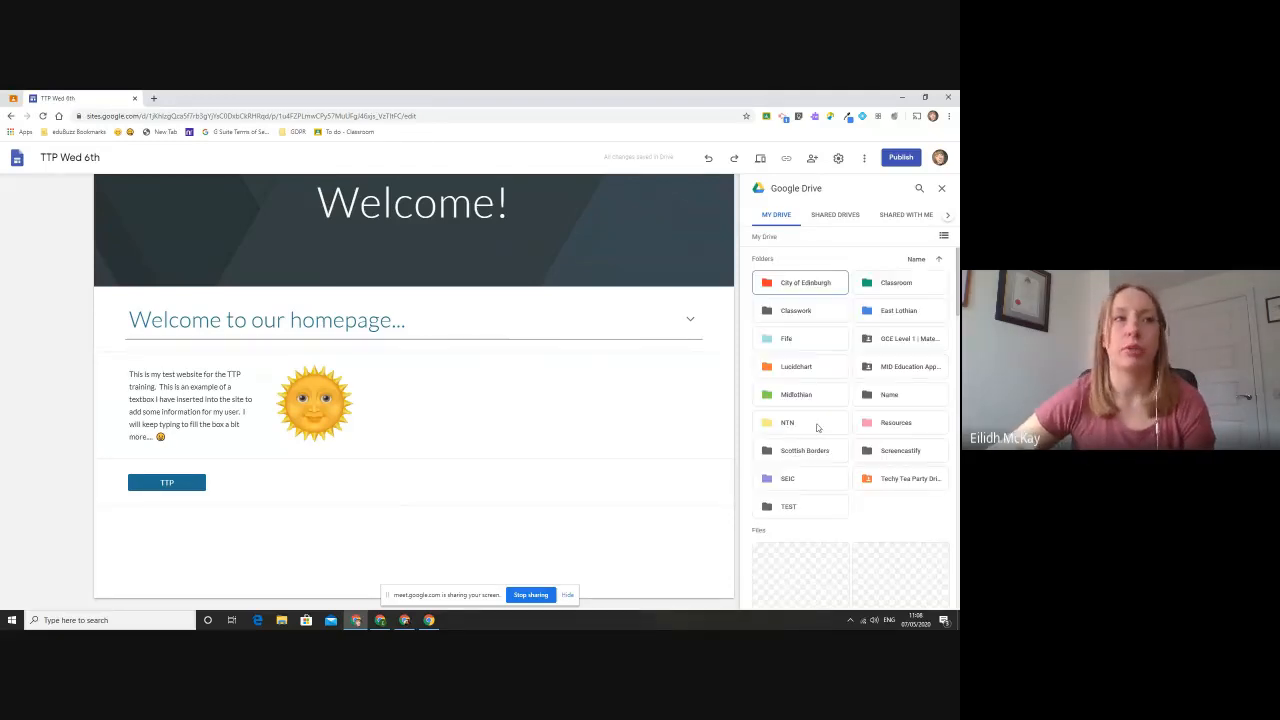
scroll(827, 421, "down", 2)
scroll(827, 421, "down", 1)
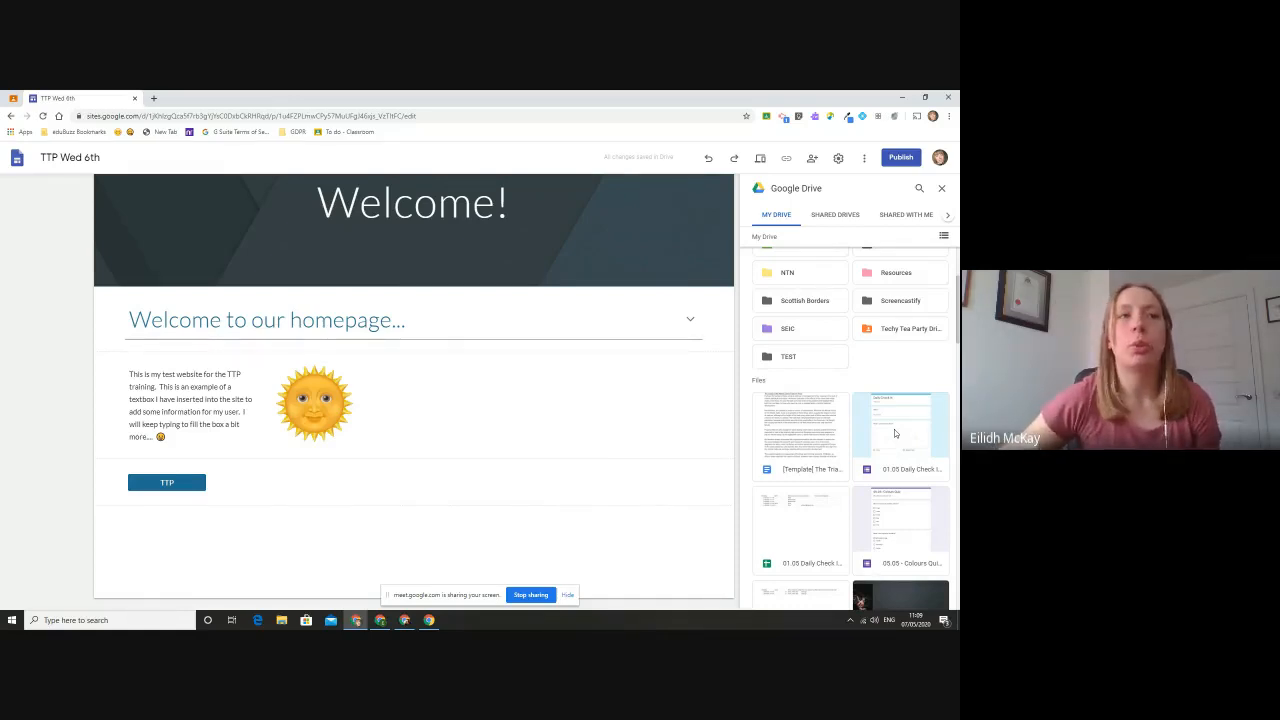
scroll(895, 433, "down", 2)
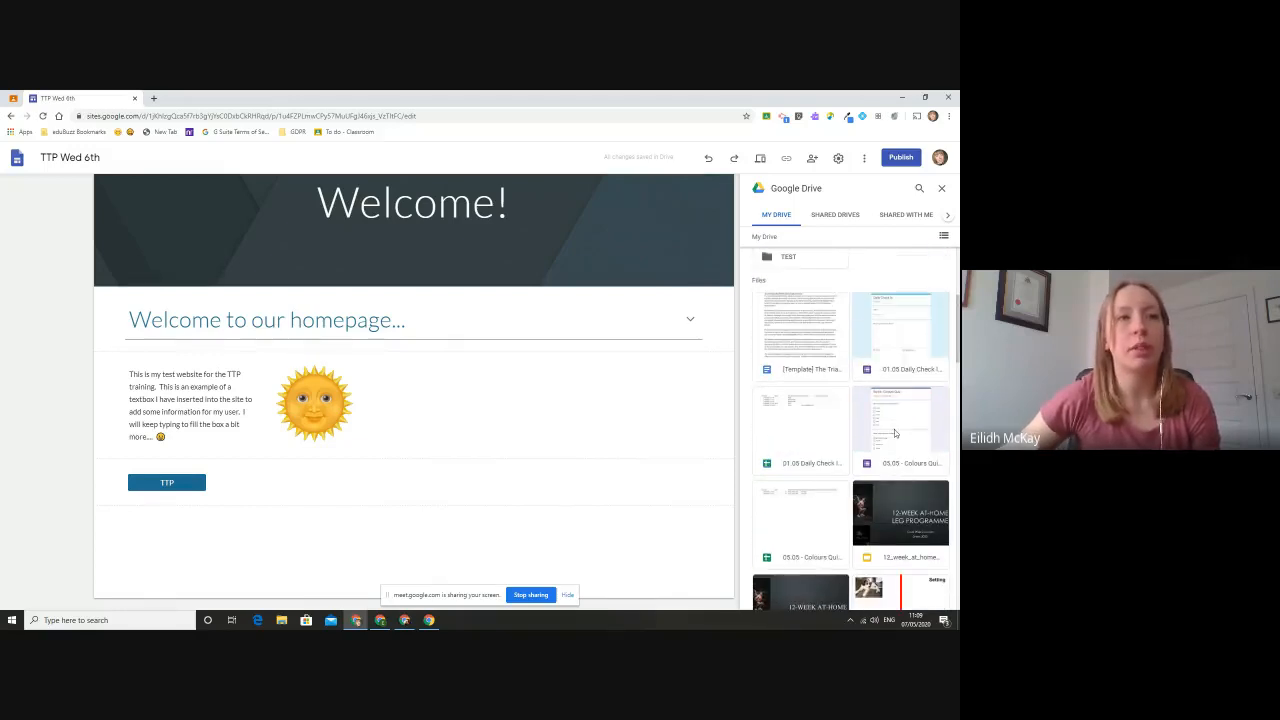
left_click(903, 344)
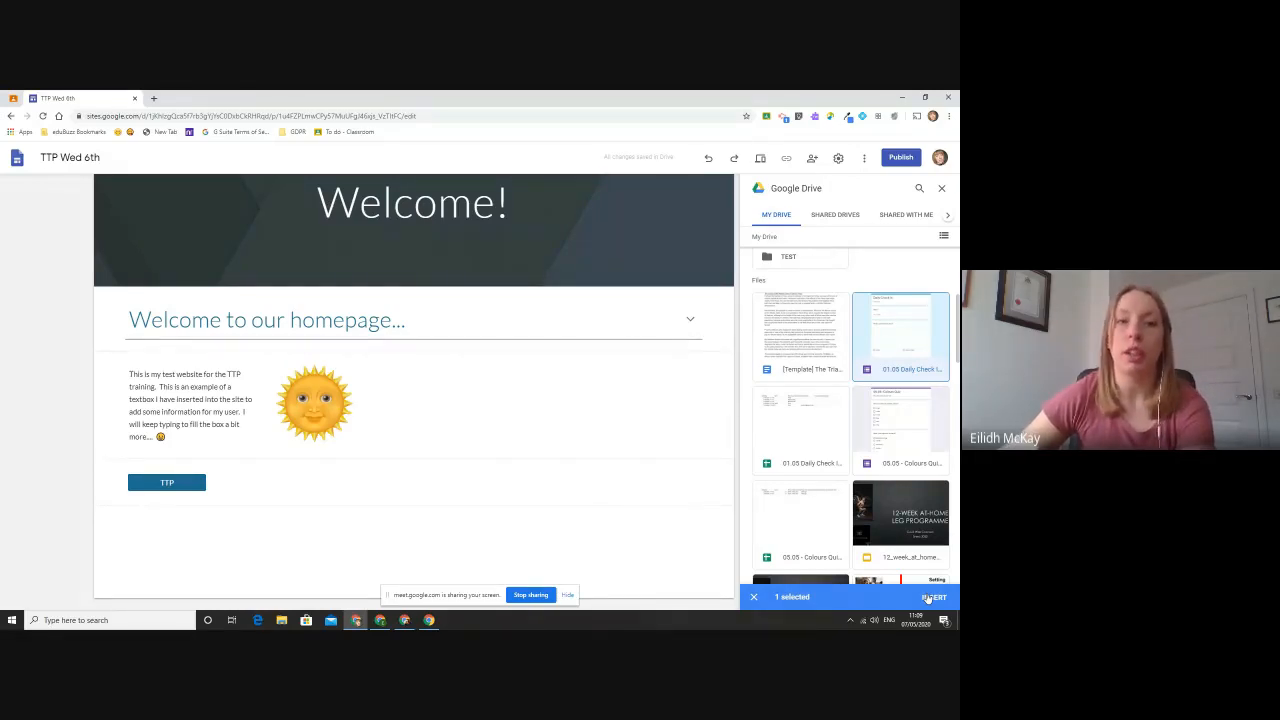
left_click(930, 597)
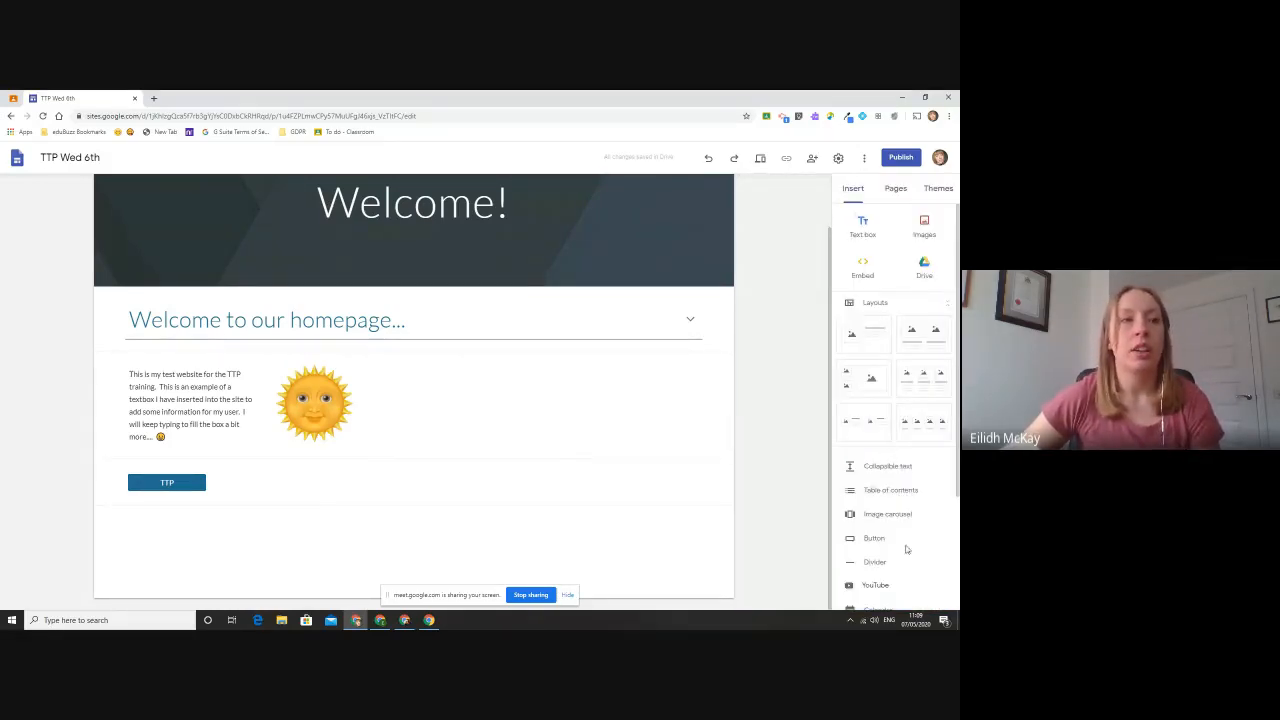
scroll(727, 386, "down", 2)
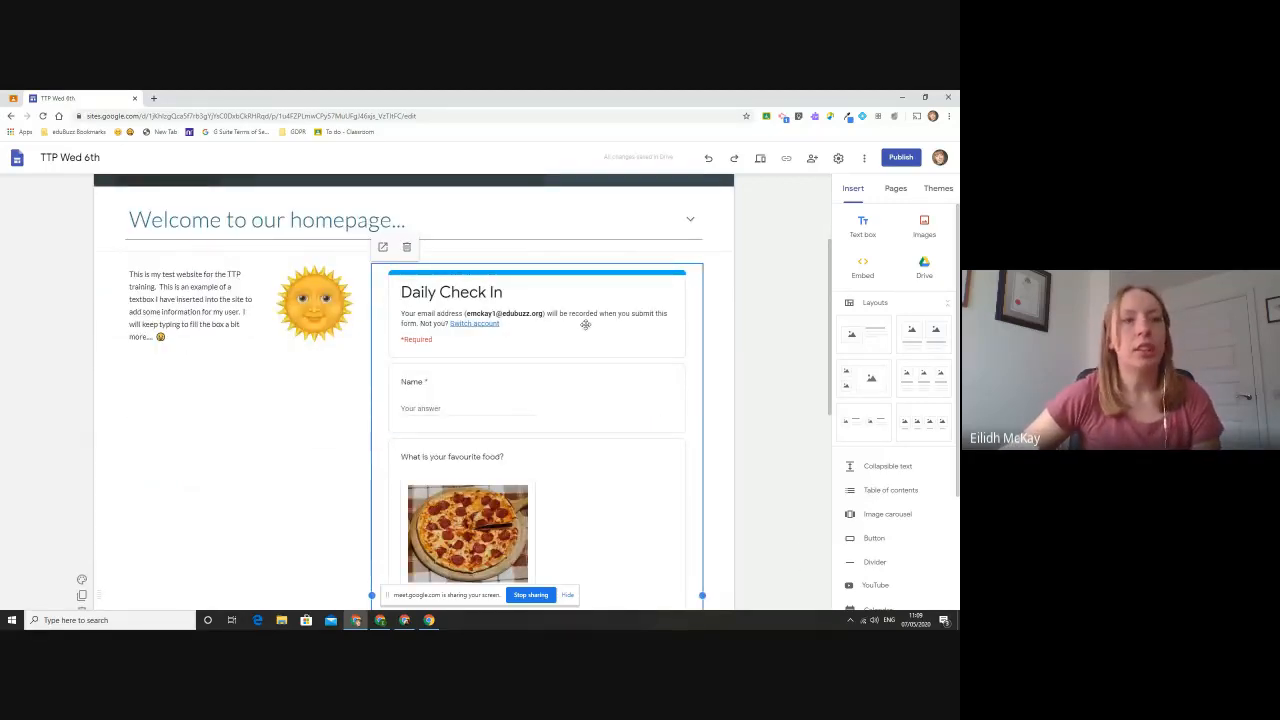
scroll(560, 350, "down", 1)
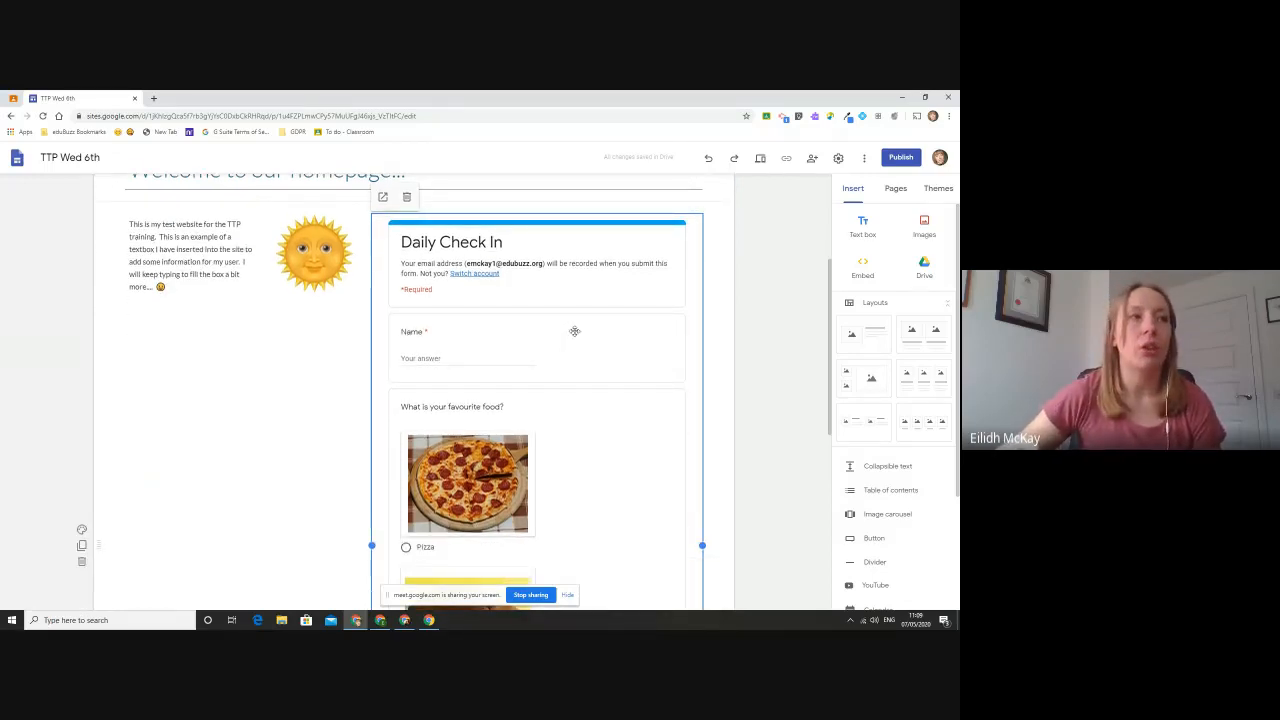
scroll(580, 352, "up", 1)
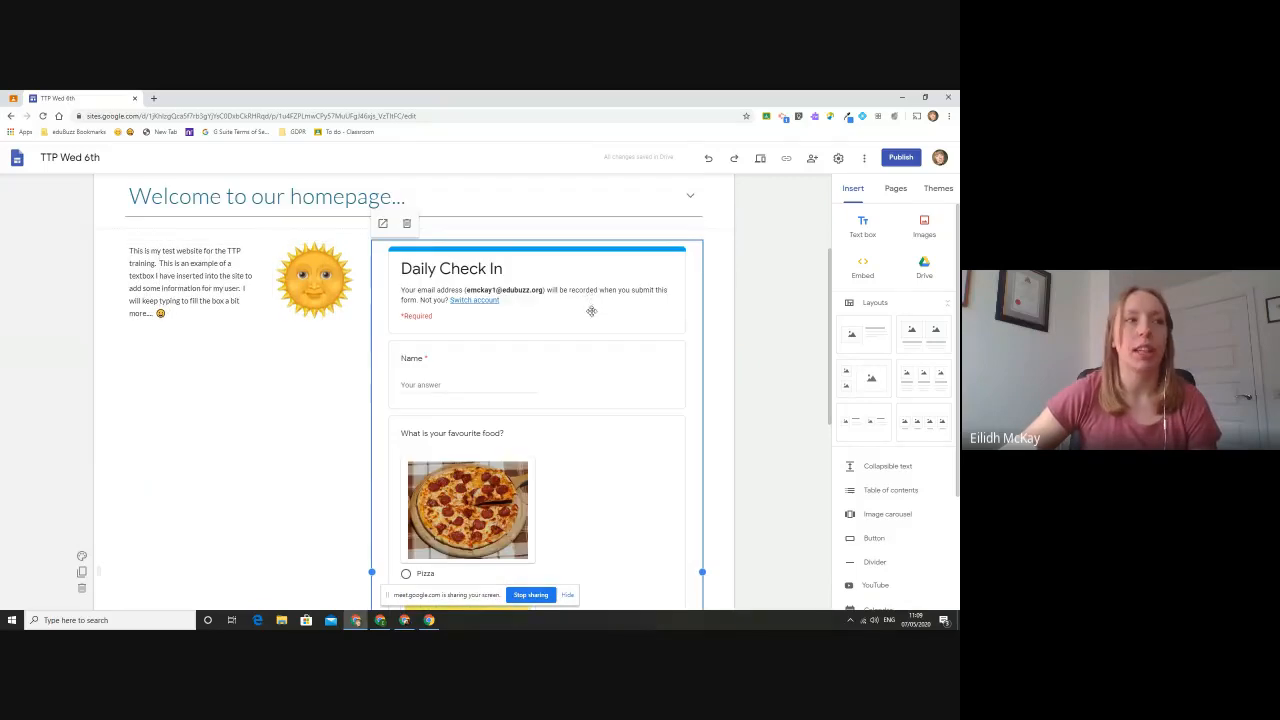
scroll(620, 355, "down", 9)
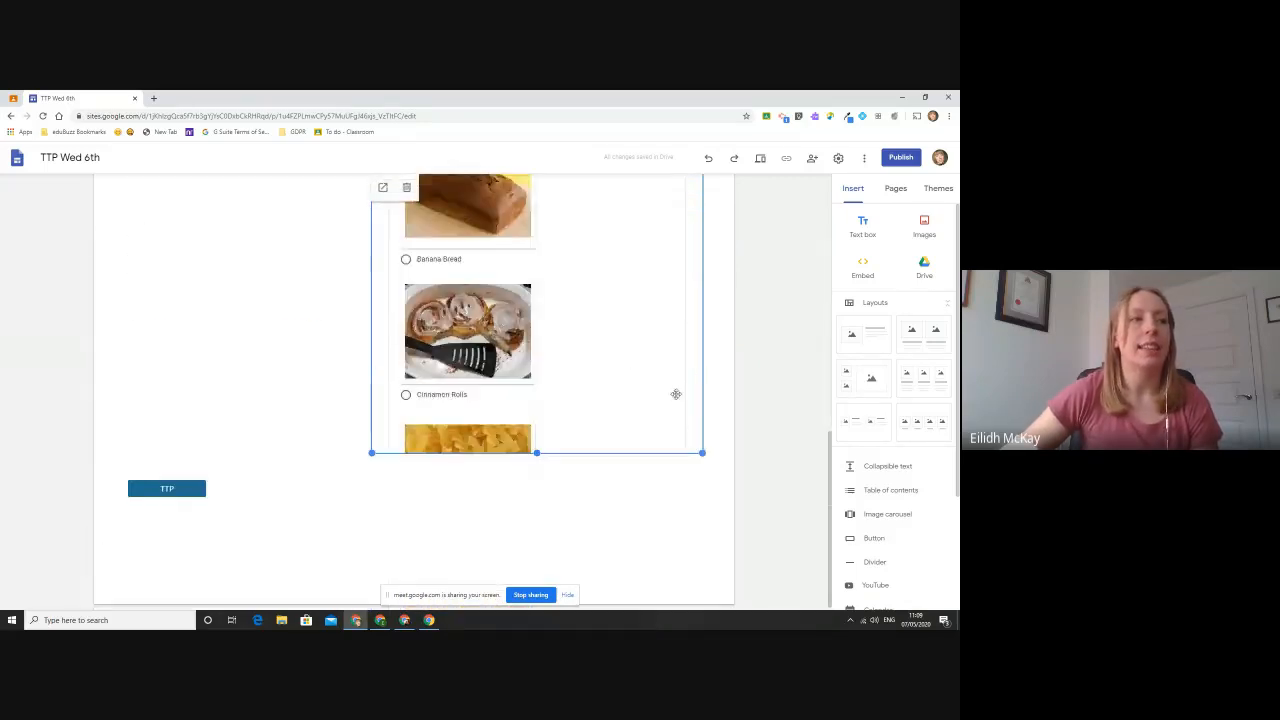
- Shorten the embedded Daily Check In form so it ends just below its Name question, above the TTP button
left_click_drag(702, 452, 703, 209)
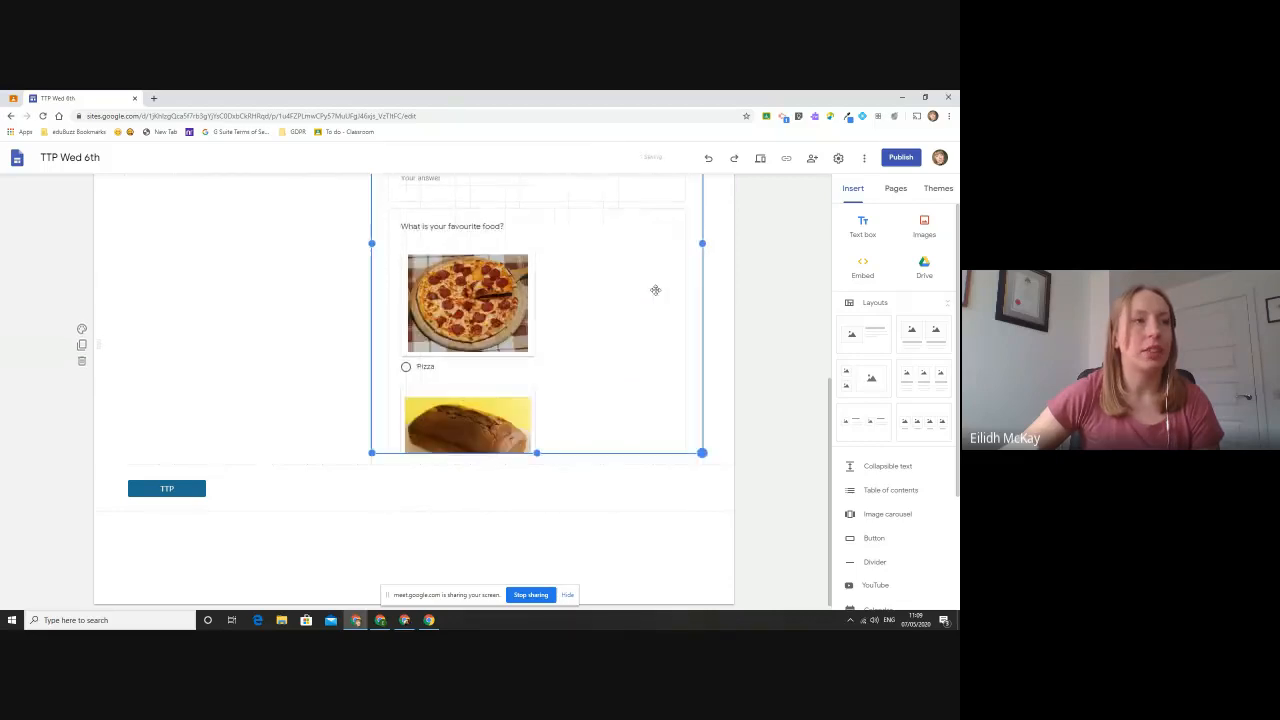
left_click_drag(537, 452, 551, 243)
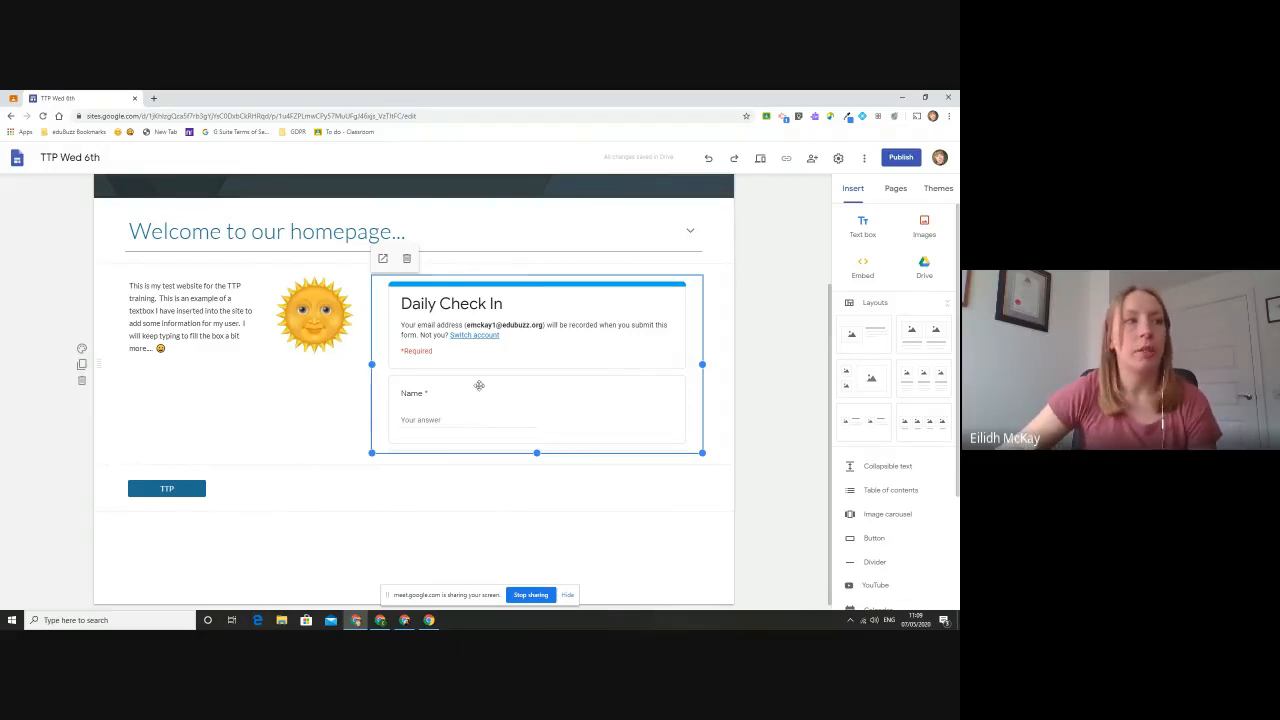
- Open the site's Name page and add a layout of three image placeholders with captions beneath the header
scroll(409, 379, "up", 3)
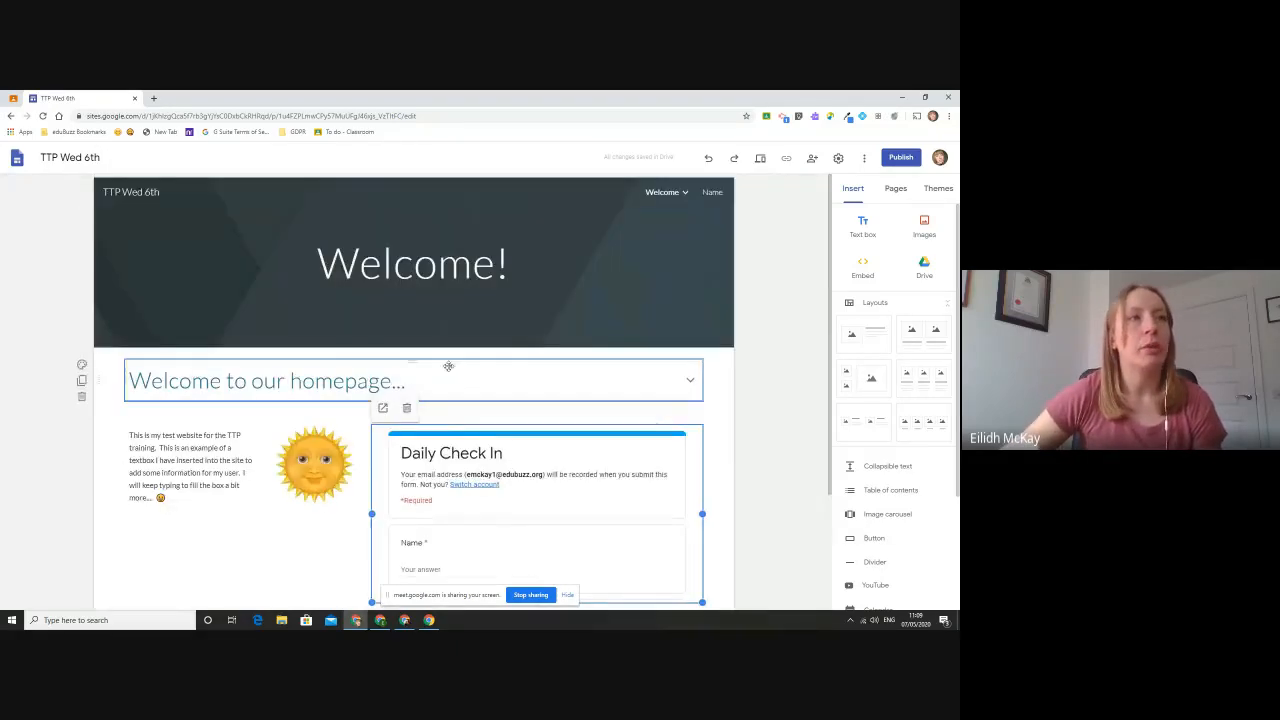
left_click(716, 193)
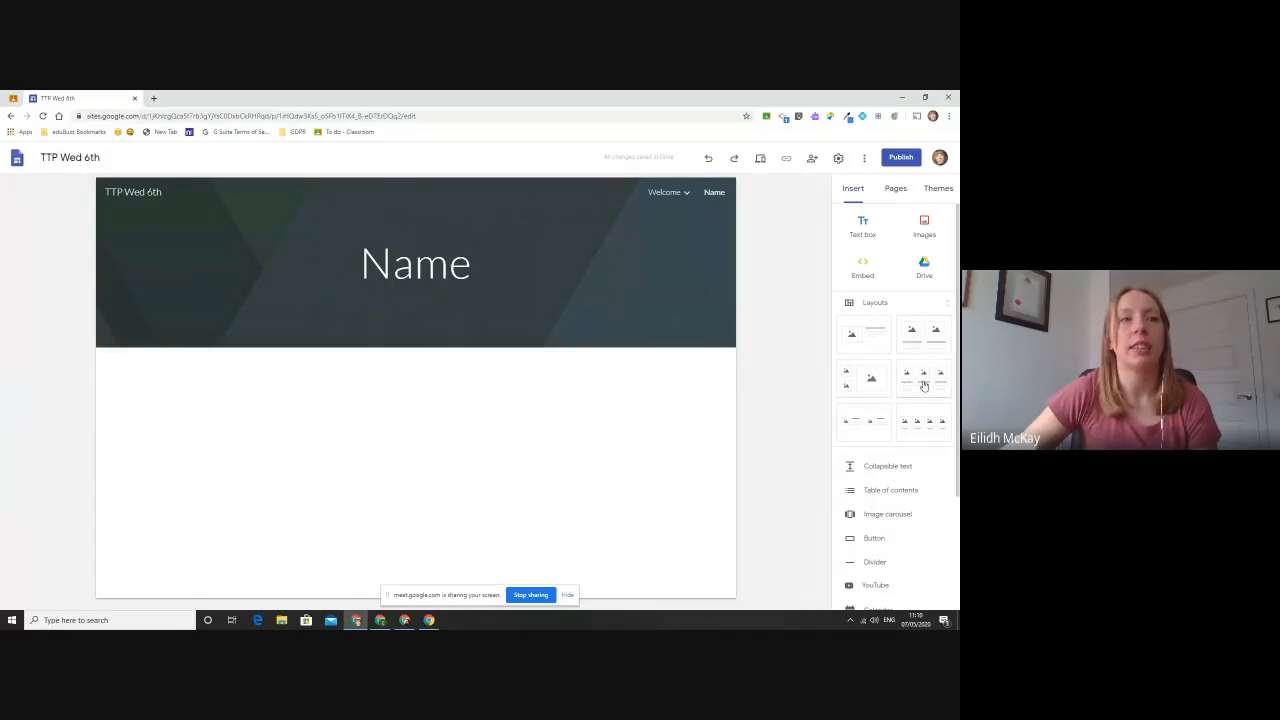
left_click_drag(924, 385, 509, 398)
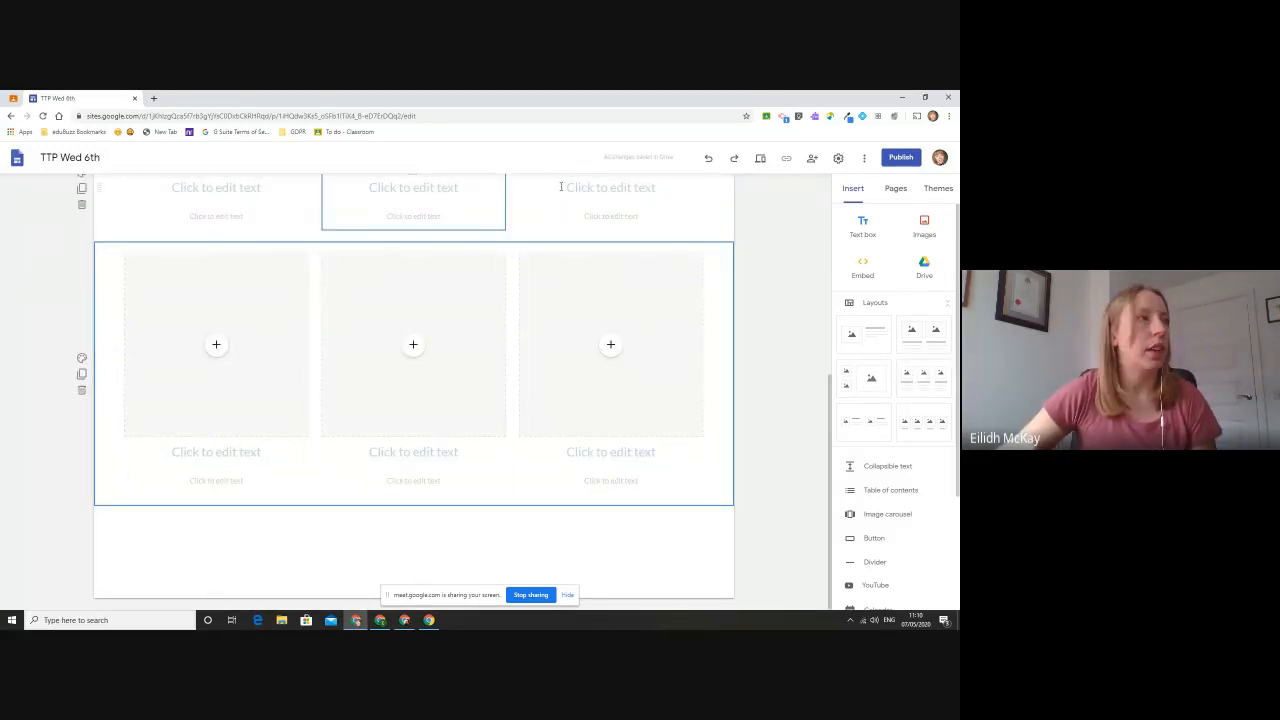
scroll(705, 178, "up", 3)
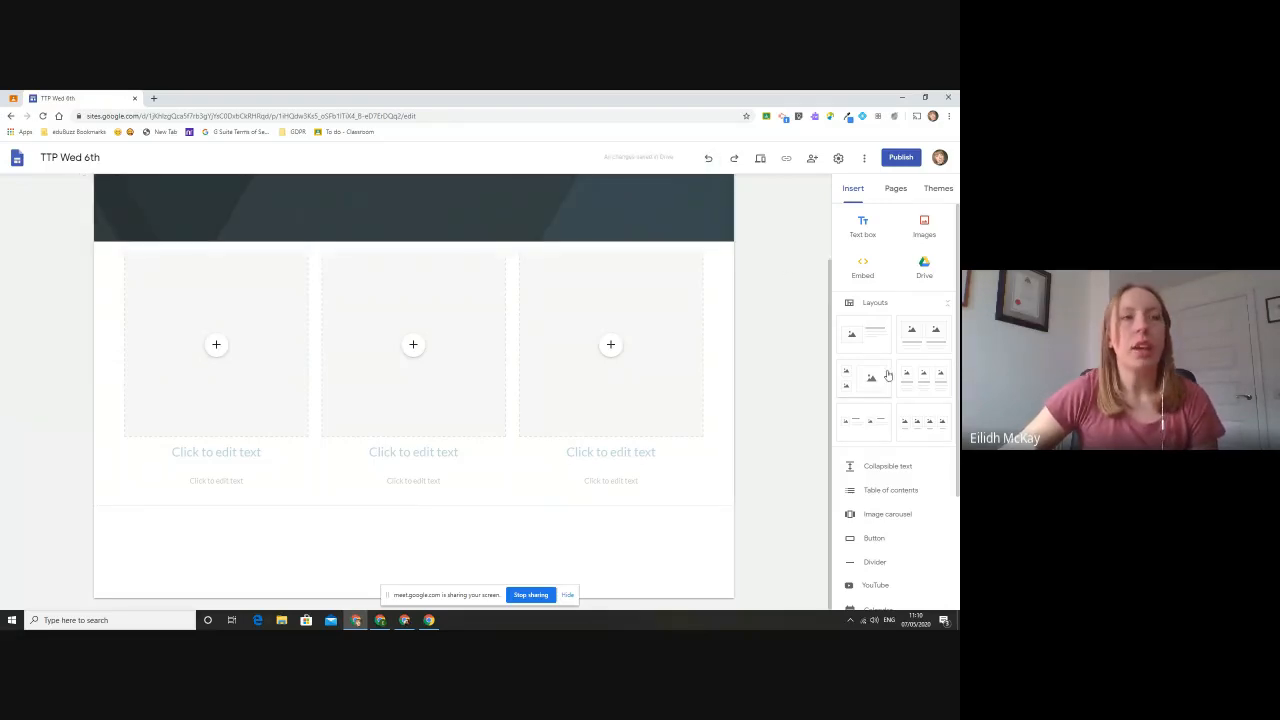
- Add the layout with two small placeholders beside a large one under the header, followed by a row of two small placeholders with side text
mouse_move(868, 347)
left_mouse_down()
mouse_move(534, 246)
mouse_move(528, 484)
mouse_move(538, 246)
mouse_move(540, 490)
mouse_move(602, 425)
mouse_move(552, 318)
mouse_move(550, 240)
mouse_move(885, 341)
left_mouse_up()
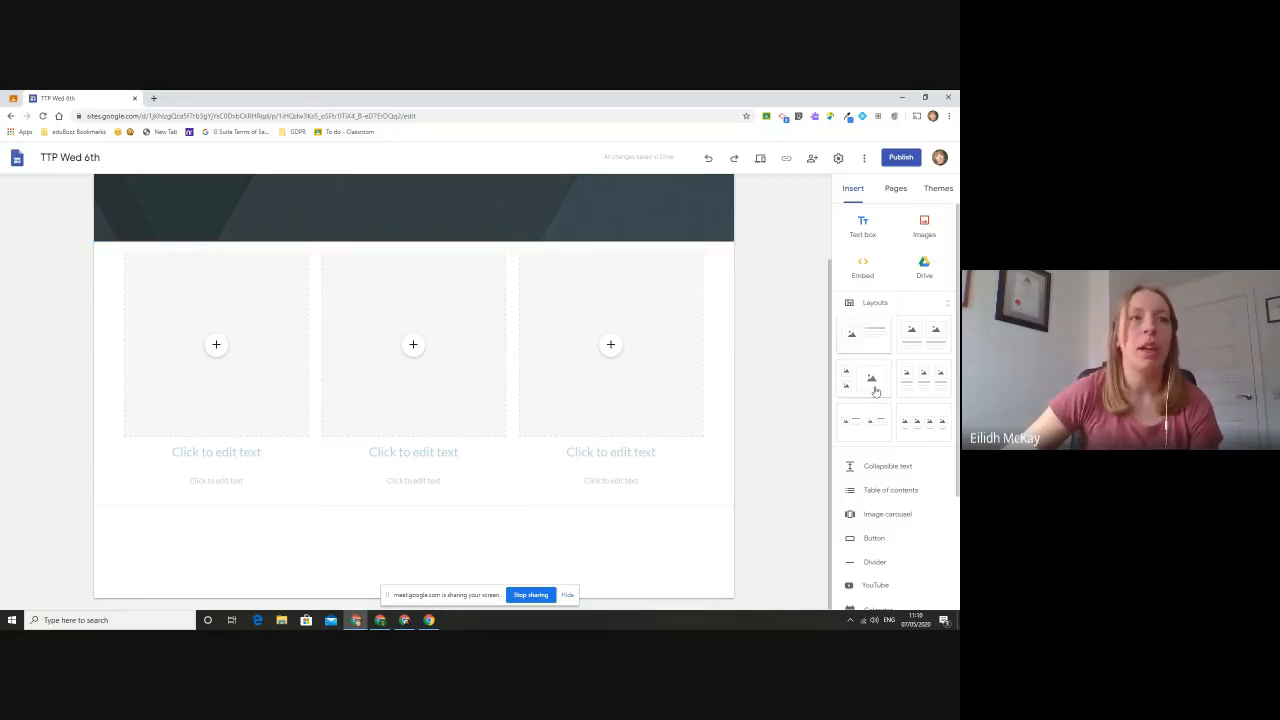
left_click_drag(878, 381, 505, 246)
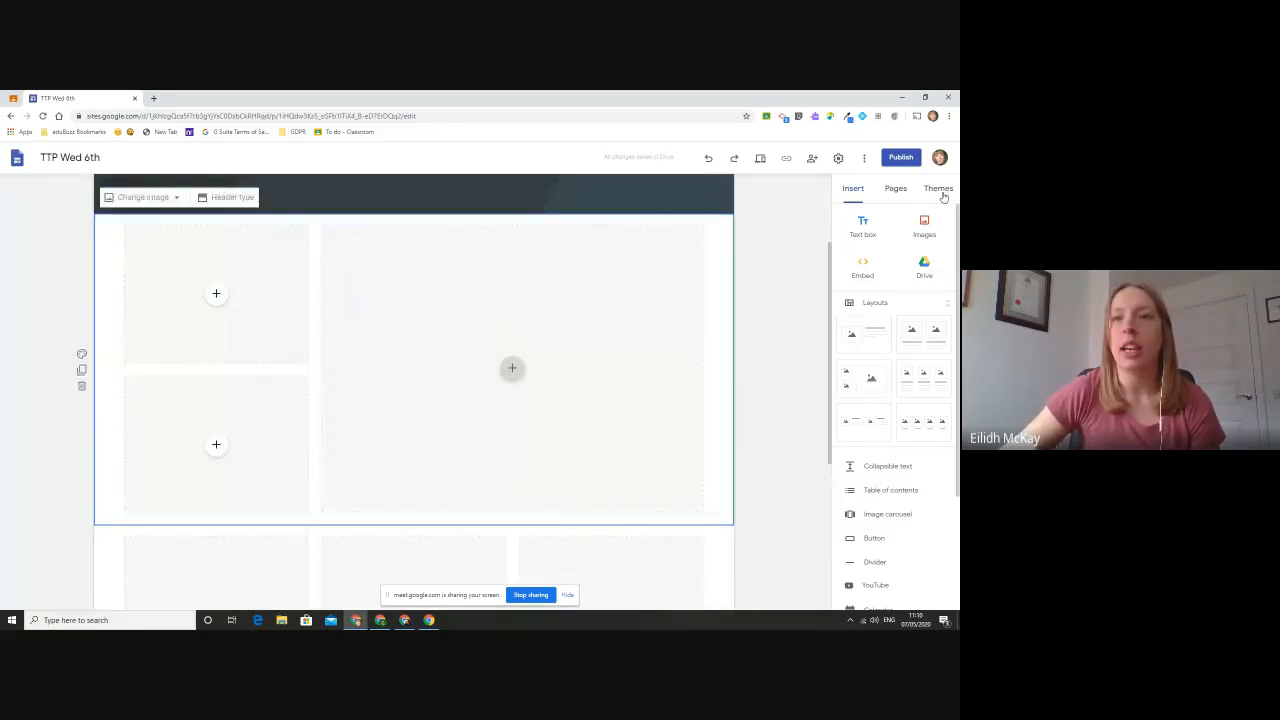
key("alt+Tab")
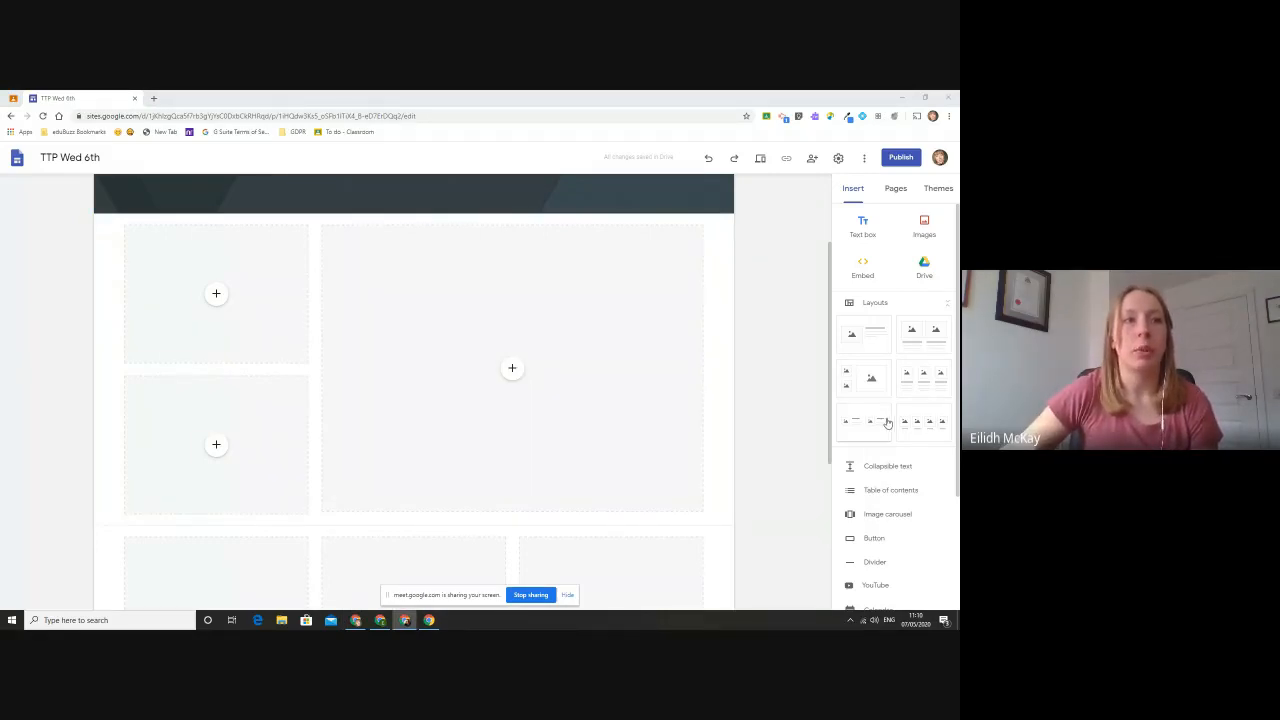
left_click_drag(886, 421, 598, 531)
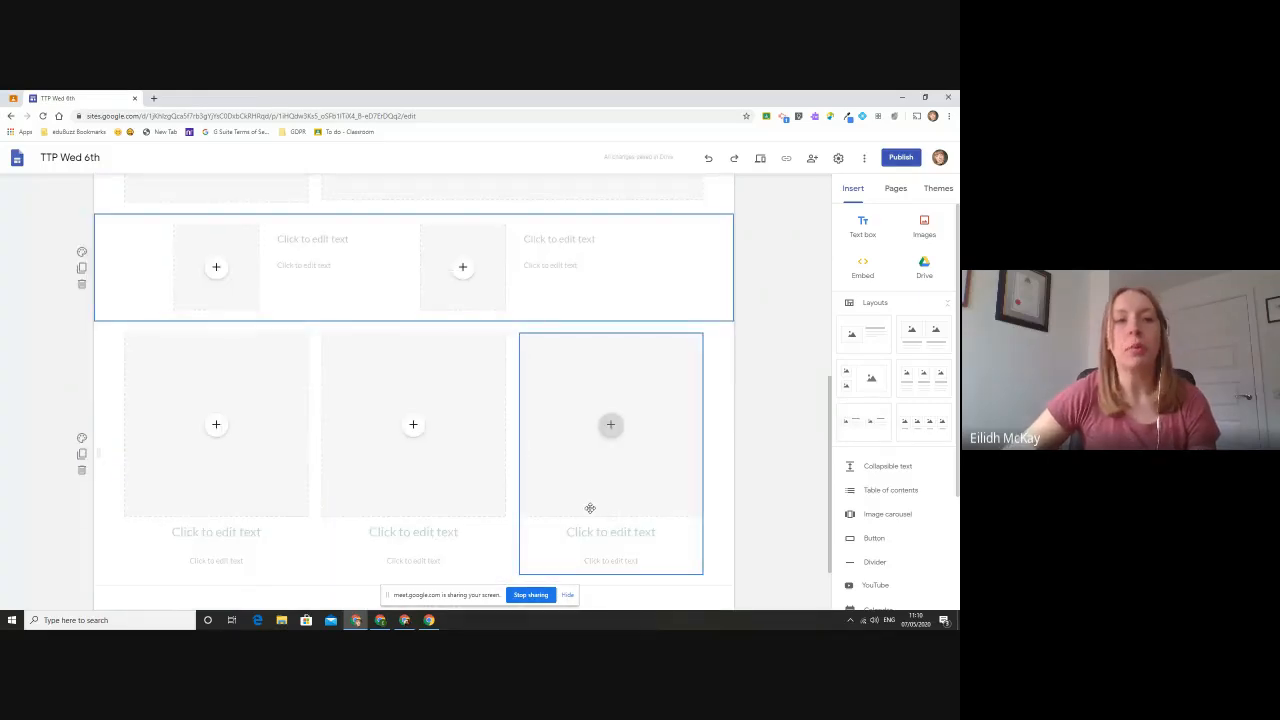
scroll(590, 508, "up", 5)
scroll(346, 414, "down", 1)
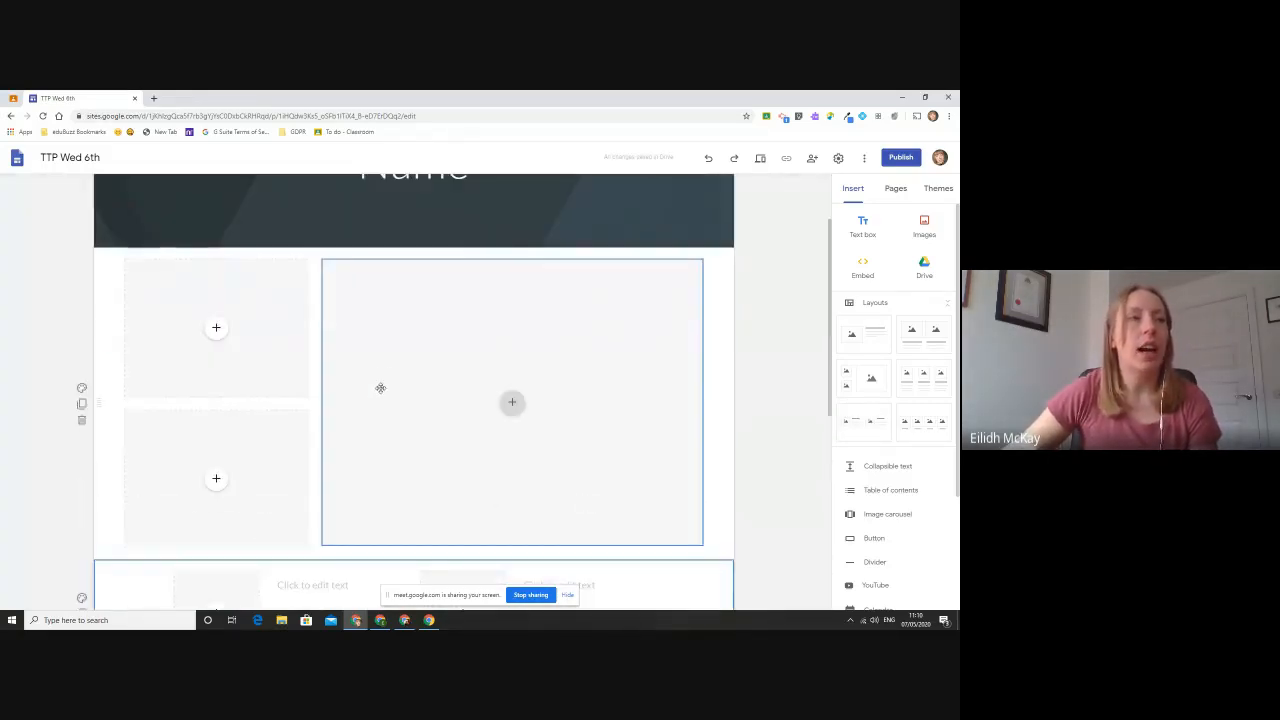
- Fill the upper small placeholder with the [Template] document about the Triangular Trade from Google Drive
left_click(216, 330)
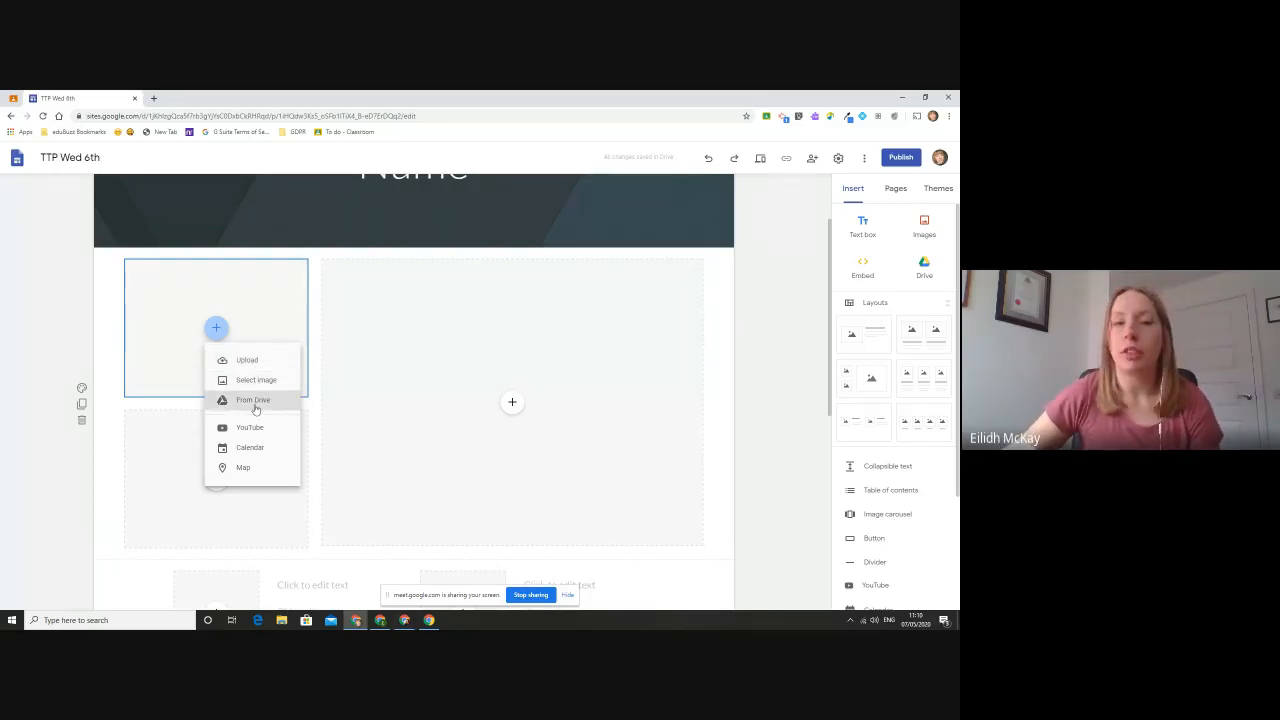
left_click(255, 401)
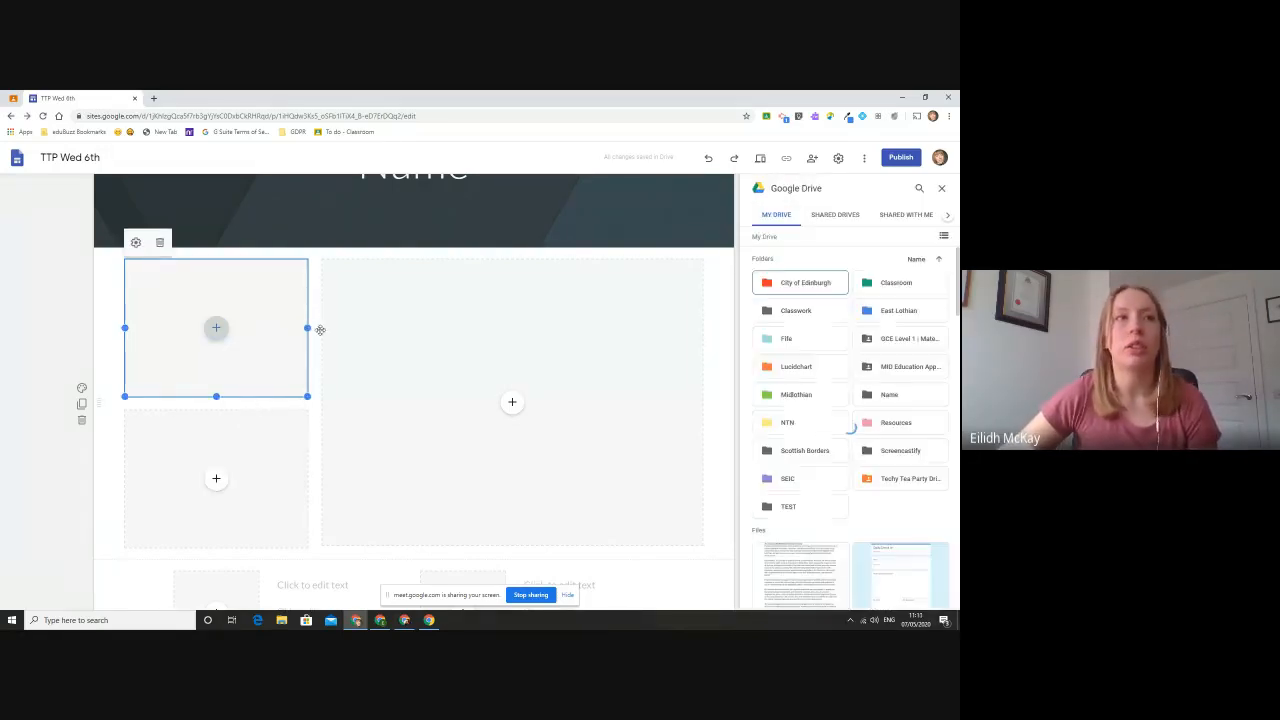
scroll(830, 490, "down", 2)
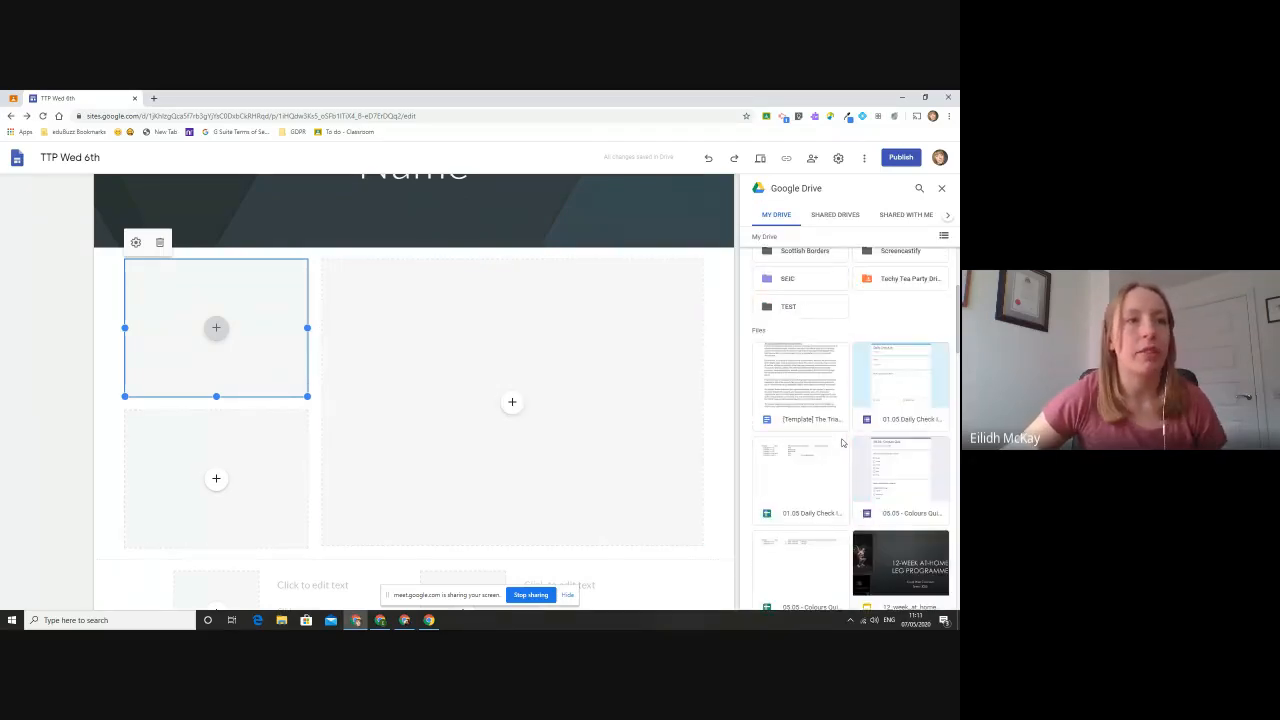
left_click(827, 409)
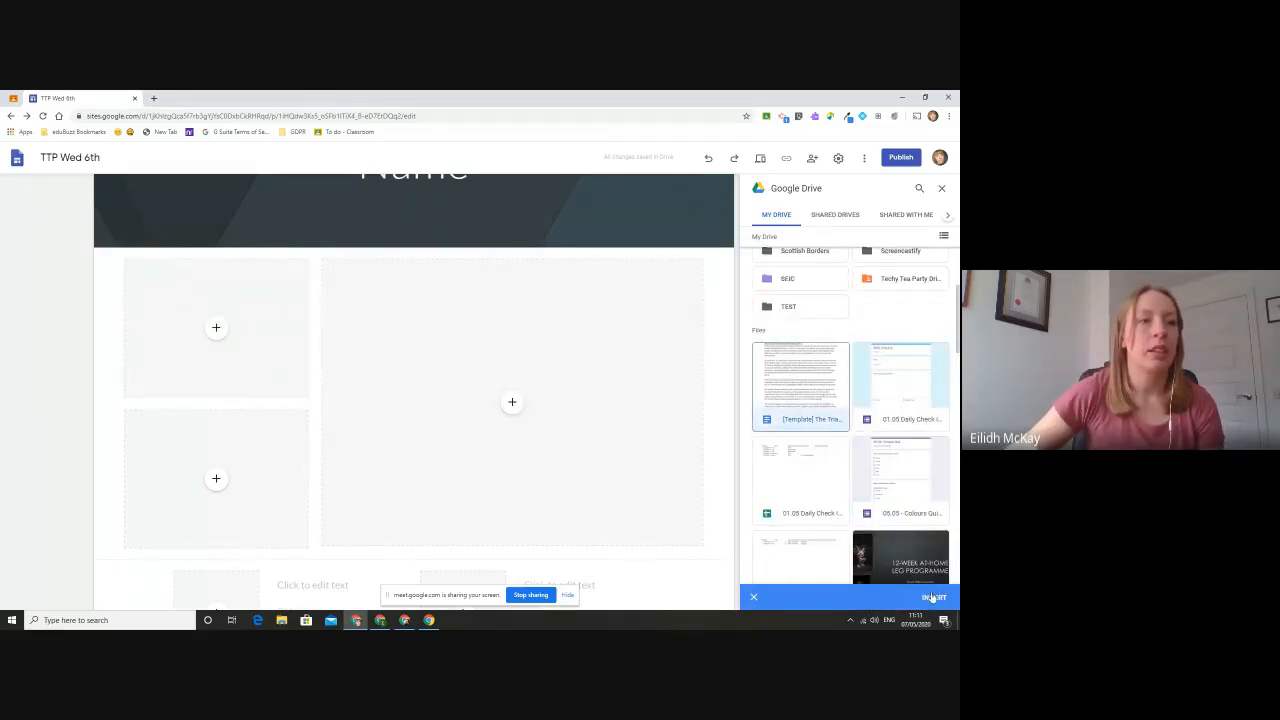
left_click(933, 597)
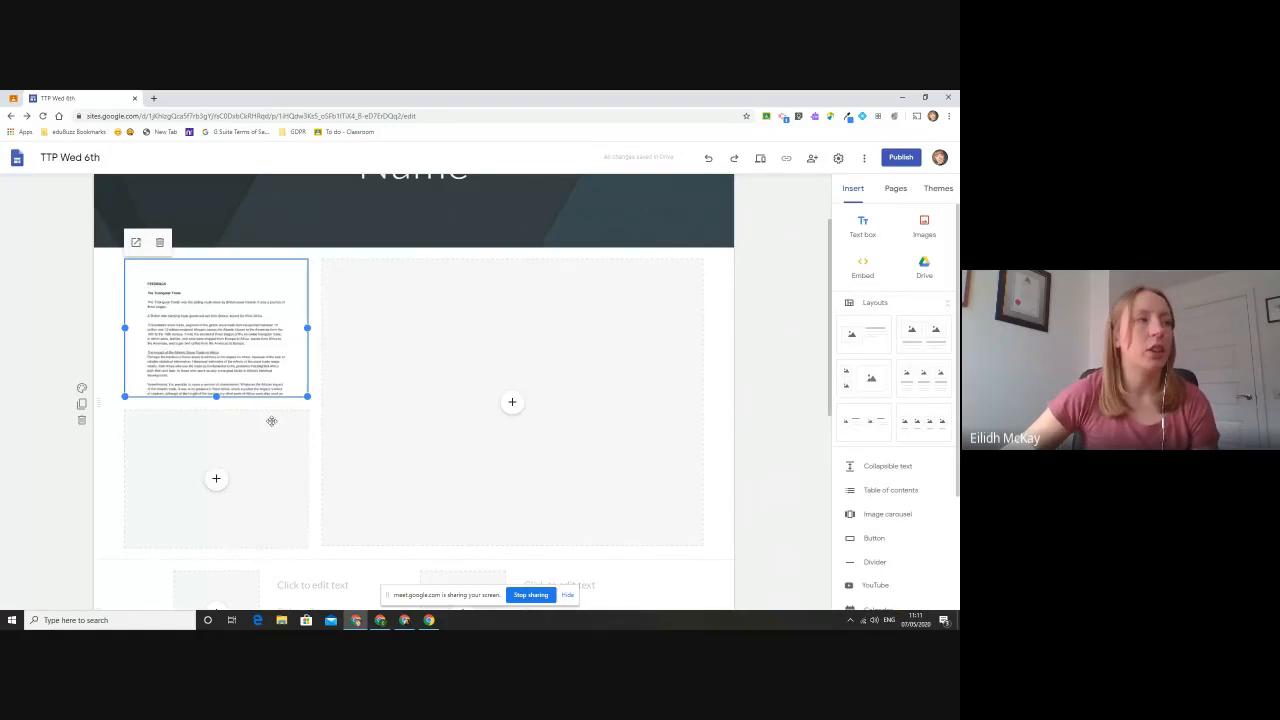
- Search Google images for "technology" and insert the blue circuit board picture into the large placeholder
left_click(512, 402)
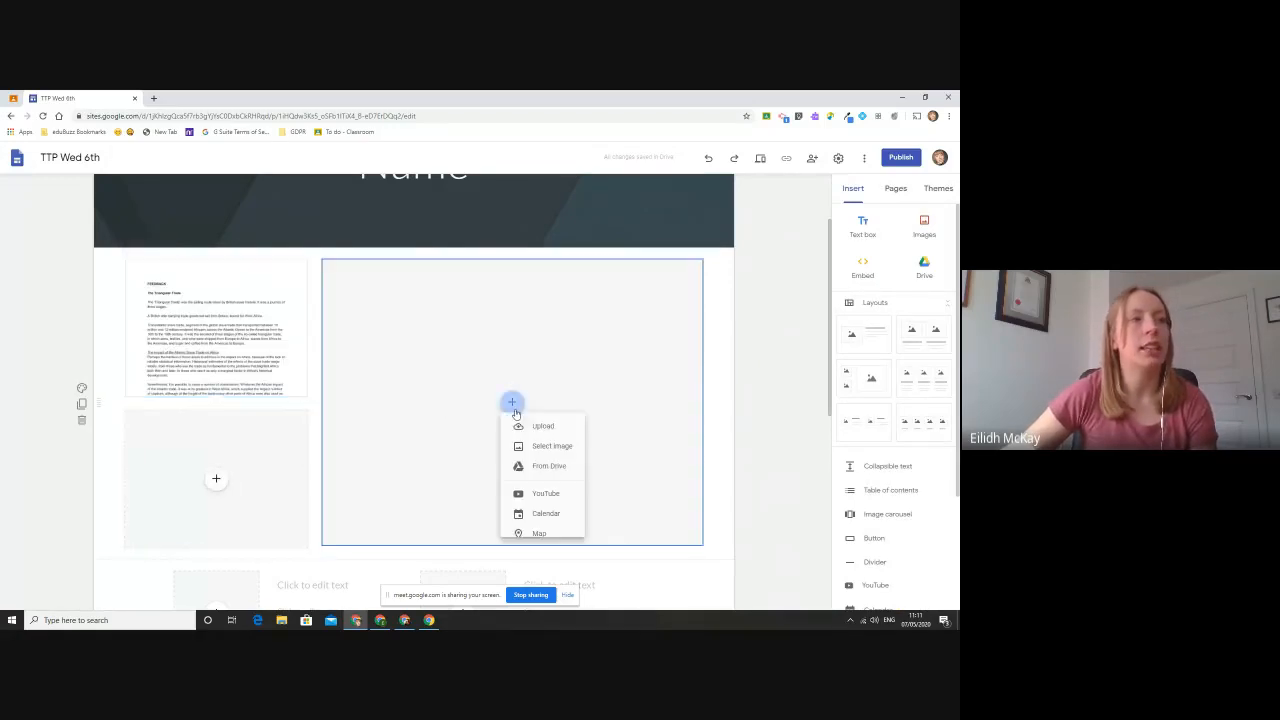
left_click(571, 456)
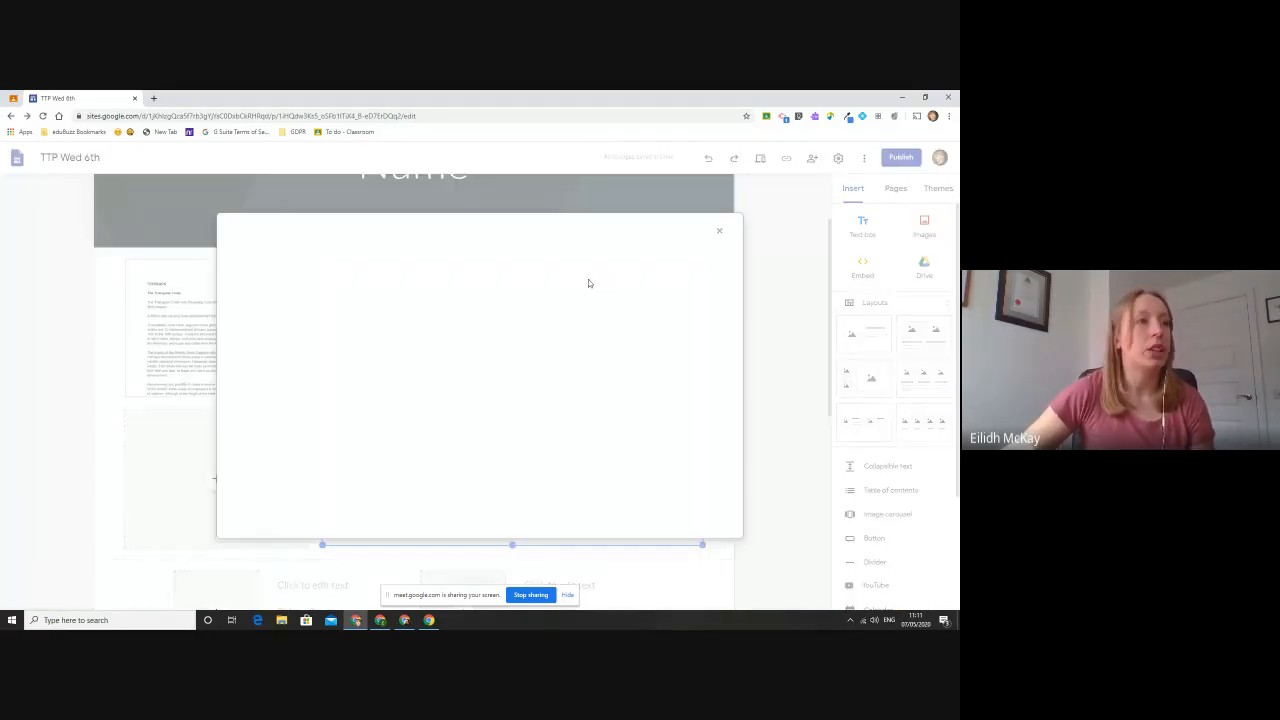
left_click(307, 266)
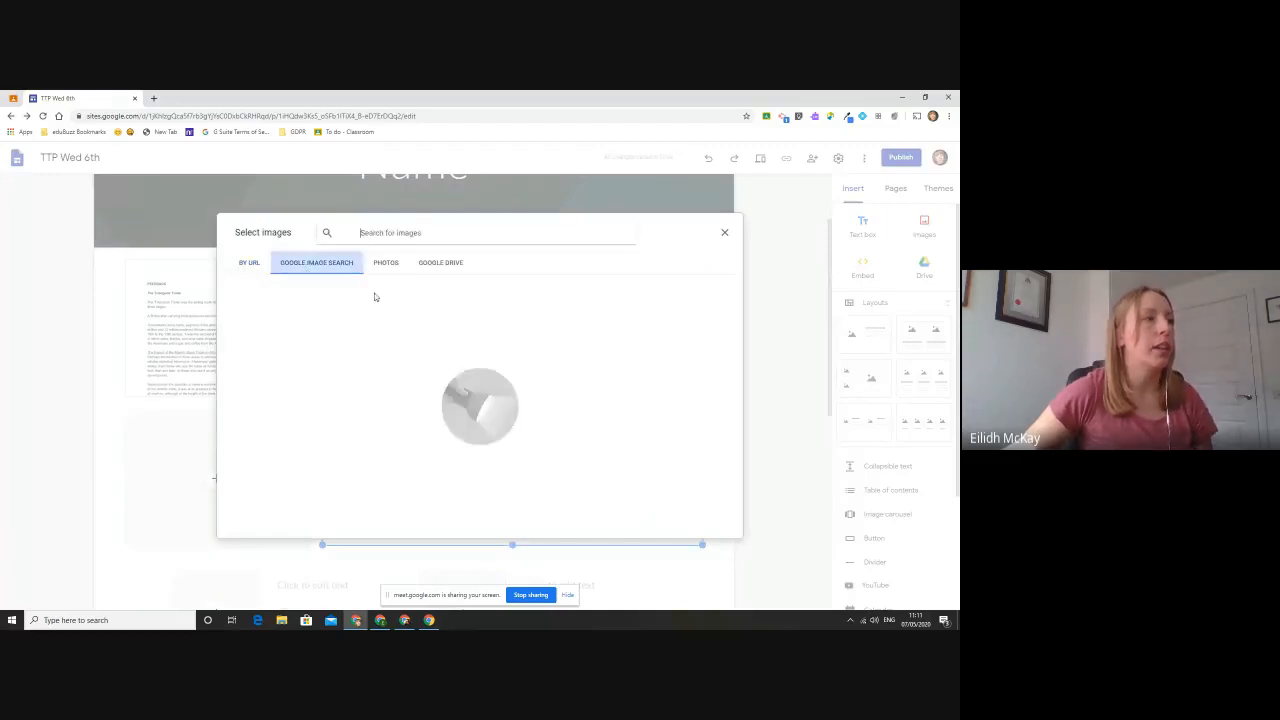
left_click(403, 228)
type("technology")
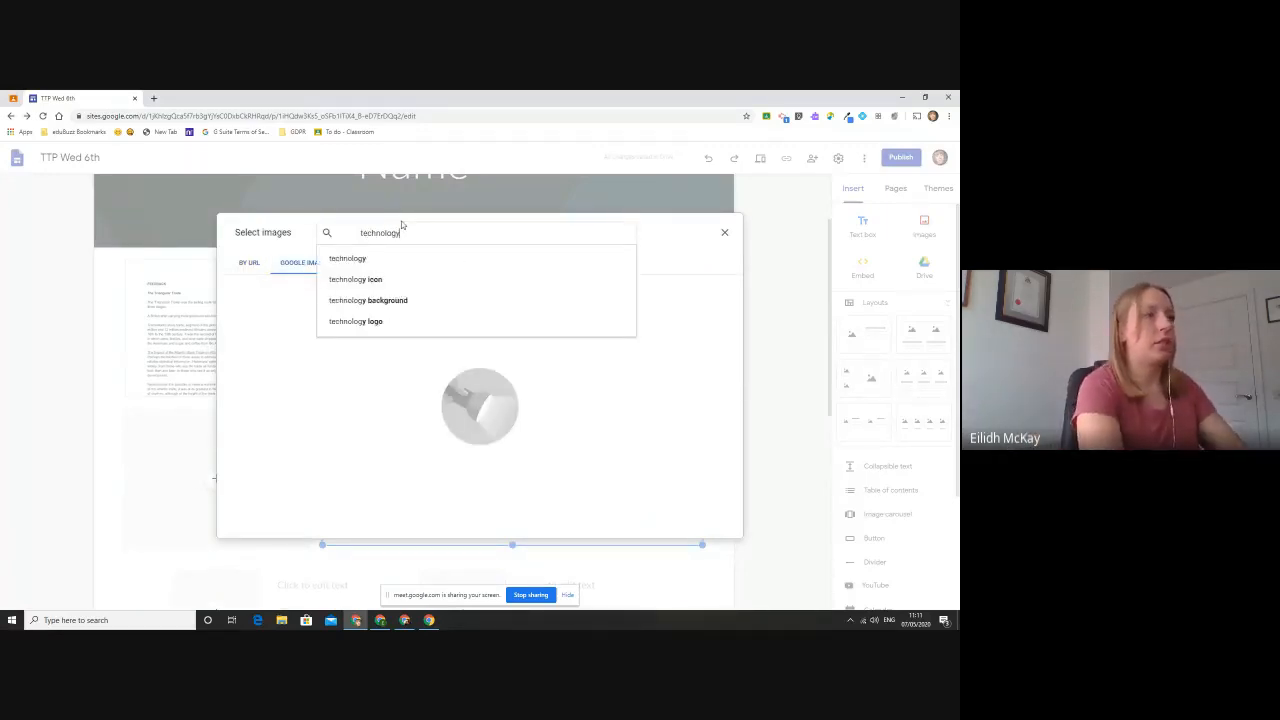
key("Return")
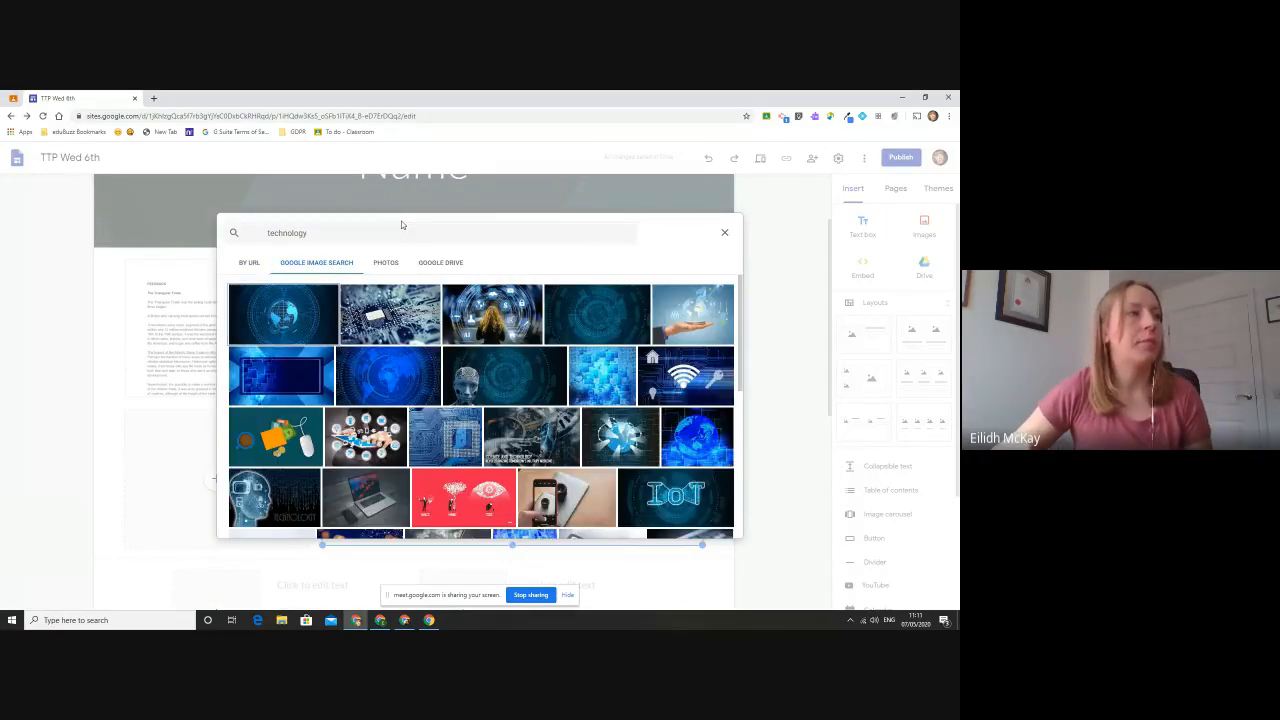
left_click(426, 378)
left_click(716, 525)
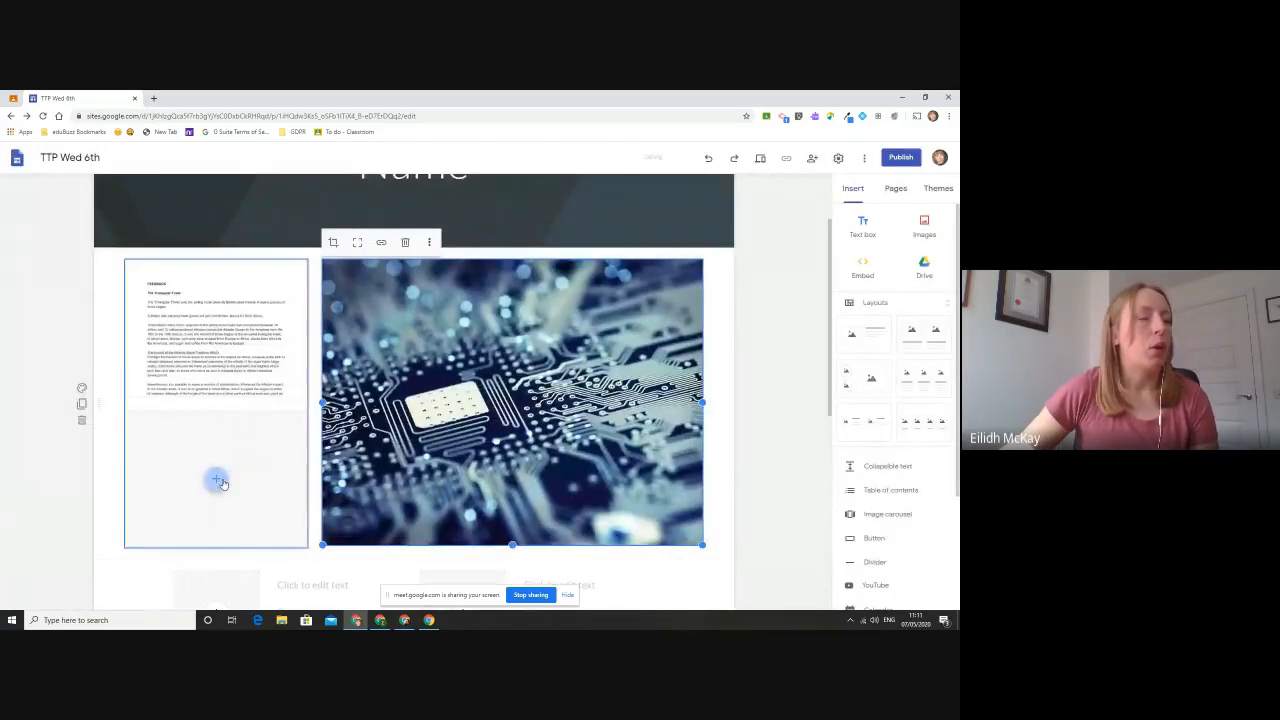
- Search Google Drive for "slides" and insert the presentation with the owl picture into the lower small placeholder
left_click(216, 478)
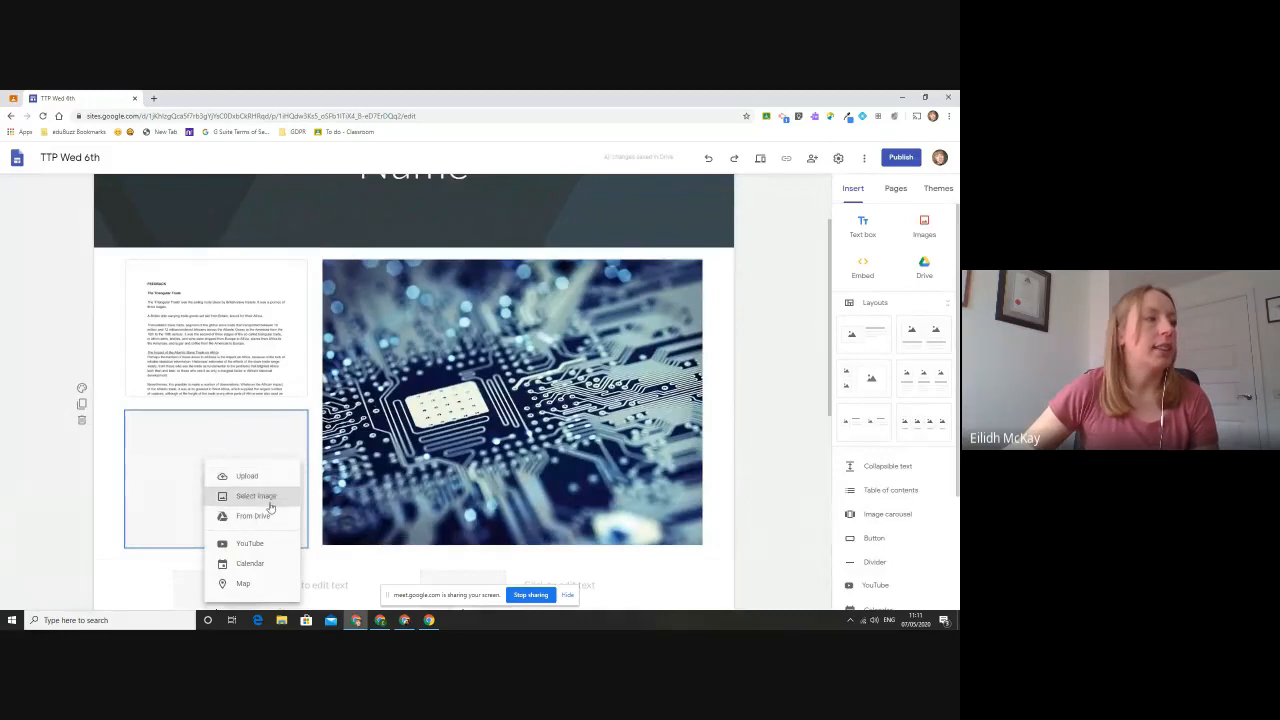
left_click(253, 515)
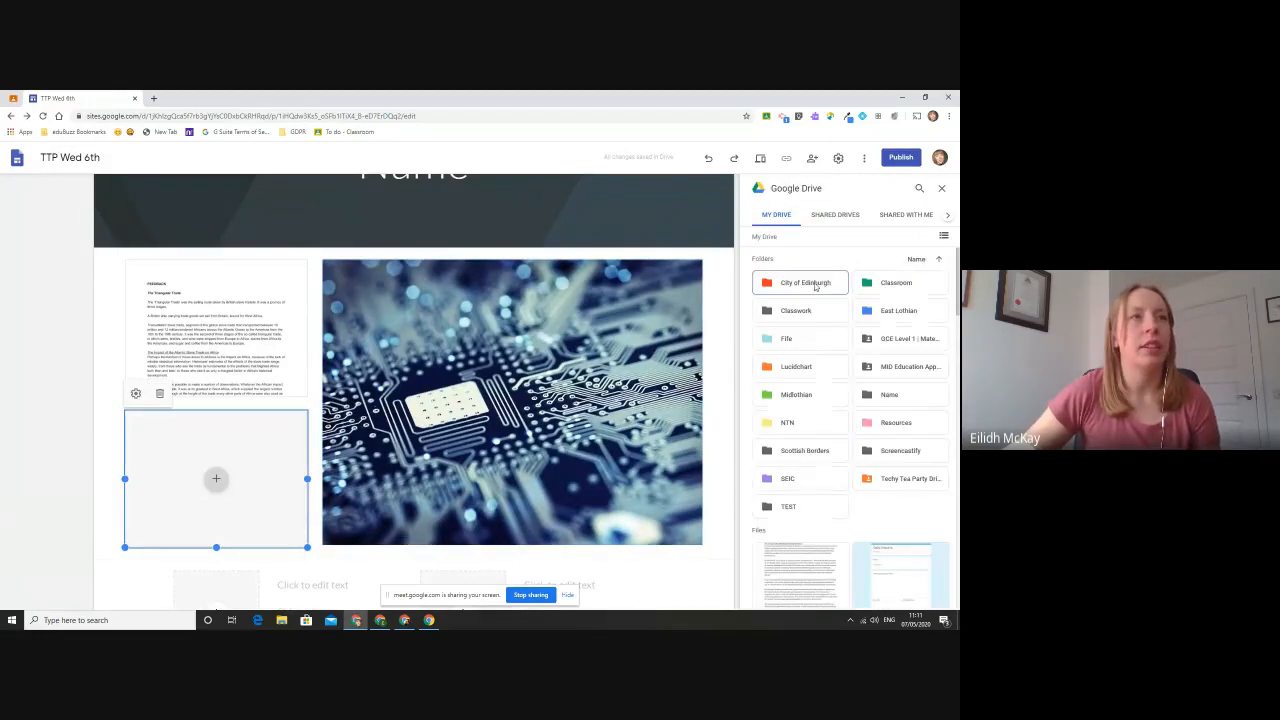
left_click(921, 191)
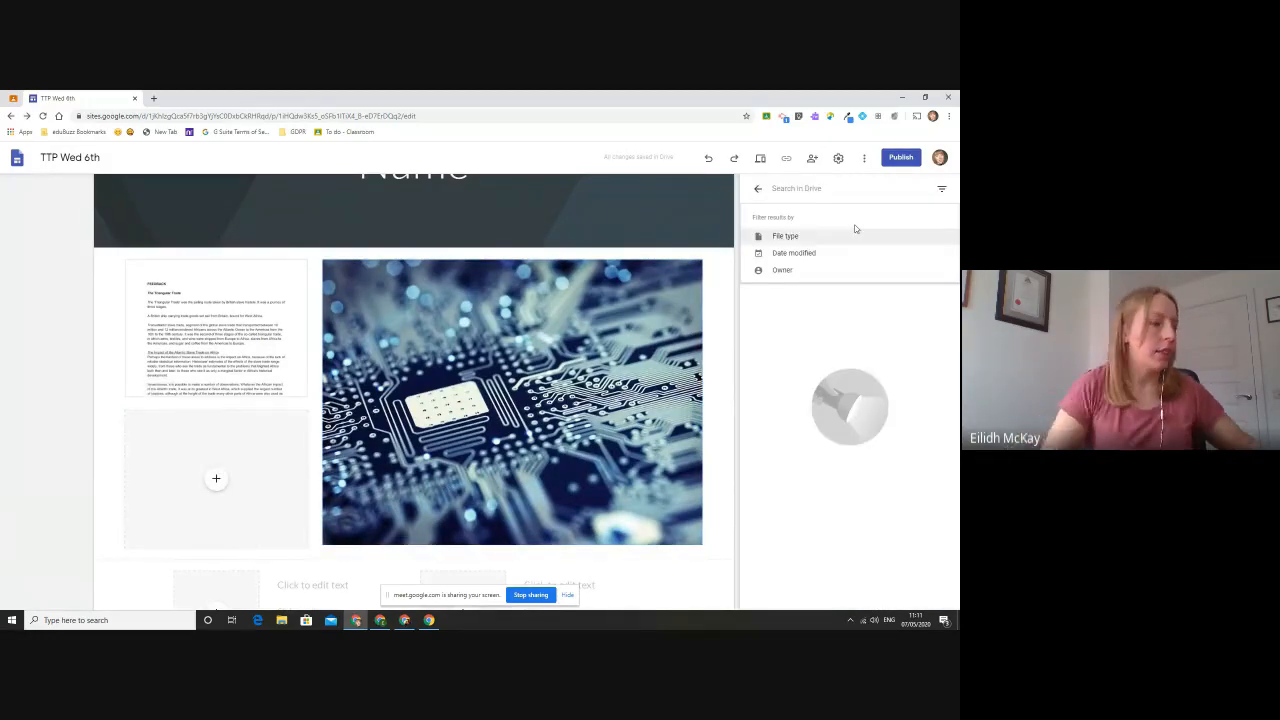
type("slides")
key("Return")
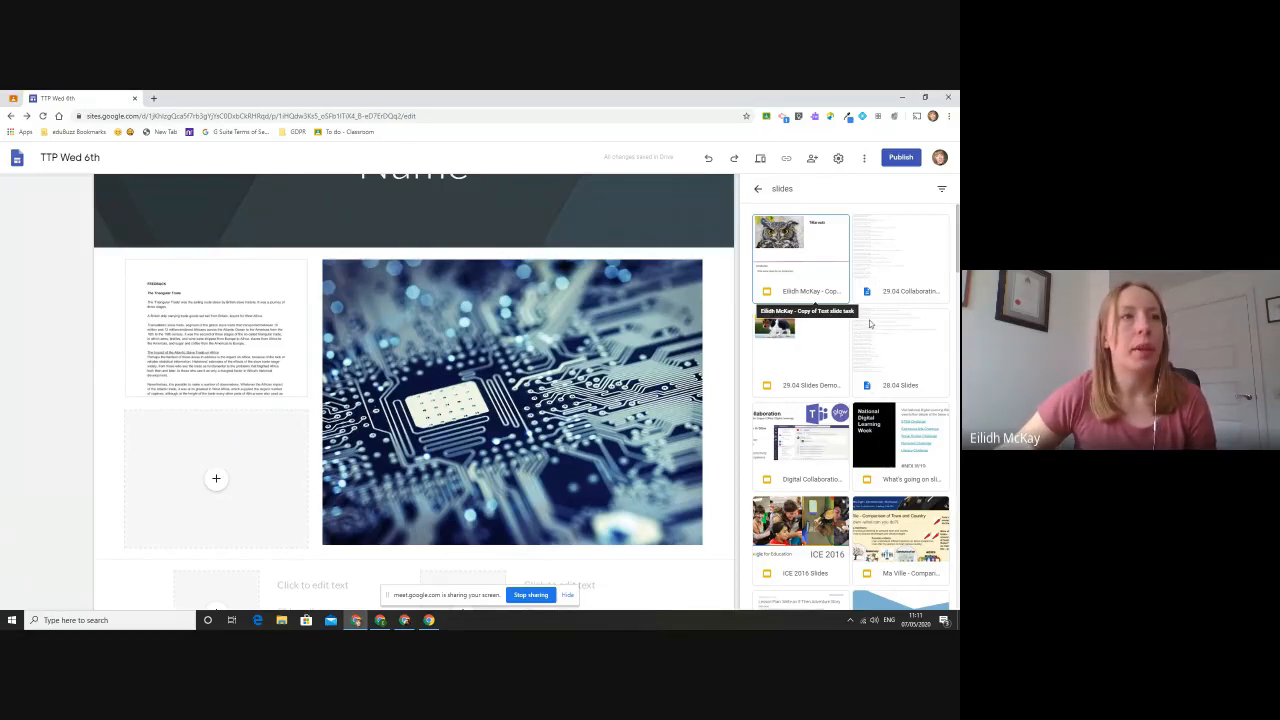
scroll(870, 324, "down", 1)
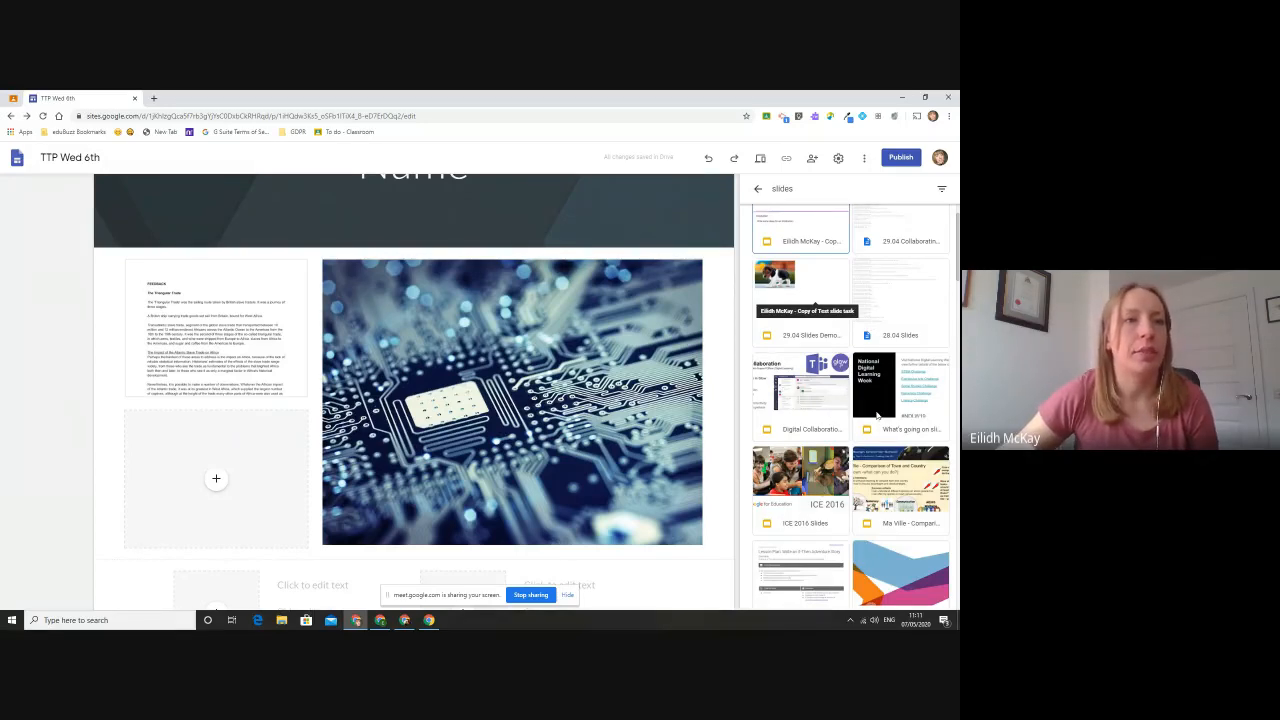
scroll(878, 420, "up", 1)
left_click(840, 274)
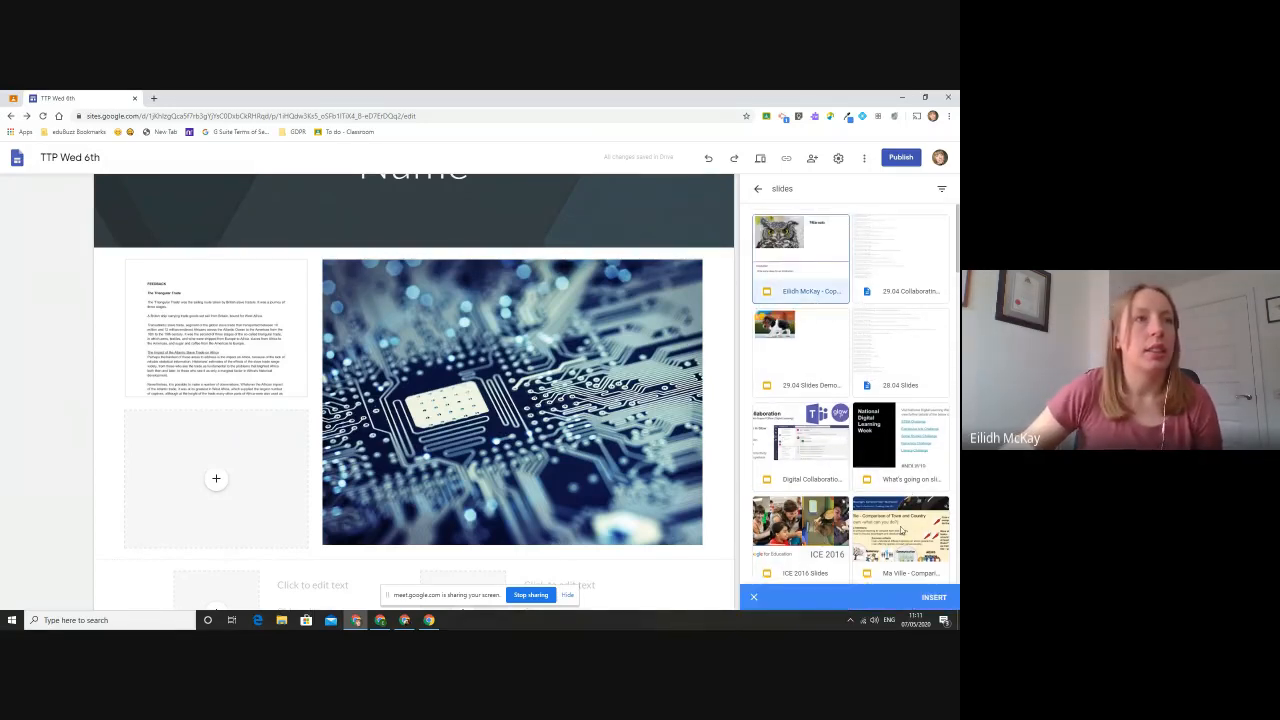
left_click(929, 597)
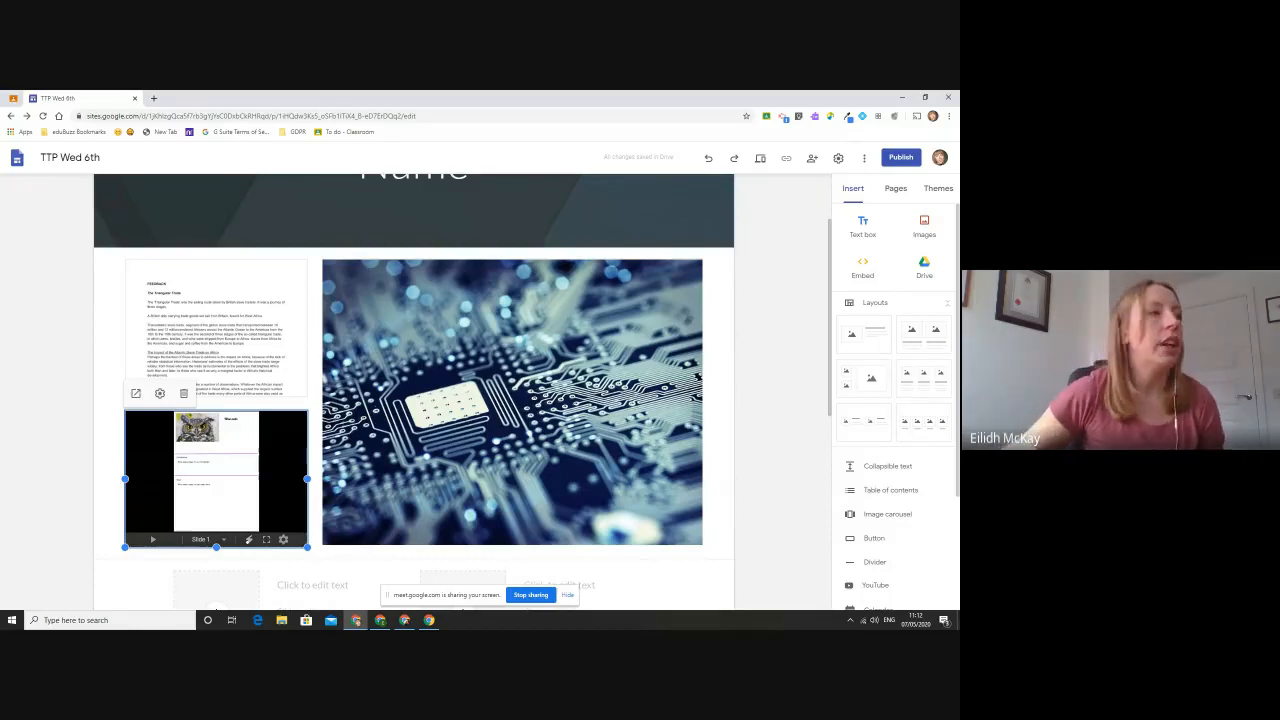
scroll(766, 372, "down", 4)
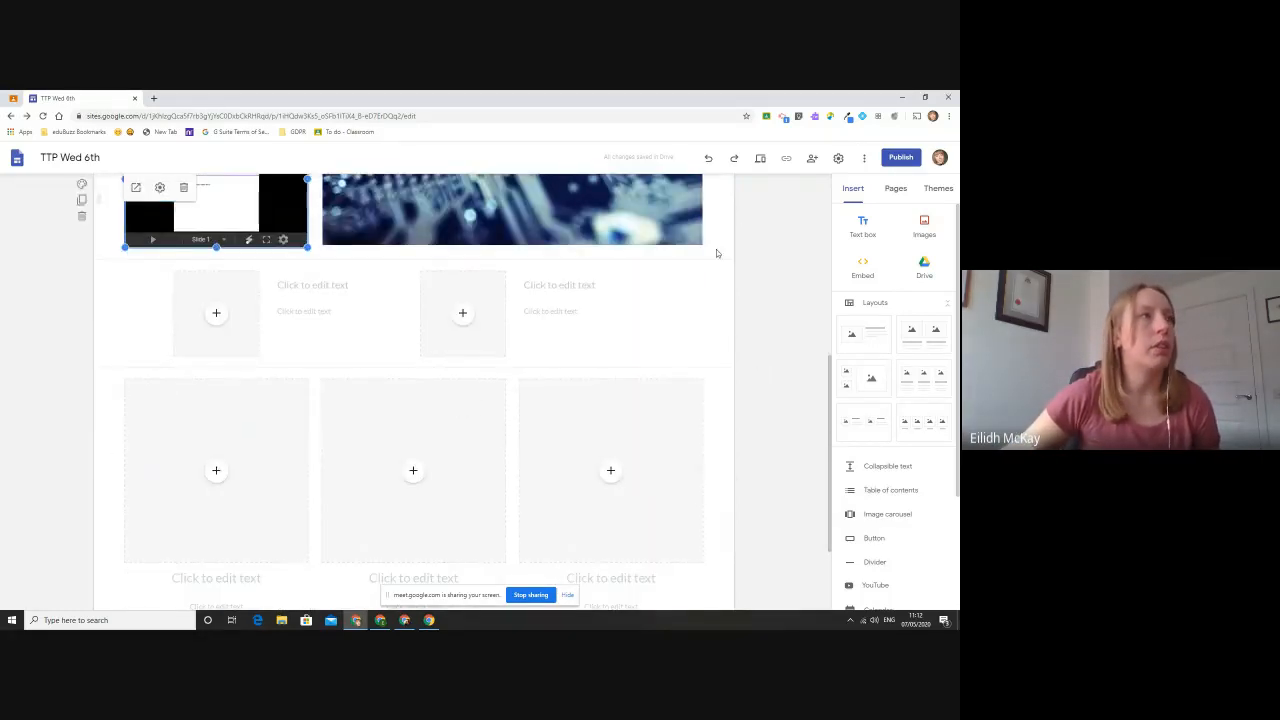
left_click(216, 313)
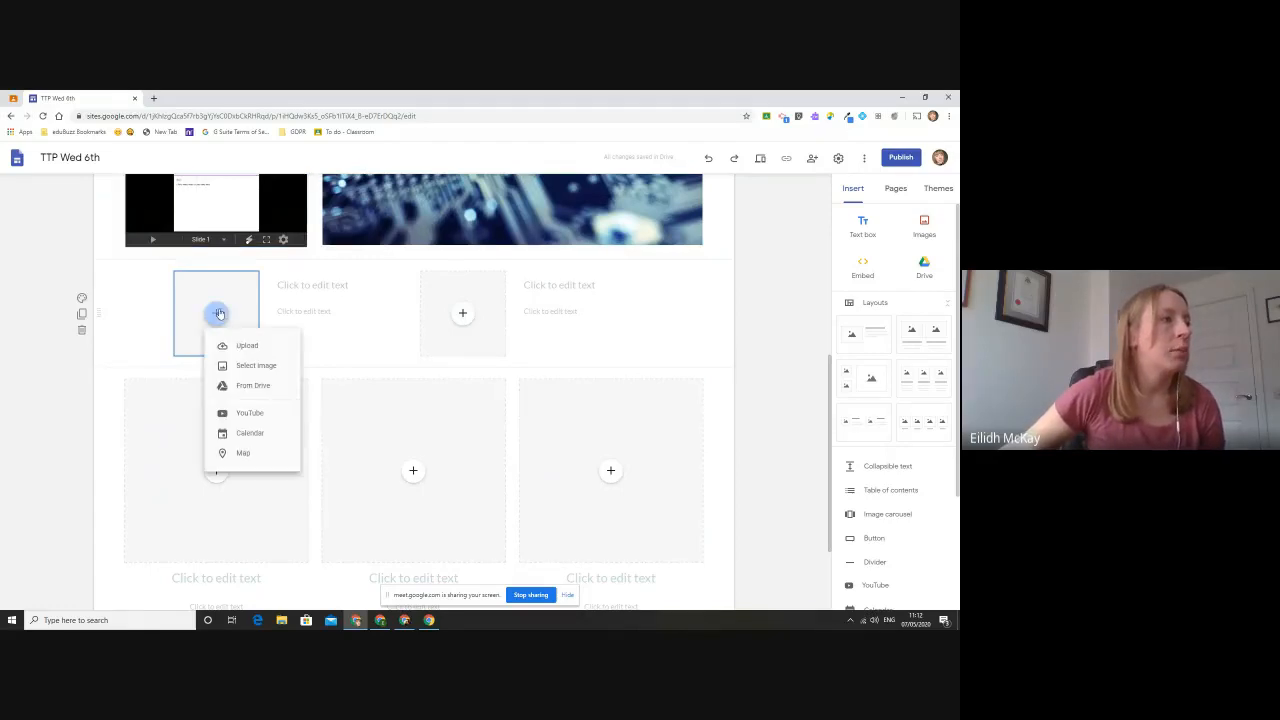
left_click(282, 366)
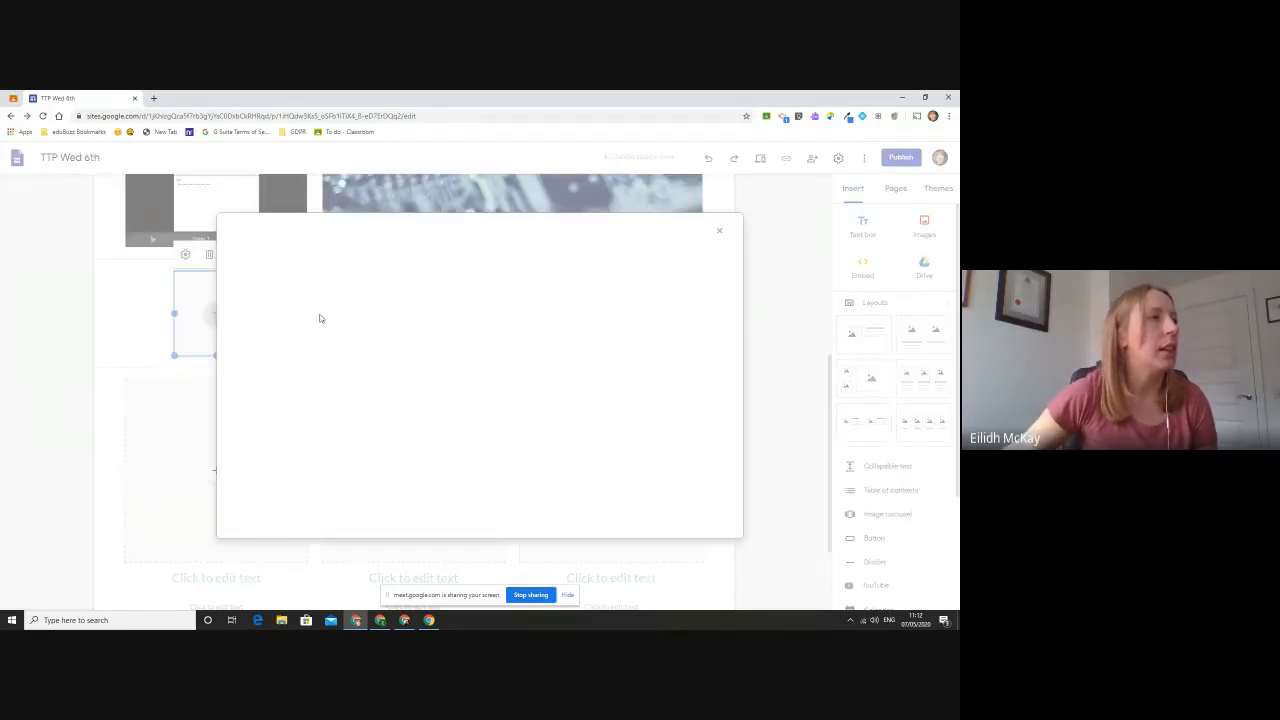
left_click(719, 231)
left_click(216, 313)
left_click(242, 344)
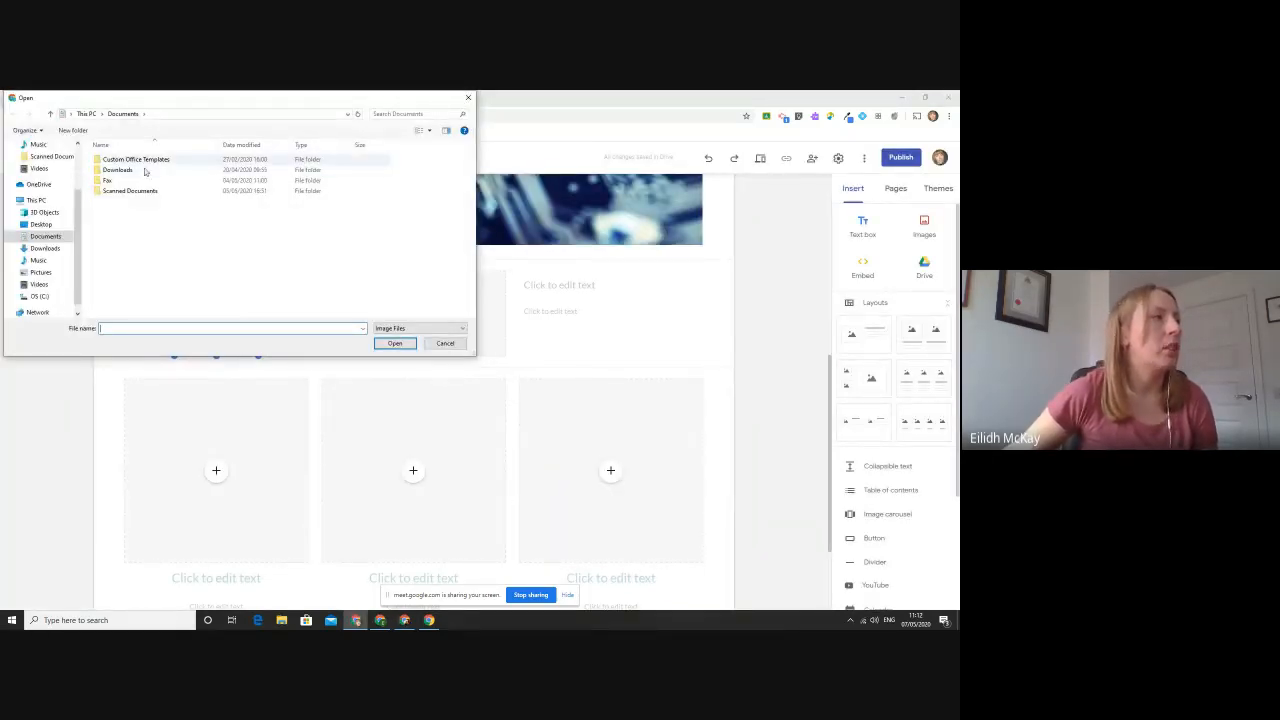
left_click(50, 274)
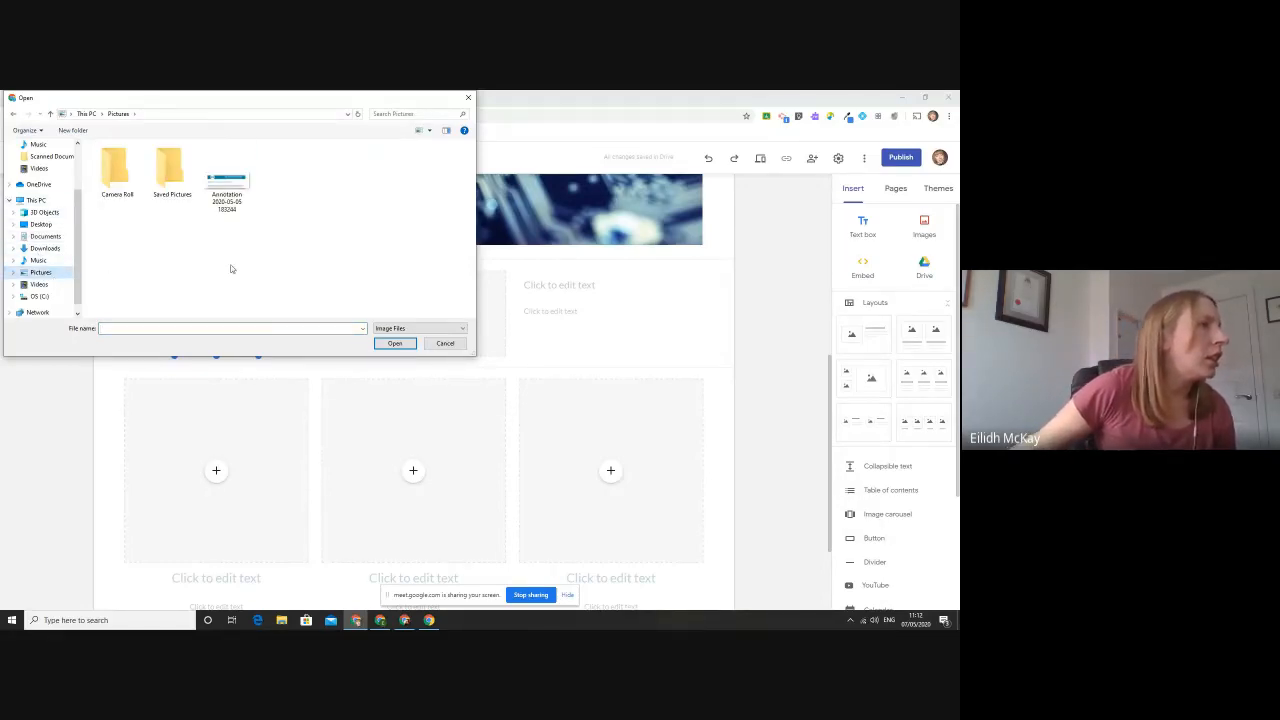
left_click(217, 180)
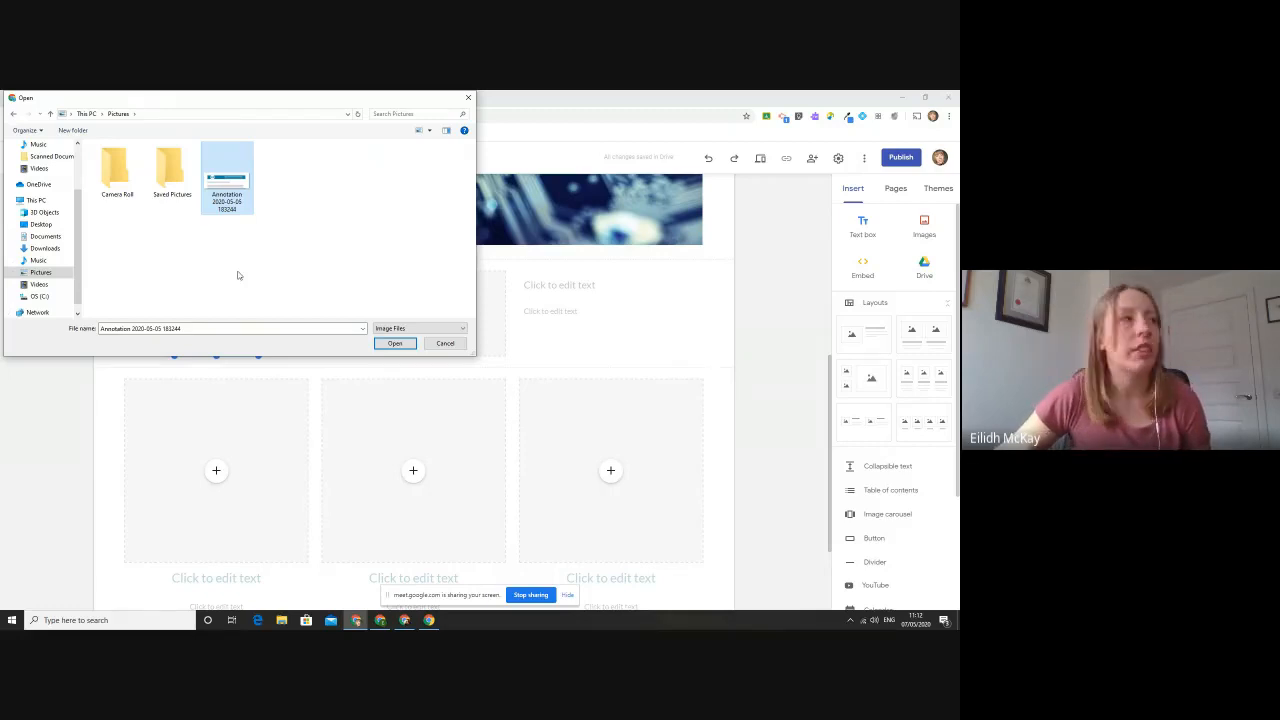
left_click(390, 345)
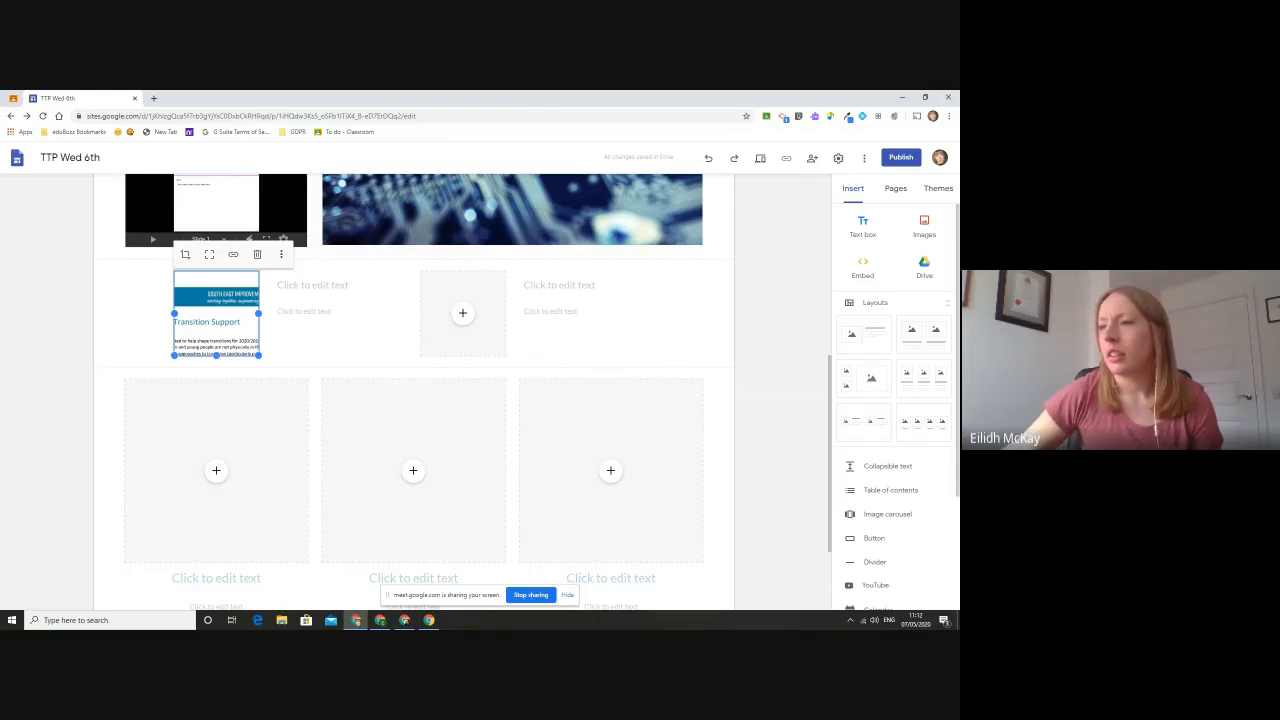
- Open the Techy Tea Party site's Webinar Recordings page, view the Wednesday 22nd April chat transcript, and return to the TTP Wed 6th site
key("alt+Tab")
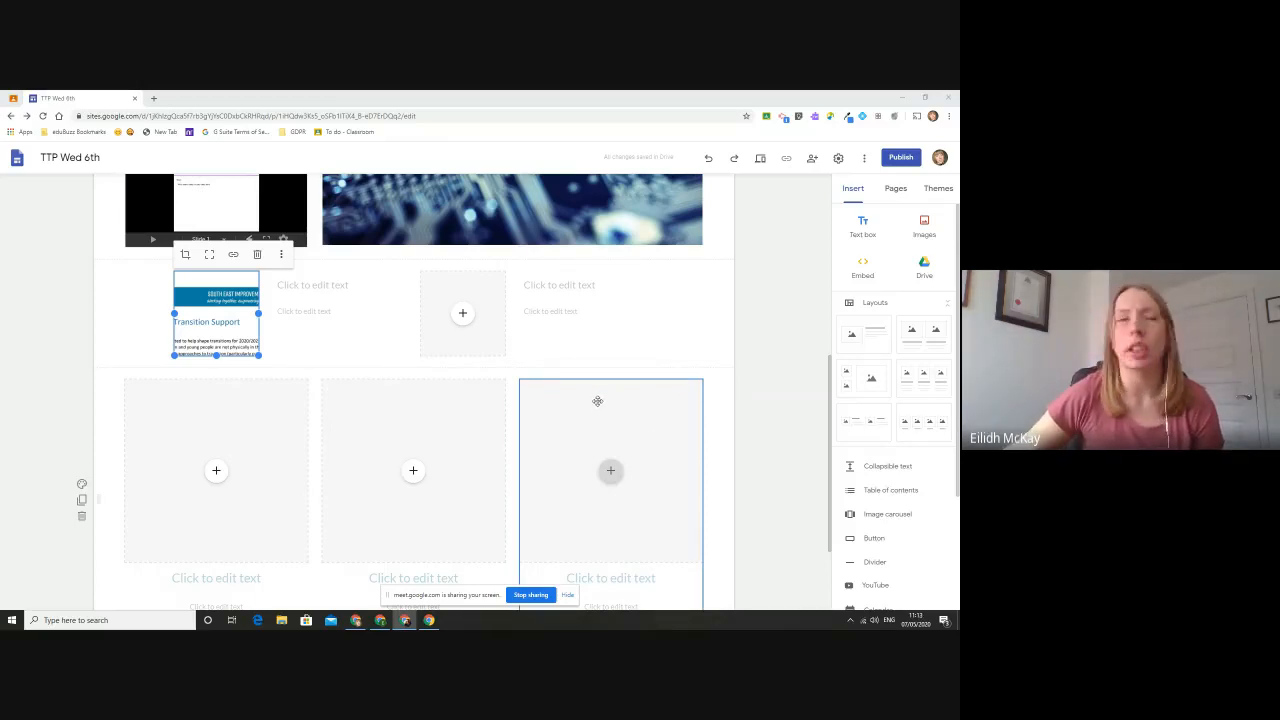
left_click(153, 99)
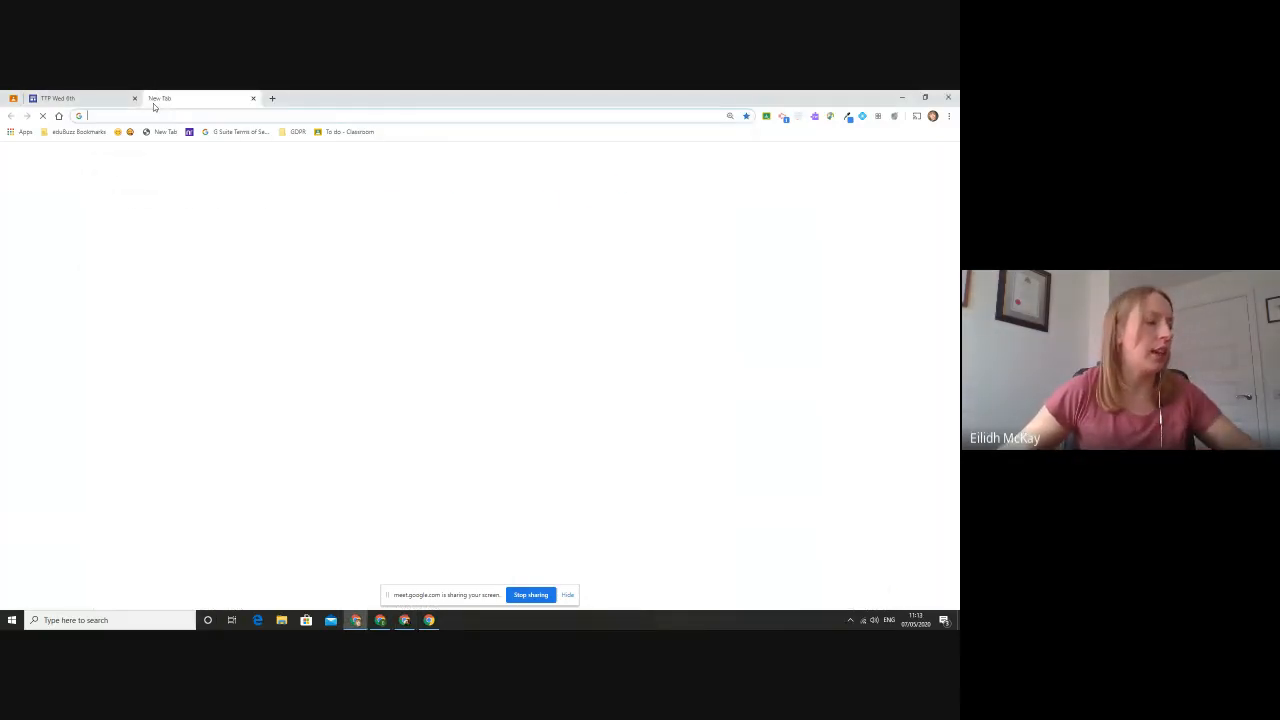
type("techy")
left_click(137, 212)
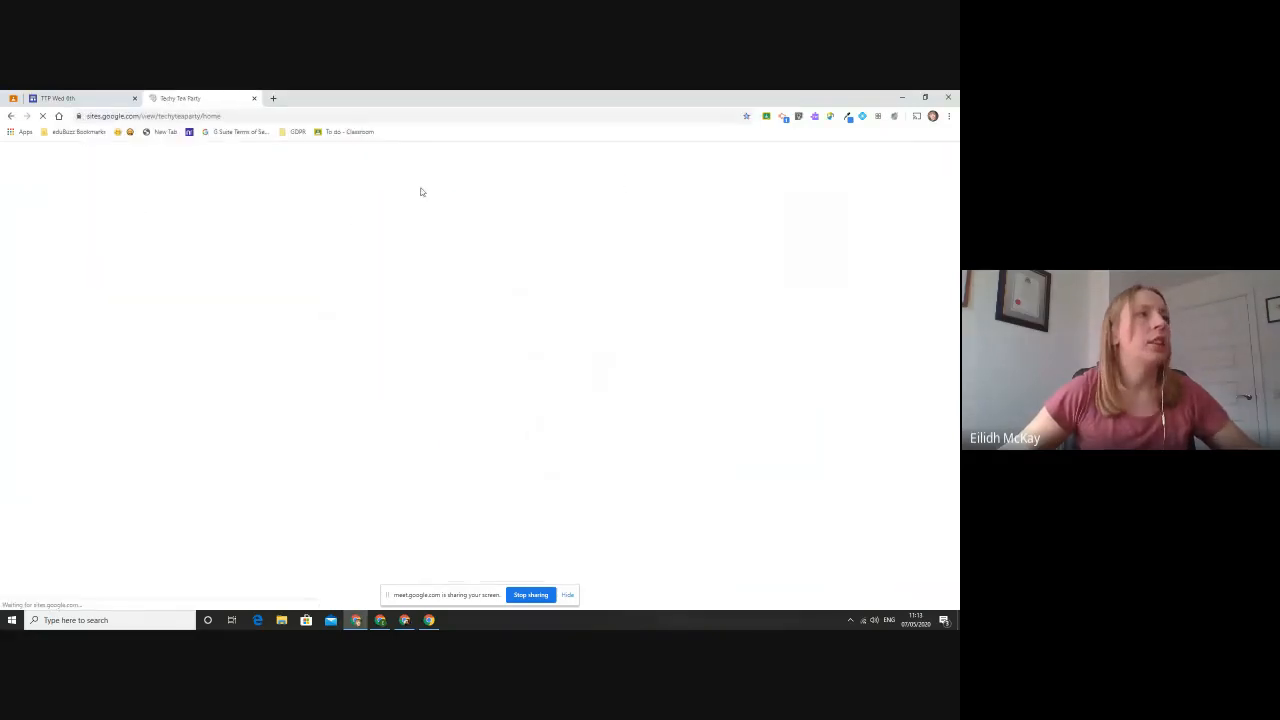
left_click(732, 158)
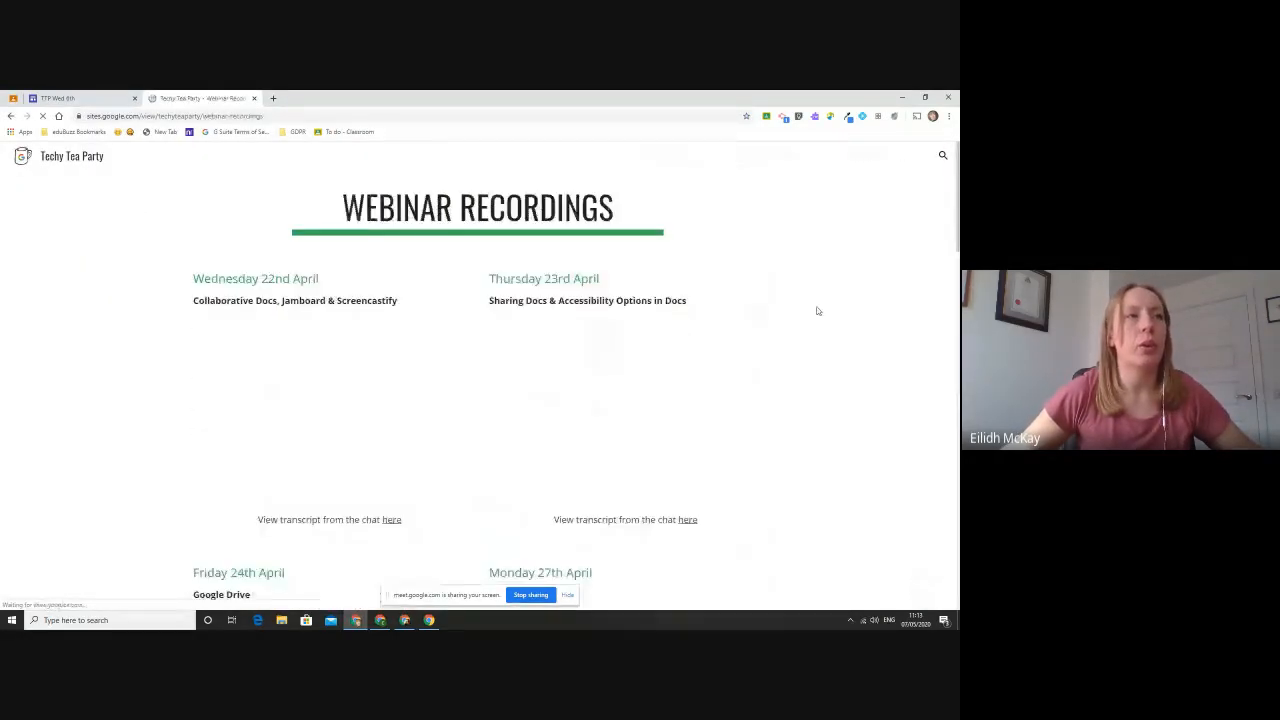
scroll(814, 309, "down", 2)
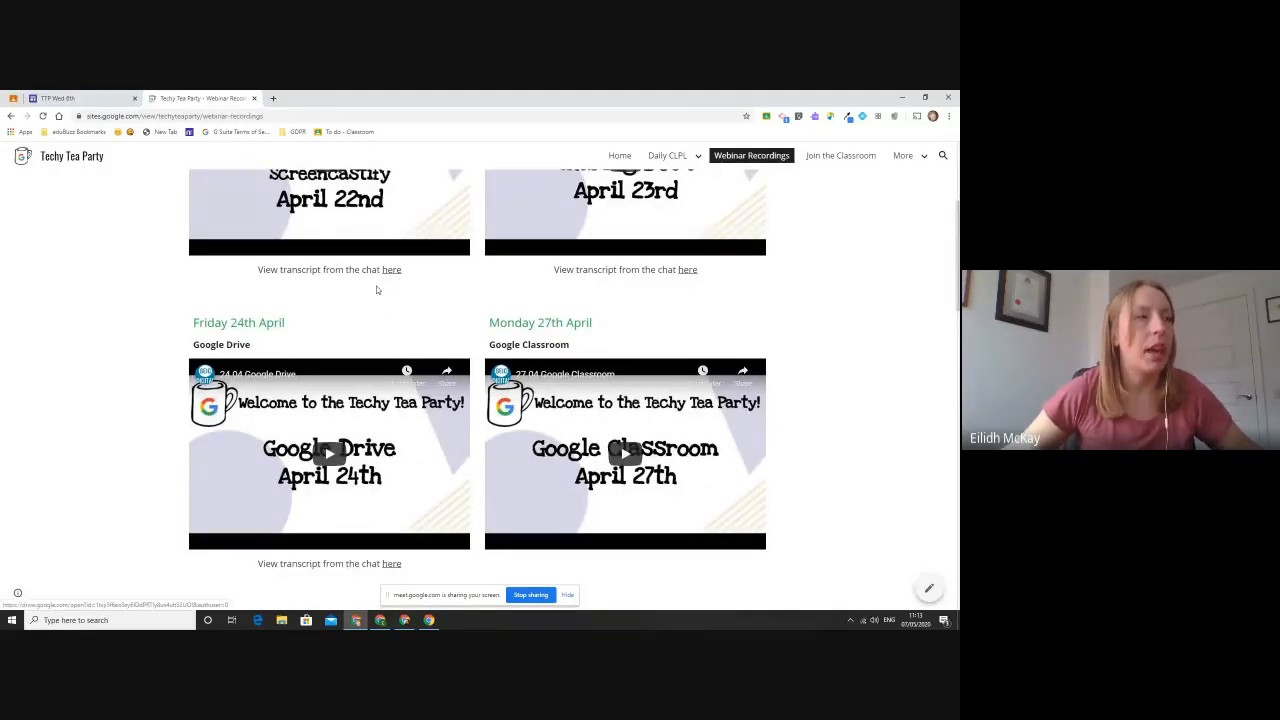
scroll(382, 300, "up", 1)
left_click(390, 370)
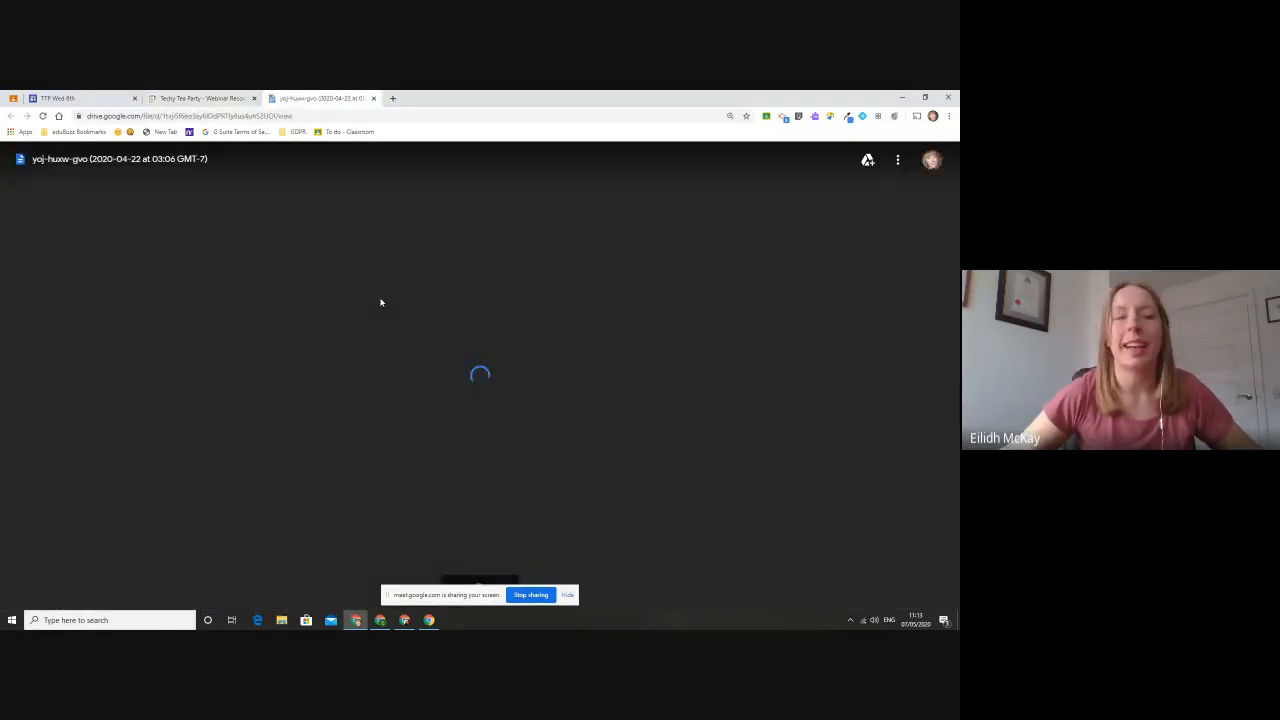
left_click(172, 97)
left_click(60, 98)
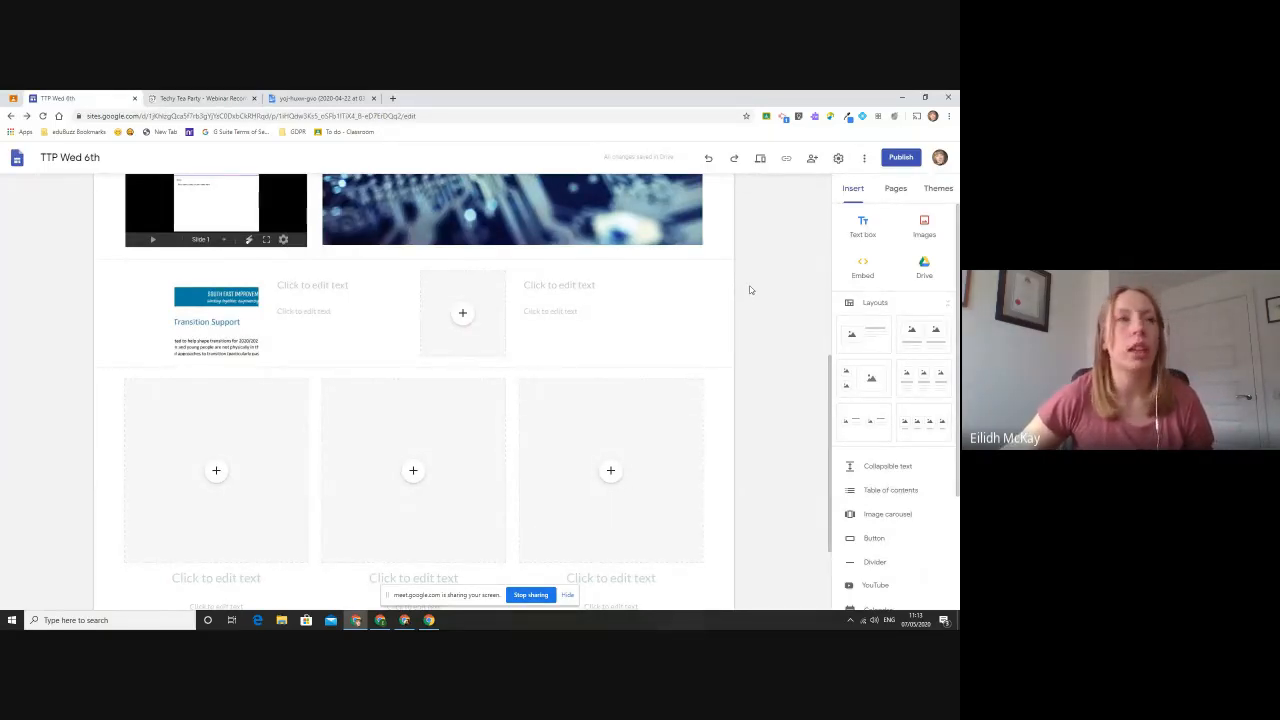
left_click(462, 313)
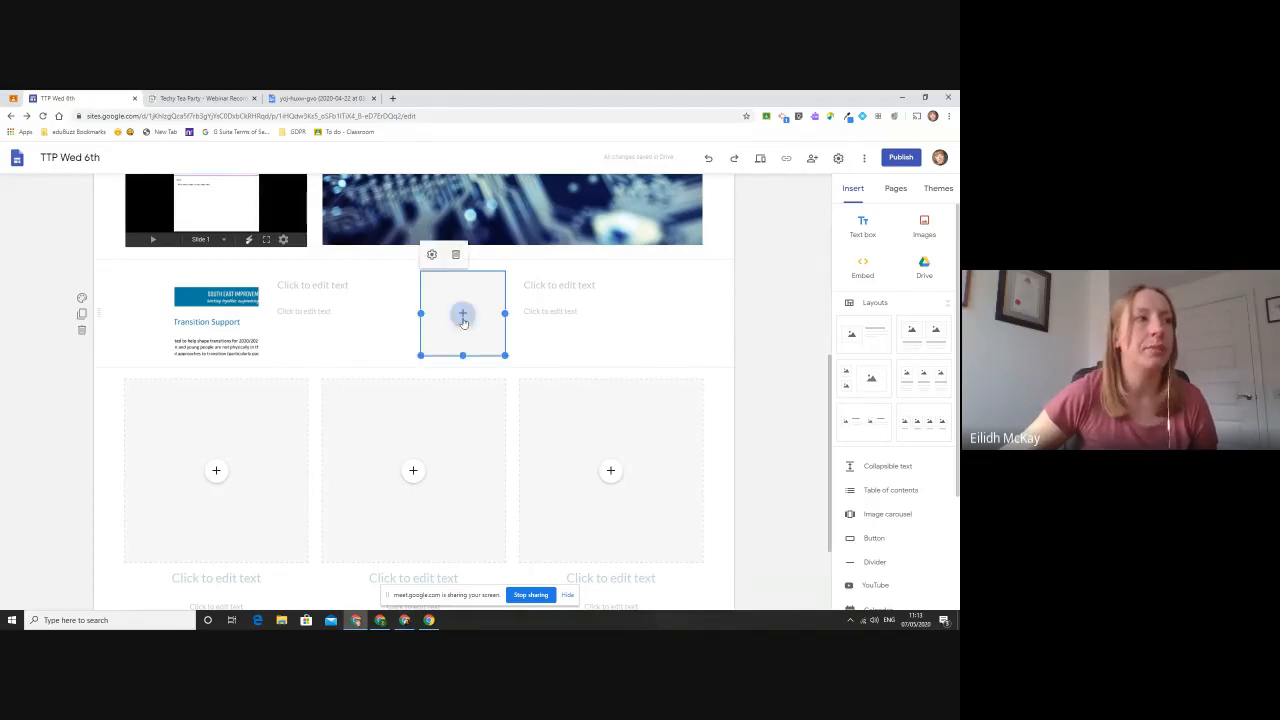
left_click(463, 316)
left_click(505, 366)
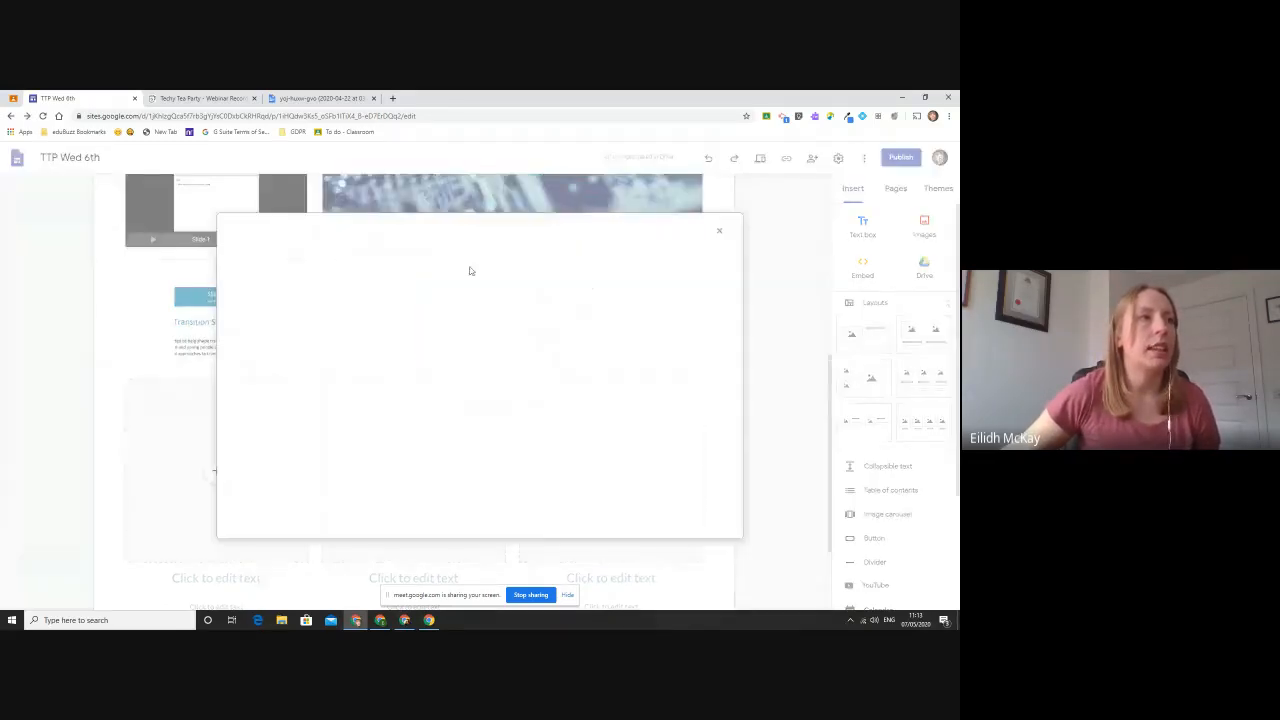
left_click(336, 264)
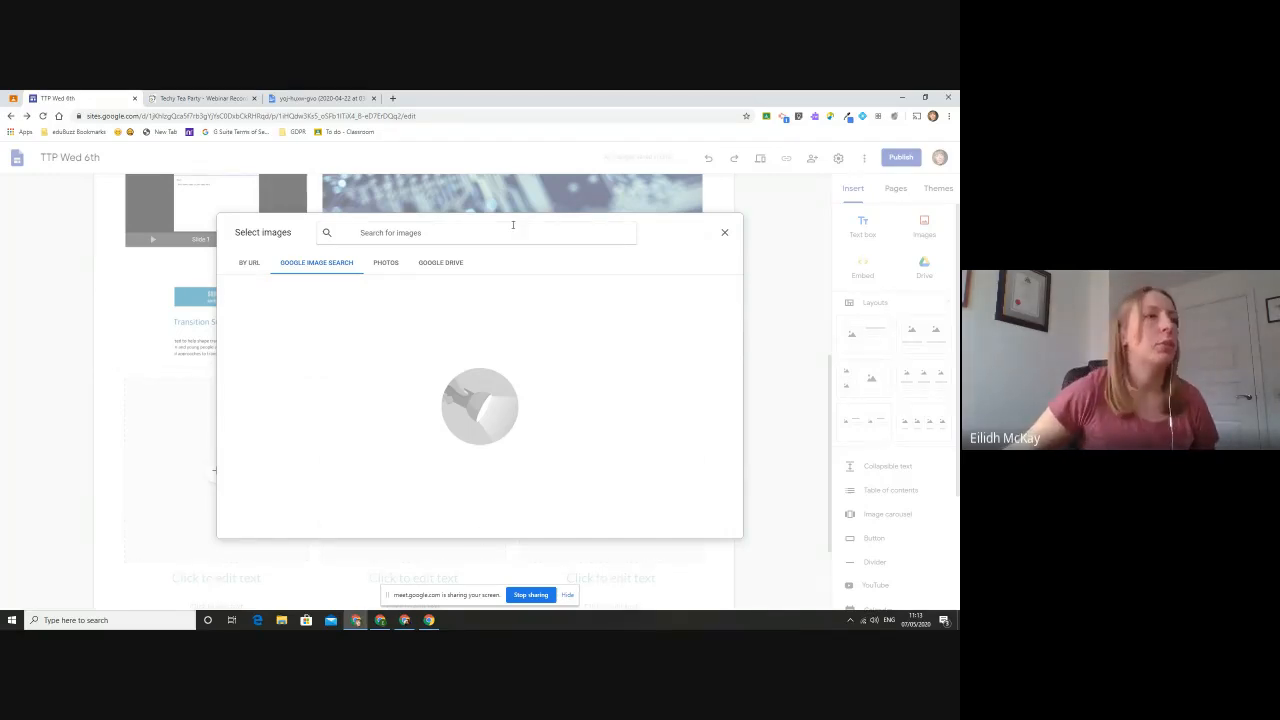
left_click(725, 236)
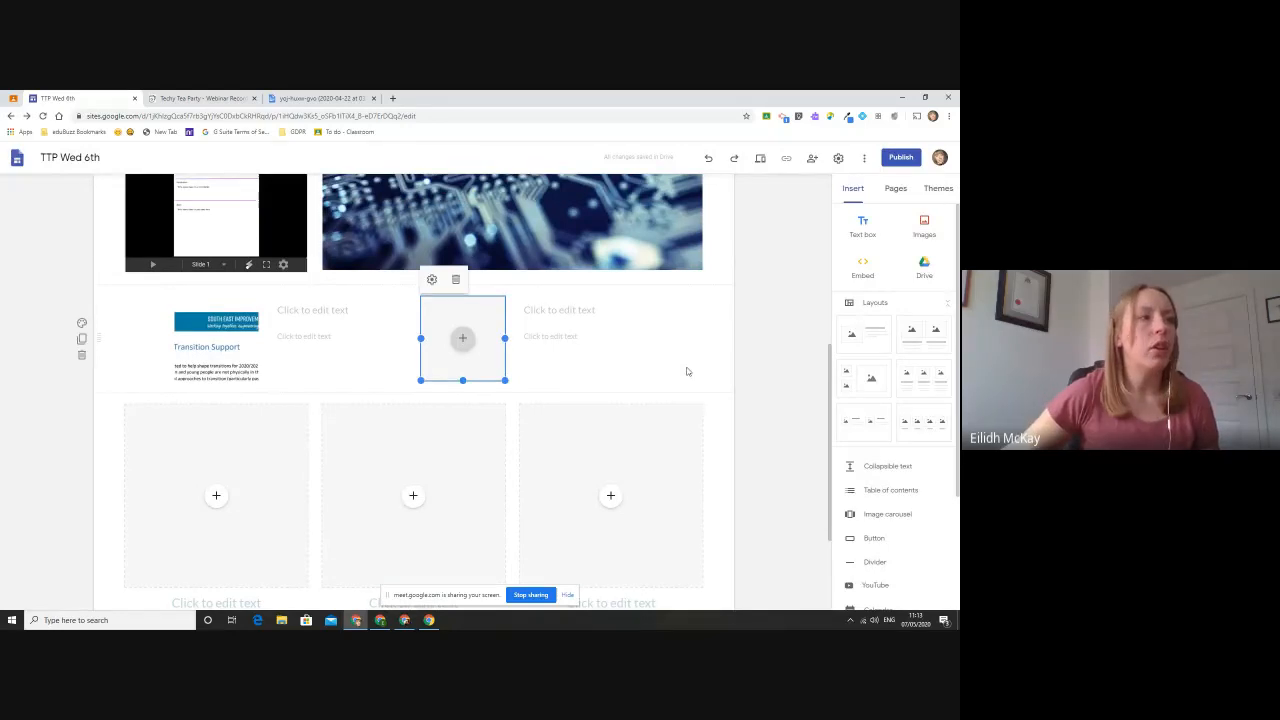
- Go to the Welcome page of the site and preview it
scroll(686, 369, "up", 10)
left_click(663, 191)
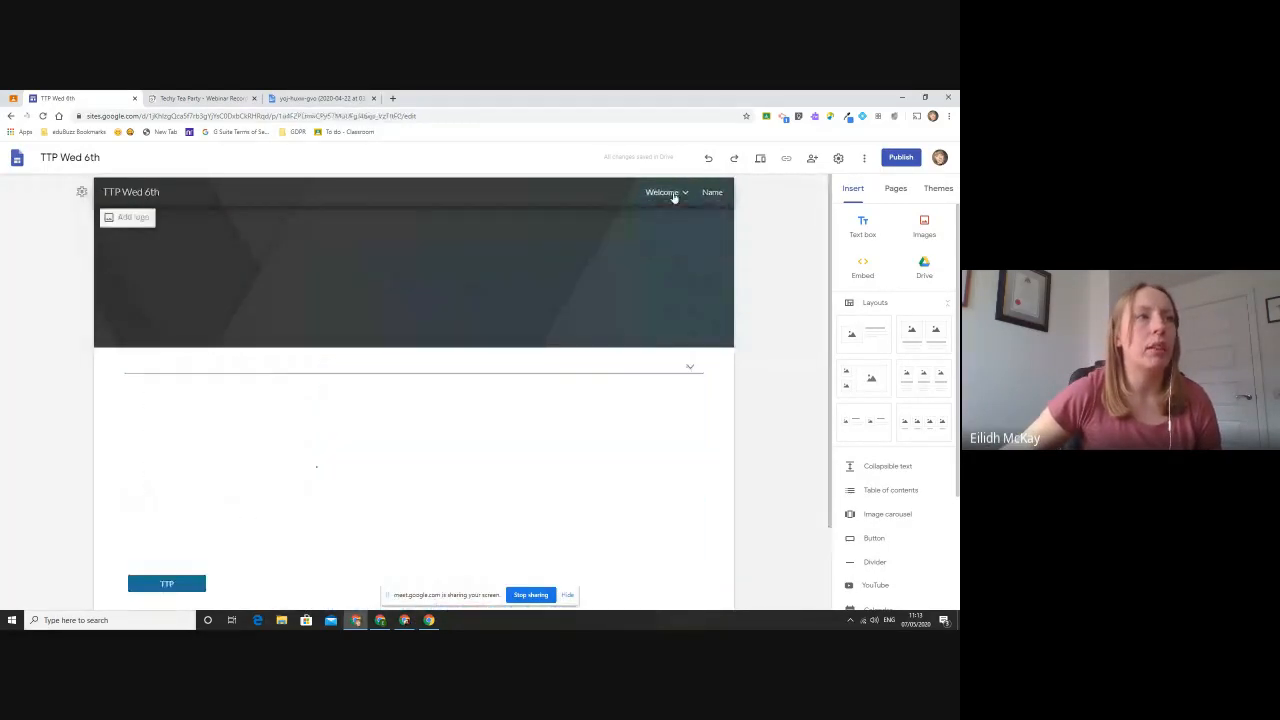
scroll(685, 396, "down", 1)
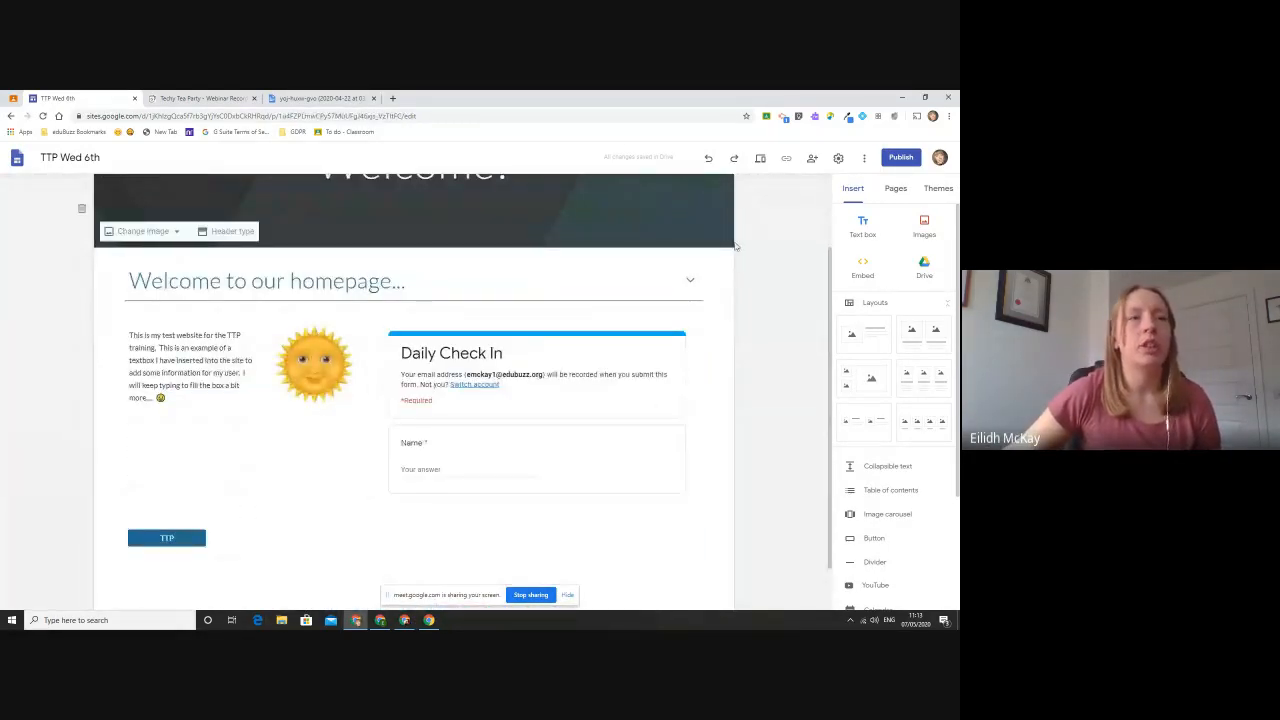
scroll(736, 245, "up", 1)
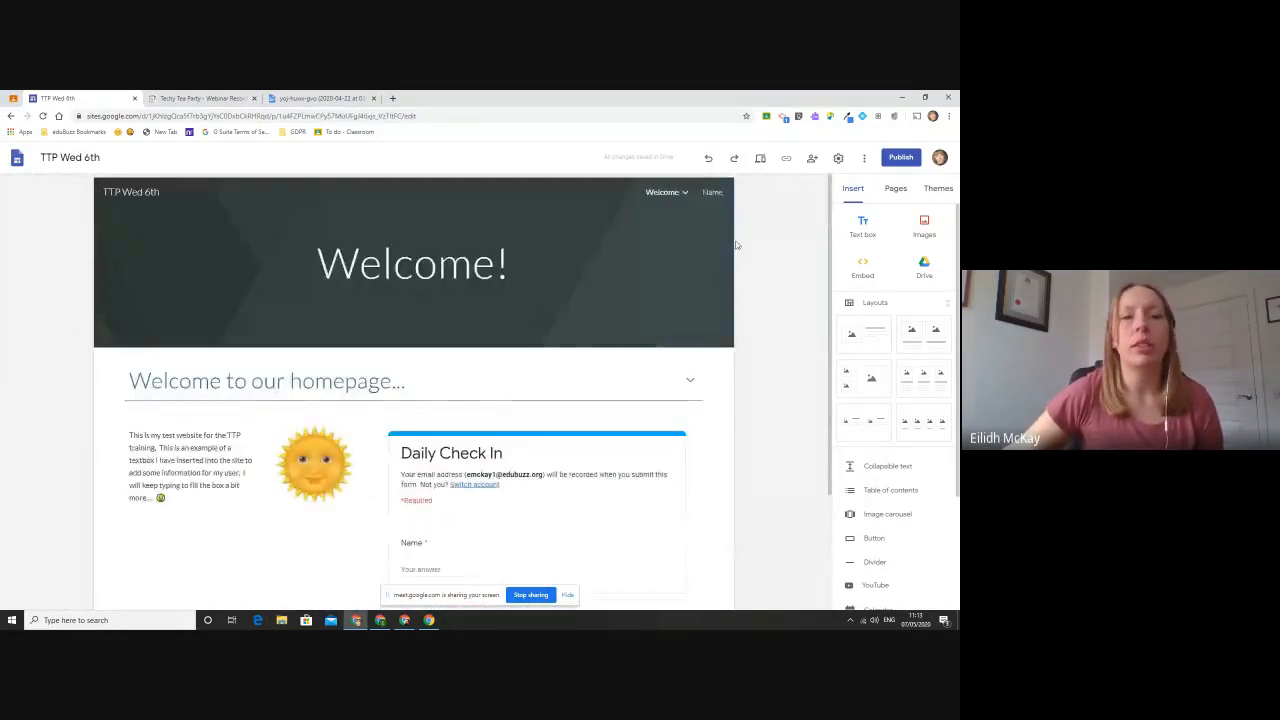
left_click(760, 158)
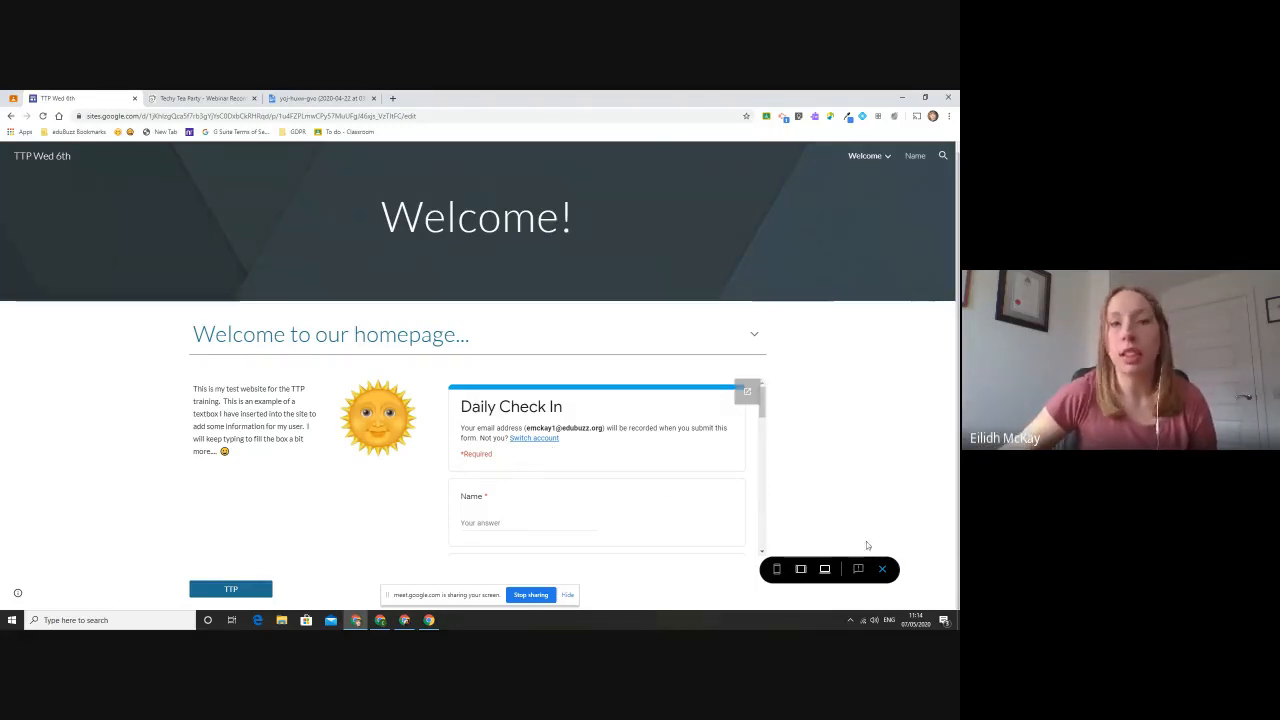
- Fill in the embedded Daily Check In form with a first name and a feeling rating of 5, and submit it
left_click(530, 519)
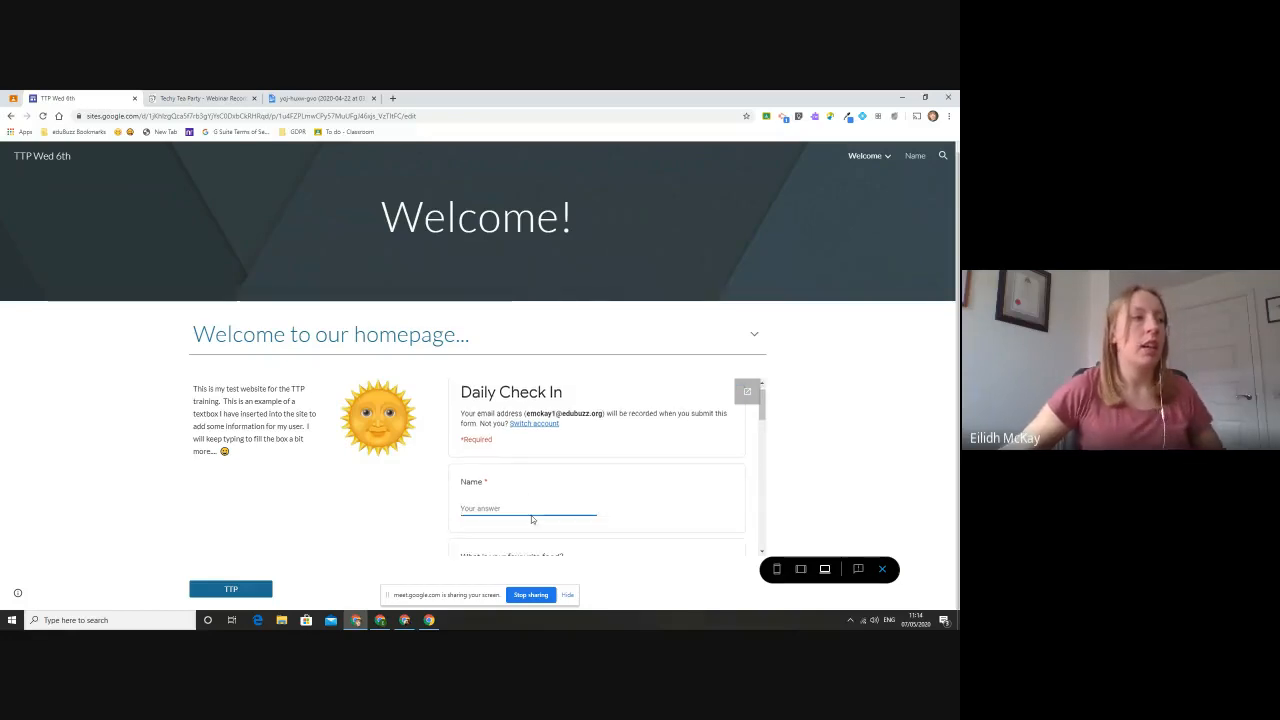
scroll(530, 500, "down", 1)
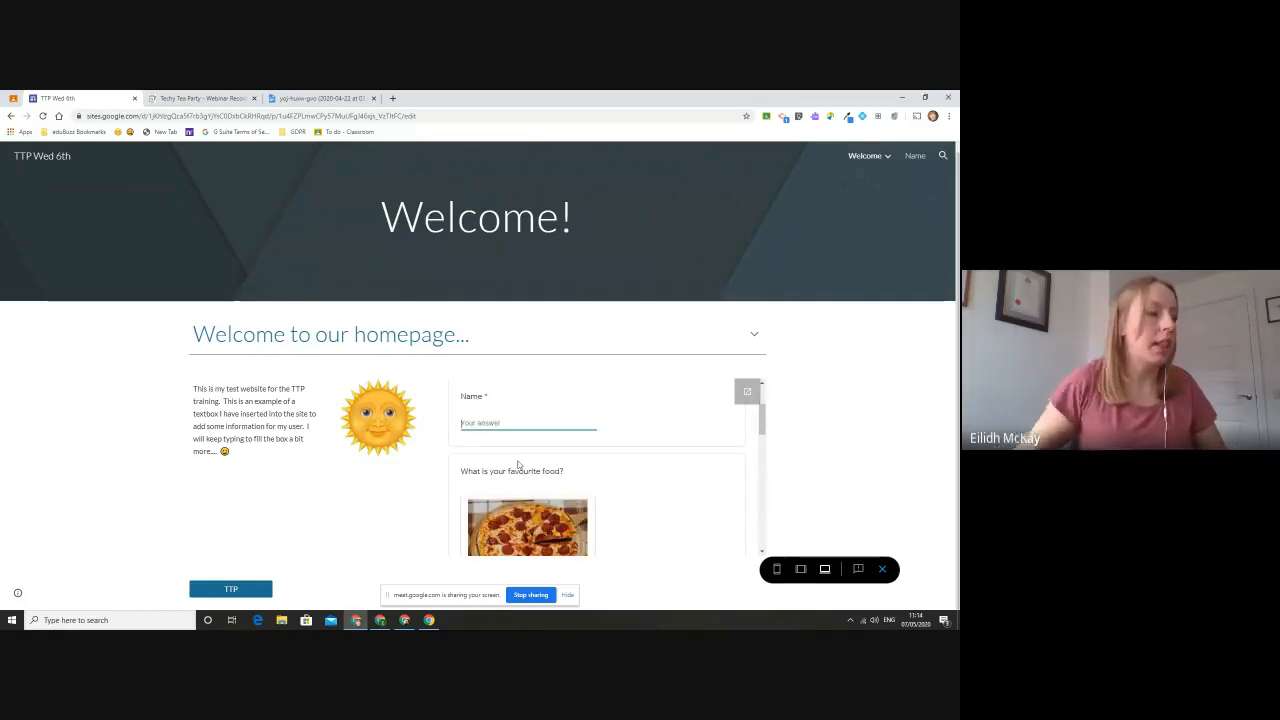
type("Eilidh")
scroll(518, 465, "down", 8)
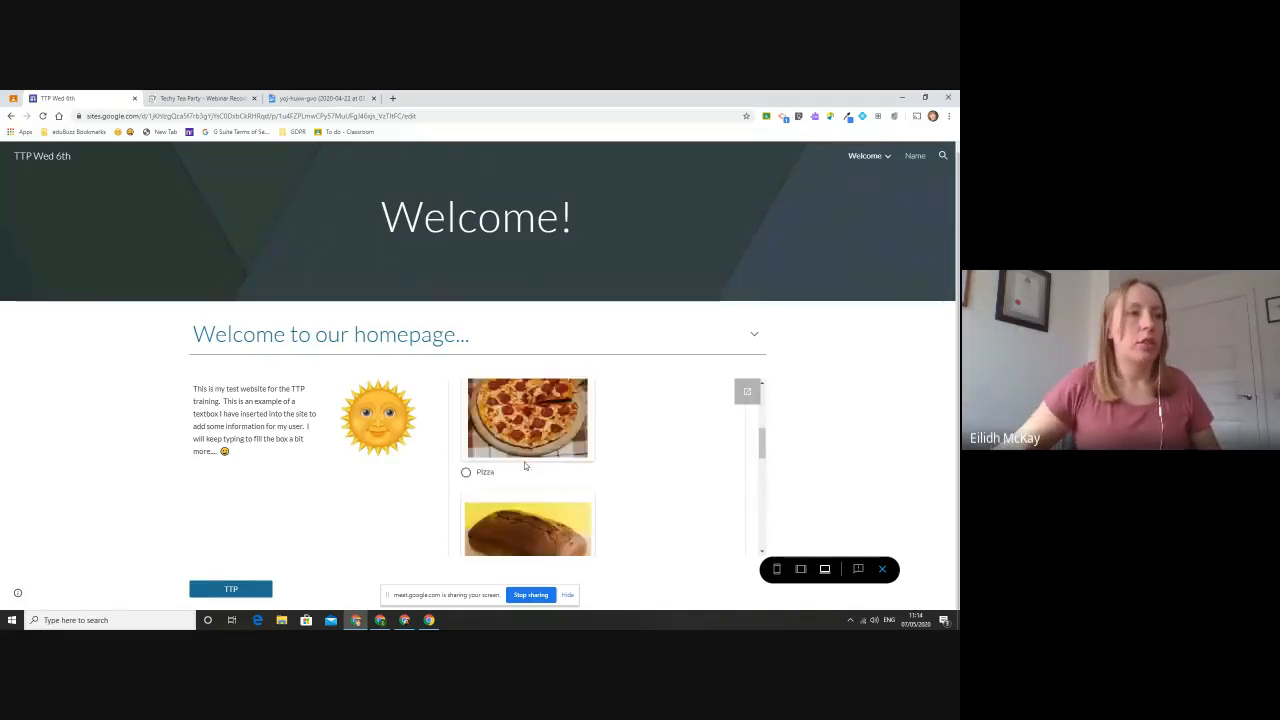
scroll(560, 465, "down", 5)
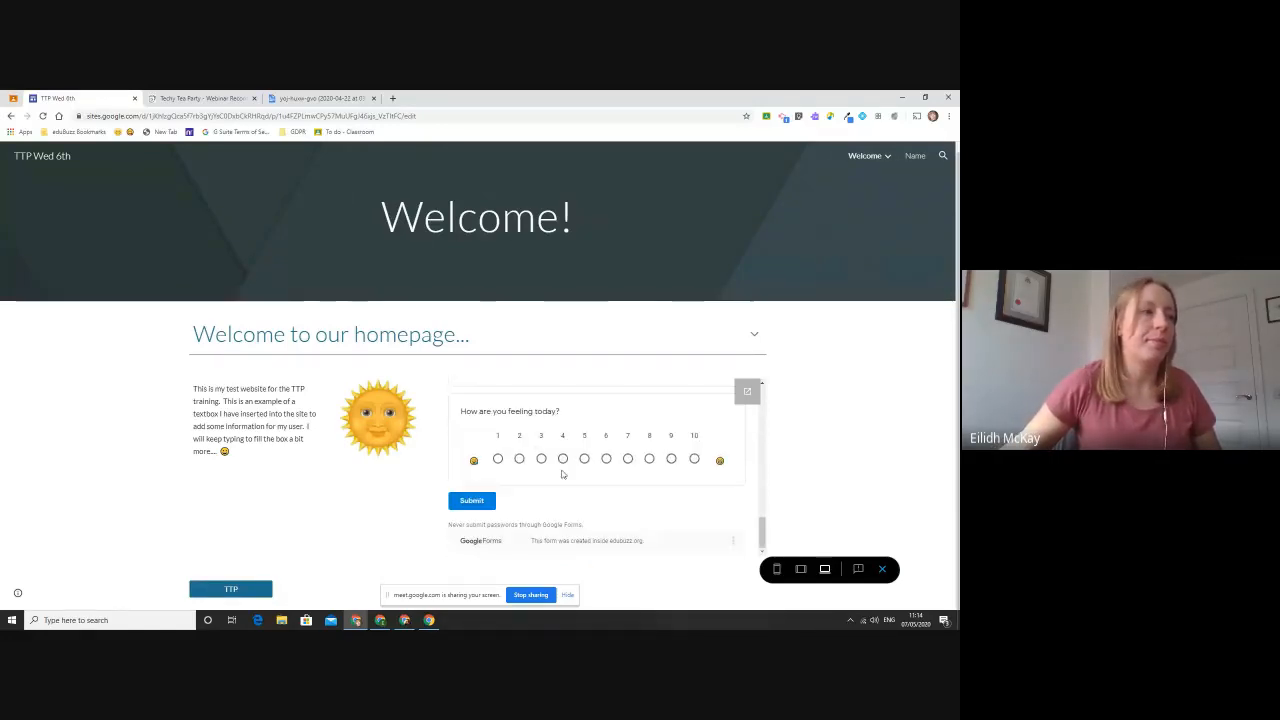
left_click(584, 458)
left_click(473, 501)
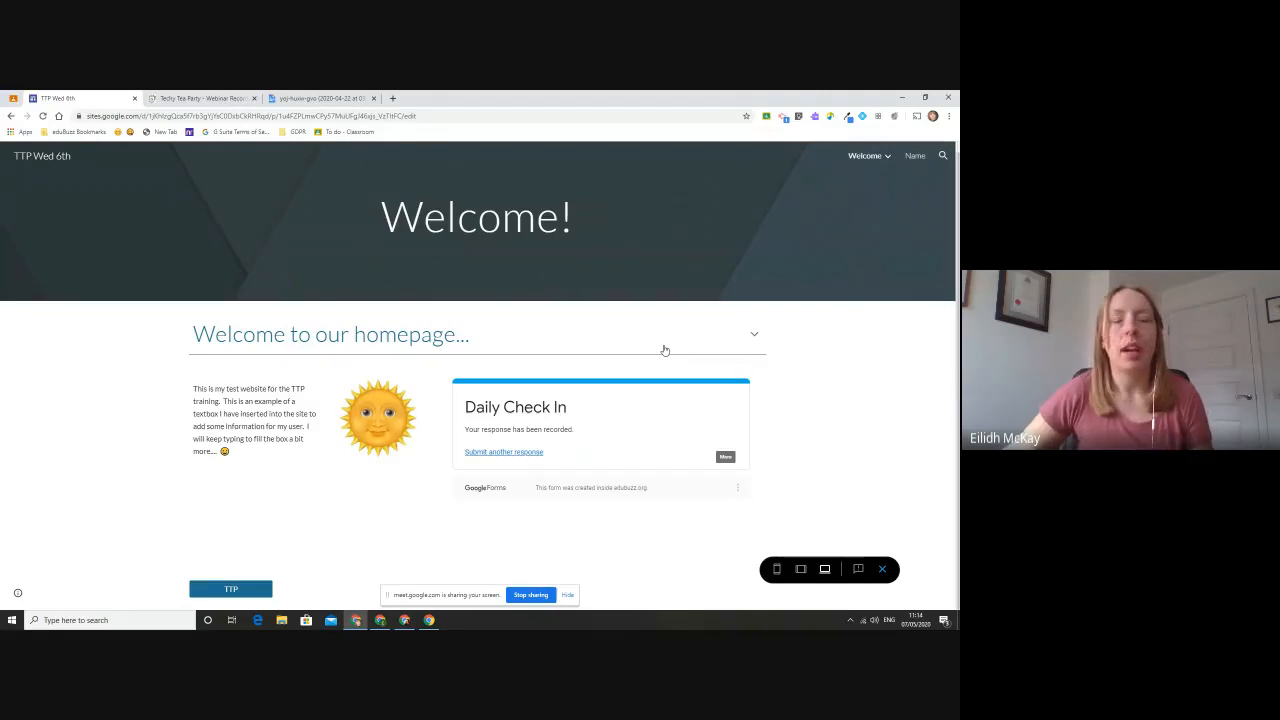
- Preview the Name page, open its embedded Triangular Trade document in a separate tab, and return to the preview
left_click(913, 158)
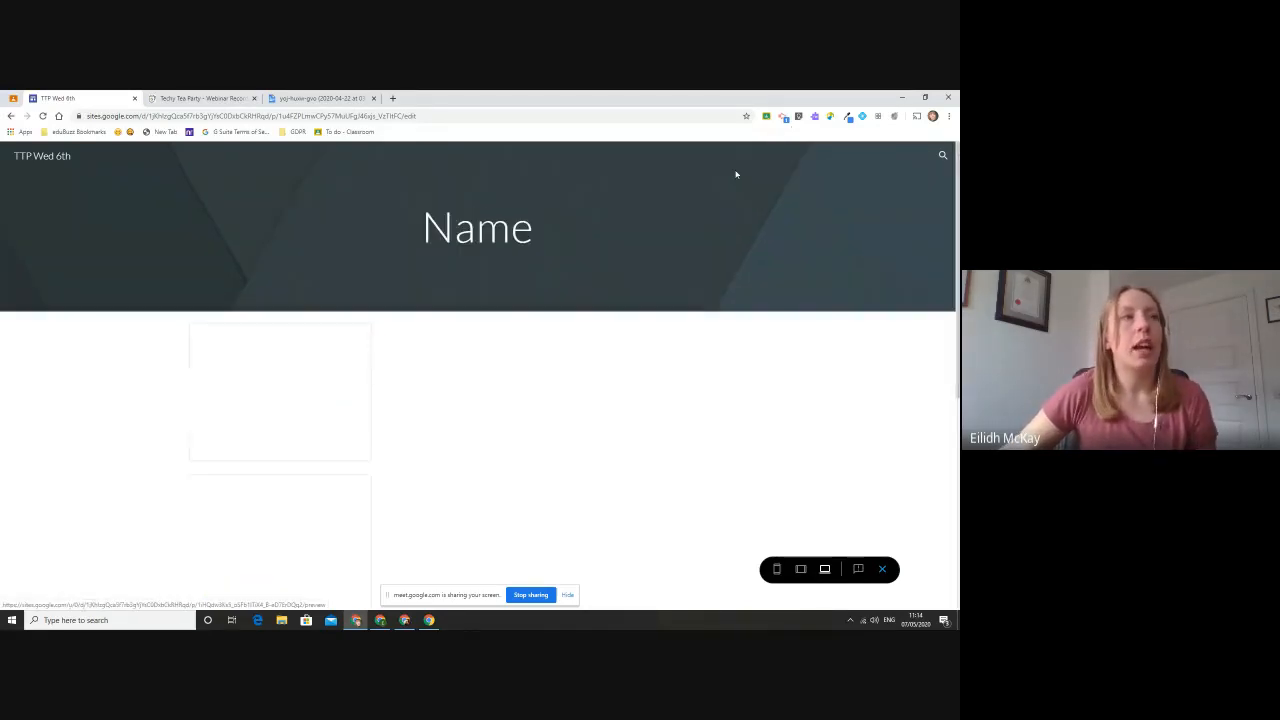
scroll(378, 476, "down", 1)
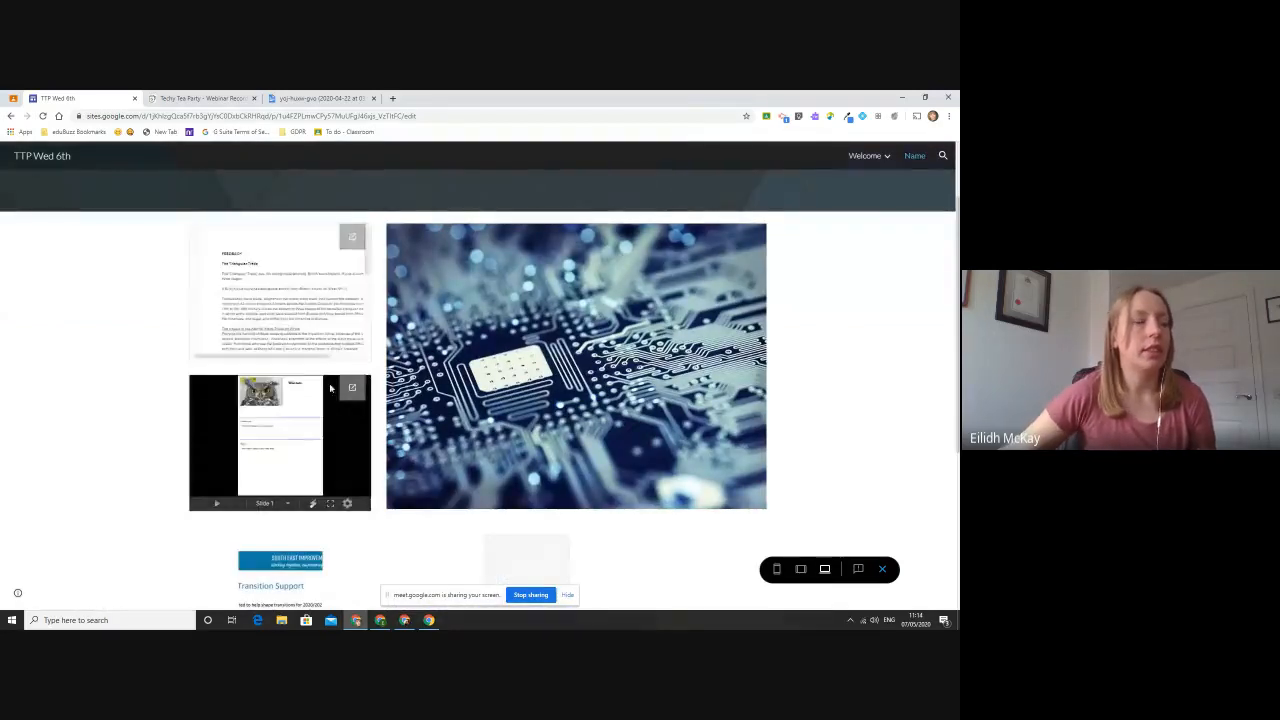
scroll(302, 267, "down", 5)
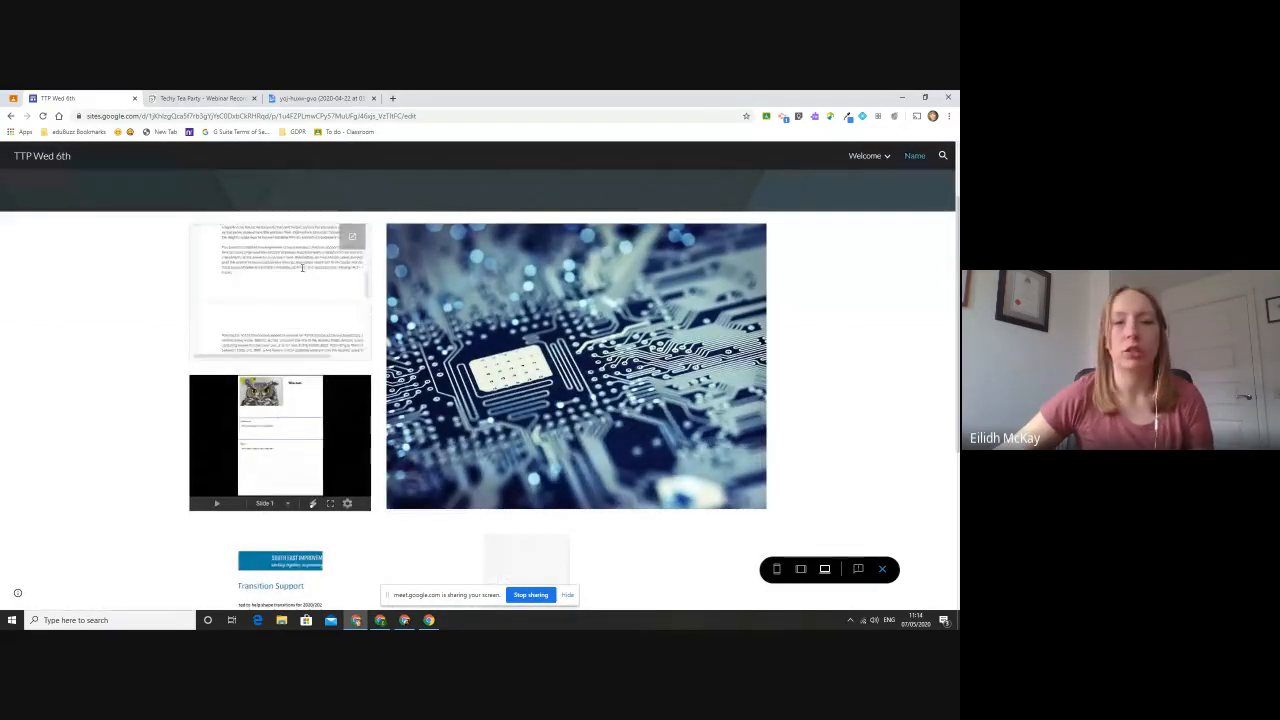
left_click(352, 236)
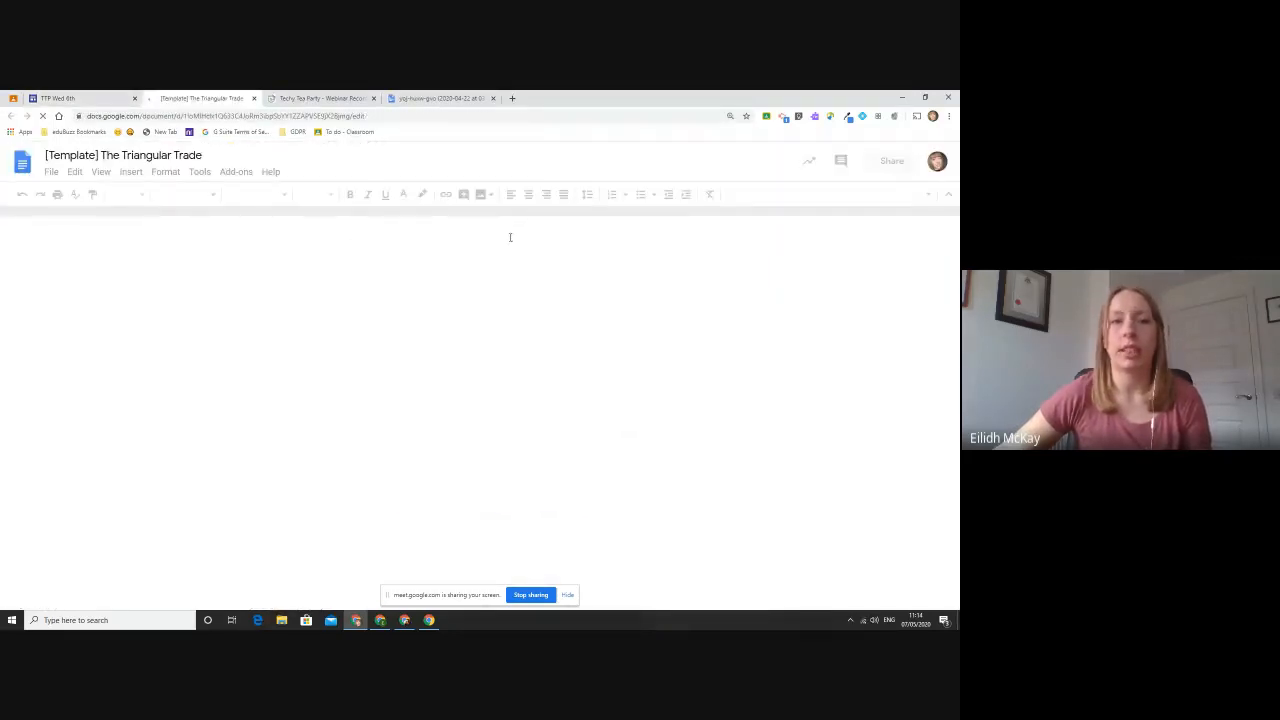
left_click(57, 98)
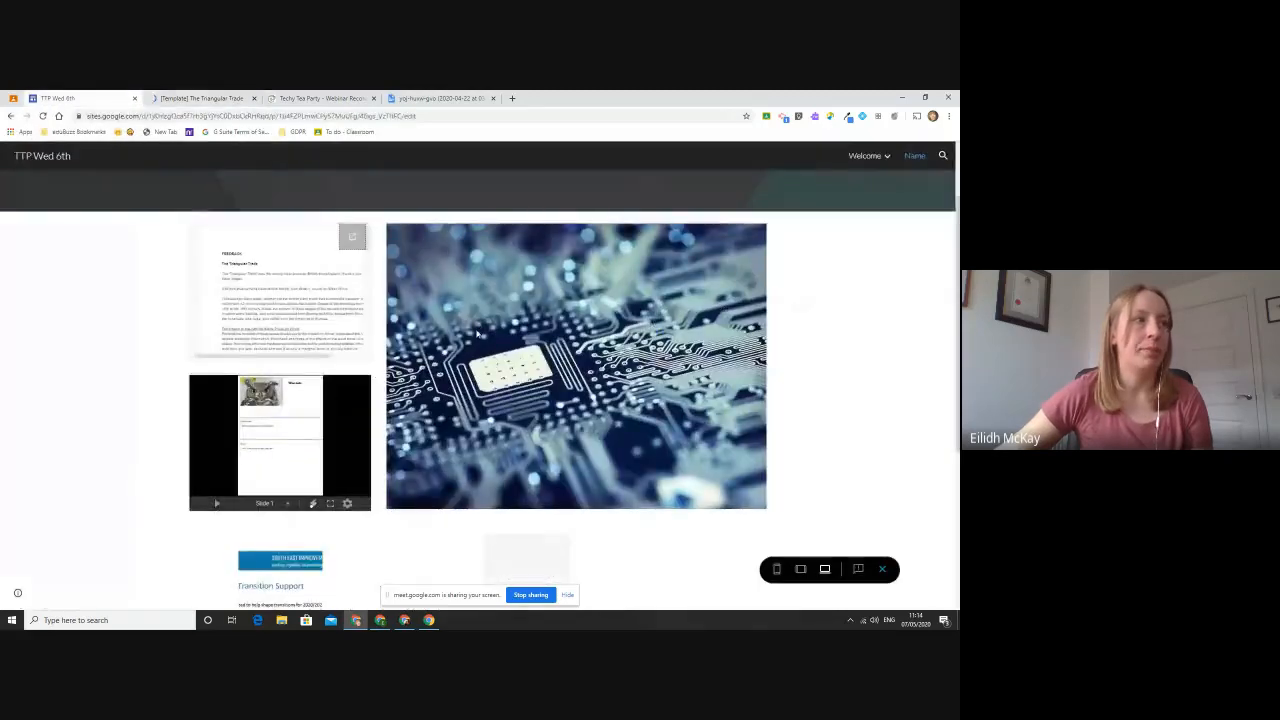
- Try to play the embedded owl presentation and examine the remaining images and empty placeholders in the Name page preview
left_click(216, 504)
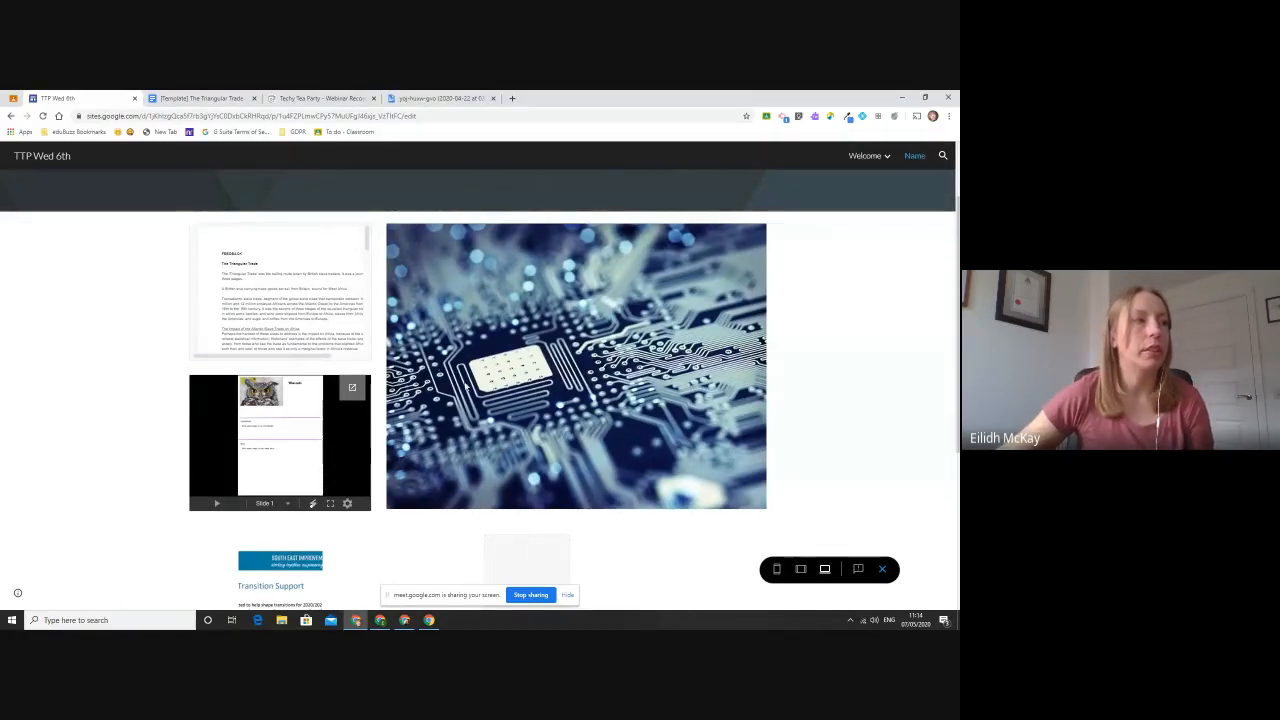
scroll(475, 398, "down", 2)
scroll(475, 398, "down", 1)
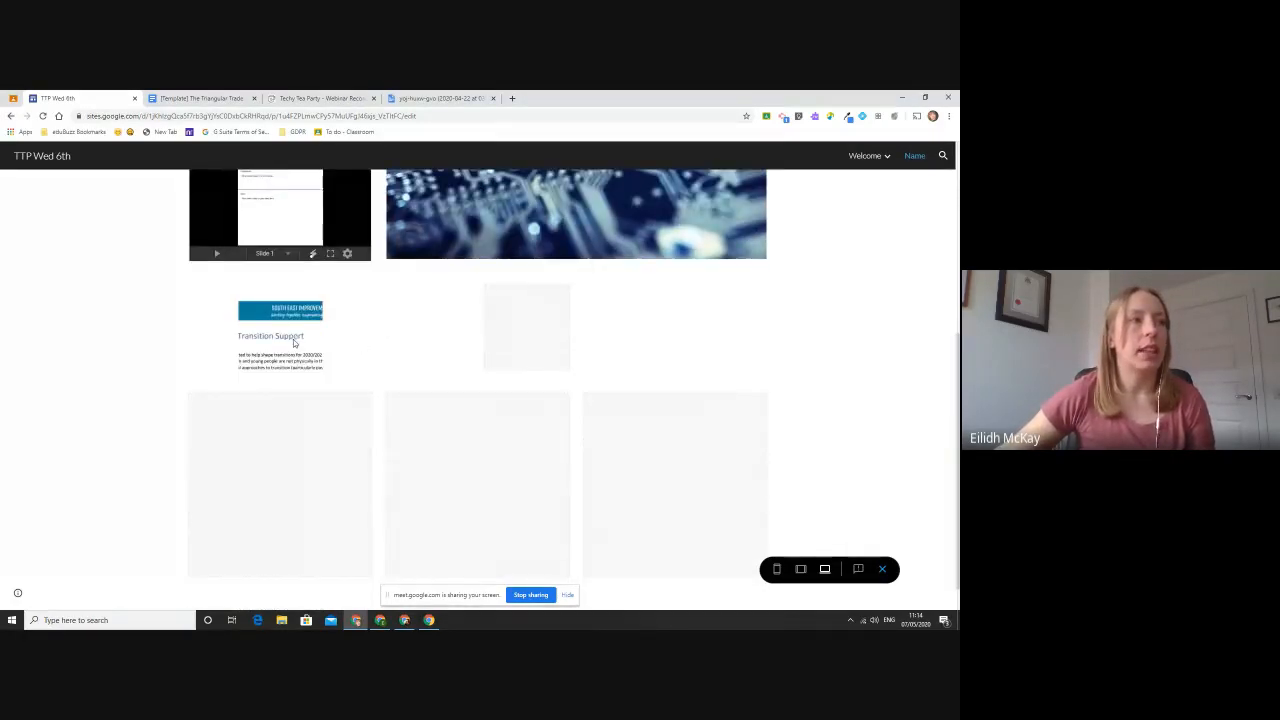
scroll(350, 375, "up", 4)
scroll(677, 337, "down", 4)
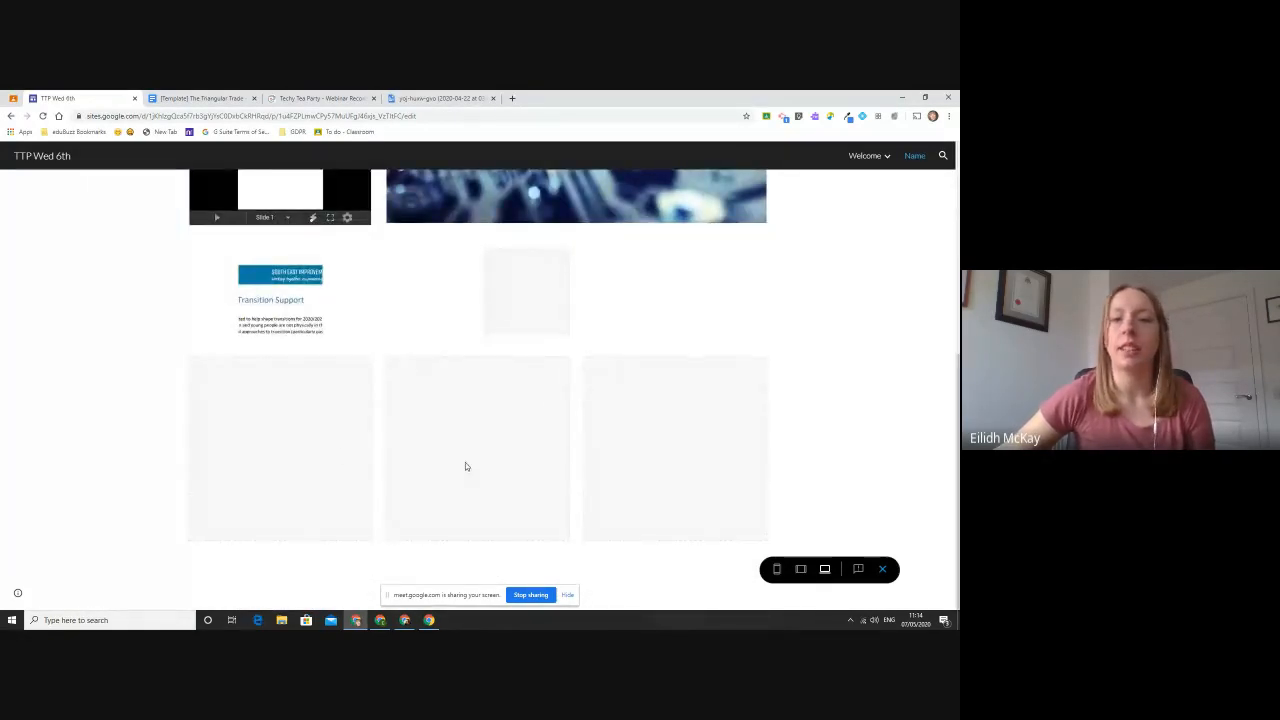
scroll(486, 446, "up", 4)
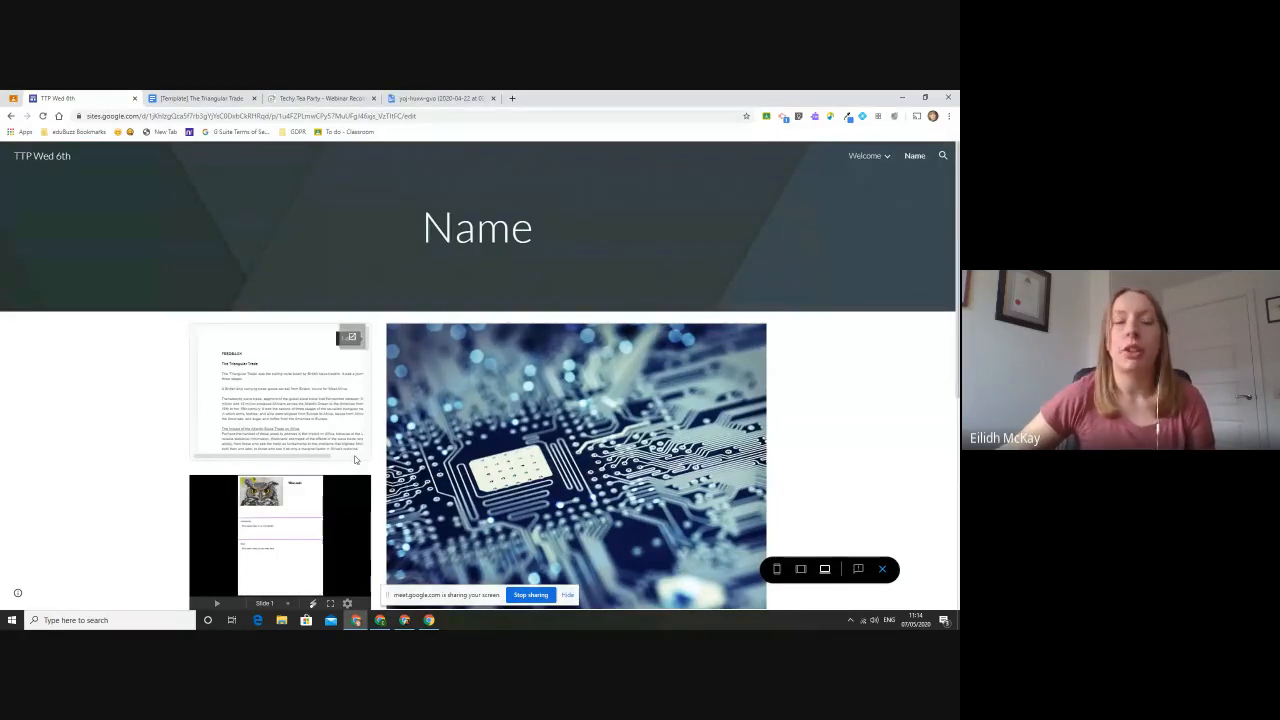
- Bring up the open Triangular Trade document, and create a blank Google Docs document in a new tab using doc.new
left_click(195, 98)
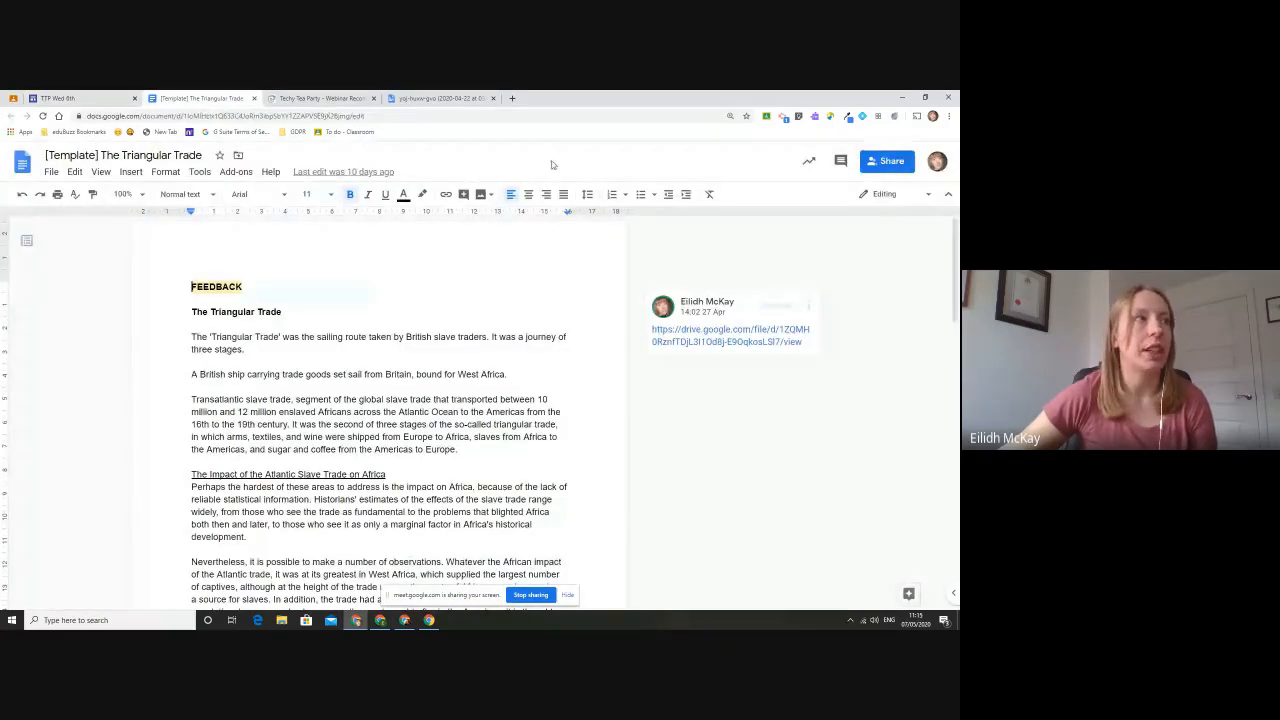
left_click(512, 98)
type("do")
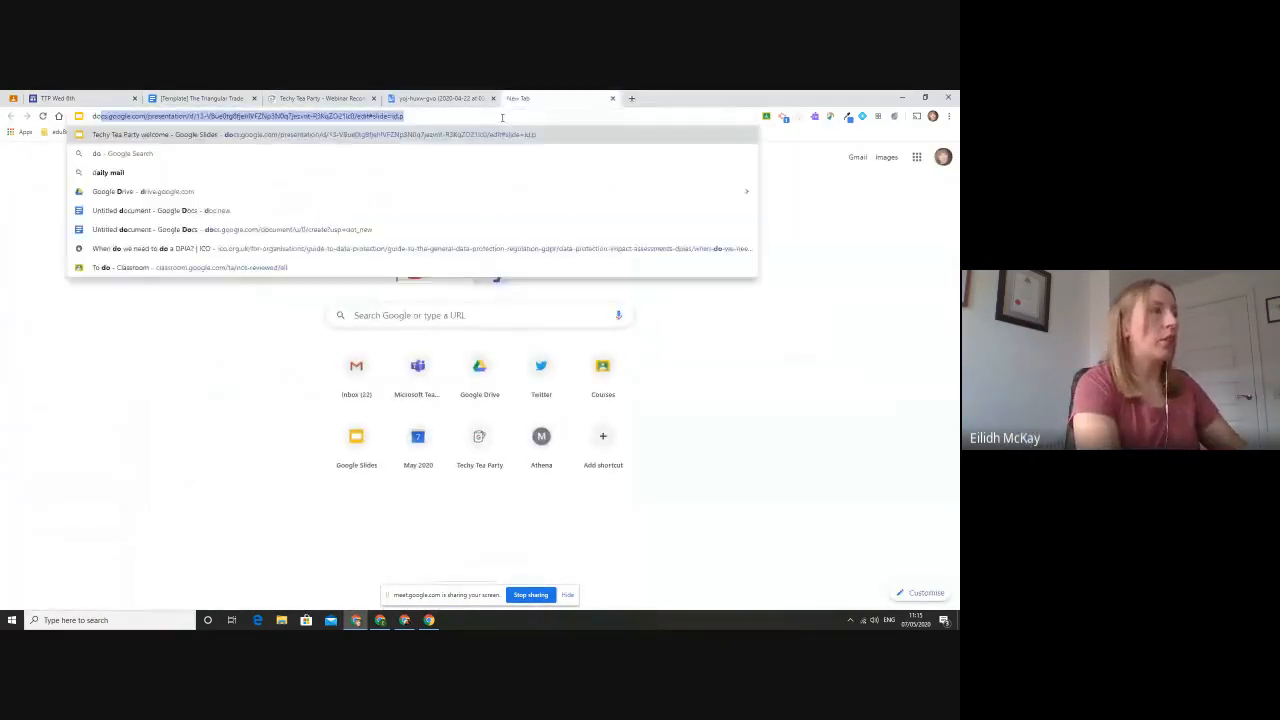
type("c.new")
key("Return")
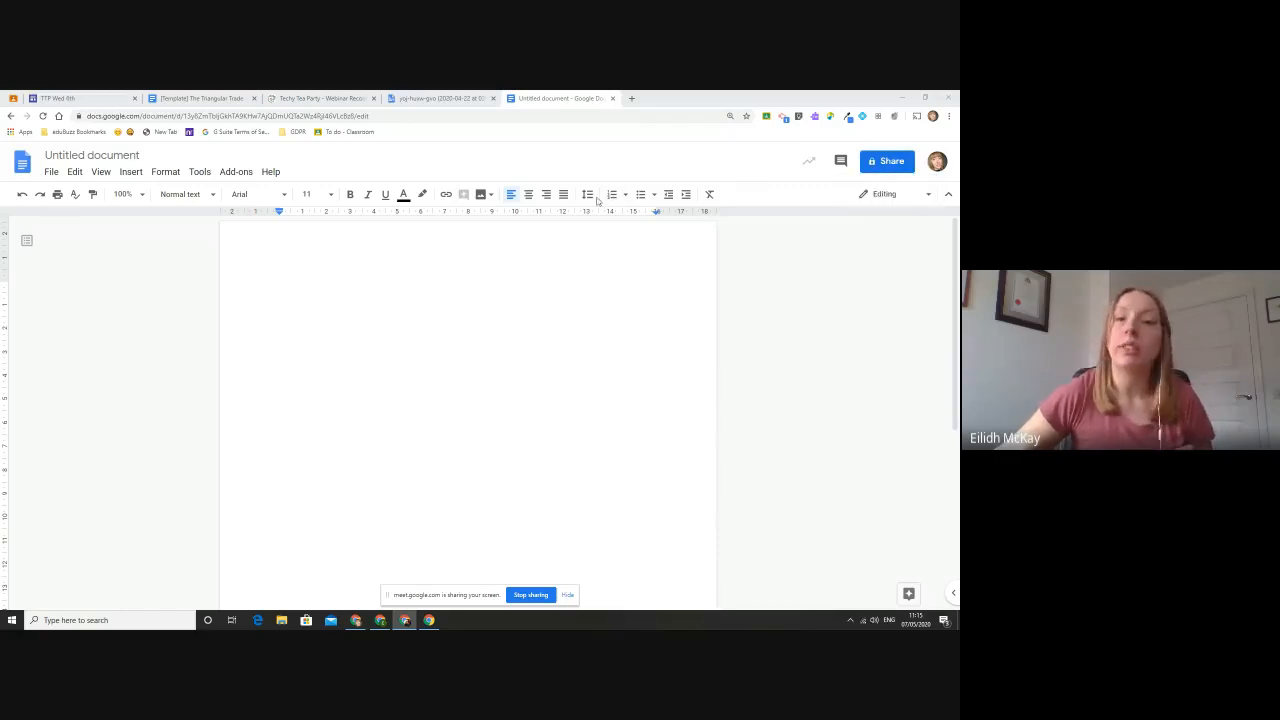
- Open Google Drive in another new browser tab
left_click(631, 98)
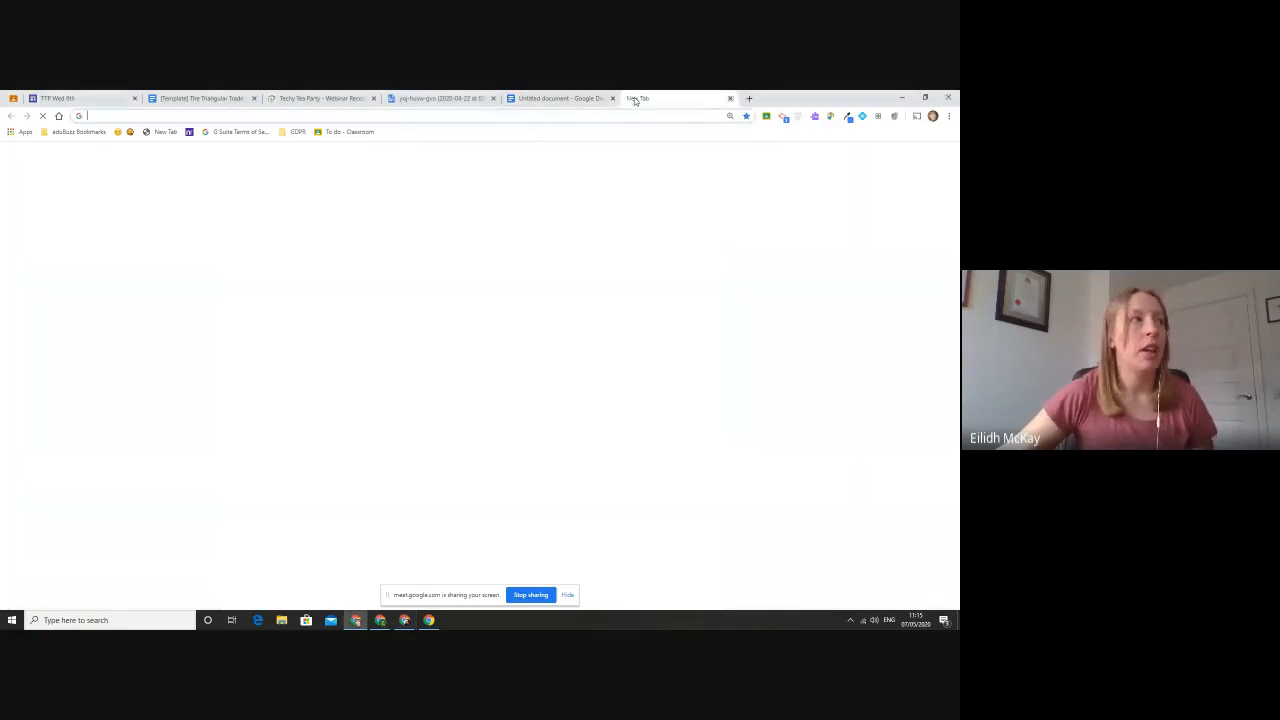
type("drive")
key("Return")
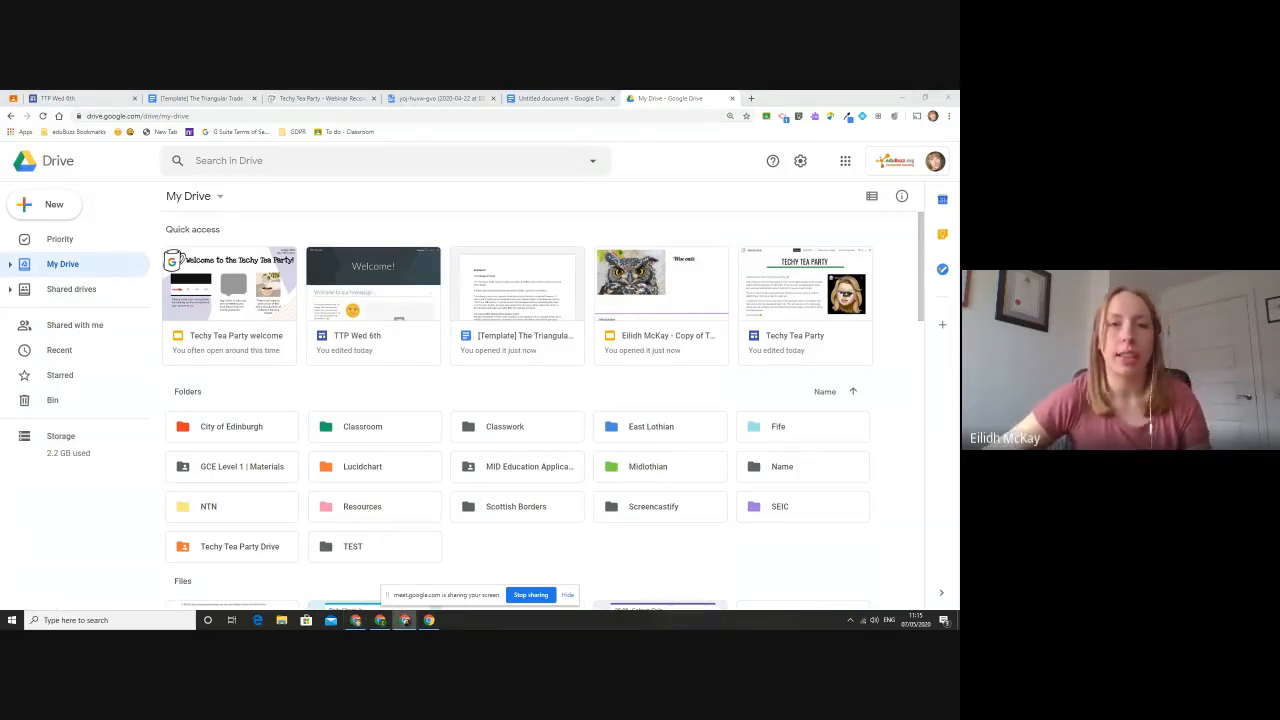
- Look through the folders and files in My Drive, including the actions available for the Fife folder
scroll(498, 291, "down", 3)
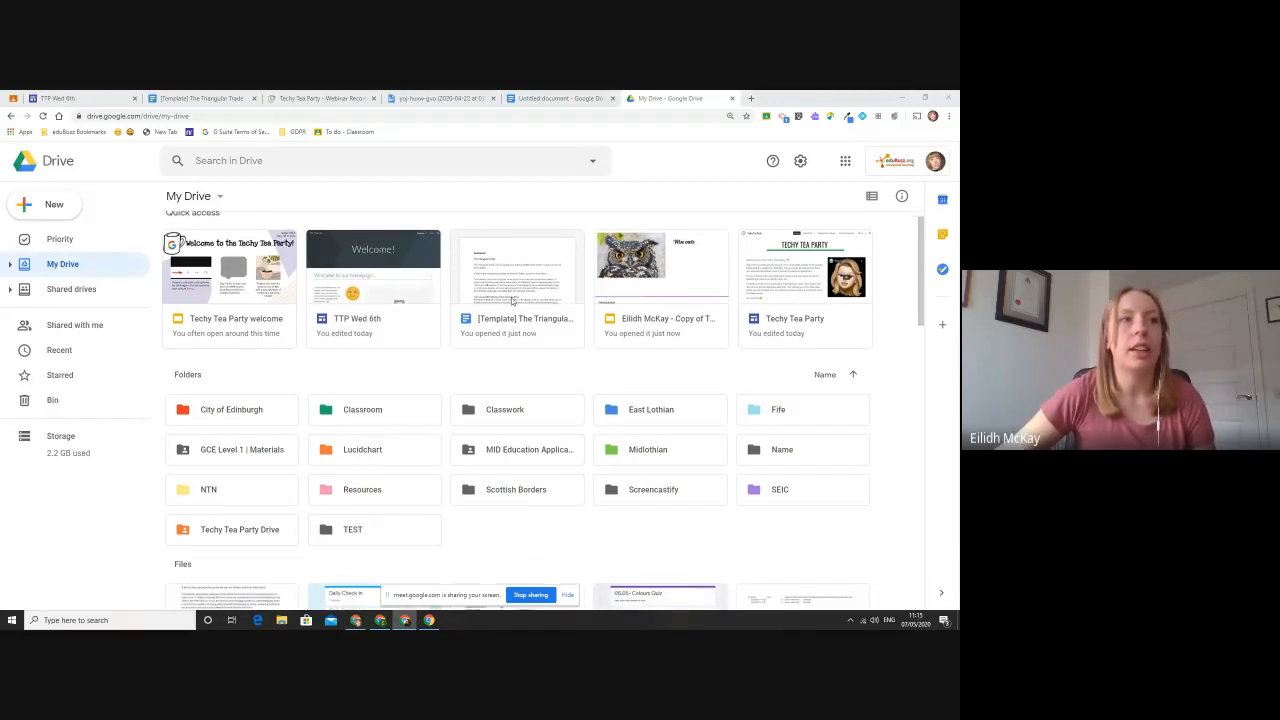
right_click(815, 272)
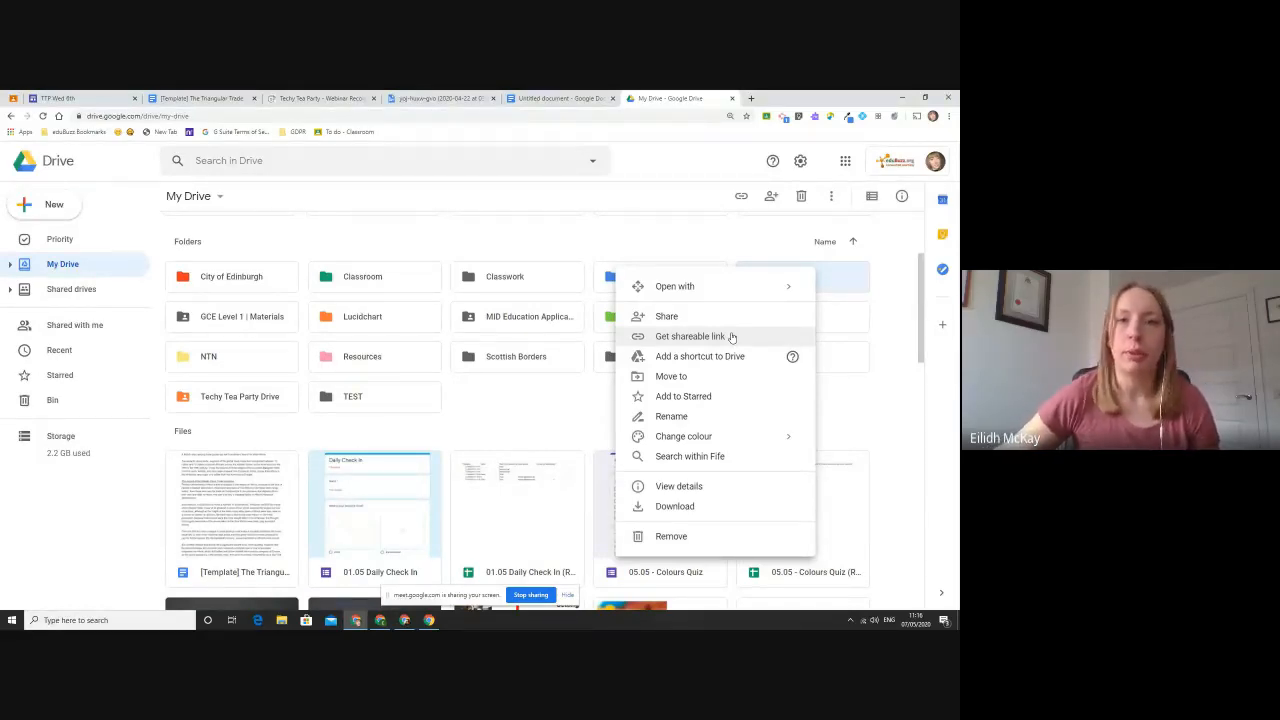
left_click(596, 400)
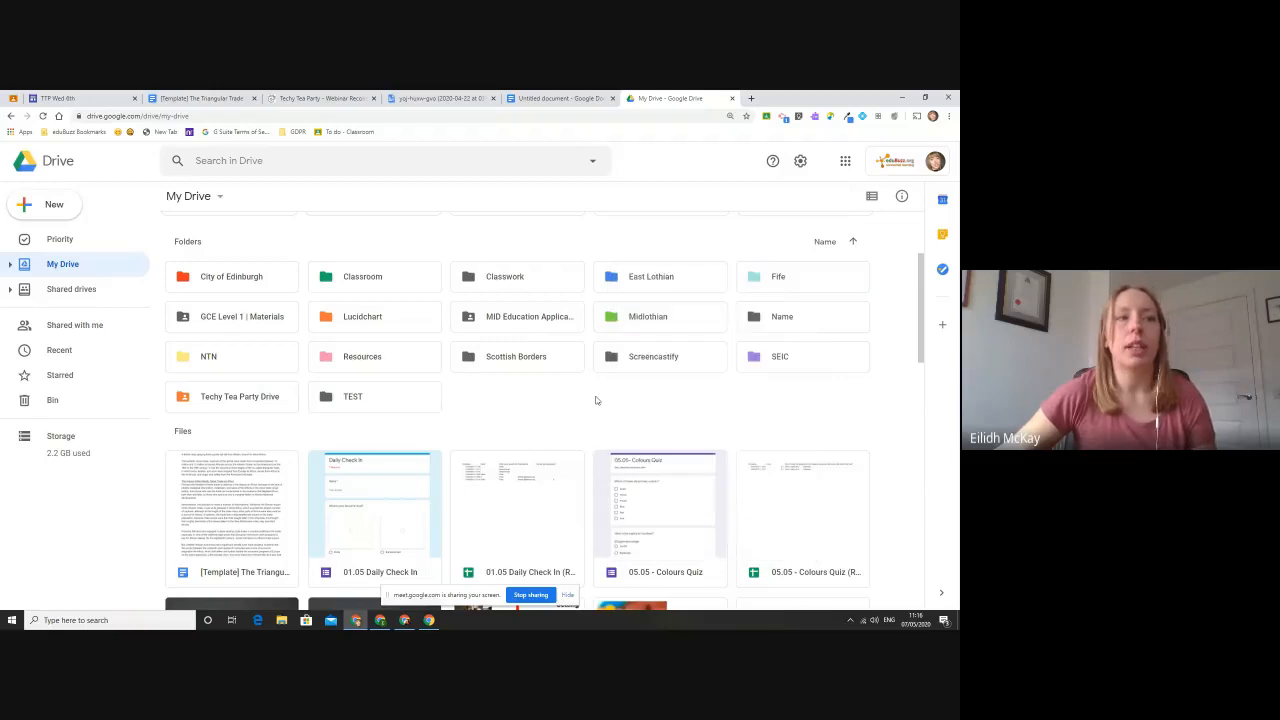
scroll(594, 400, "down", 1)
scroll(594, 400, "down", 1)
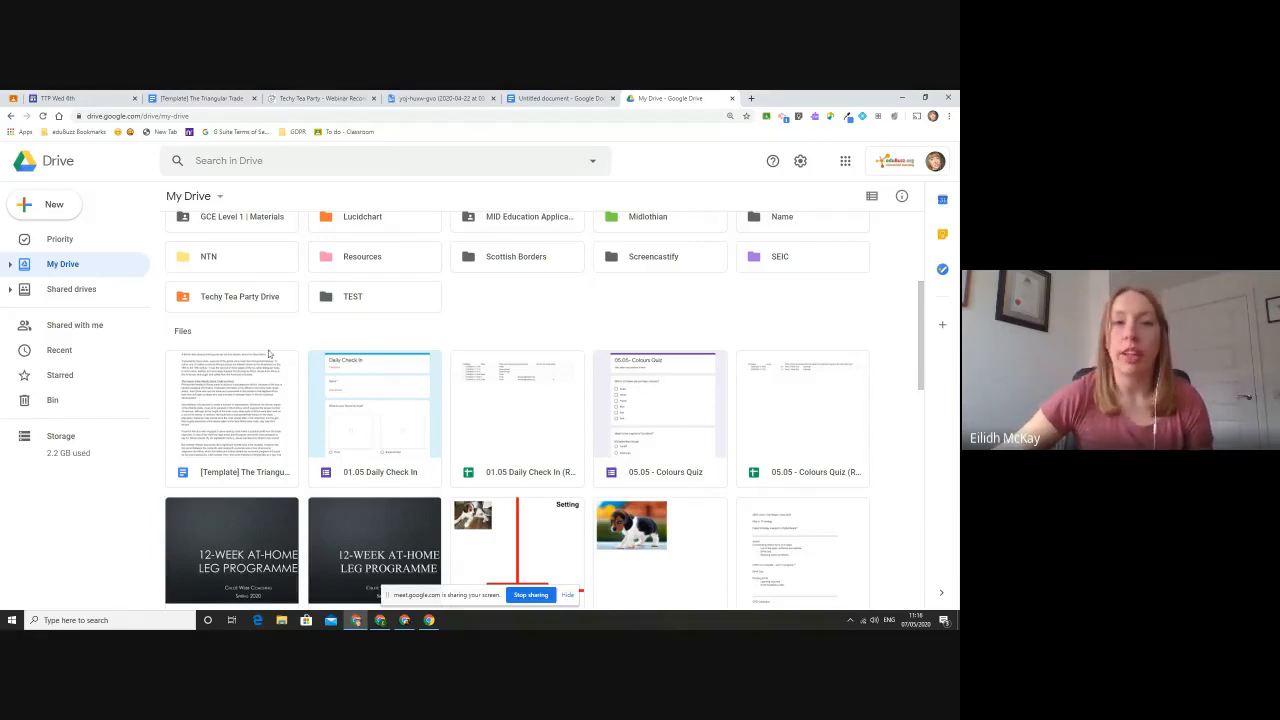
- Copy the shareable link of the Triangular Trade template and review who has access in its advanced sharing settings
left_click(272, 392)
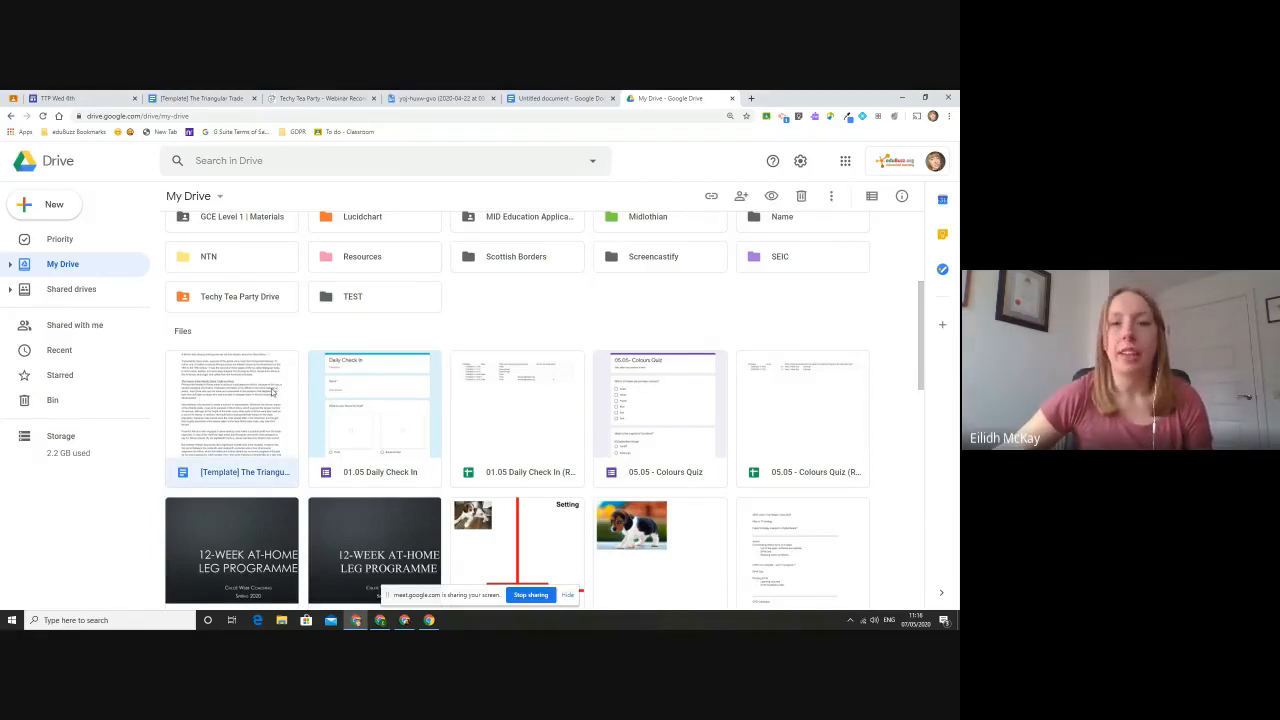
right_click(272, 392)
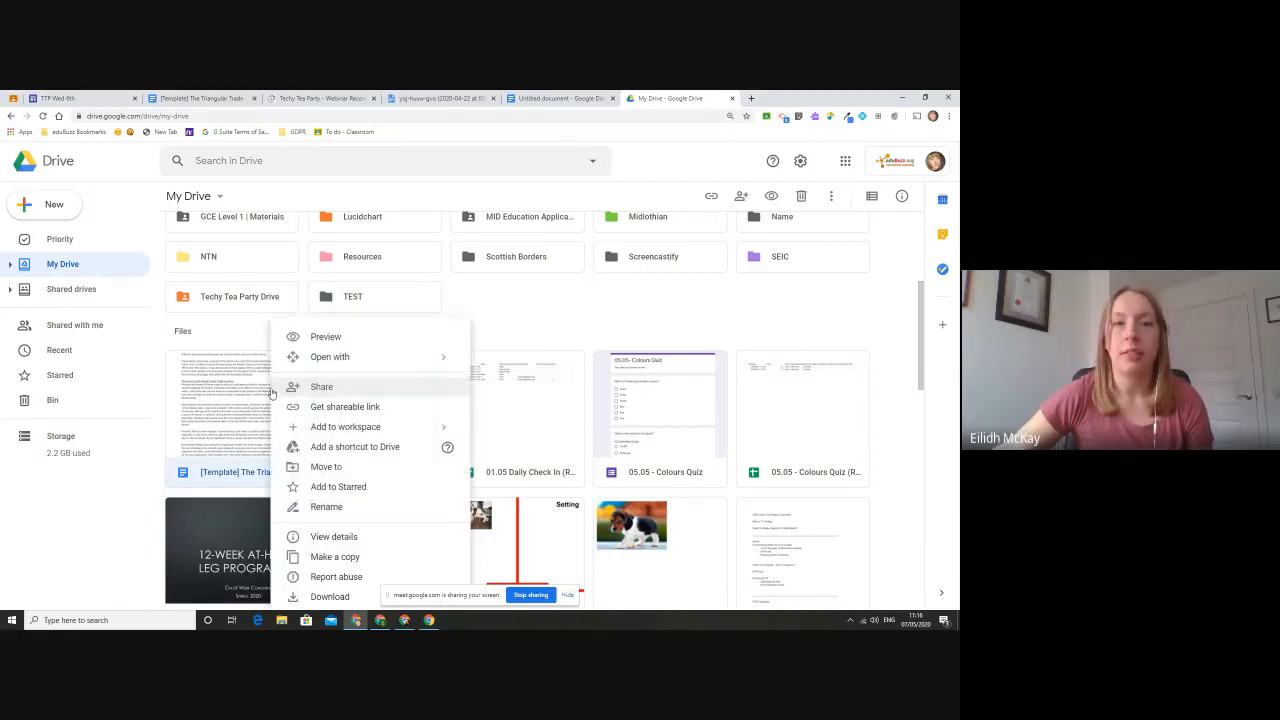
left_click(331, 412)
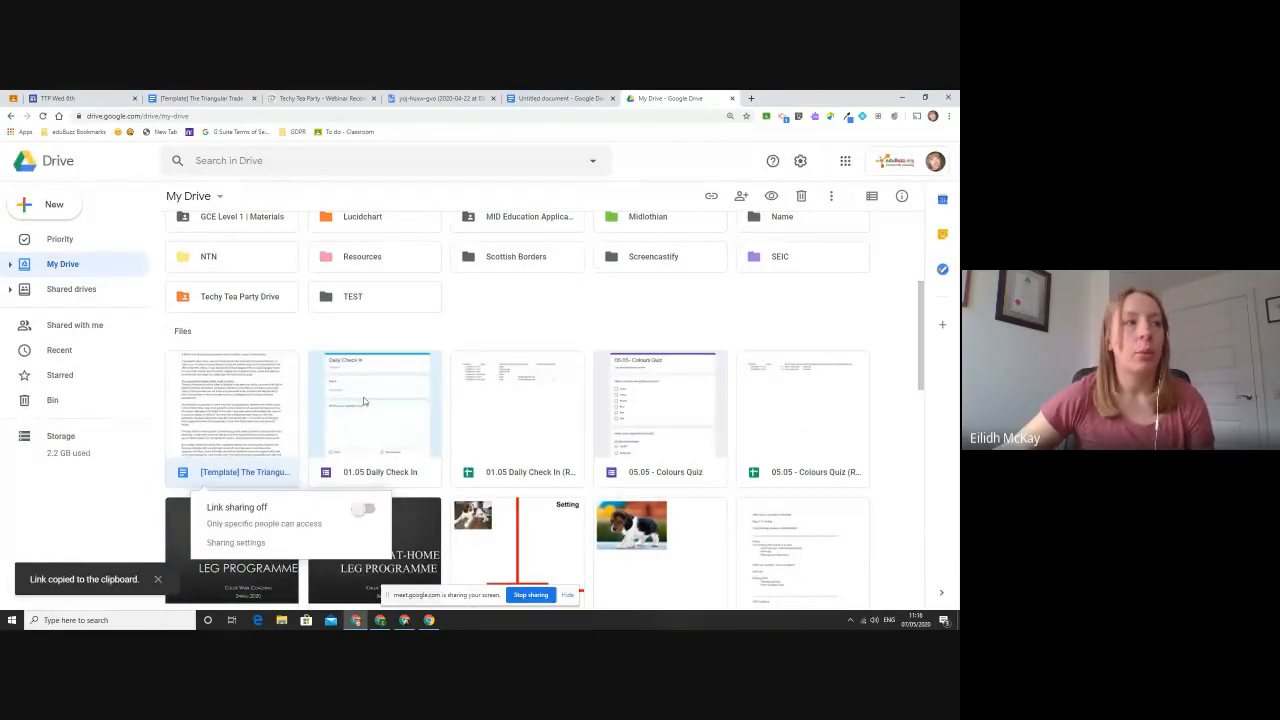
left_click(252, 546)
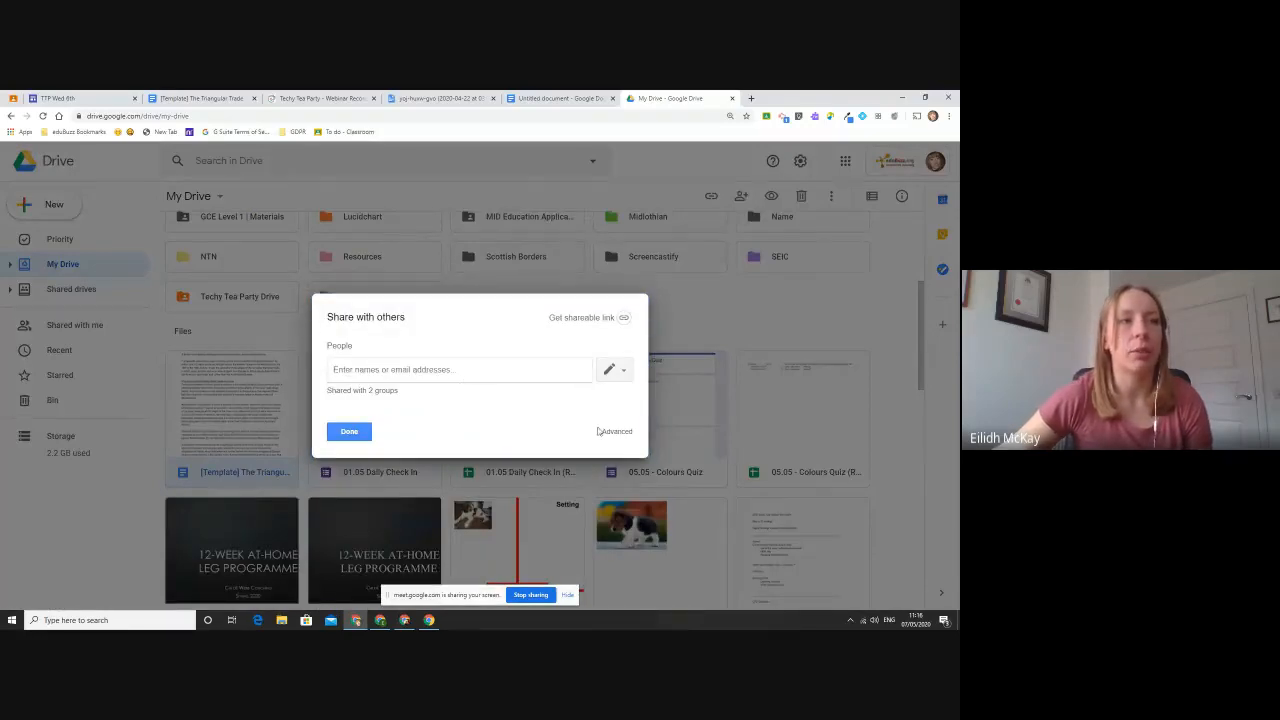
left_click(608, 432)
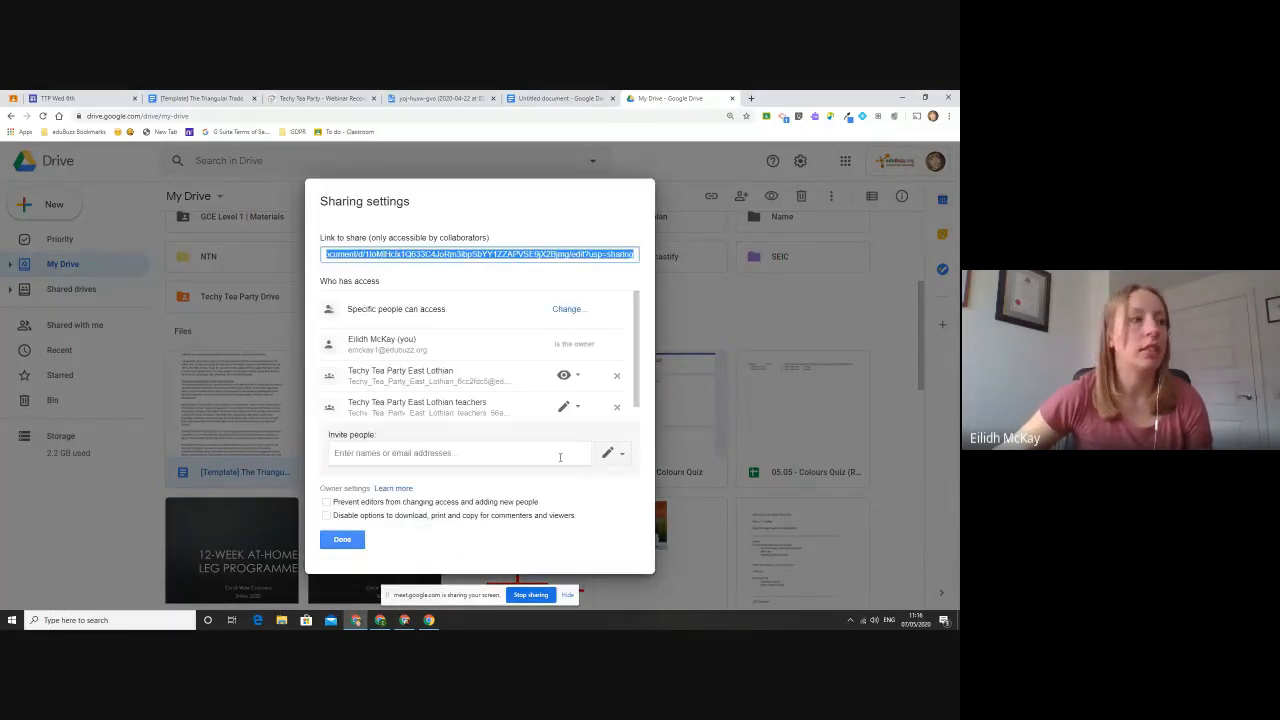
left_click(342, 539)
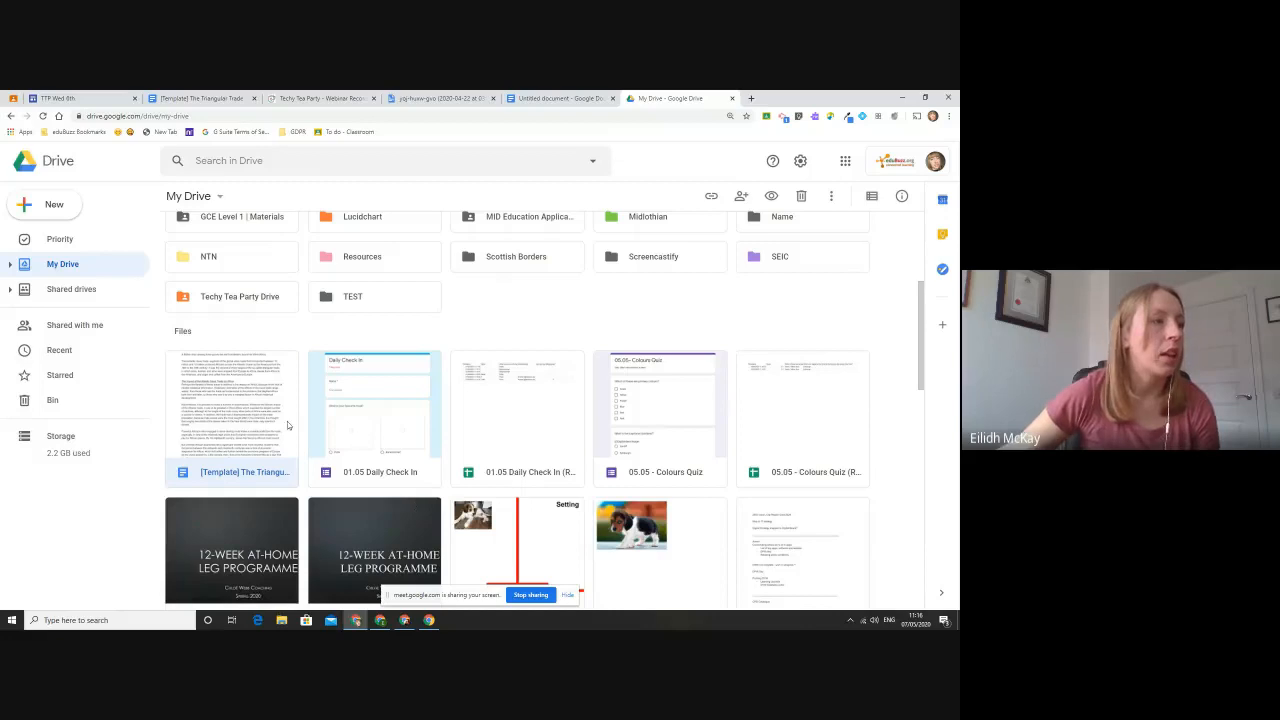
- Copy the Triangular Trade template's shareable link again and turn on link sharing for it
right_click(287, 421)
left_click(342, 366)
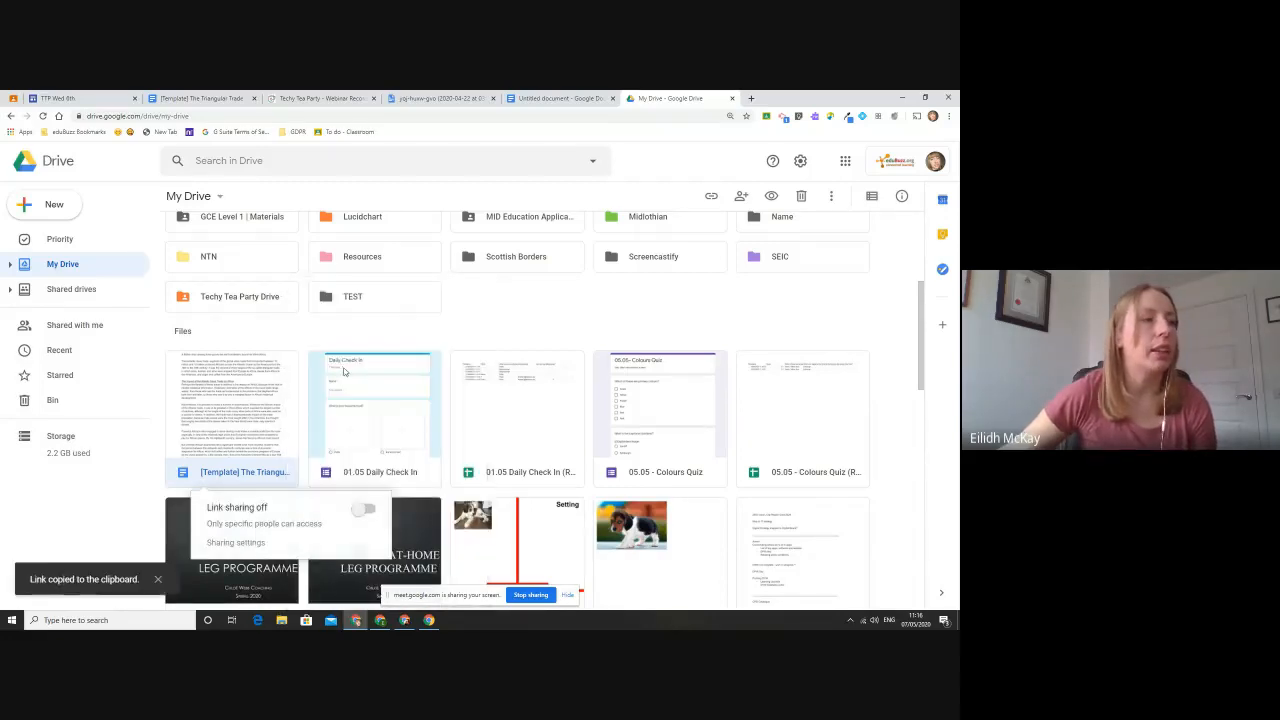
left_click(362, 511)
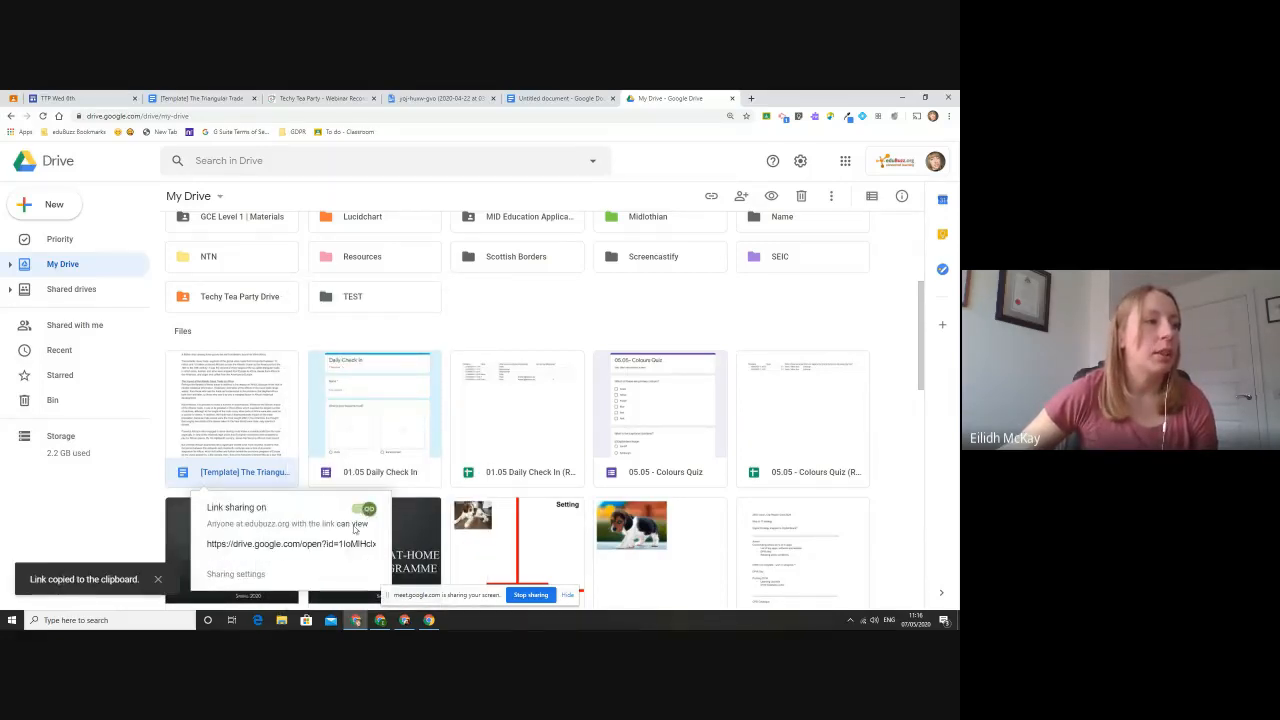
left_click(346, 575)
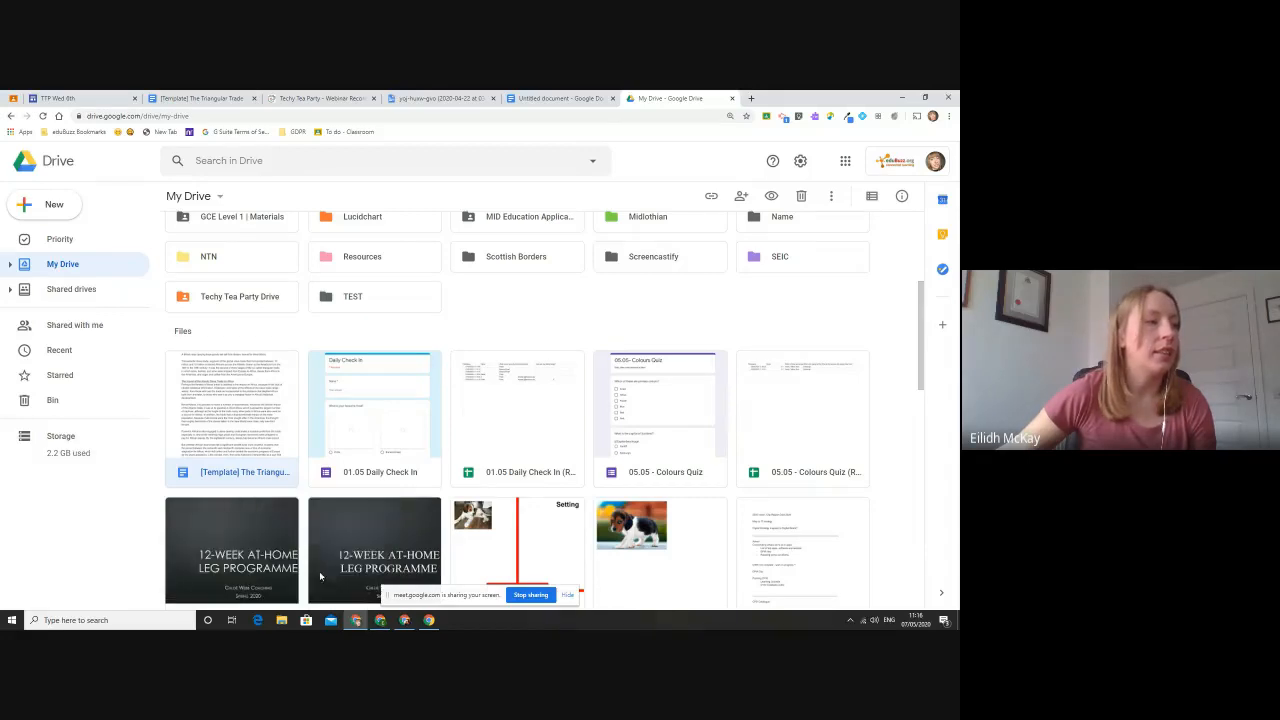
- Set the Triangular Trade template's link sharing to "Anyone with the link" with "Can view" access and save the change
right_click(261, 461)
left_click(334, 366)
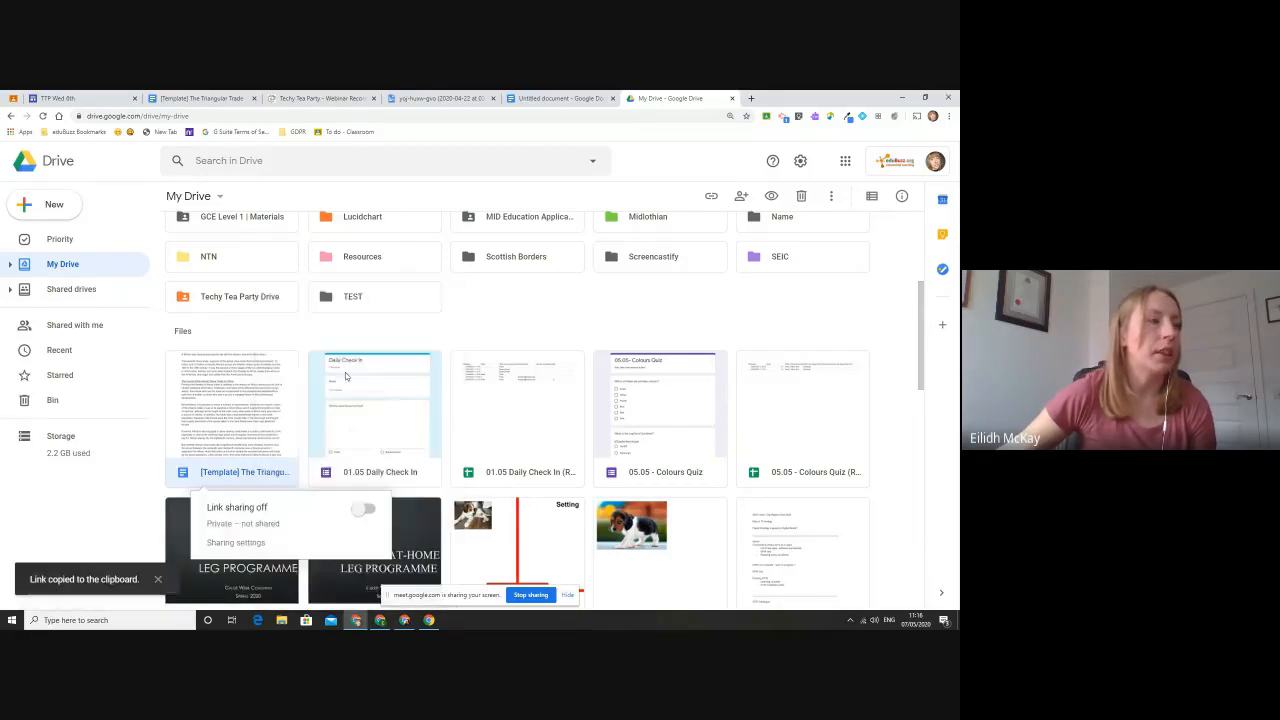
left_click(238, 575)
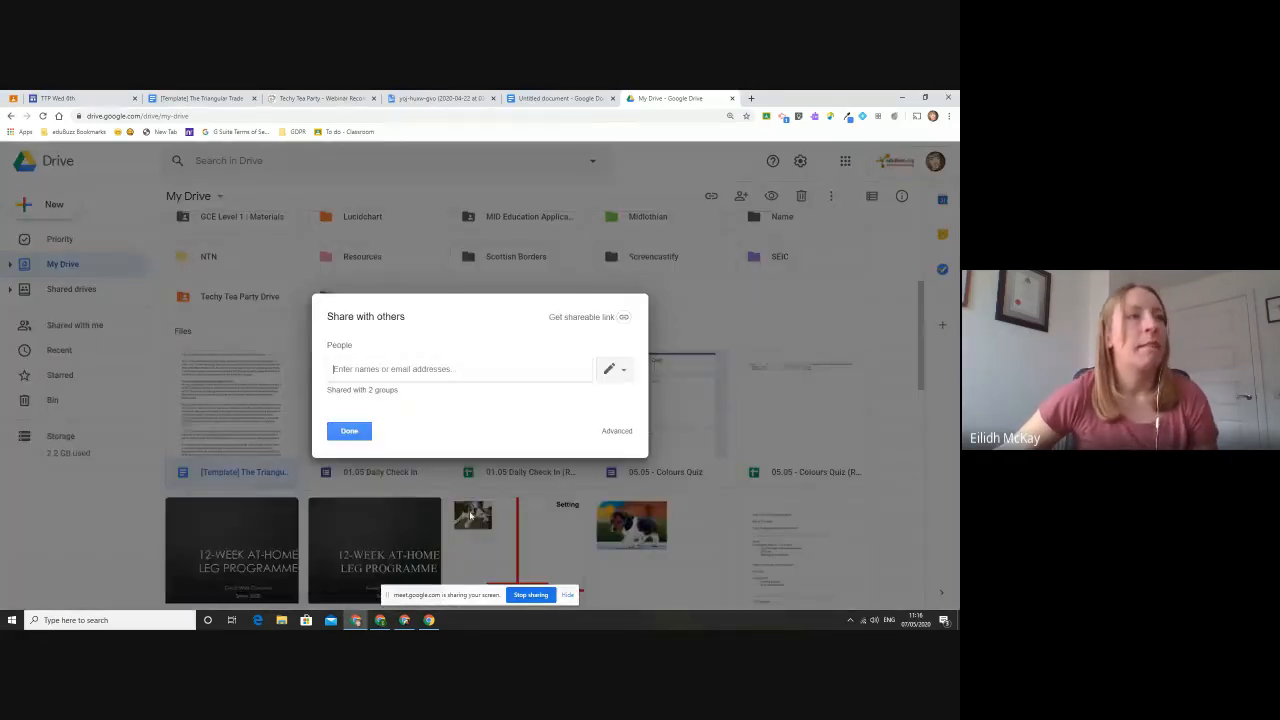
left_click(617, 322)
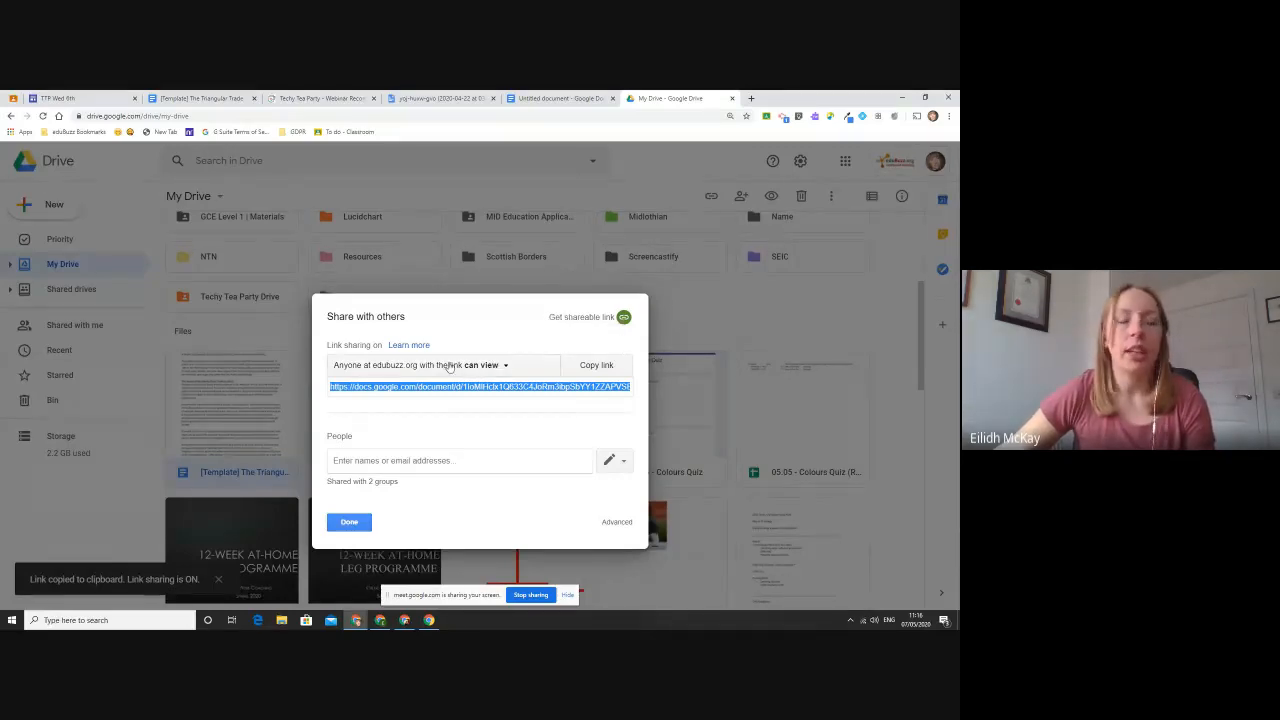
left_click(515, 370)
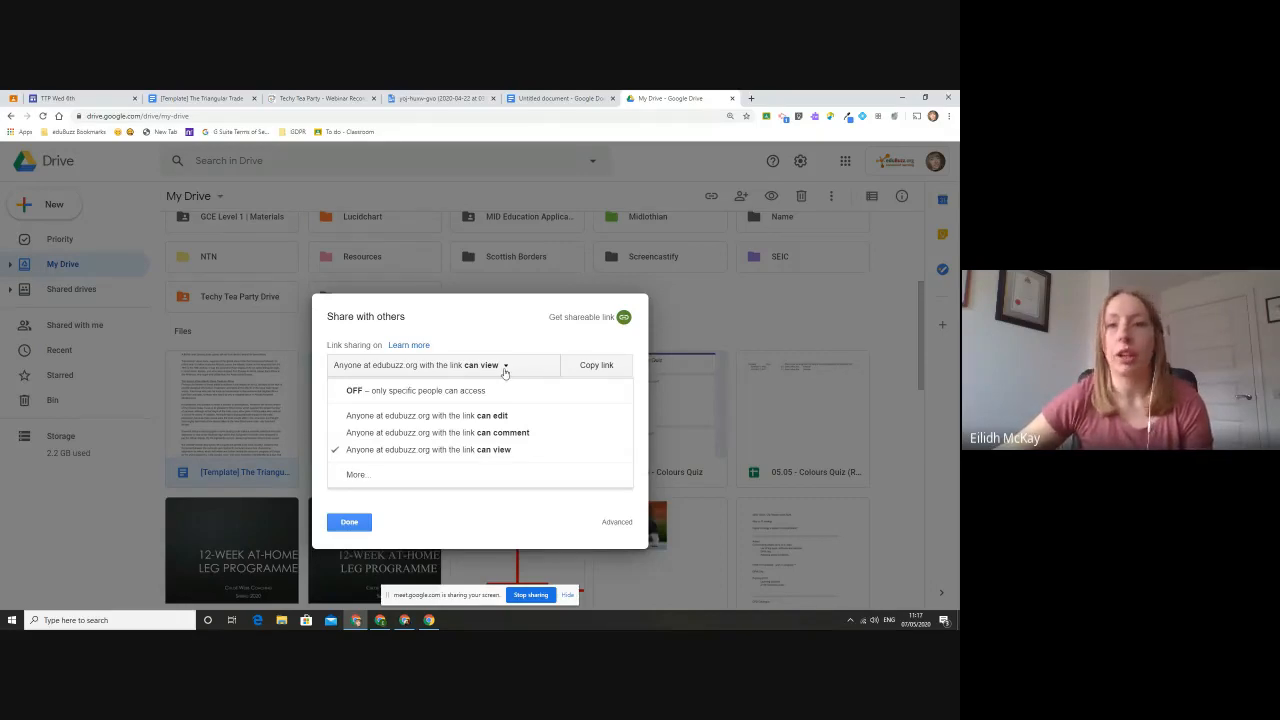
left_click(368, 476)
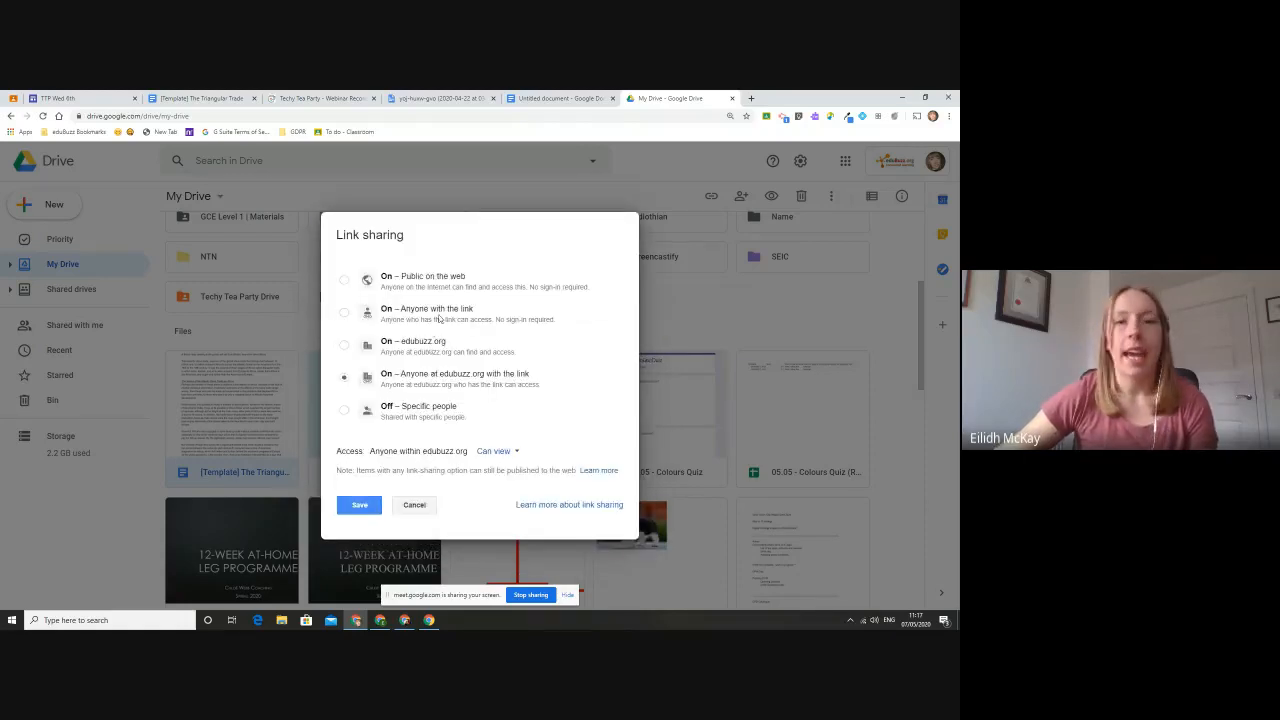
left_click(438, 316)
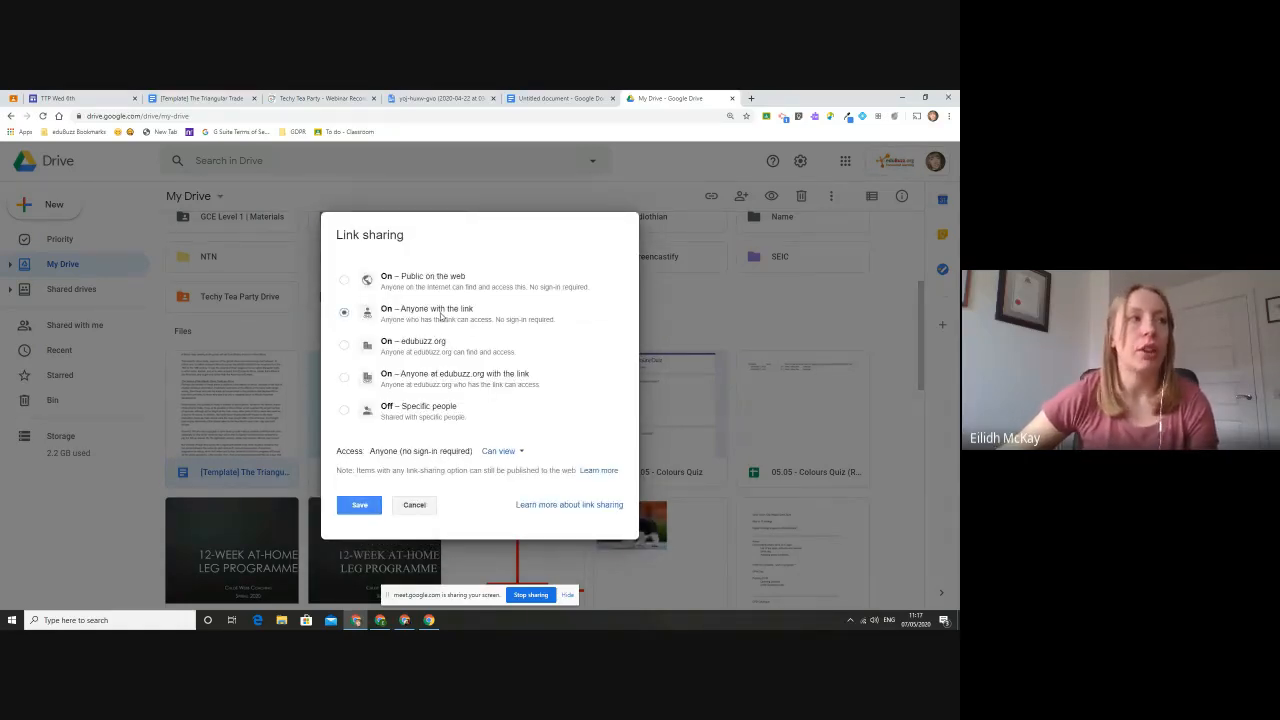
left_click(362, 505)
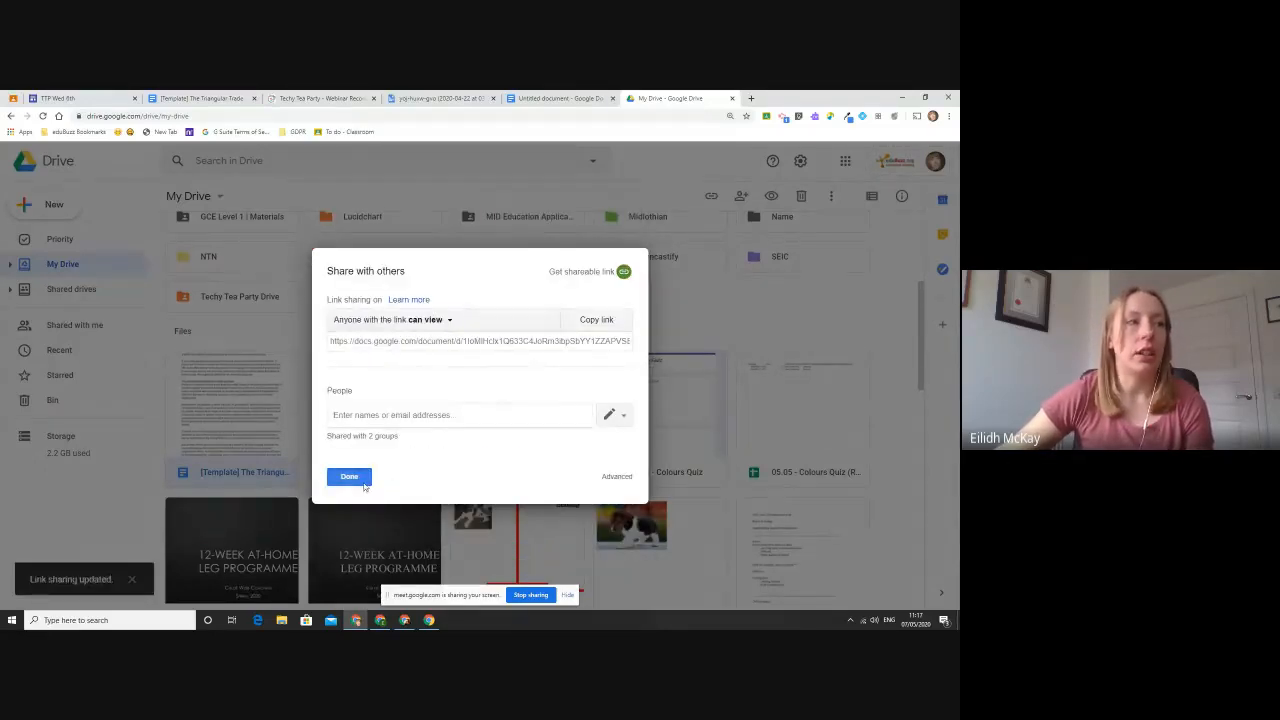
left_click(349, 477)
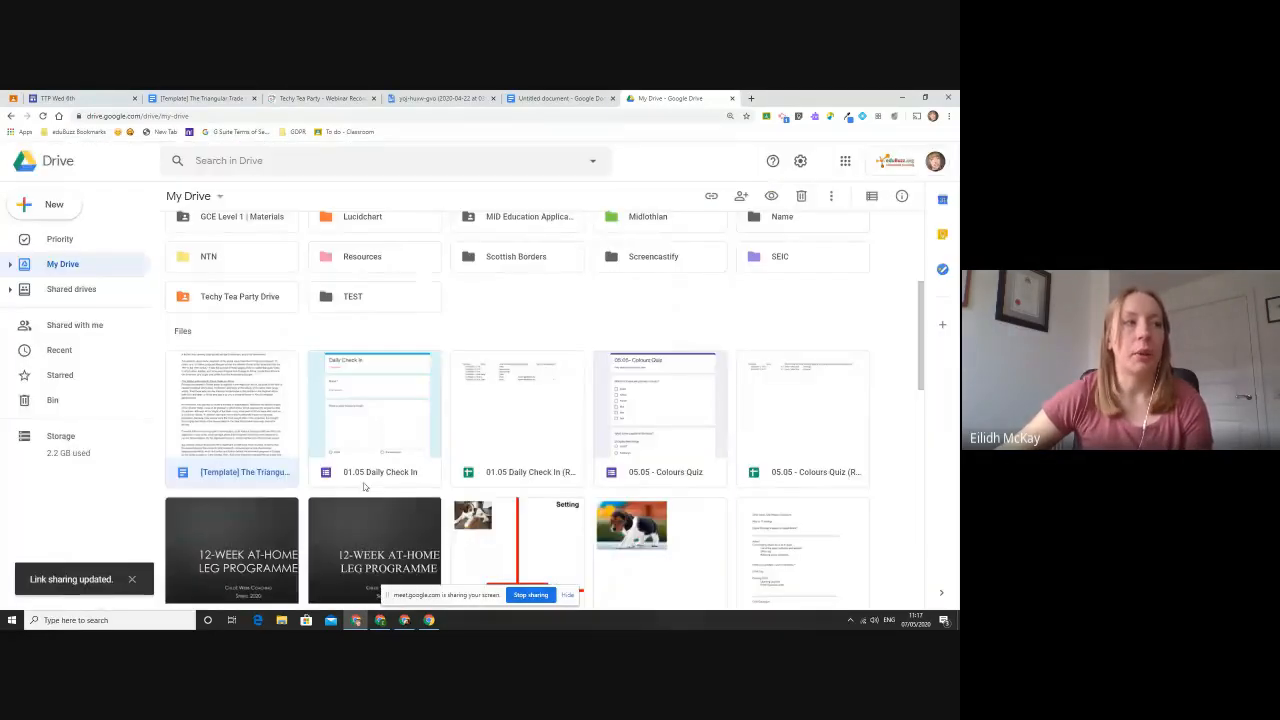
- Get the shareable link of the 01.05 Daily Check In spreadsheet and turn on its link sharing
left_click(544, 408)
right_click(544, 408)
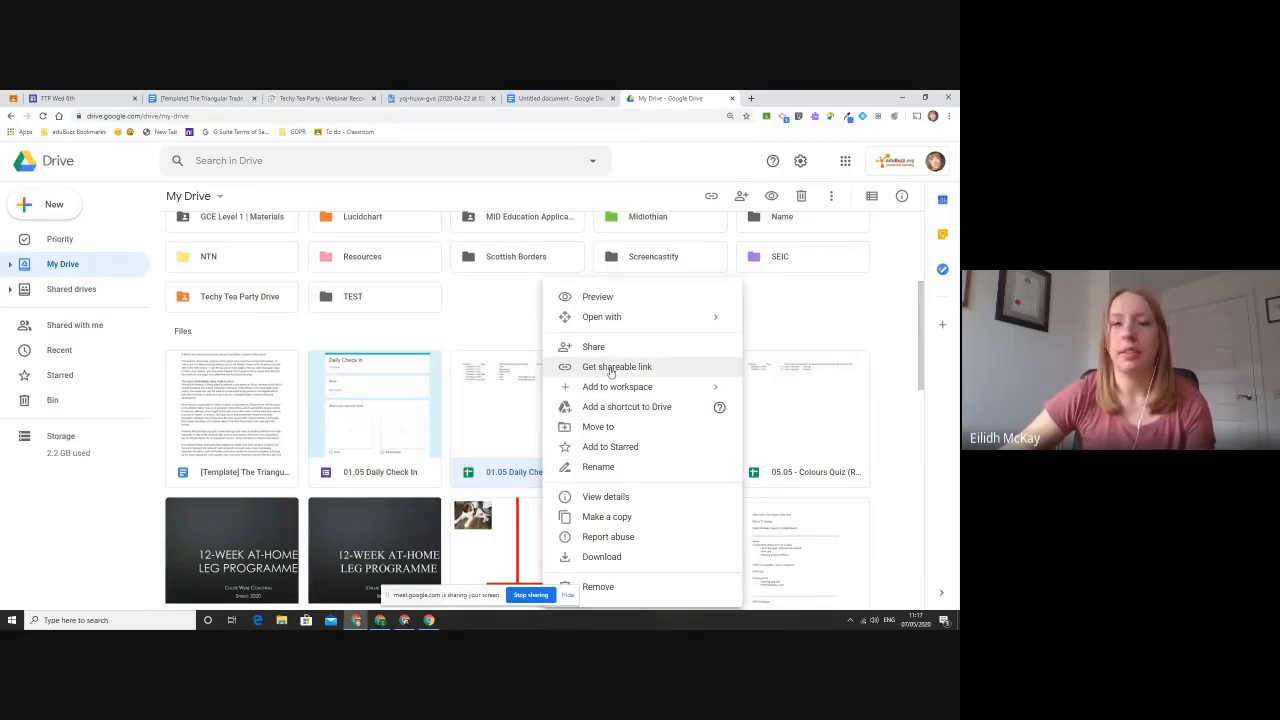
left_click(612, 372)
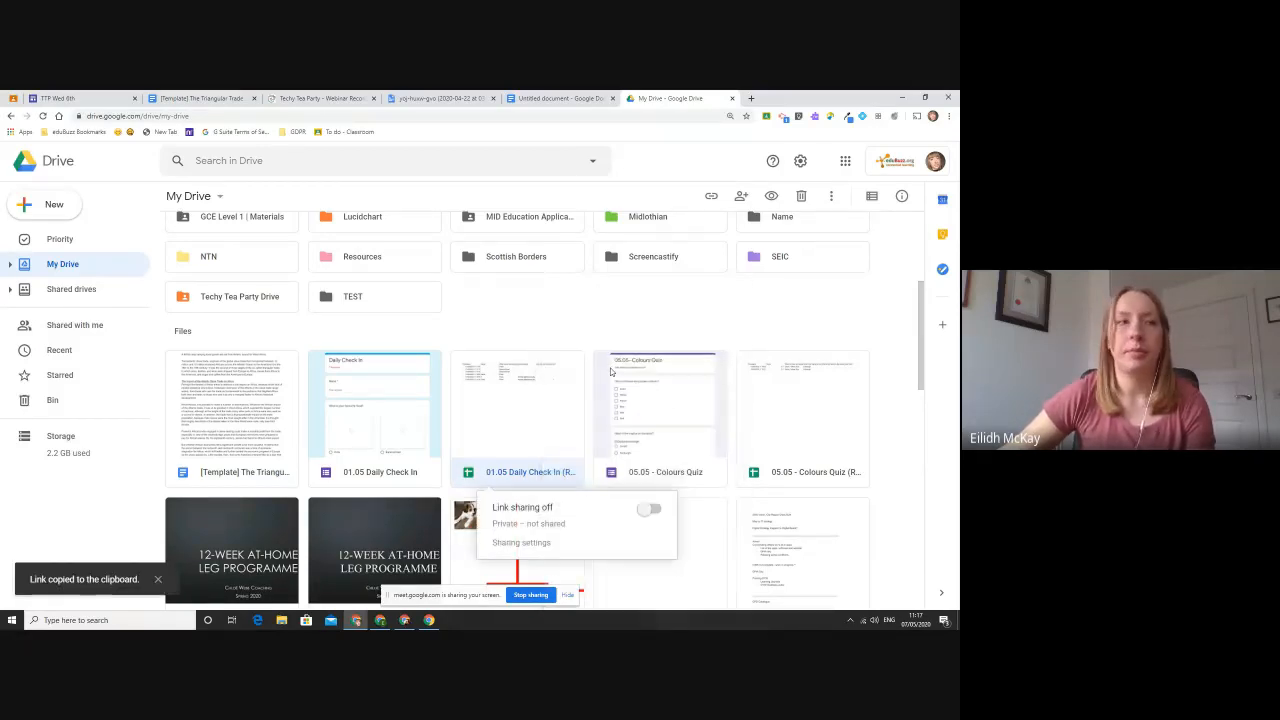
left_click(648, 511)
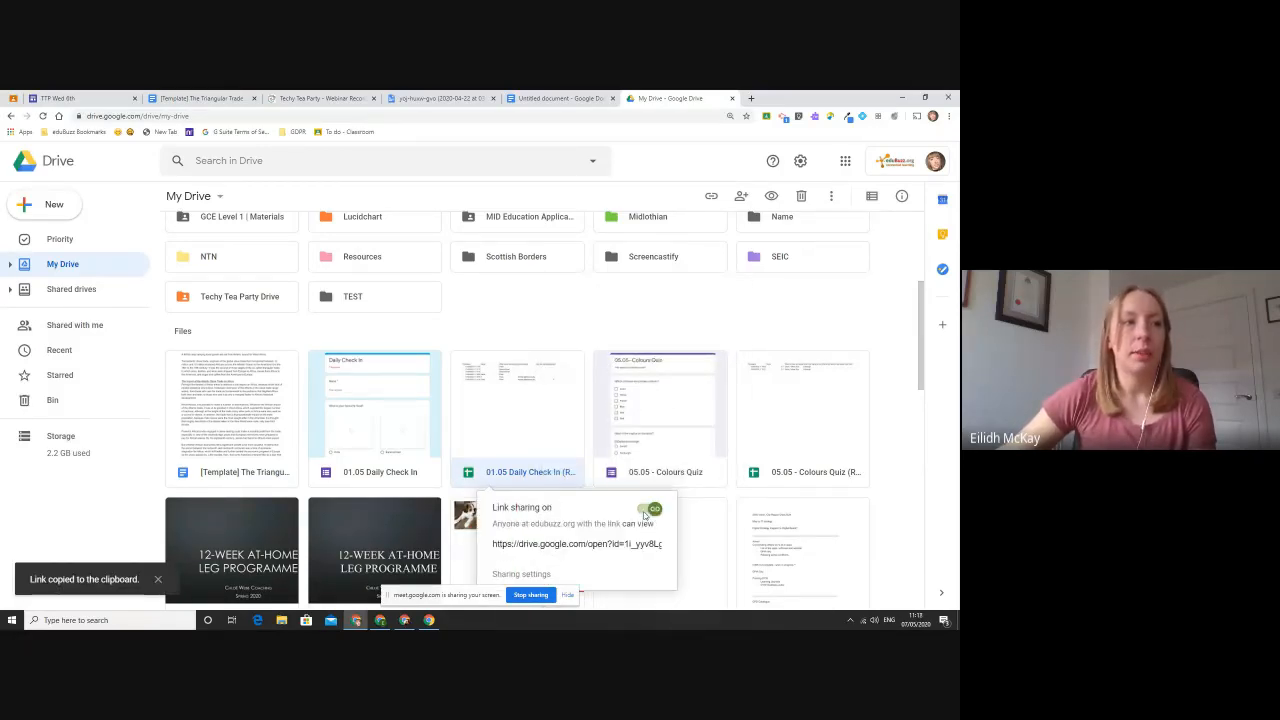
- Set the 01.05 Daily Check In spreadsheet's link sharing to "Anyone with the link" with "Can view" access and save it
left_click(535, 575)
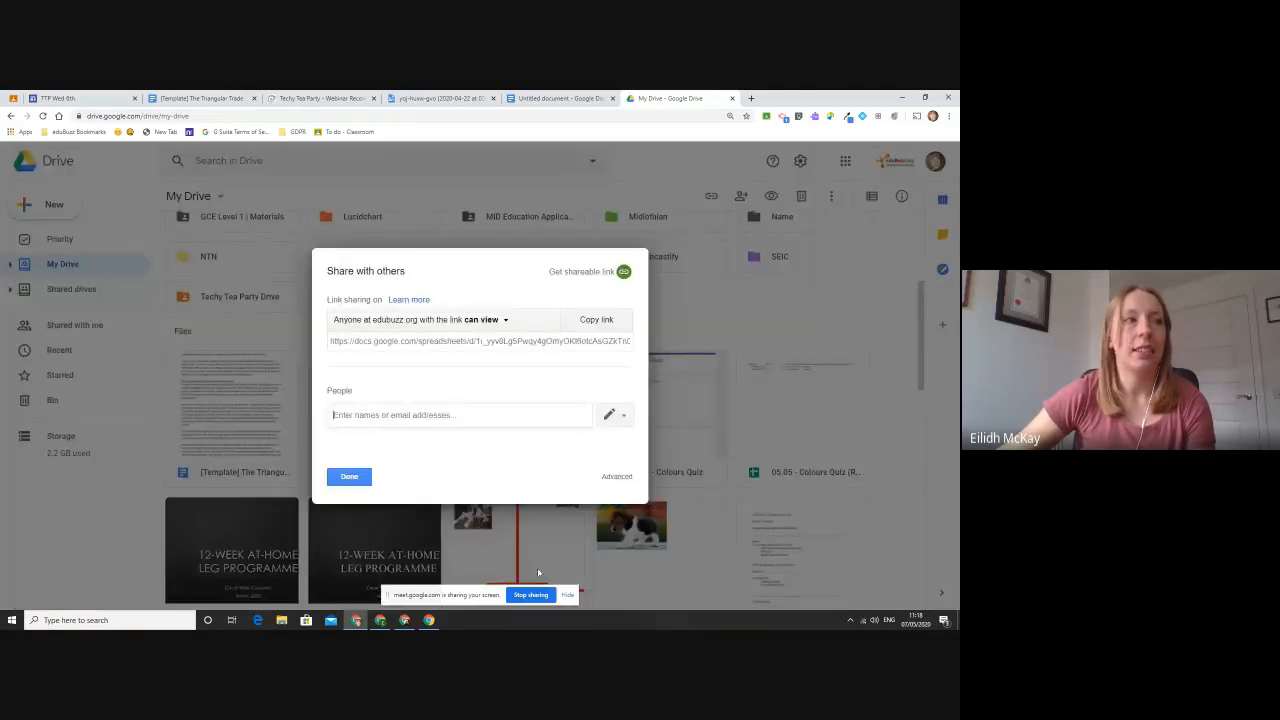
left_click(497, 319)
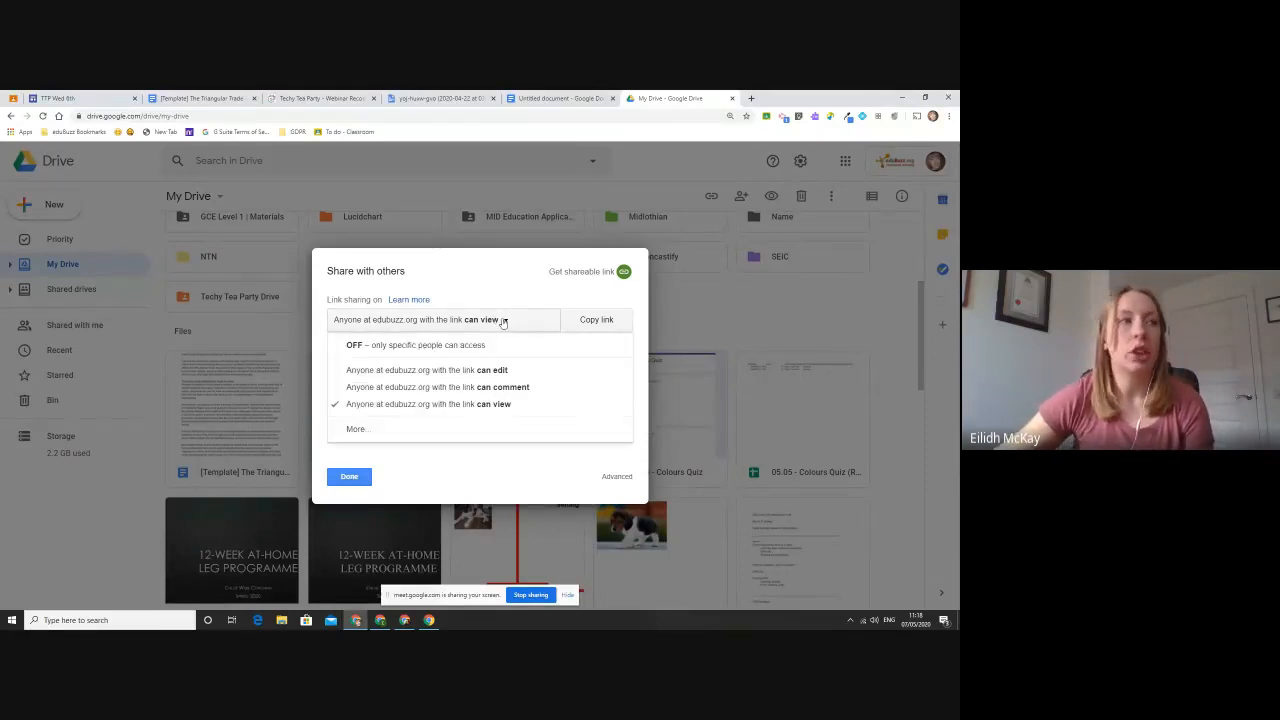
left_click(405, 431)
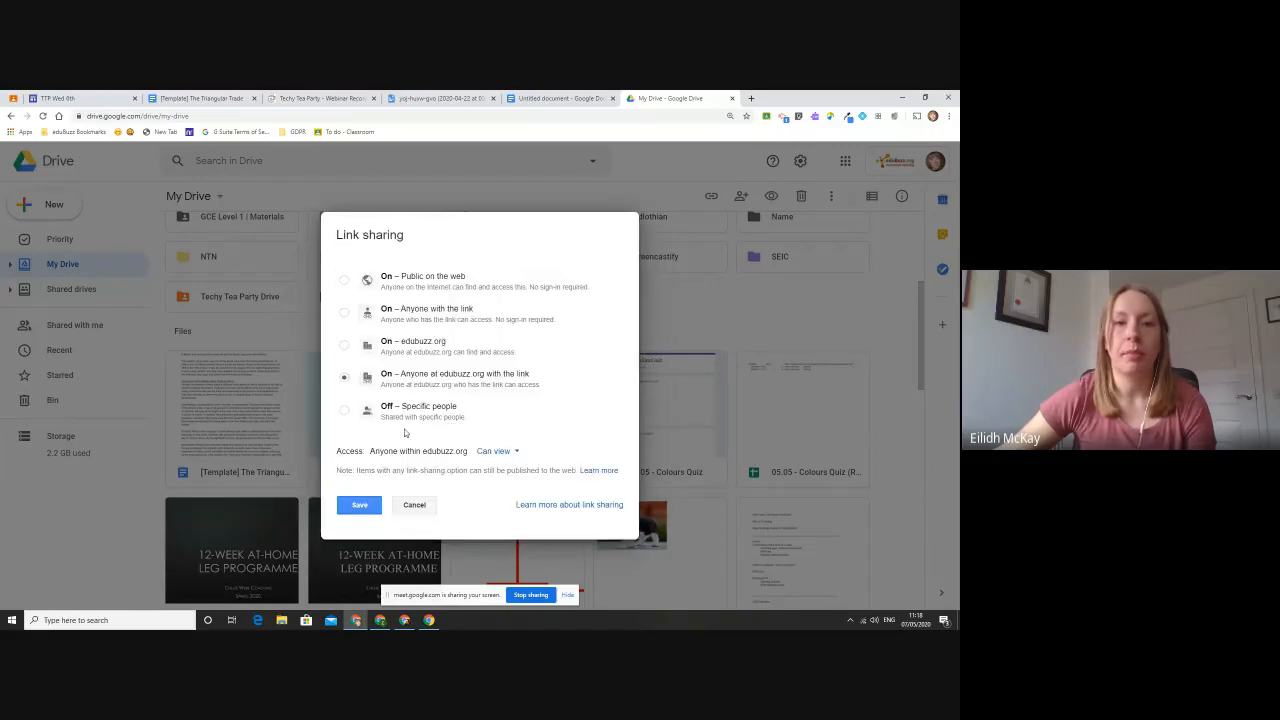
left_click(428, 313)
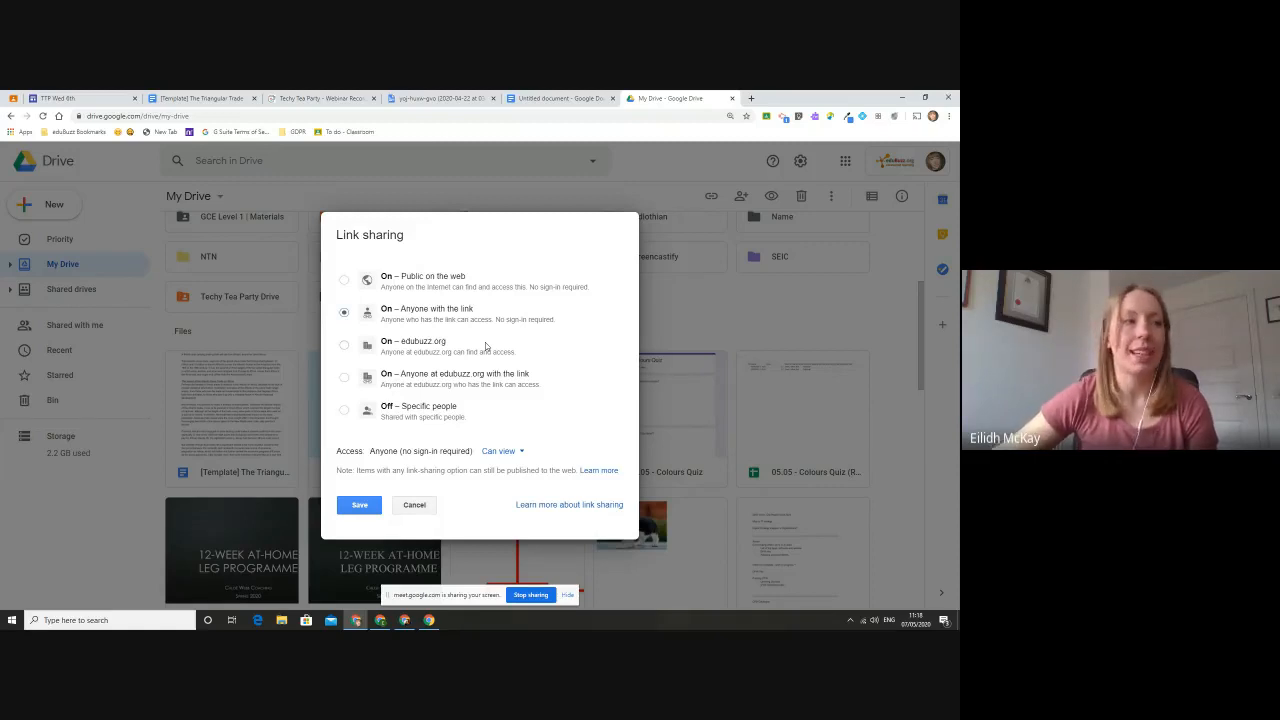
left_click(355, 507)
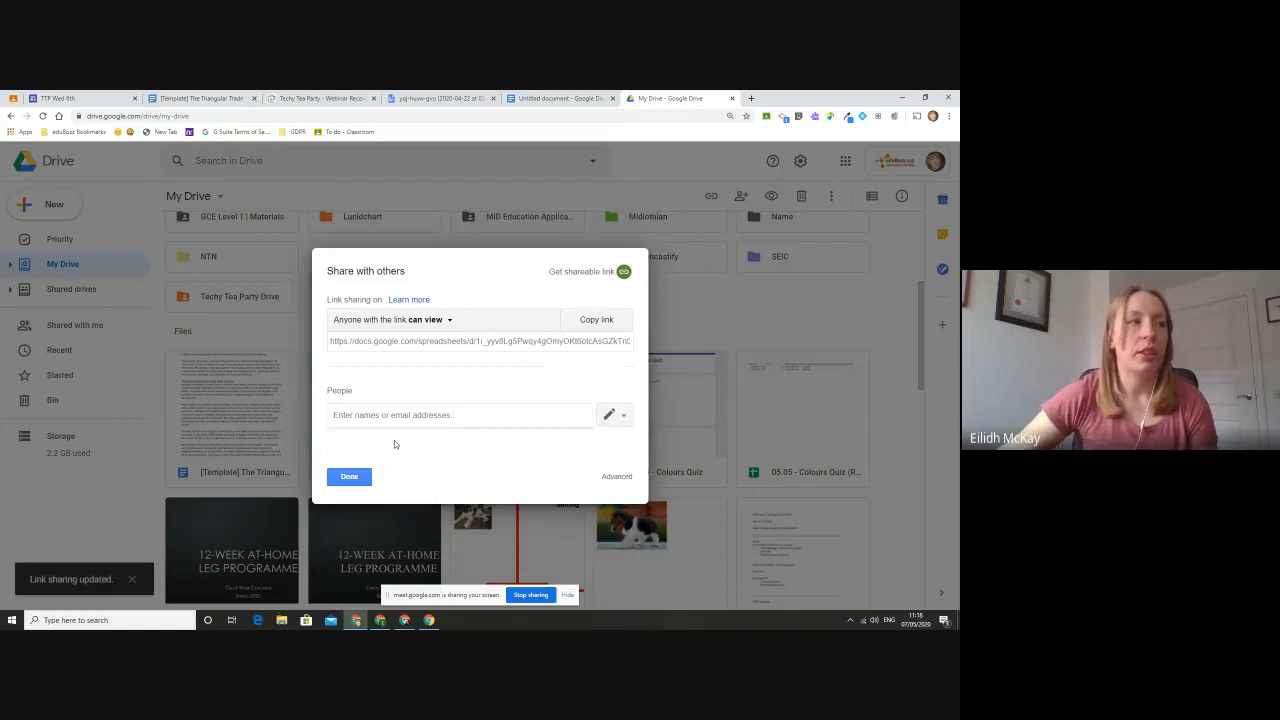
left_click(349, 476)
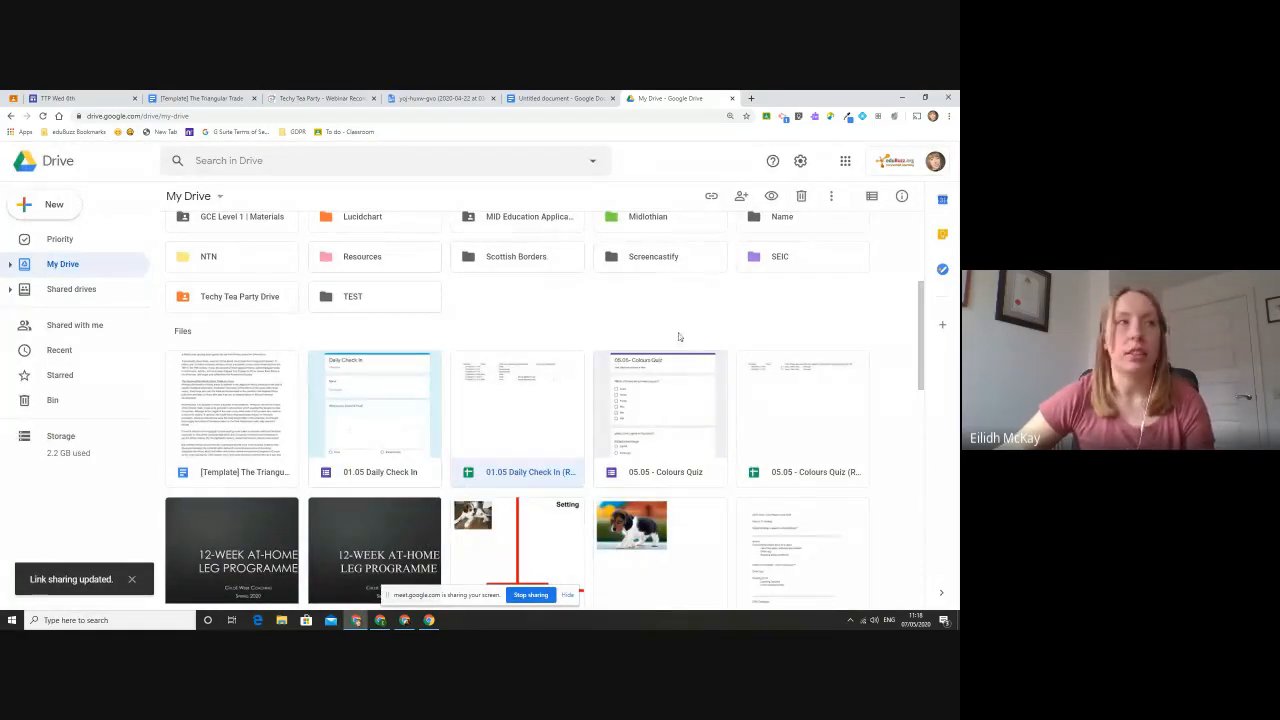
- Switch back to the TTP Wed 6th site and leave its preview to return to editing the Name page
left_click(558, 97)
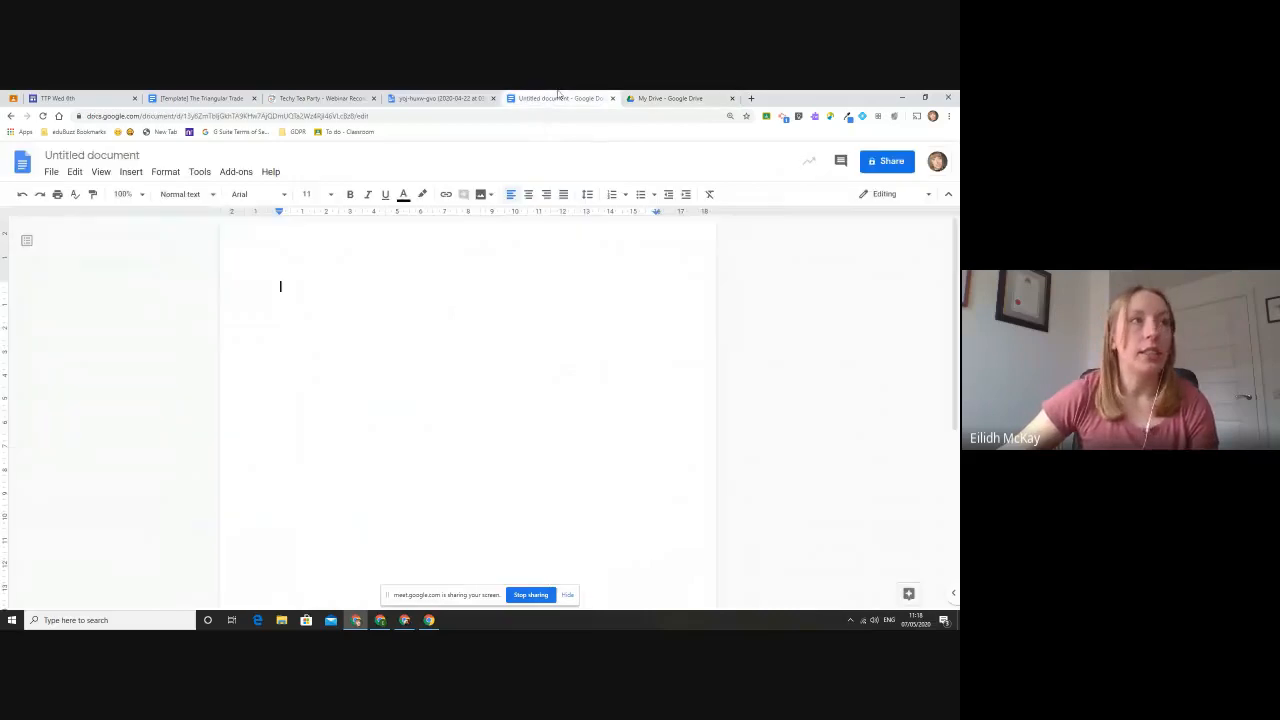
left_click(191, 95)
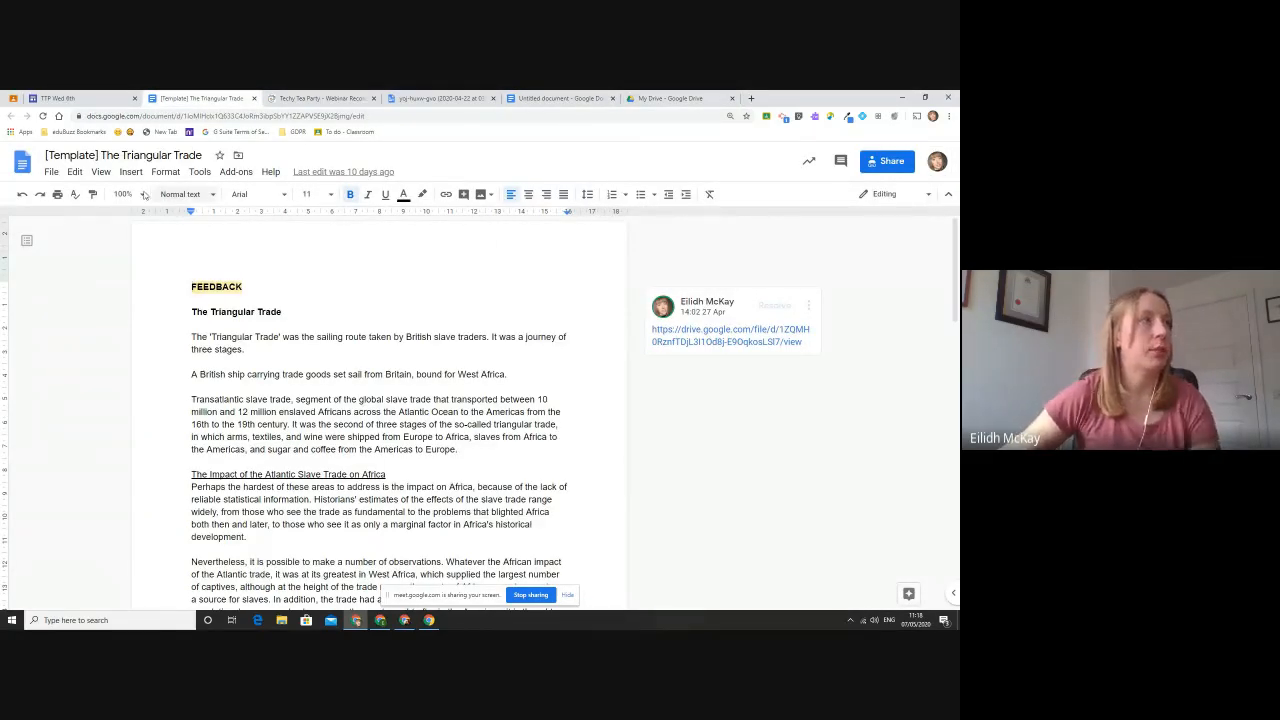
left_click(80, 98)
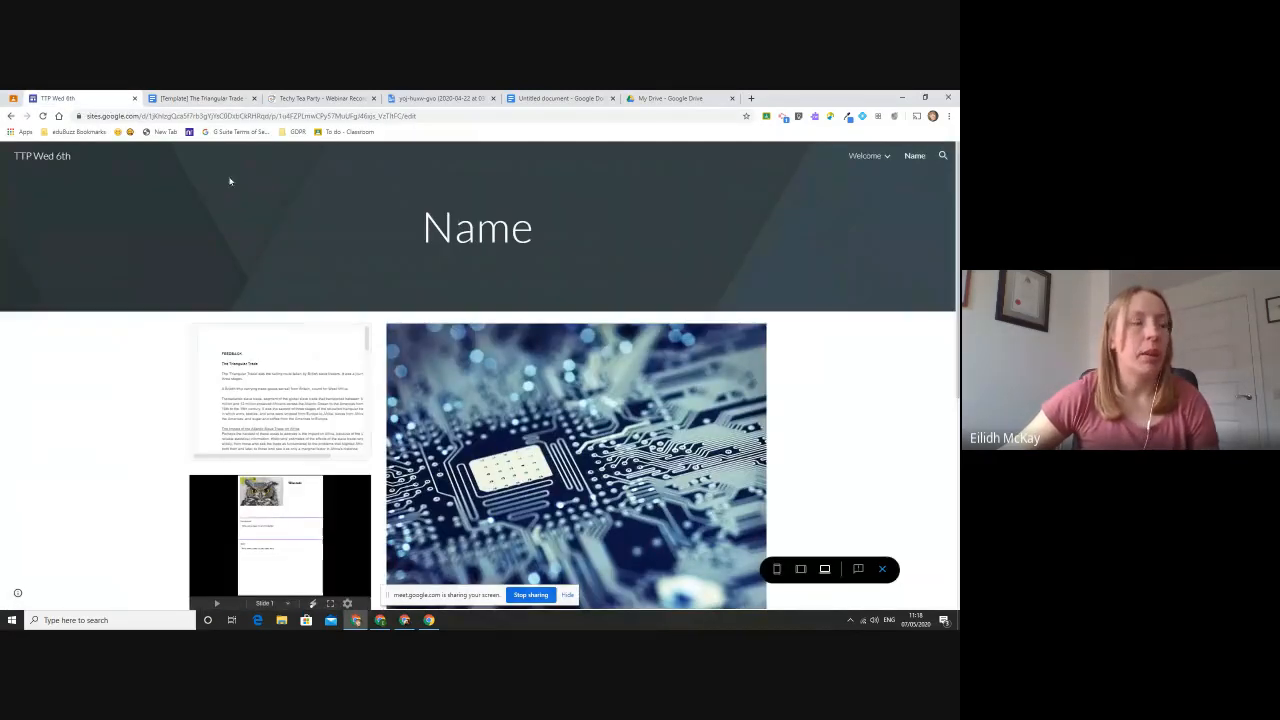
left_click(882, 570)
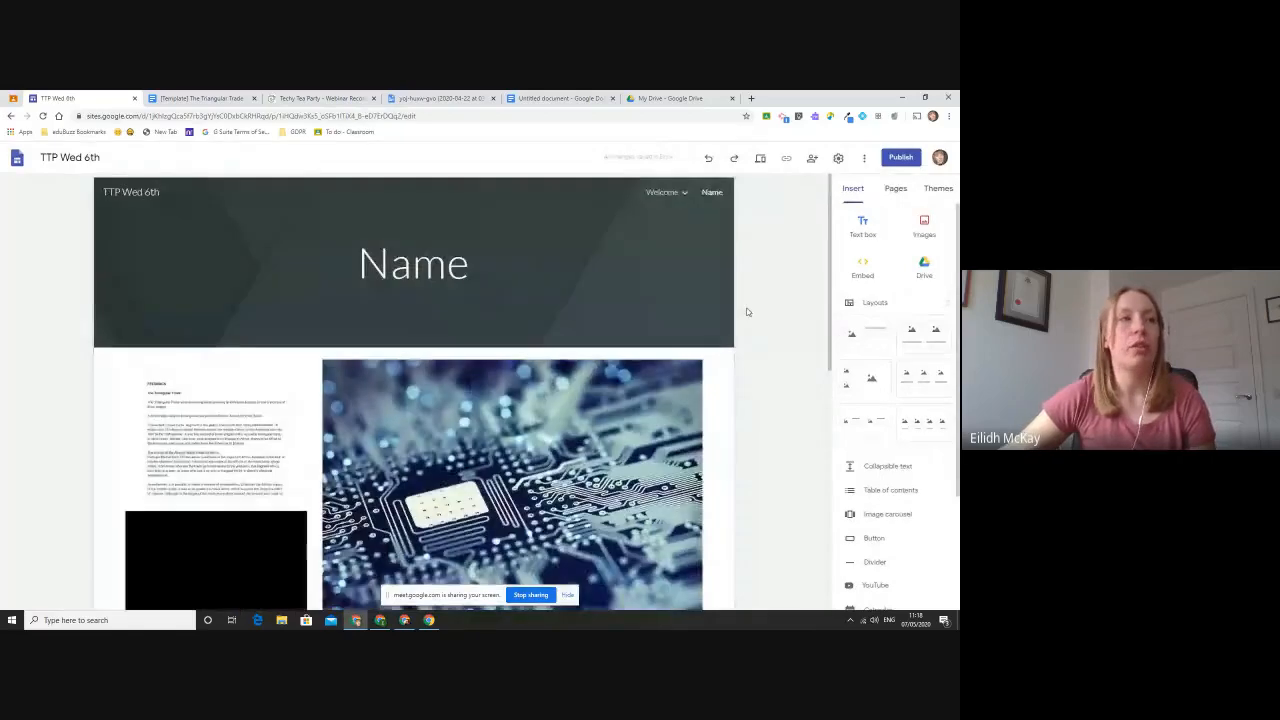
- Set up a new button for the Name page, named "Welcome" and linked to the site's Welcome page
scroll(748, 312, "down", 2)
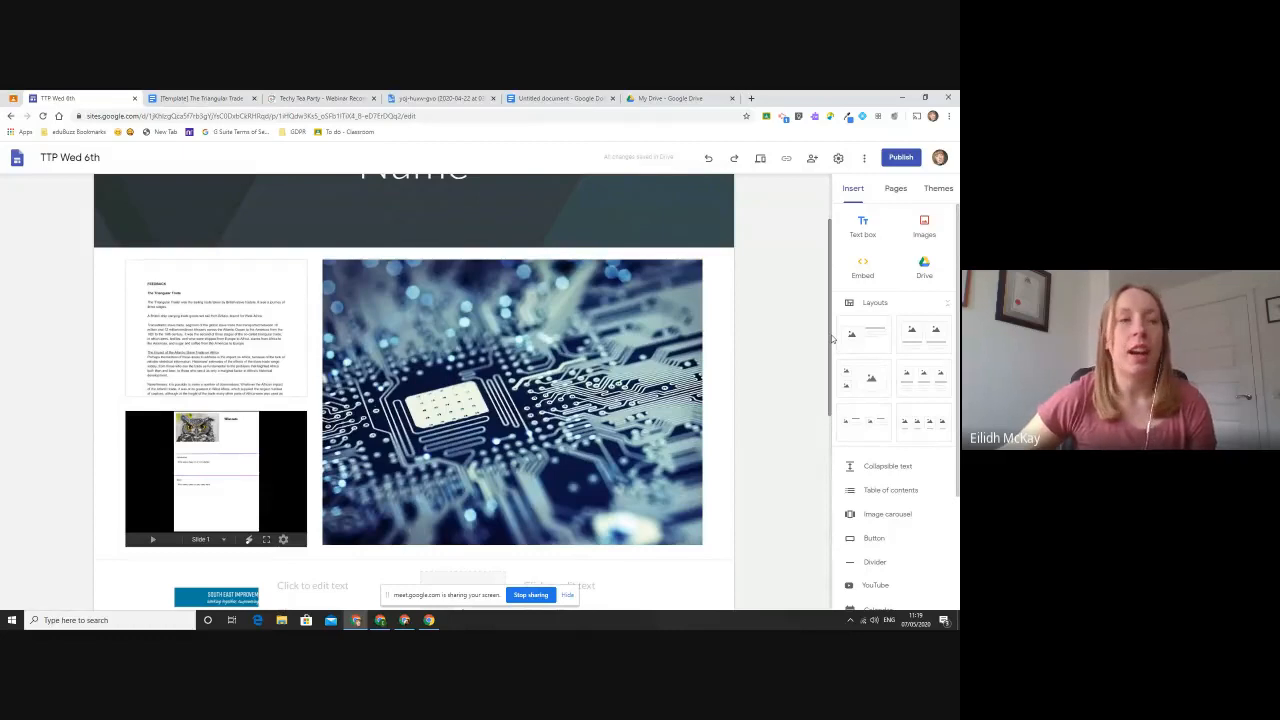
scroll(801, 313, "down", 5)
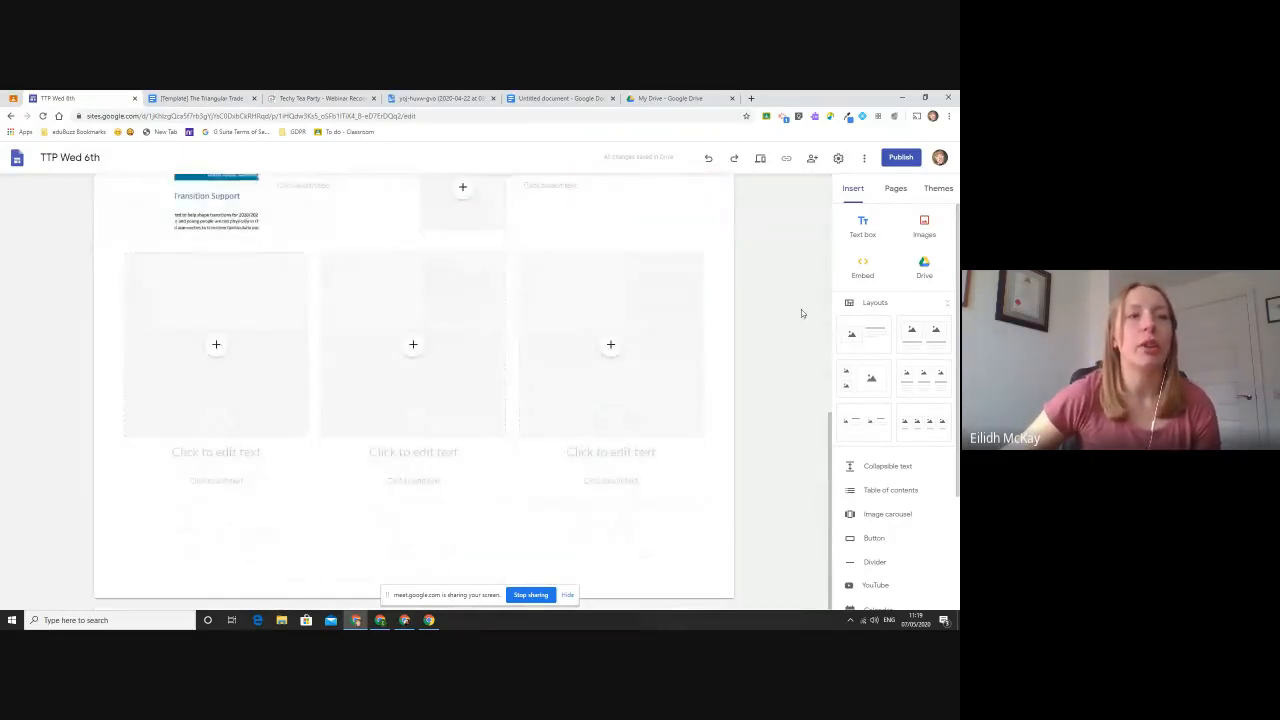
scroll(885, 432, "down", 2)
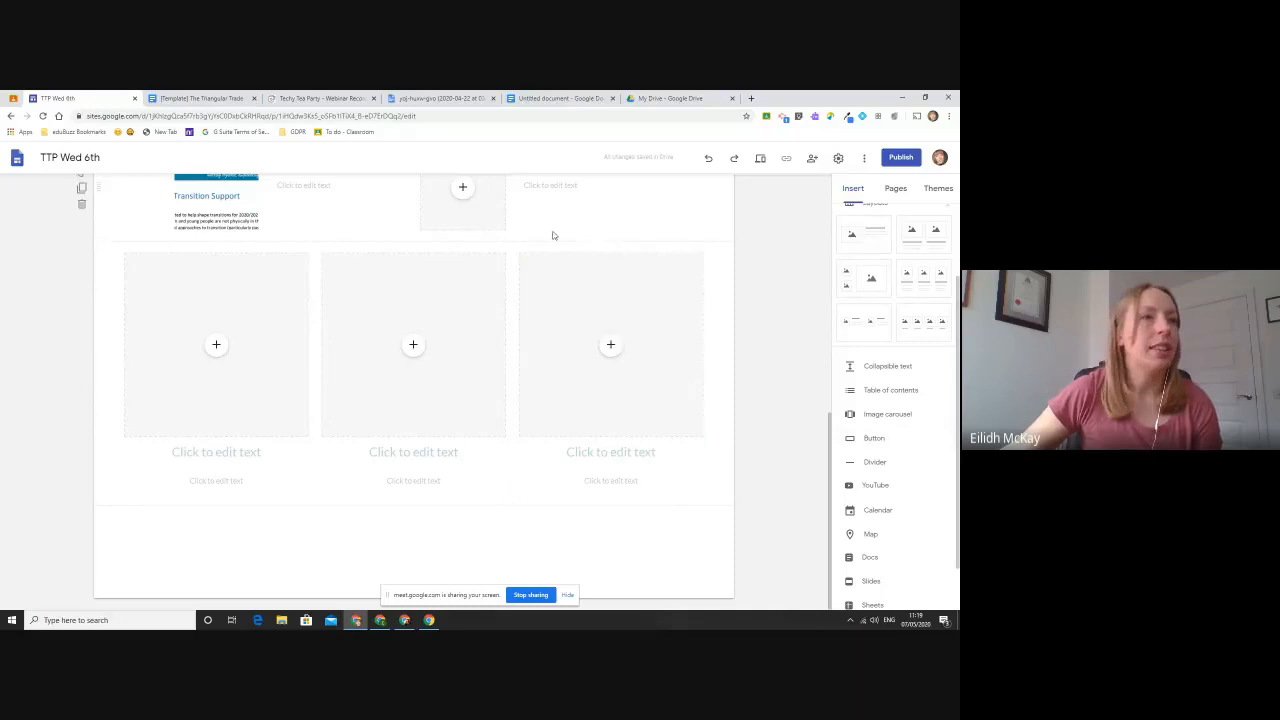
left_click(872, 441)
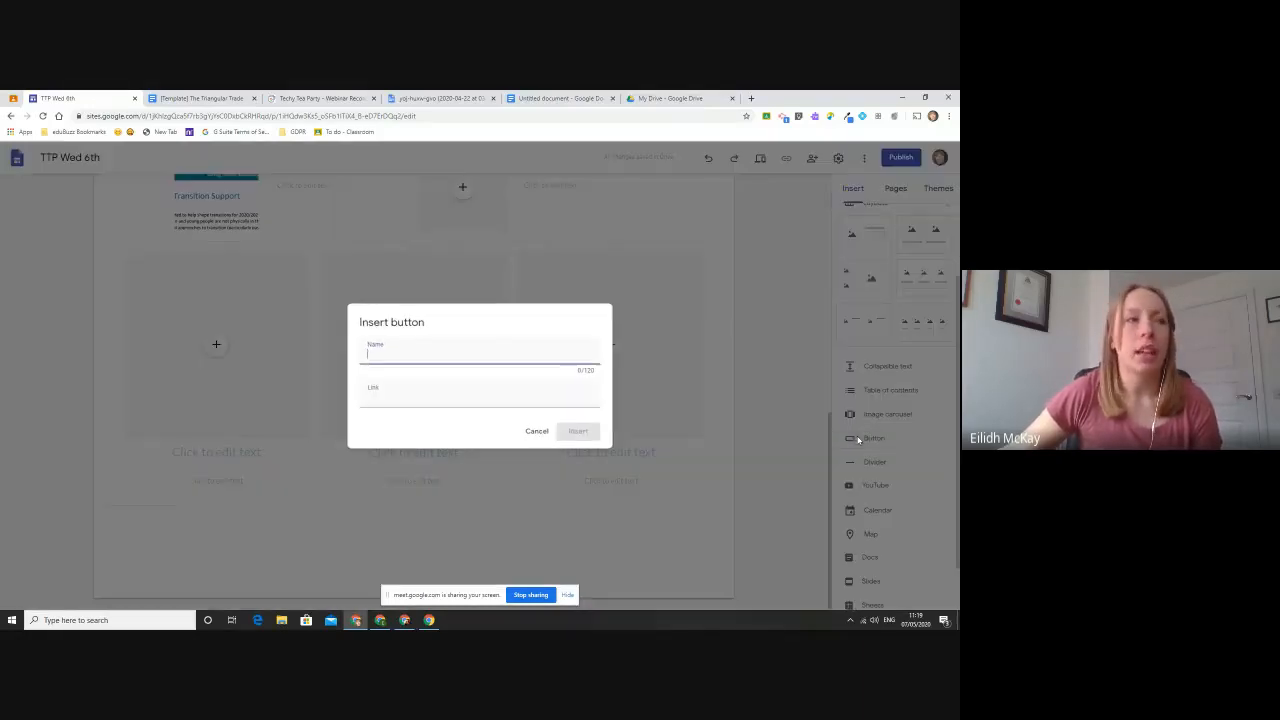
left_click(484, 386)
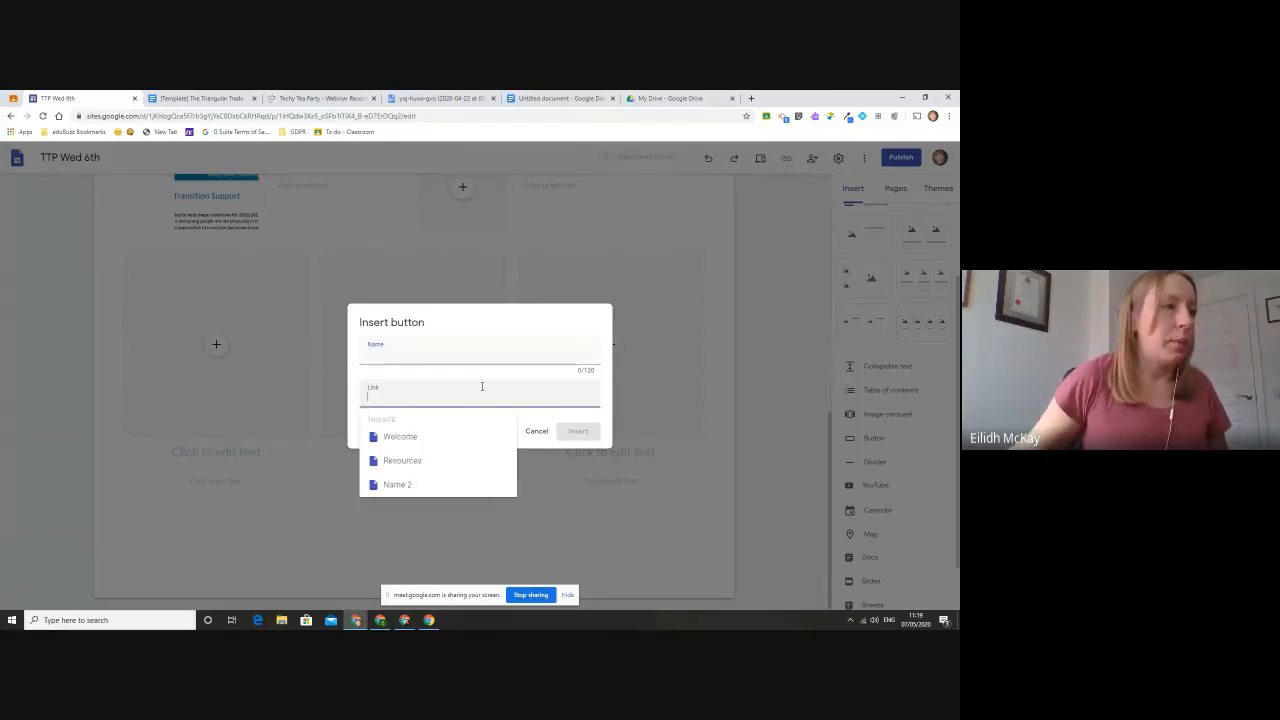
left_click(376, 434)
left_click(407, 362)
type("Welcome")
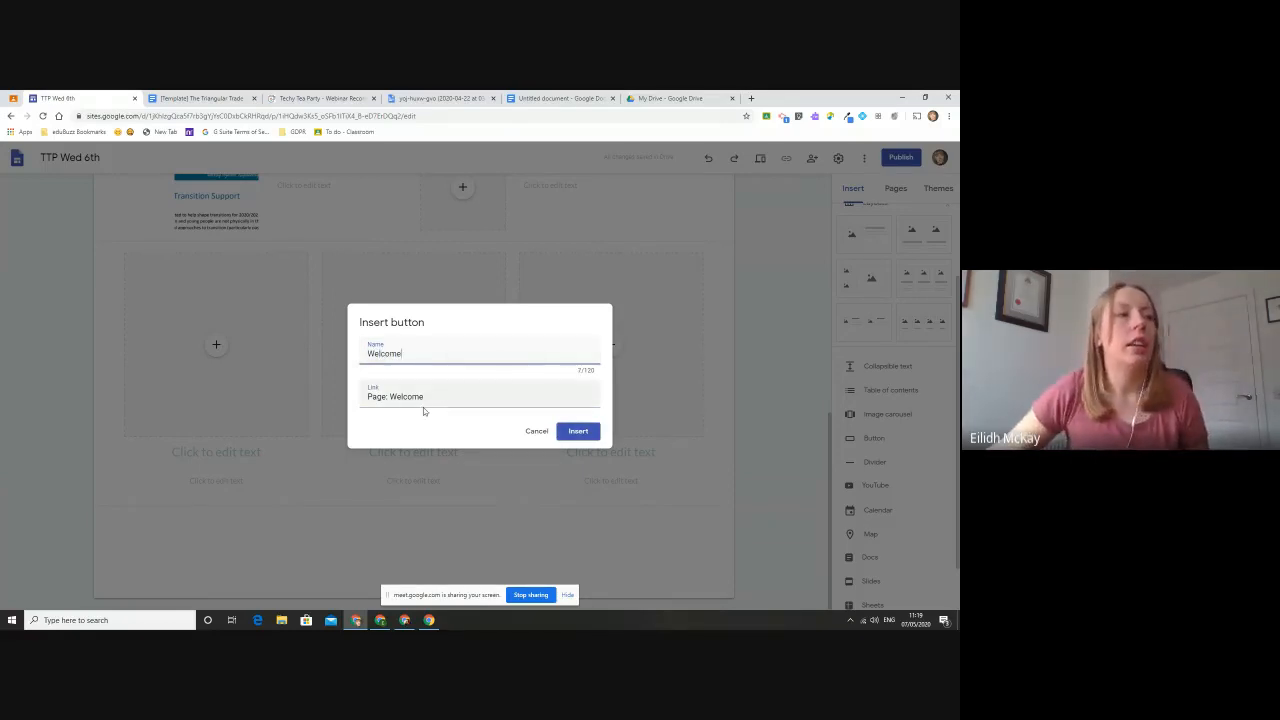
- Look through the other link suggestions for the button, keep the Welcome page as its link and insert the button
left_click(426, 401)
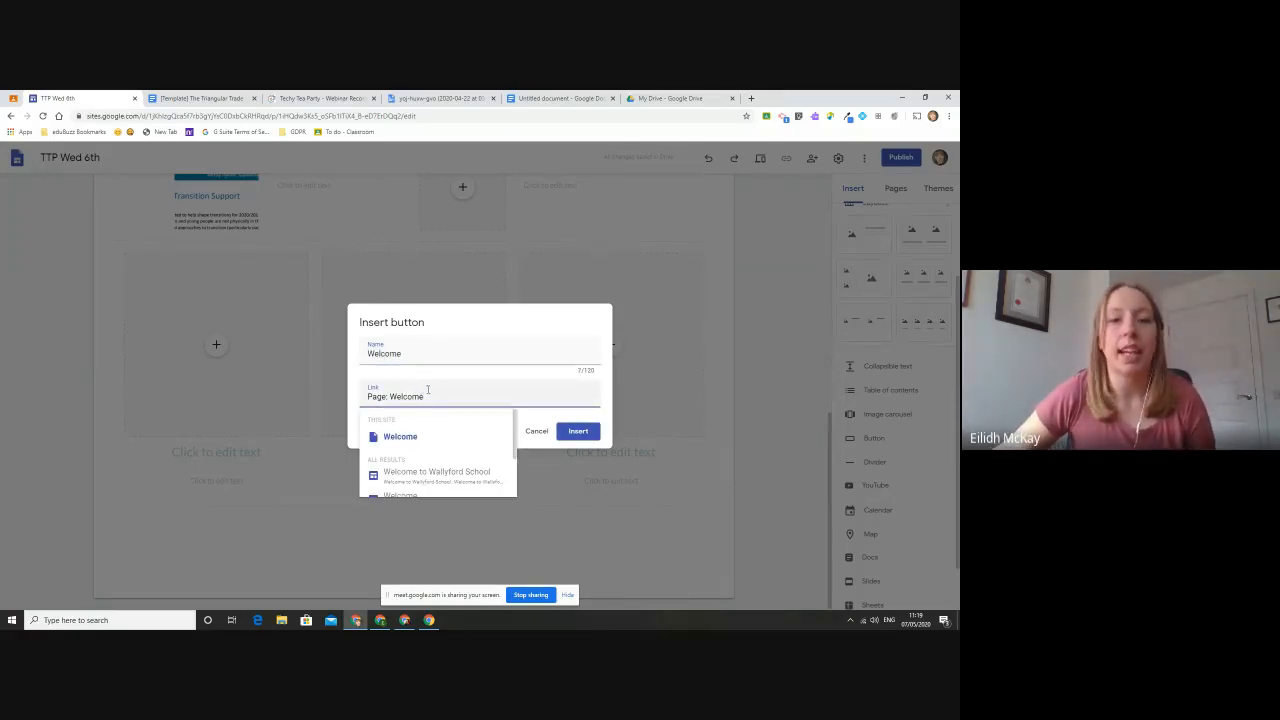
scroll(445, 447, "down", 2)
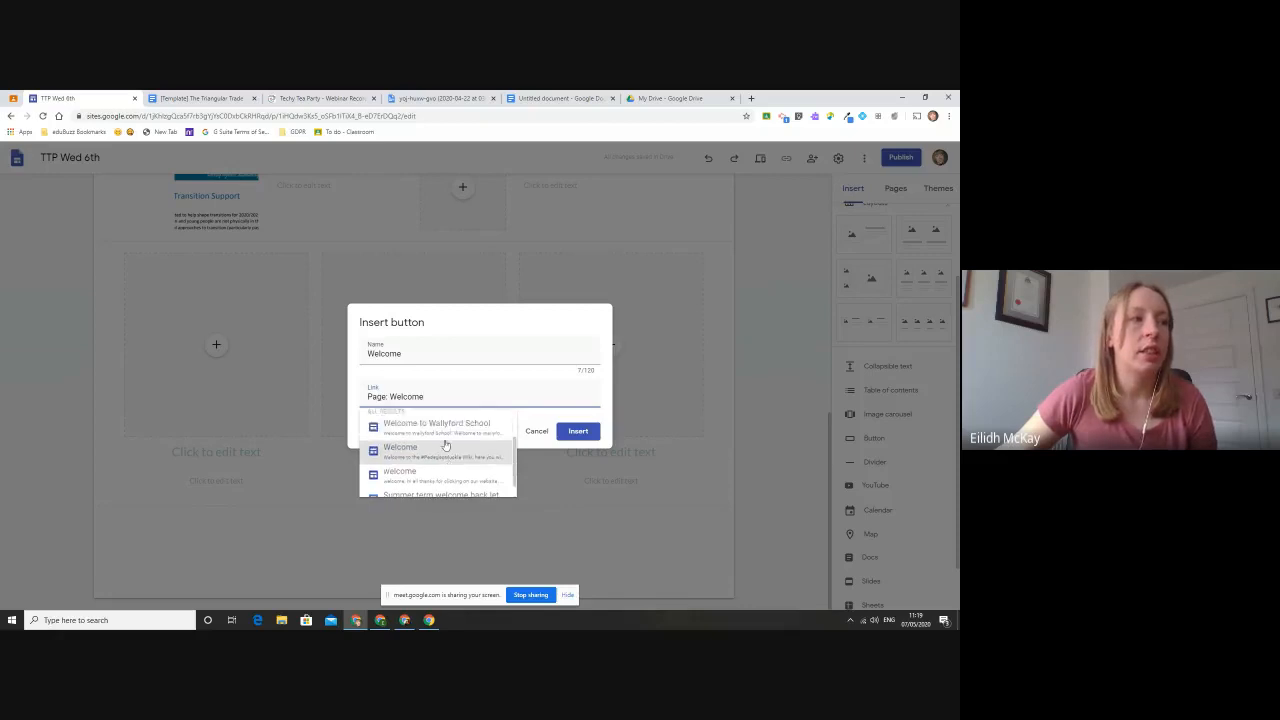
scroll(445, 447, "up", 2)
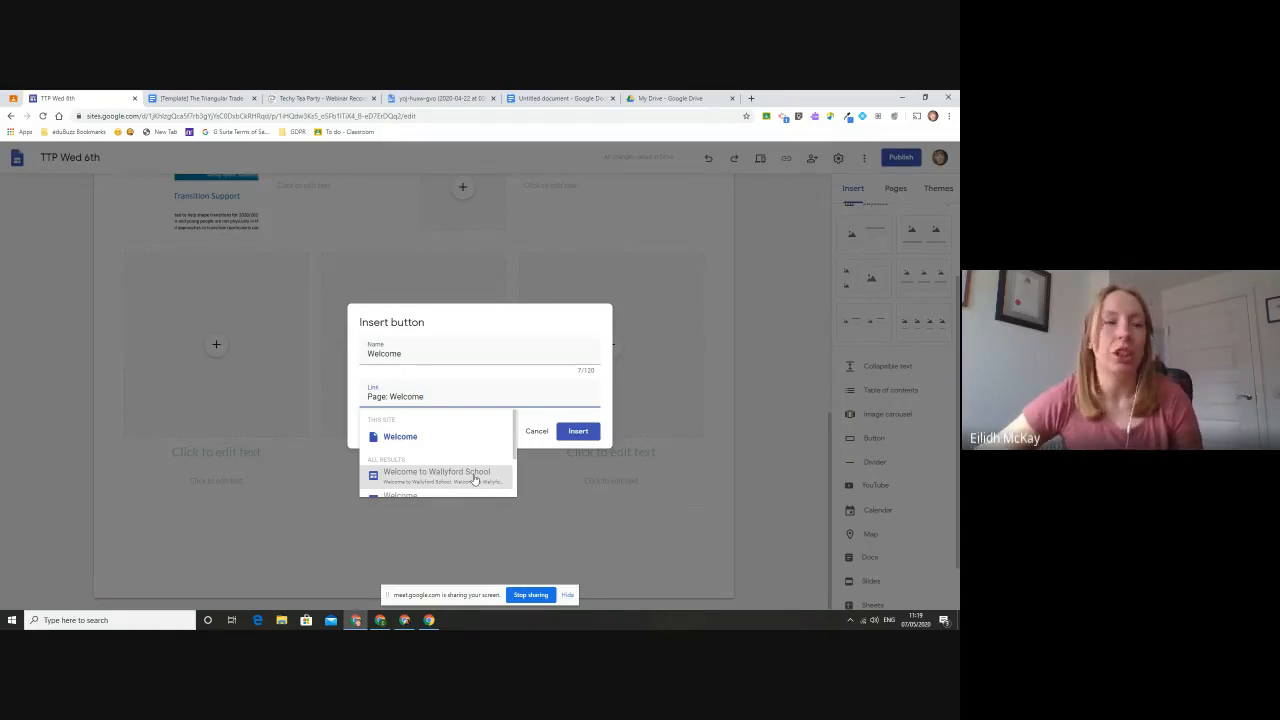
left_click(518, 375)
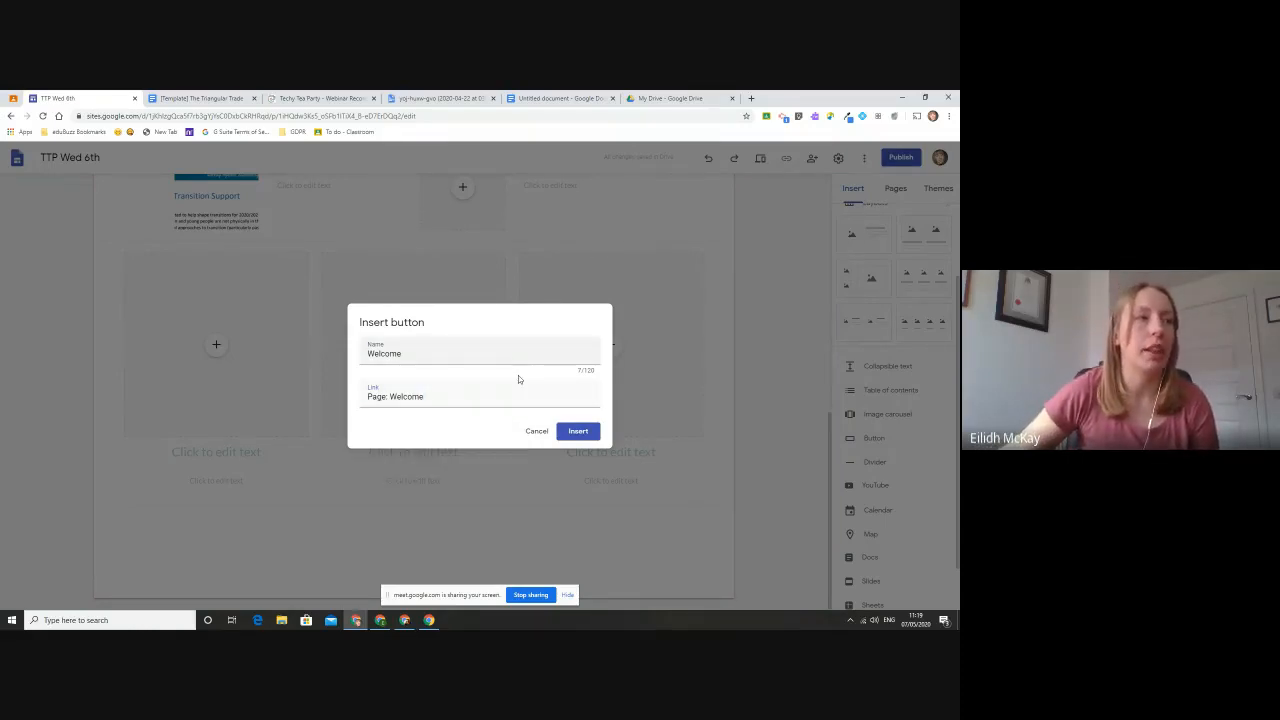
left_click(578, 431)
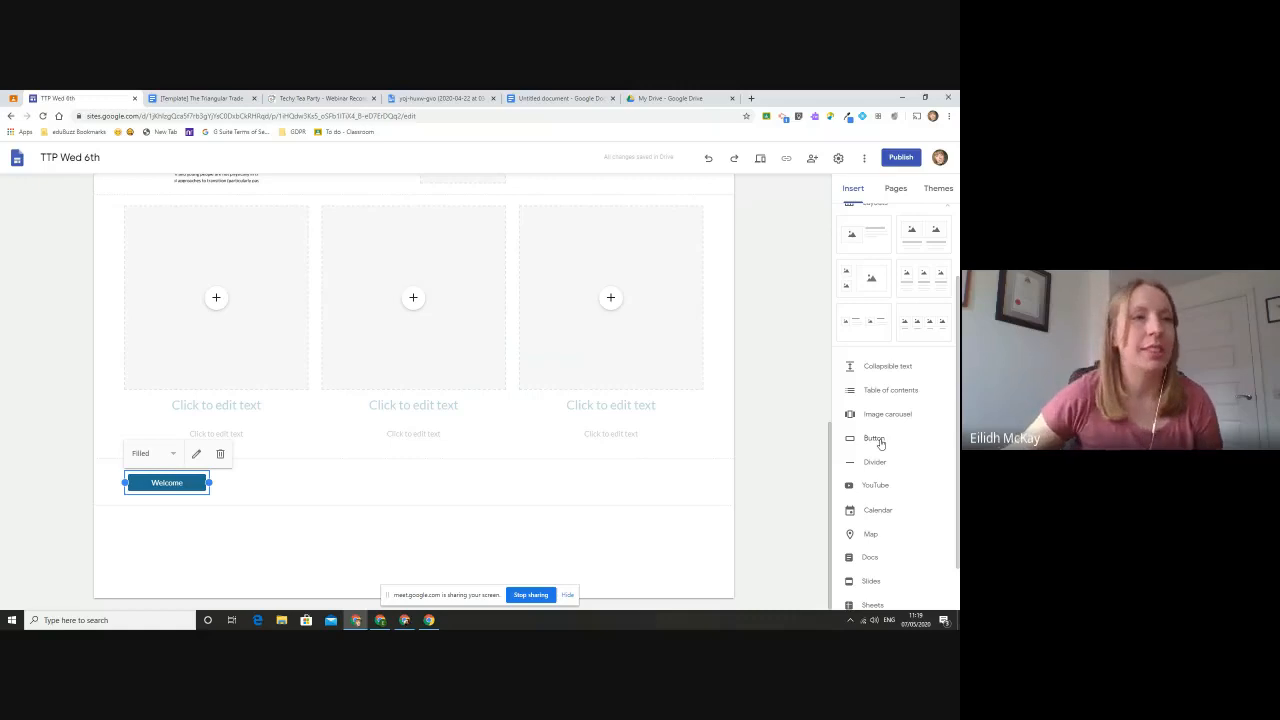
- Insert a second button named "Button 2" that links to the site's Resources page
left_click(874, 438)
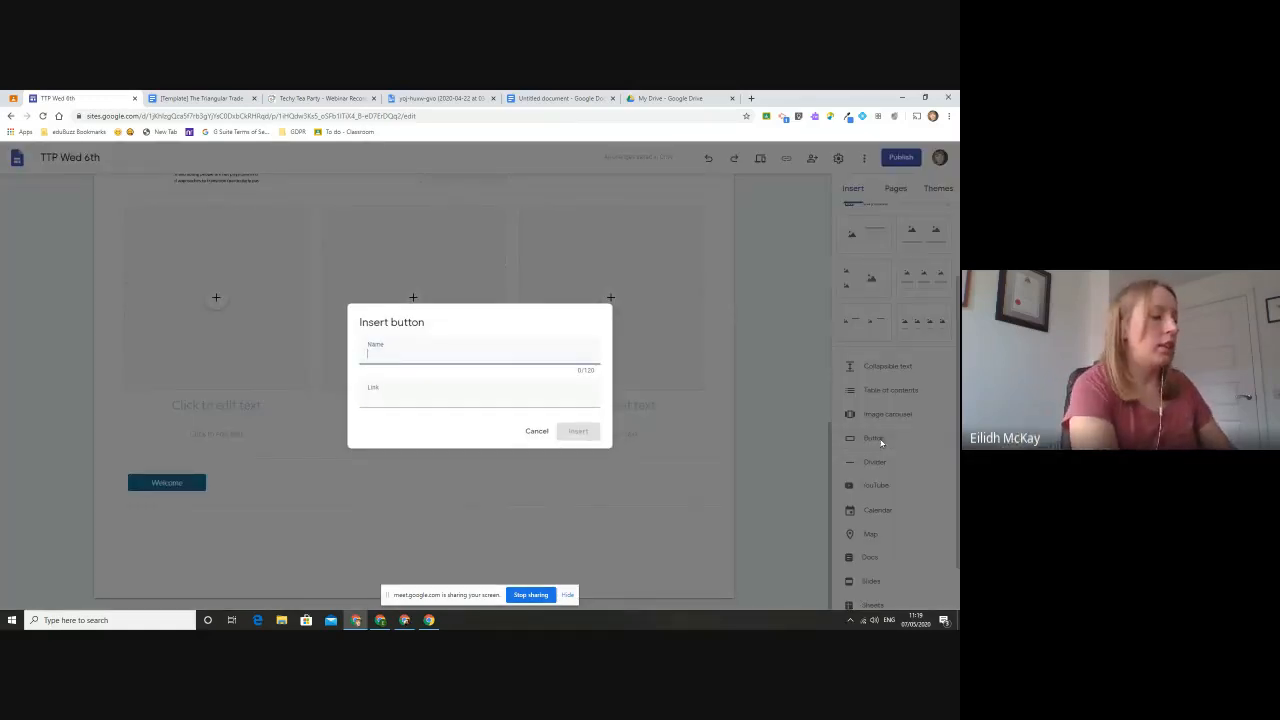
type("Button 2")
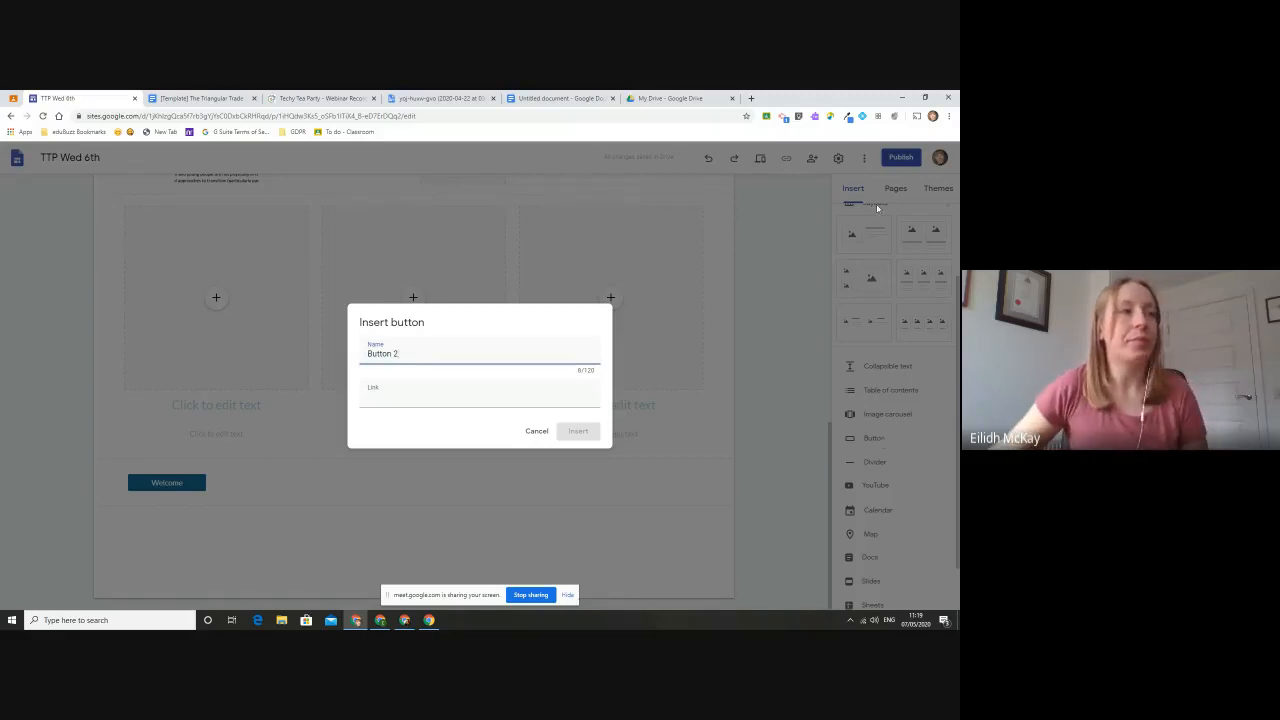
left_click(436, 398)
left_click(405, 460)
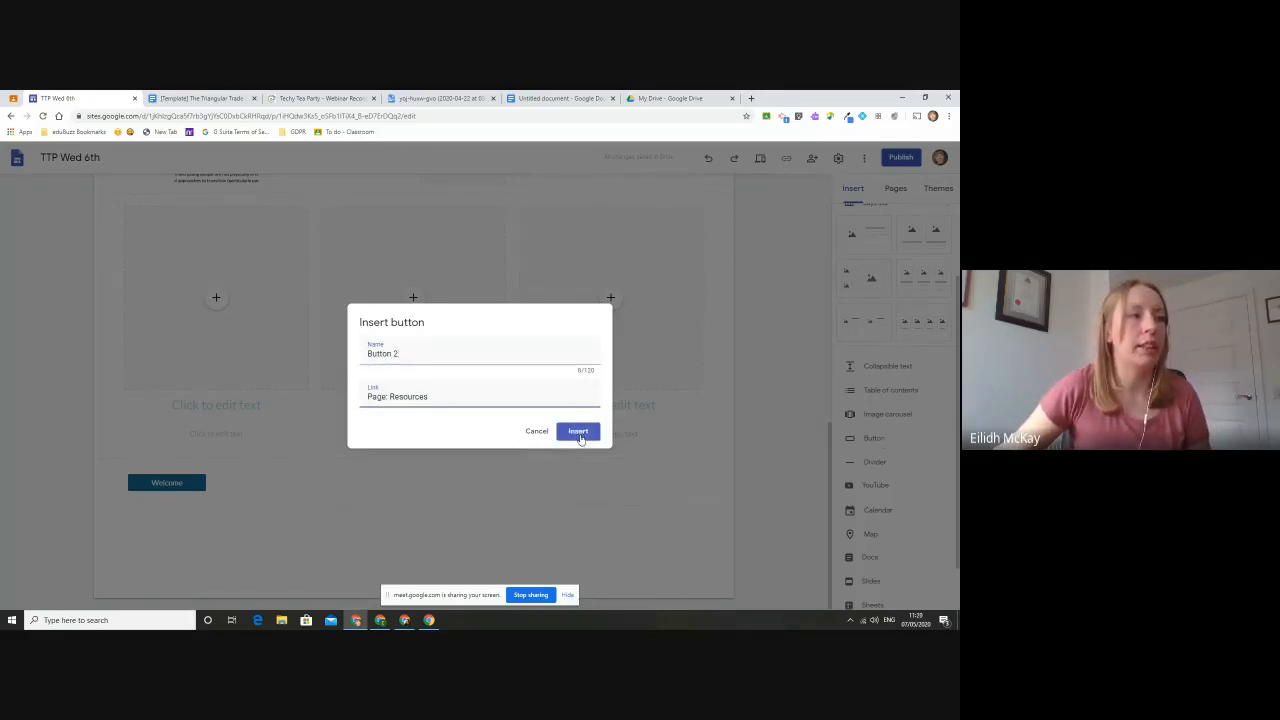
left_click(579, 434)
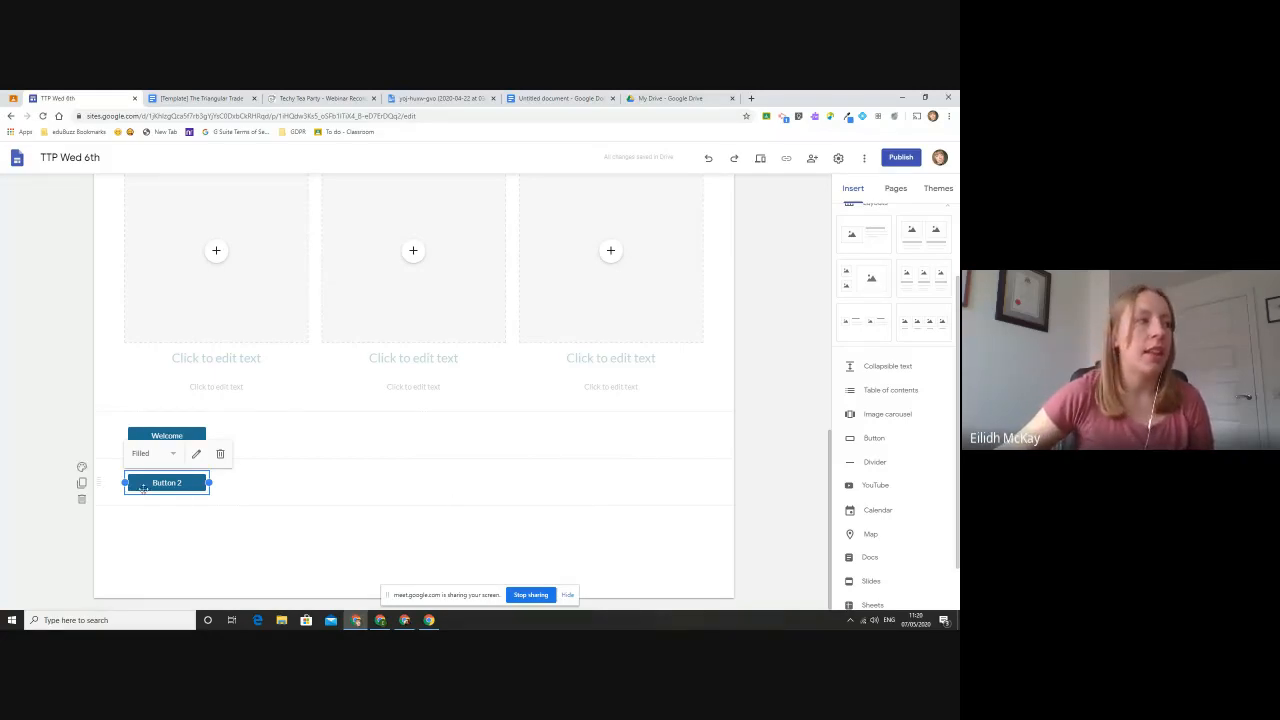
- Place Button 2 beside the Welcome button in the same row, and try to move that row higher on the page
left_click_drag(140, 489, 276, 487)
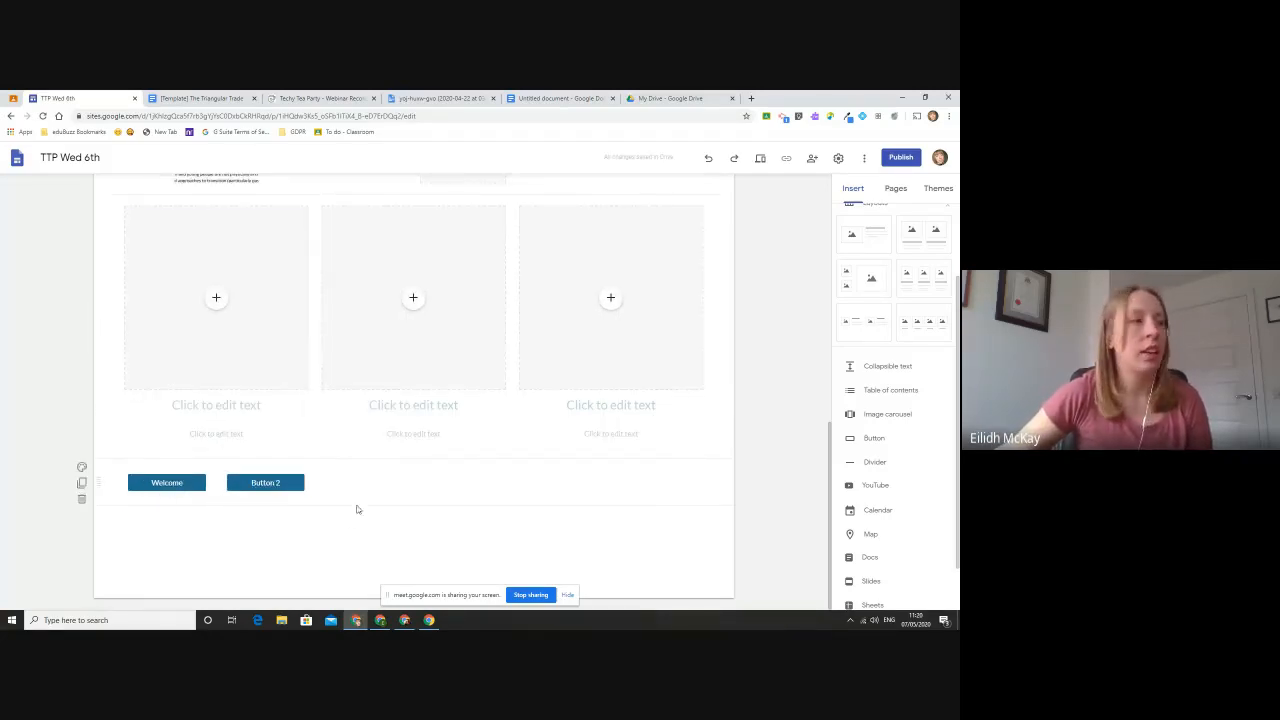
scroll(80, 531, "up", 1)
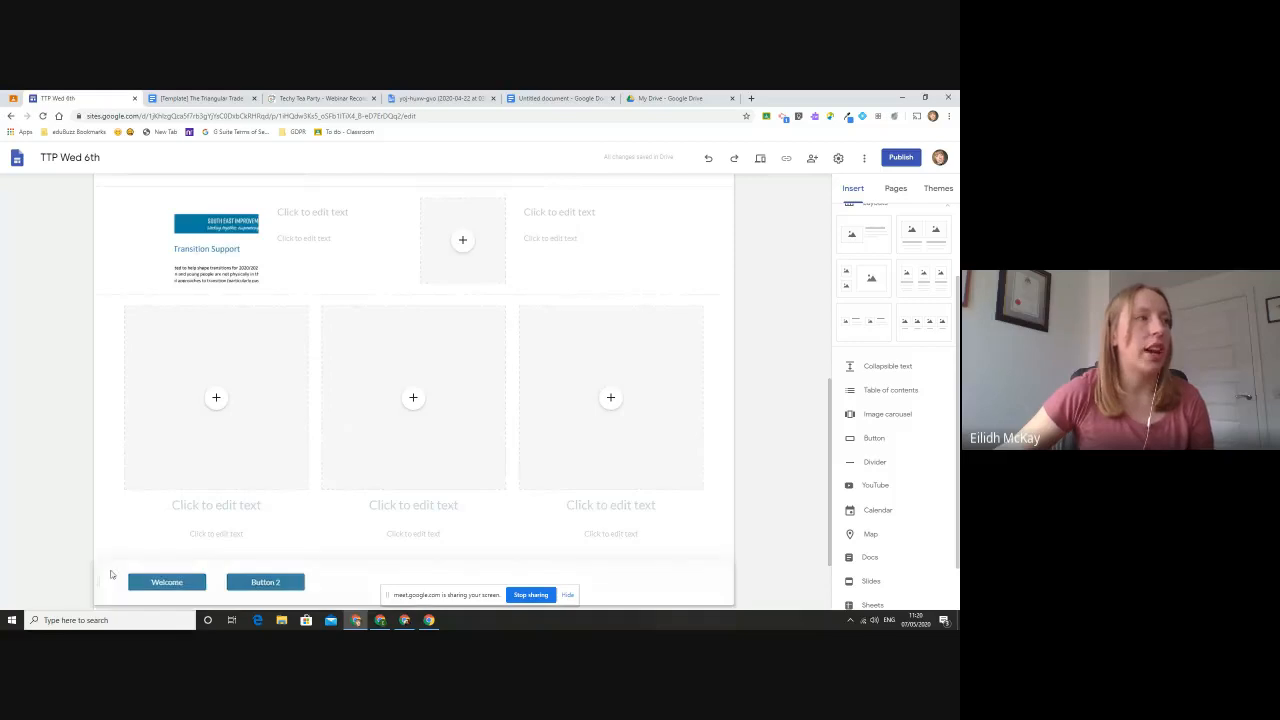
left_click_drag(106, 574, 130, 475)
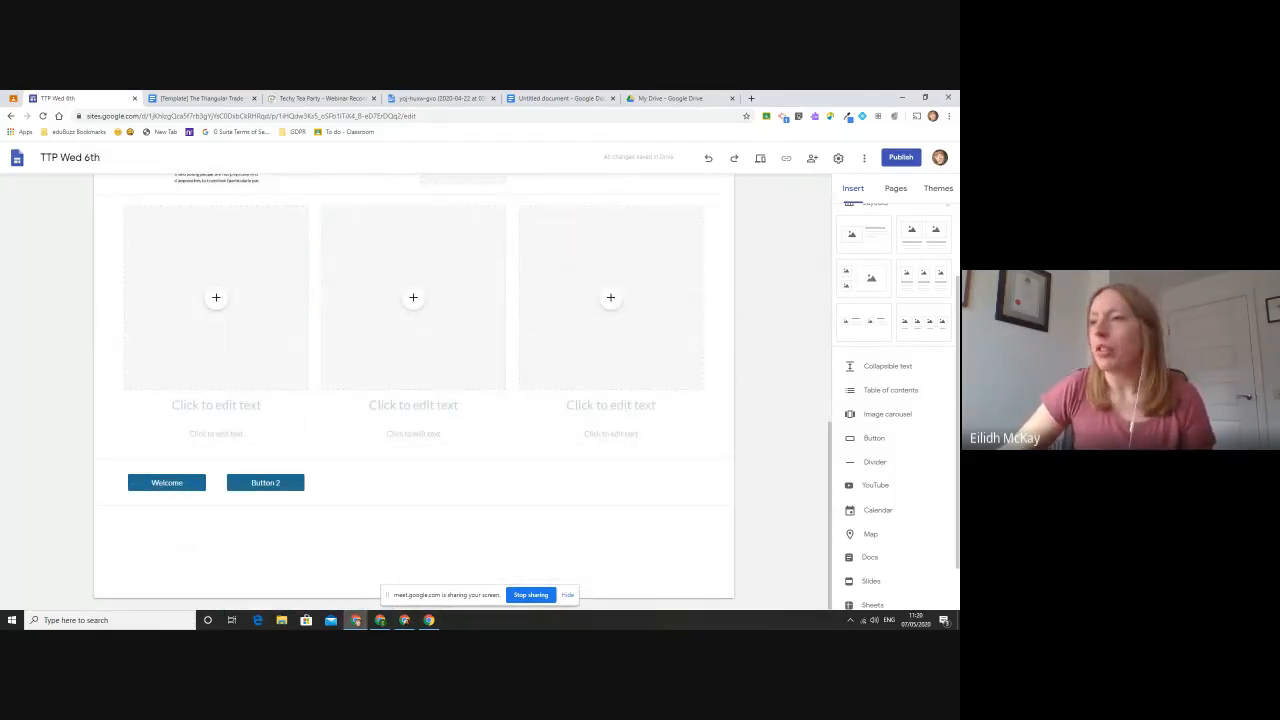
- Open the site's Welcome page and look over its content and the elements available to insert
scroll(749, 316, "up", 10)
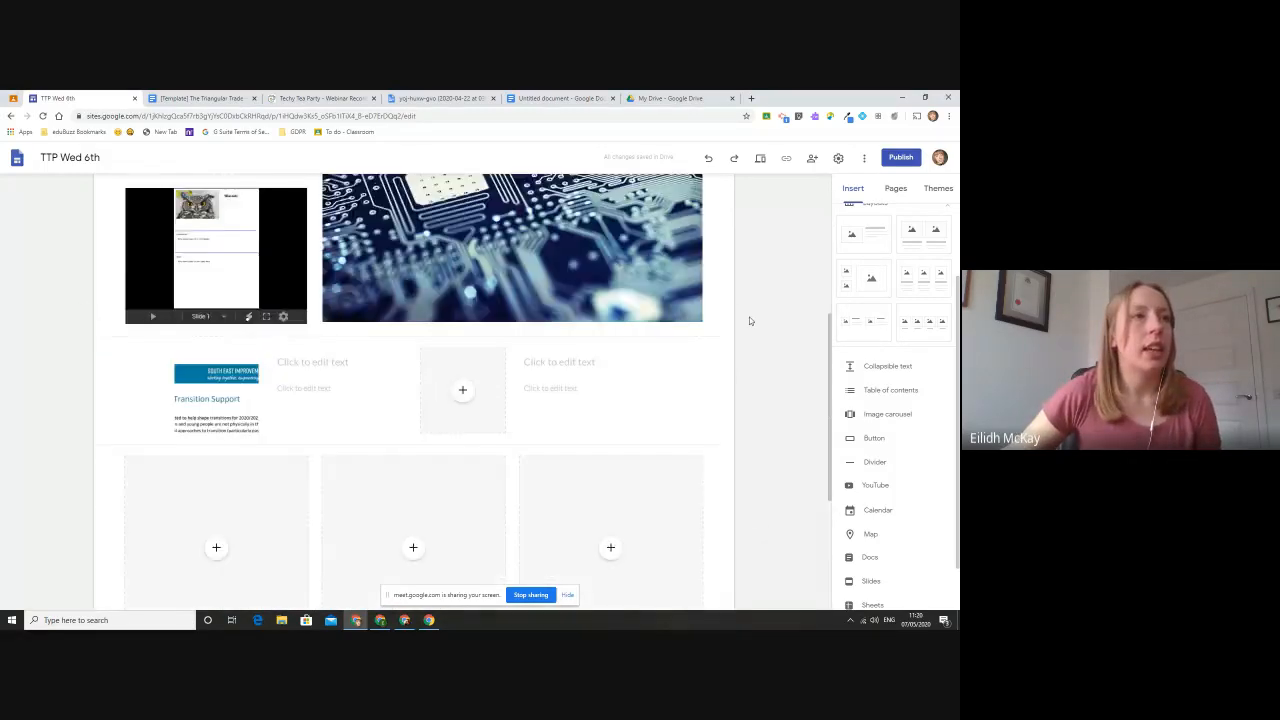
mouse_move(665, 192)
left_click(640, 214)
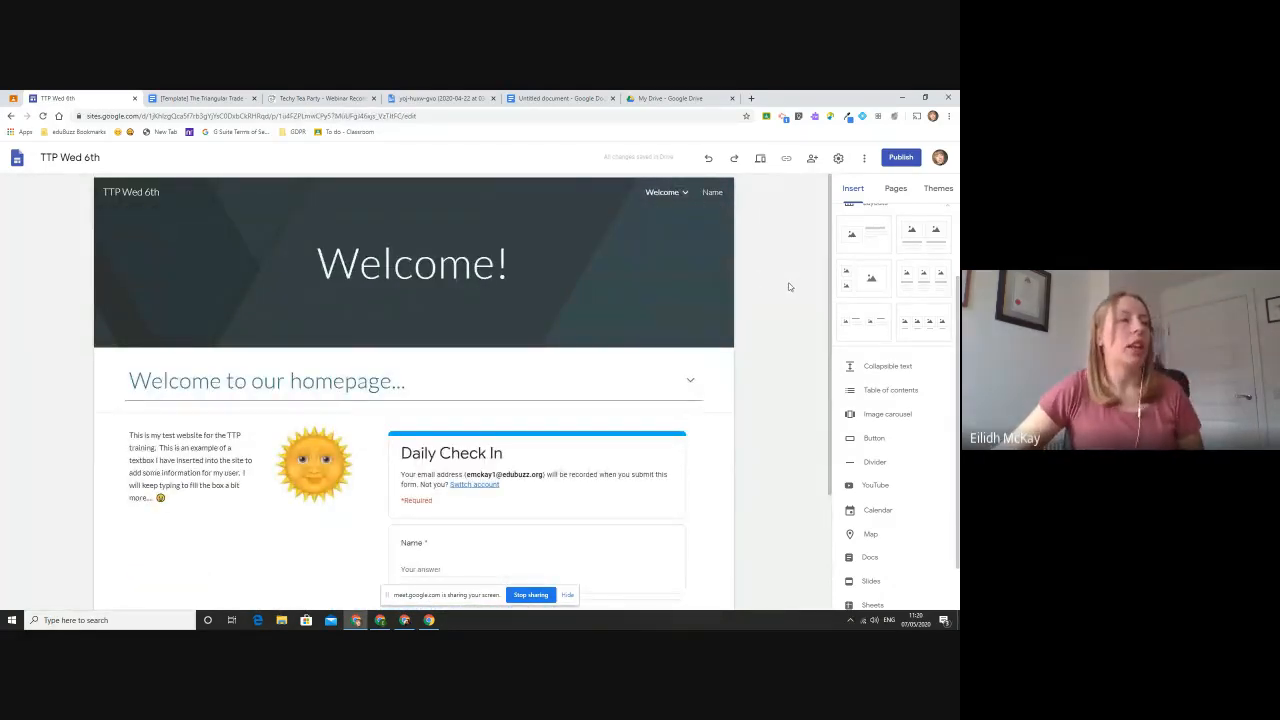
scroll(784, 281, "down", 3)
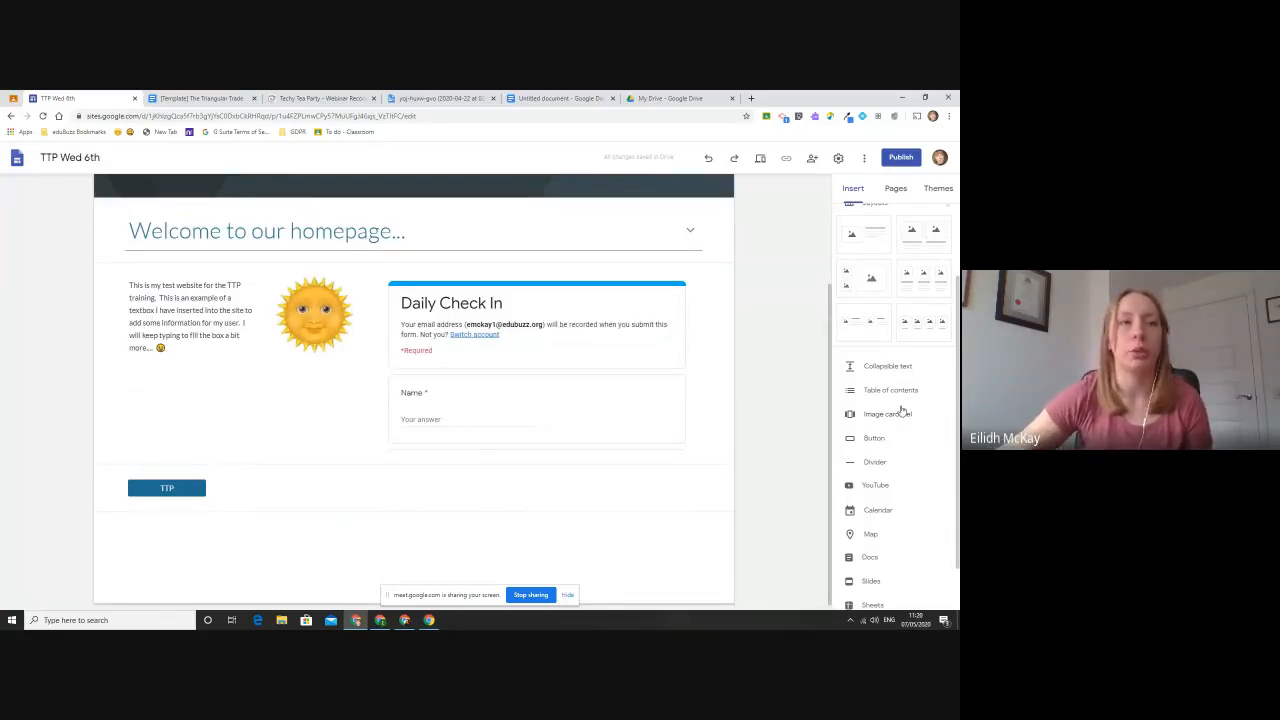
scroll(901, 411, "down", 2)
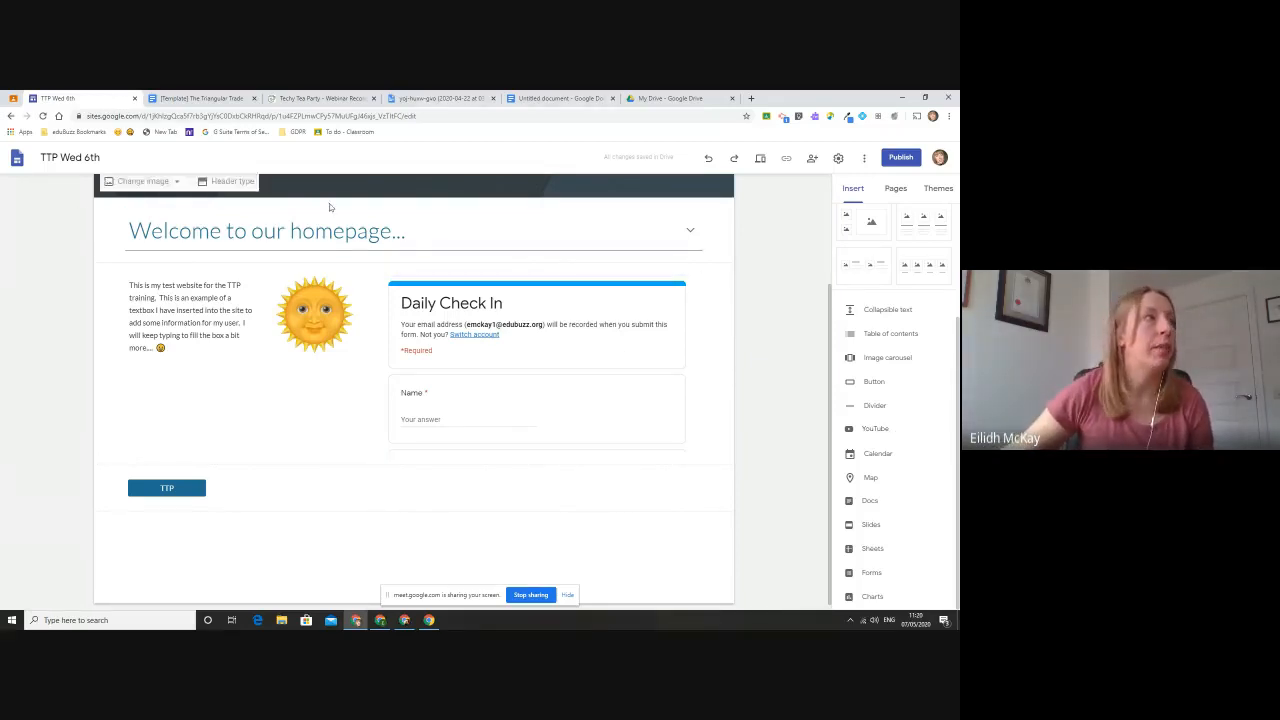
- Load YouTube in place of the Triangular Trade template document
left_click(228, 96)
left_click(262, 117)
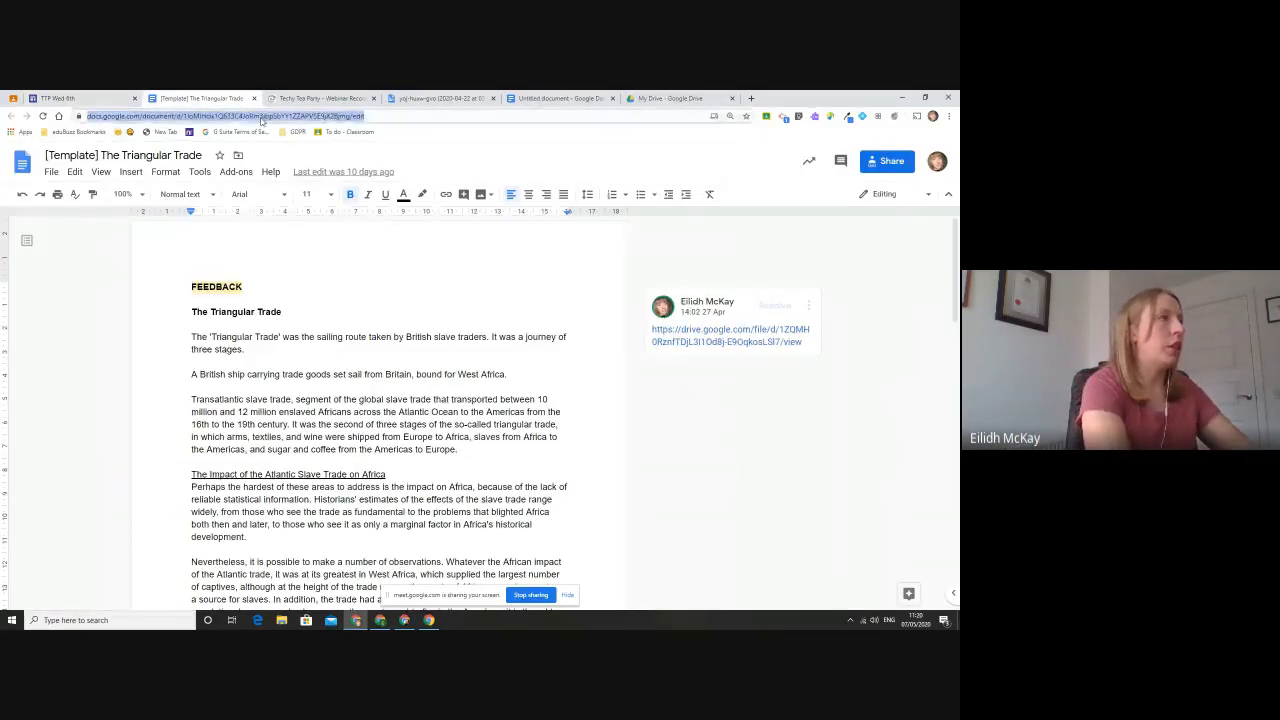
type("youtube")
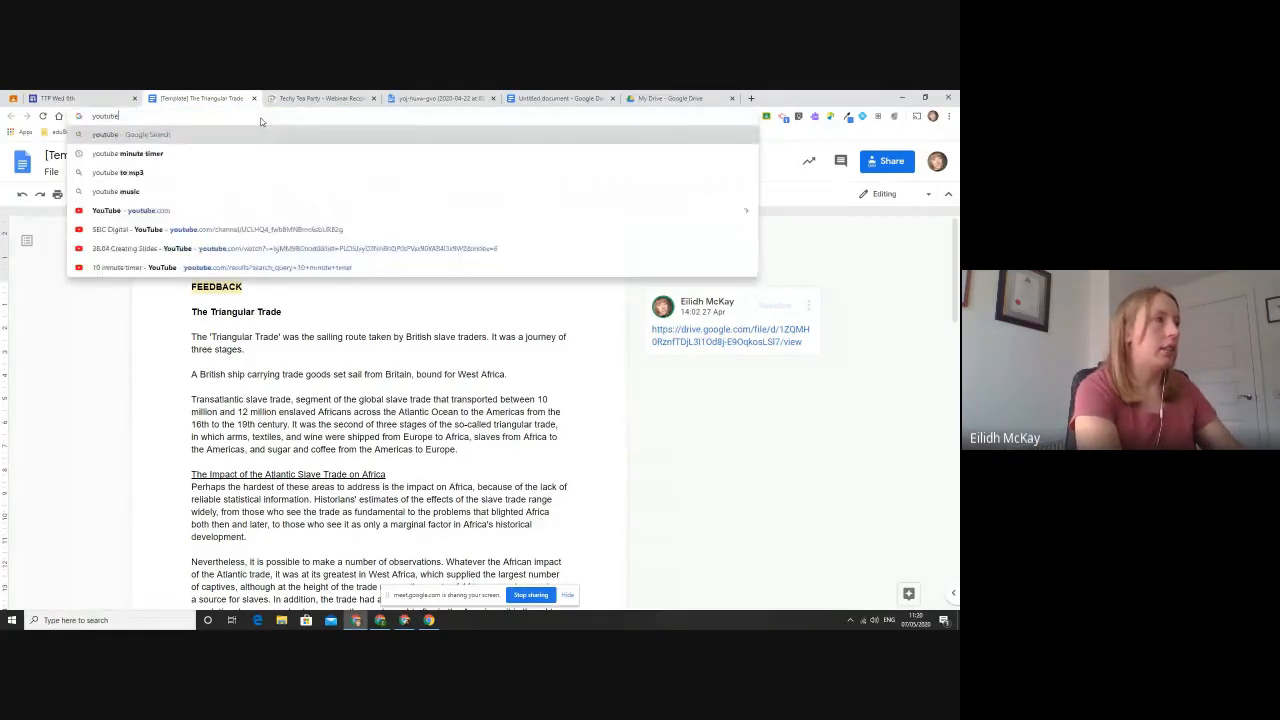
key("Return")
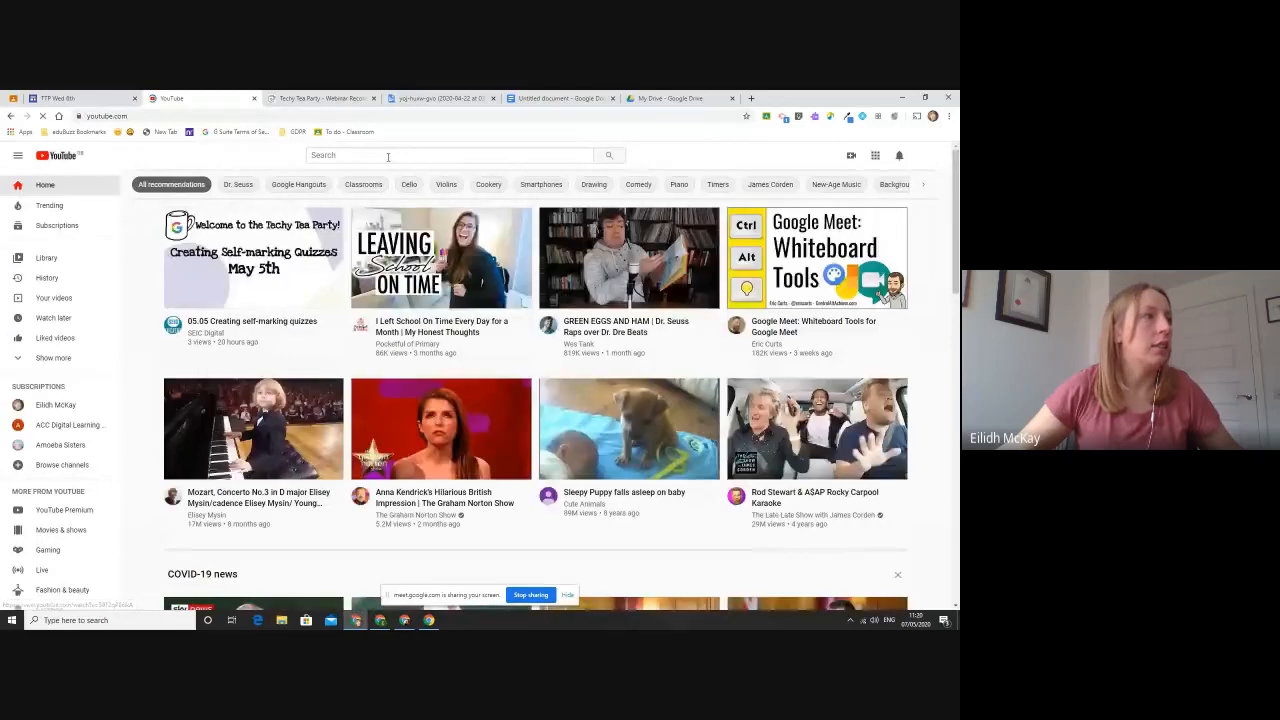
- Open the SEIC Digital channel from its self-marking quizzes video and look through its popular uploads and created playlists
left_click(176, 327)
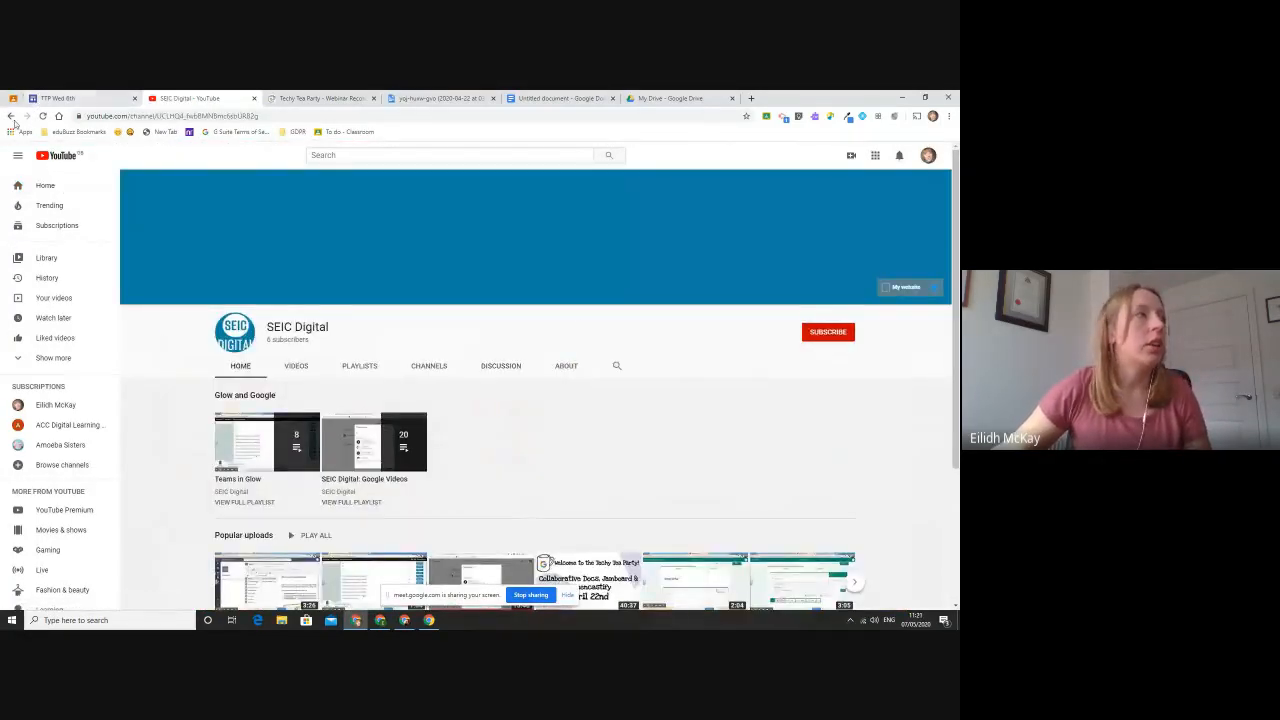
left_click(11, 116)
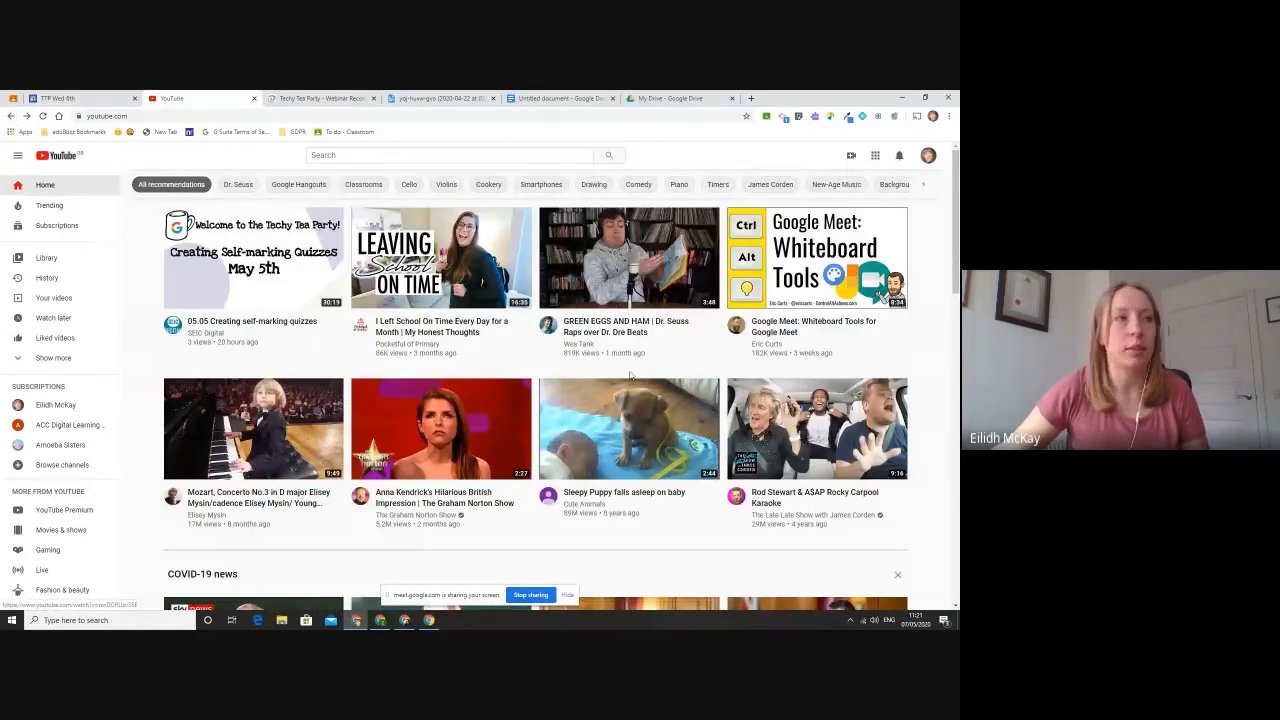
left_click(174, 326)
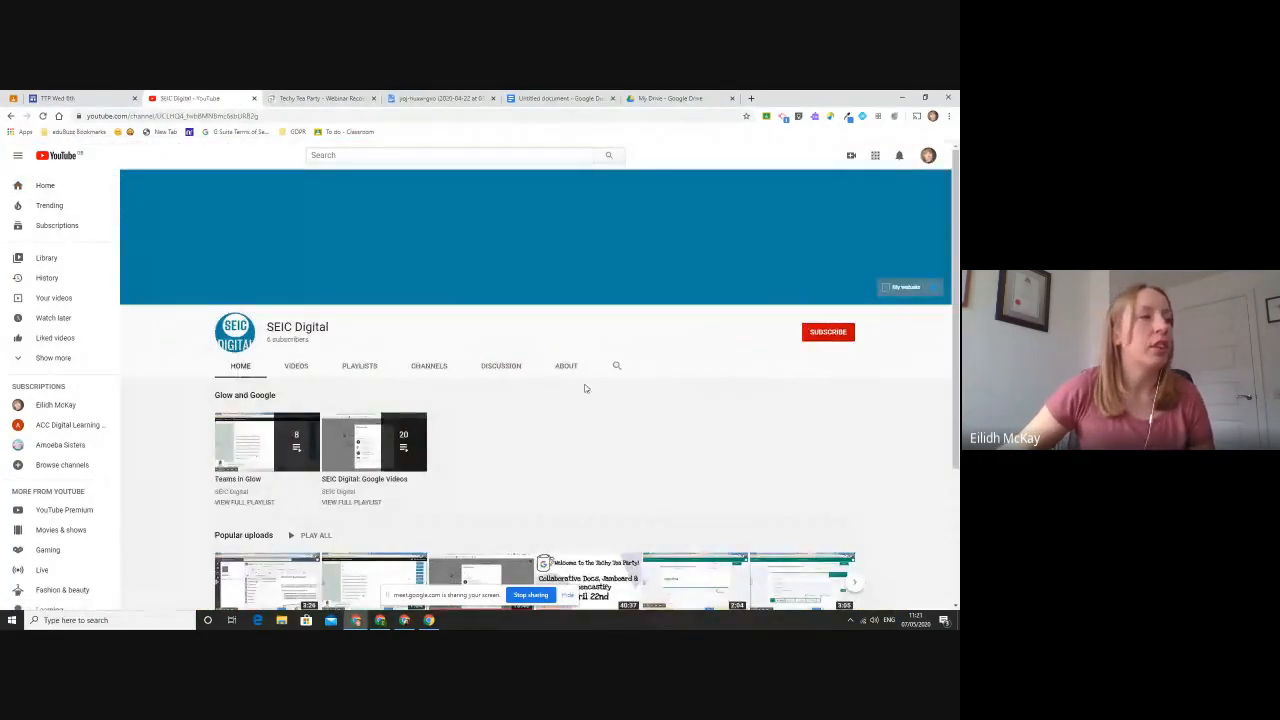
scroll(585, 386, "down", 2)
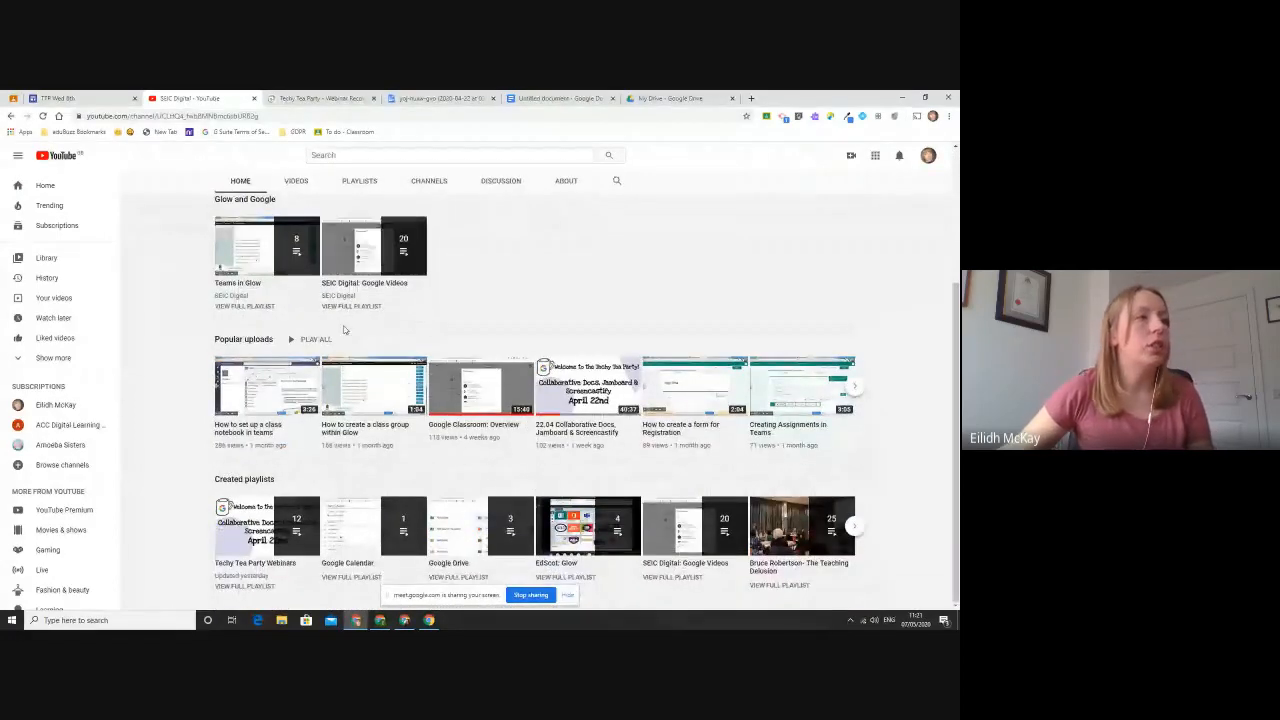
scroll(517, 321, "up", 2)
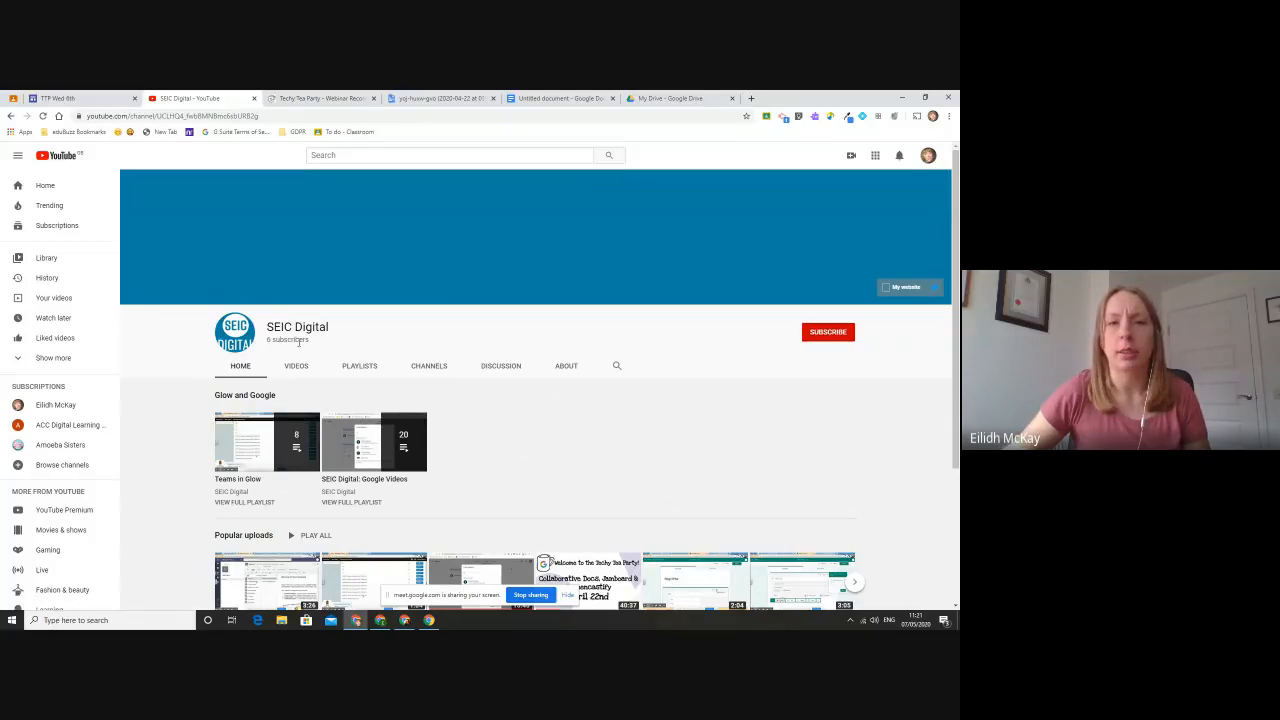
scroll(471, 363, "down", 4)
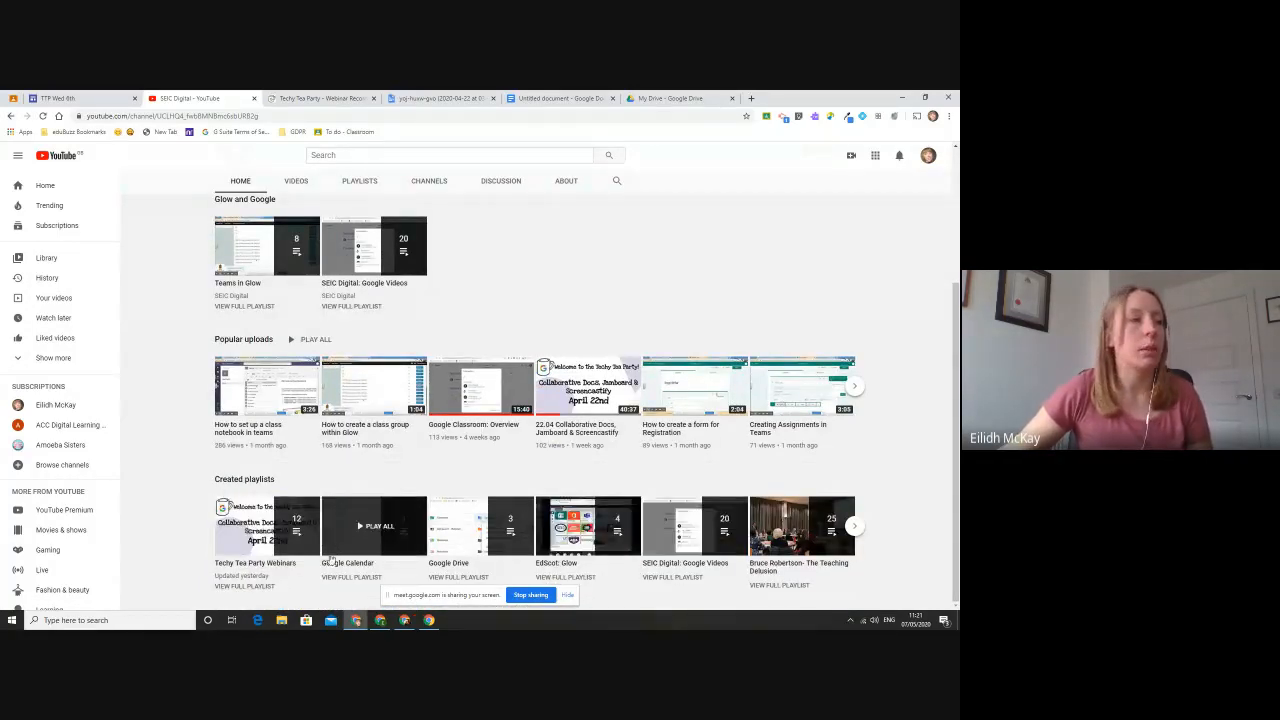
- Open the 24.04 Google Drive video from the Techy Tea Party Webinars playlist and pause it
left_click(243, 587)
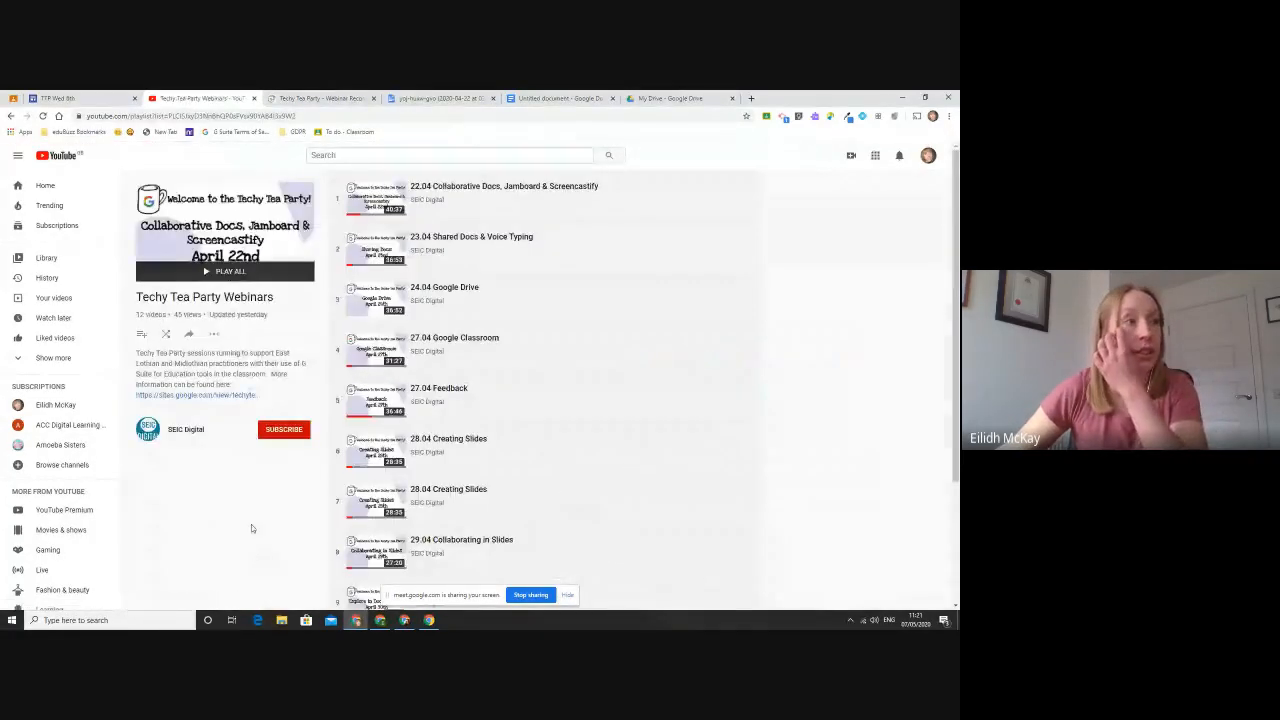
scroll(353, 255, "down", 1)
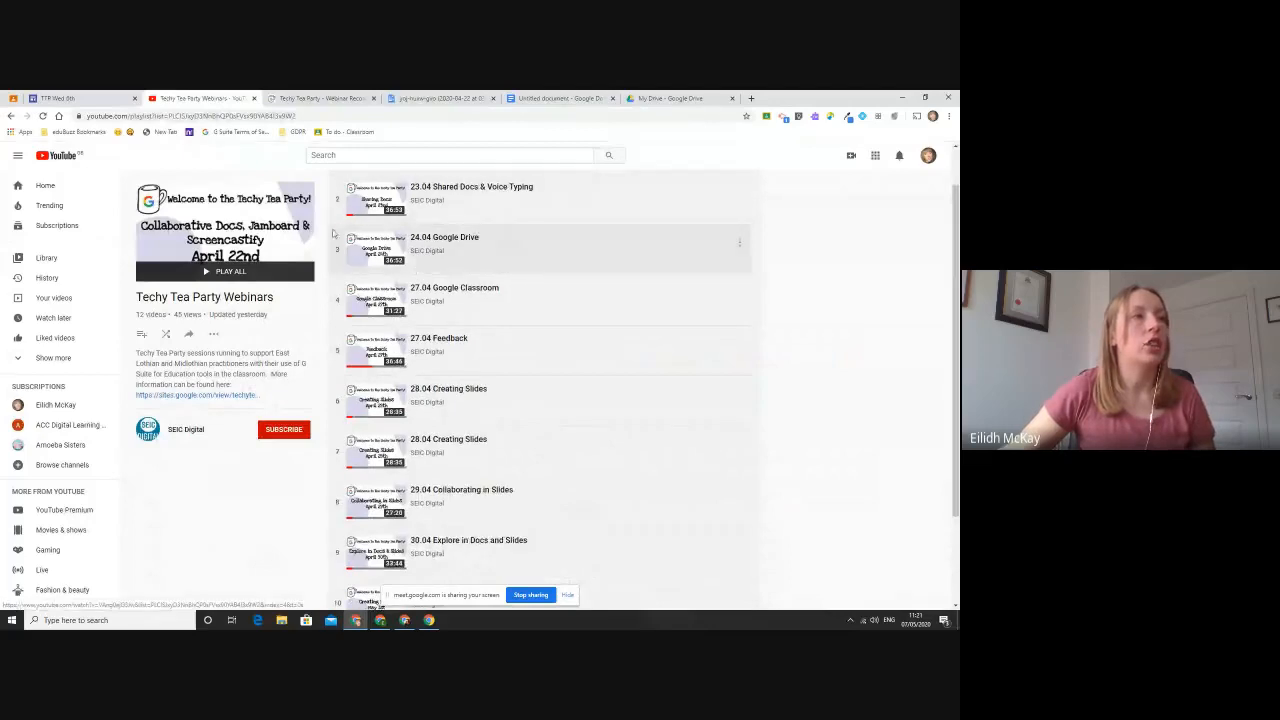
left_click(354, 254)
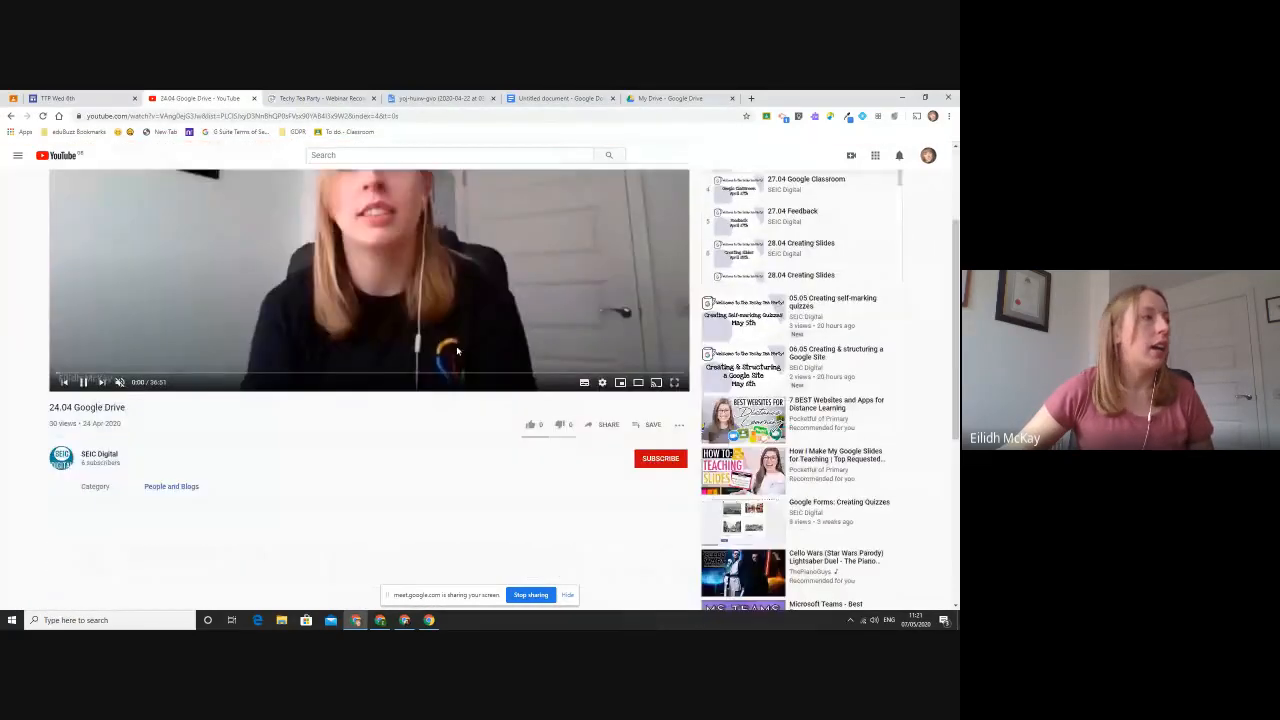
left_click(457, 350)
- Copy the share link of the 24.04 Google Drive video
scroll(607, 230, "down", 2)
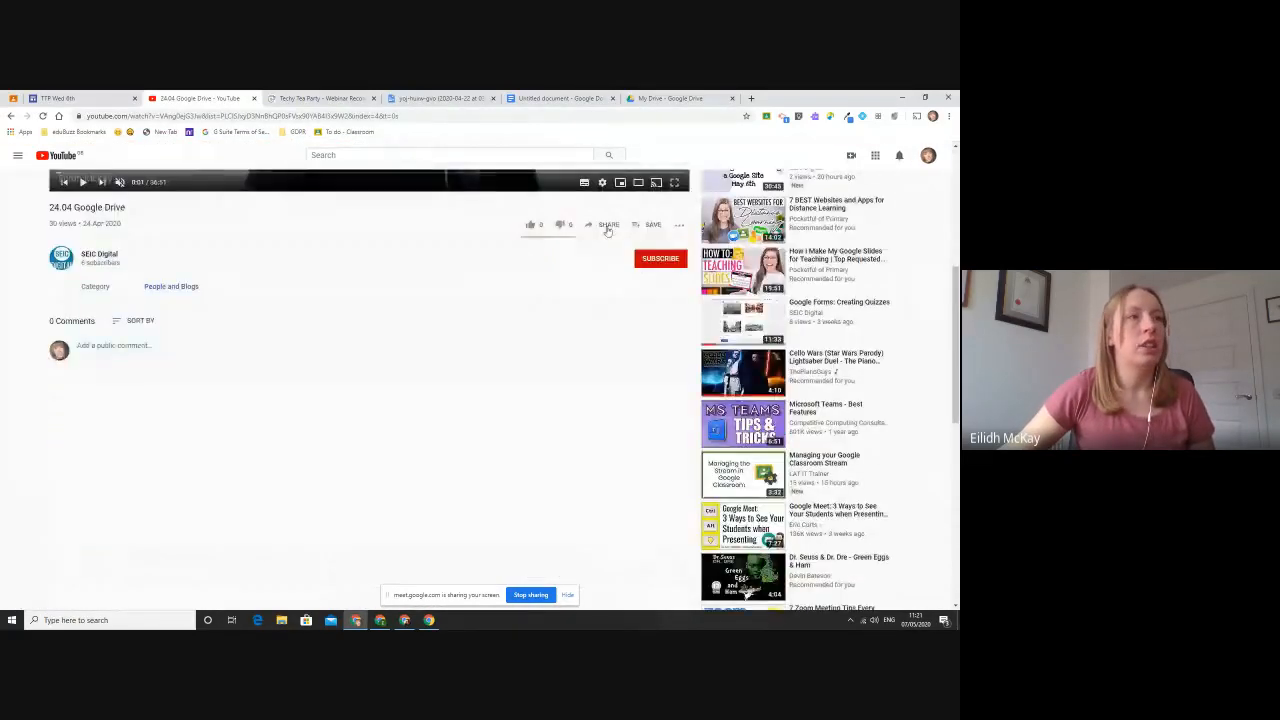
scroll(609, 256, "up", 2)
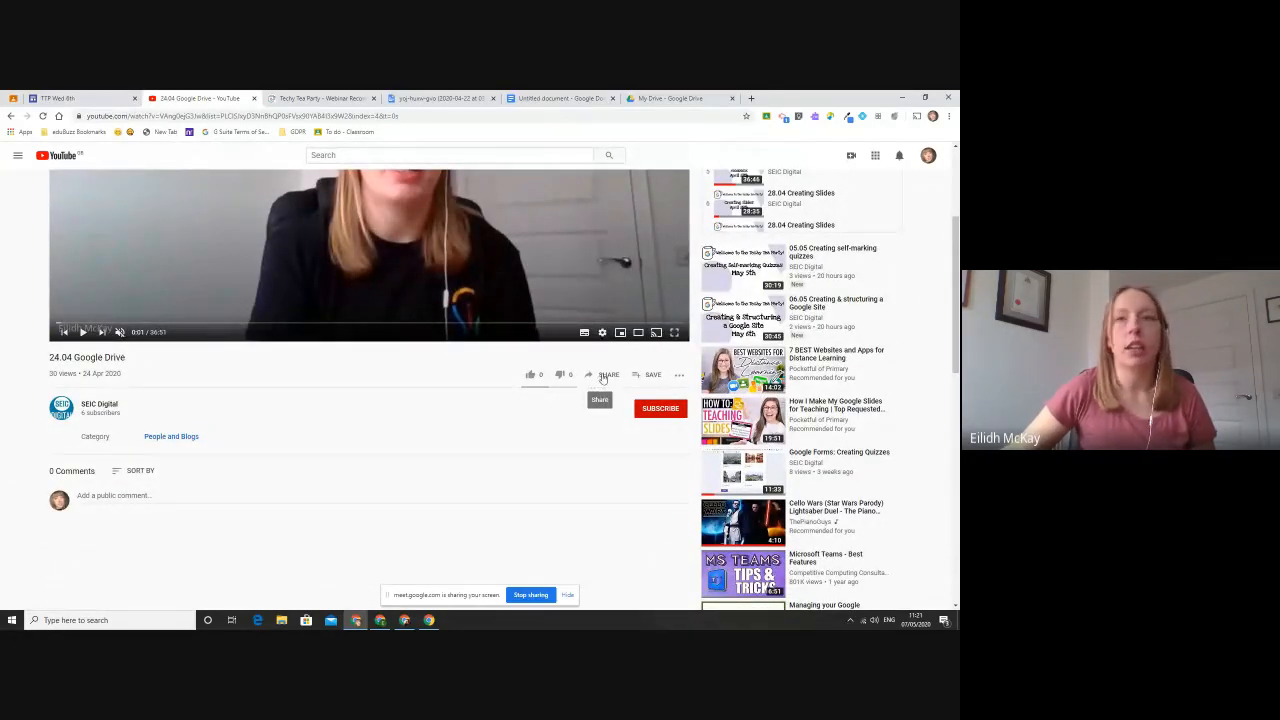
left_click(603, 376)
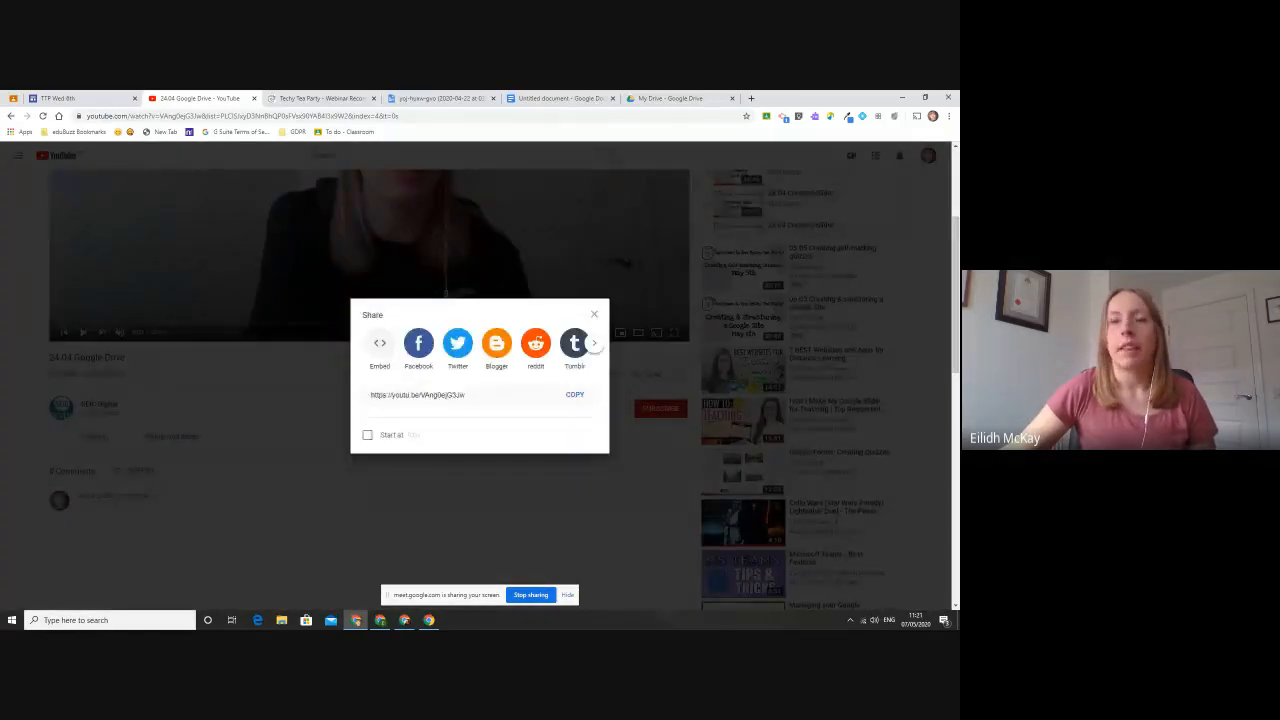
left_click(575, 395)
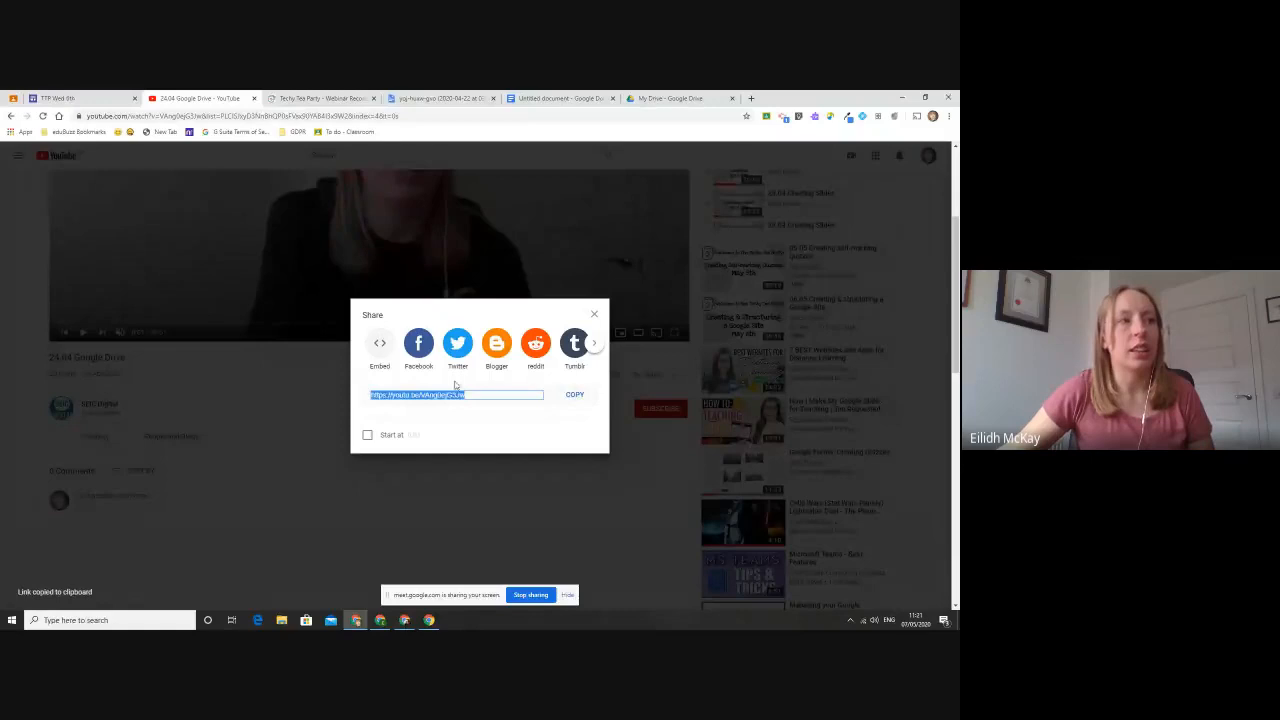
- Embed the copied YouTube video by URL beside the TTP button on the TTP Wed 6th site's Welcome page
left_click(60, 98)
double_click(513, 499)
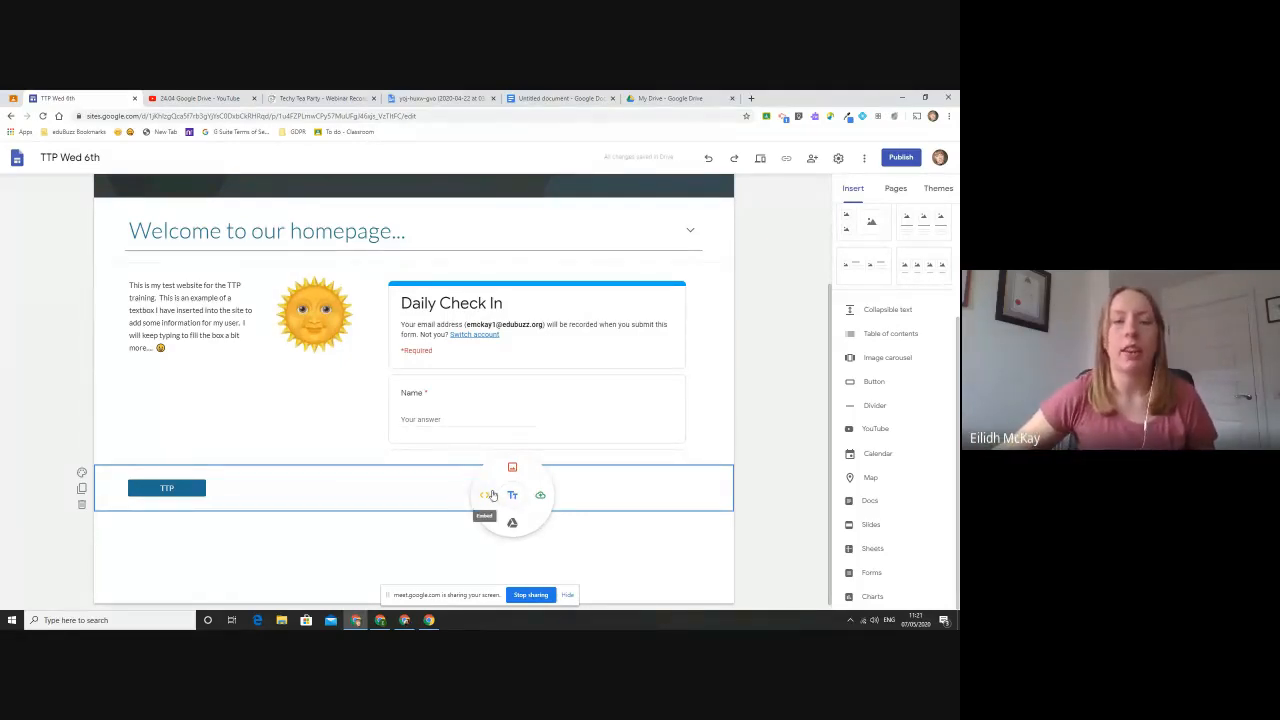
left_click(486, 495)
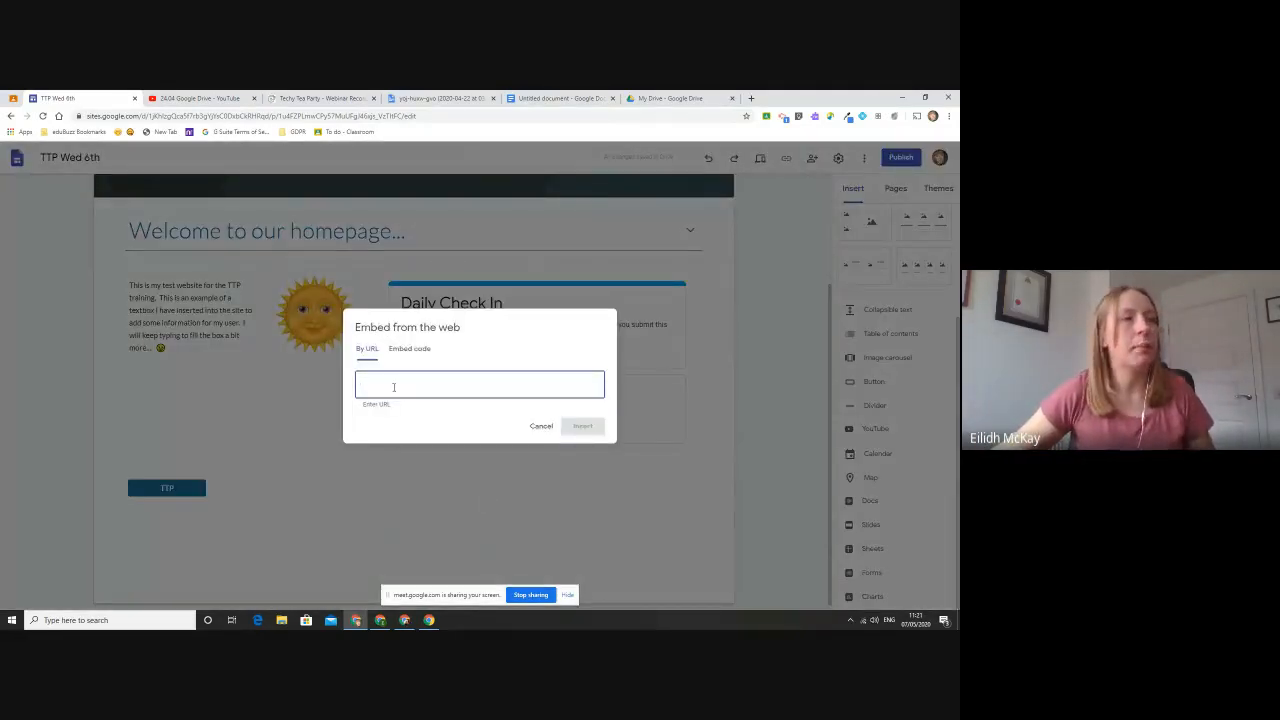
right_click(428, 380)
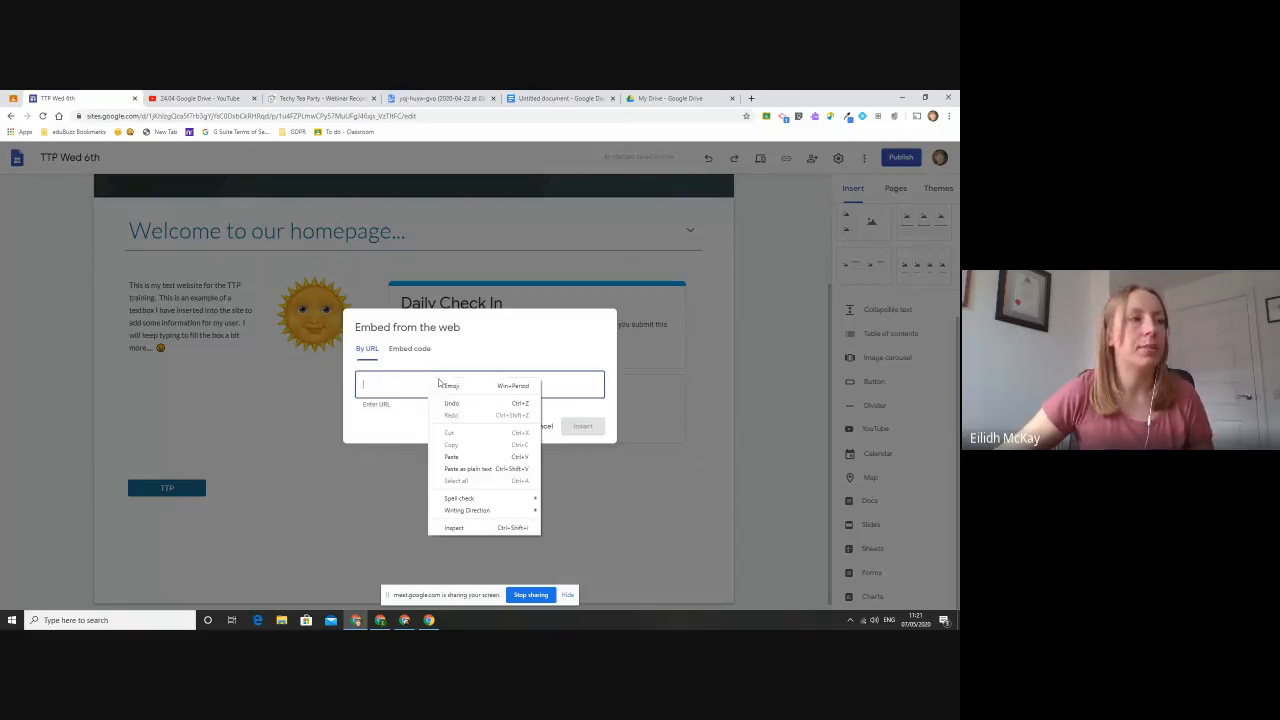
left_click(481, 457)
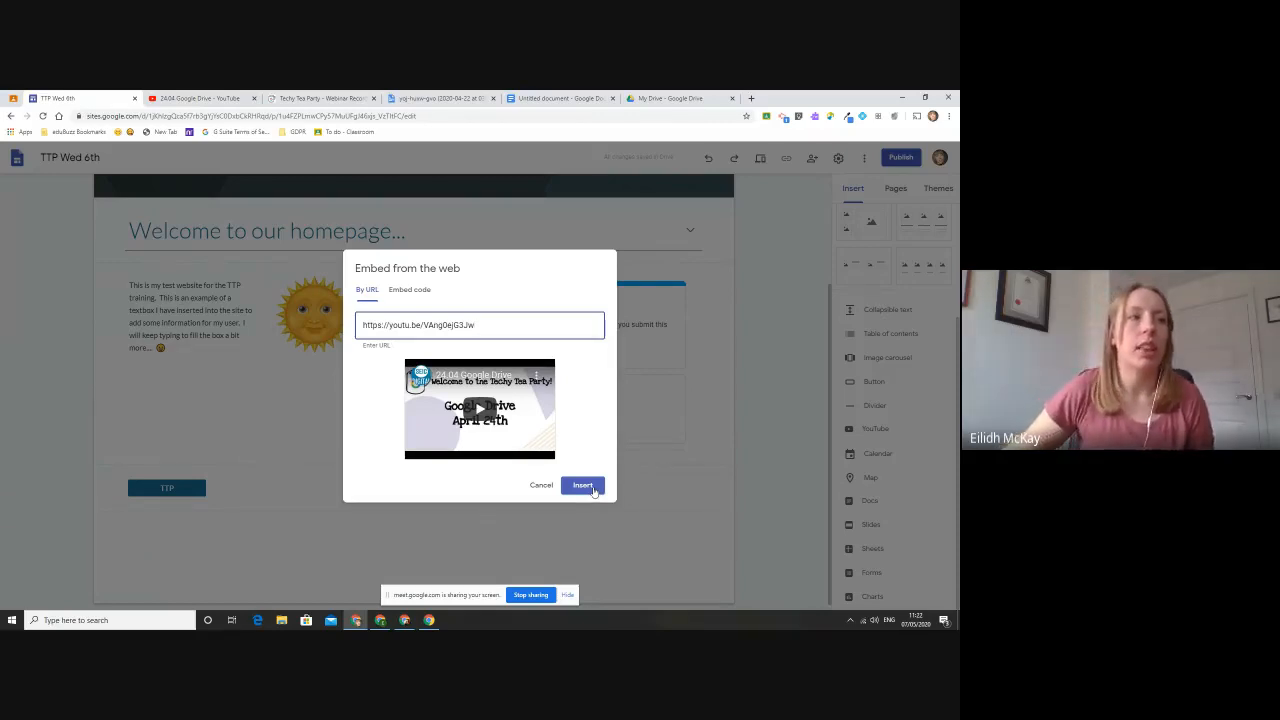
left_click(583, 486)
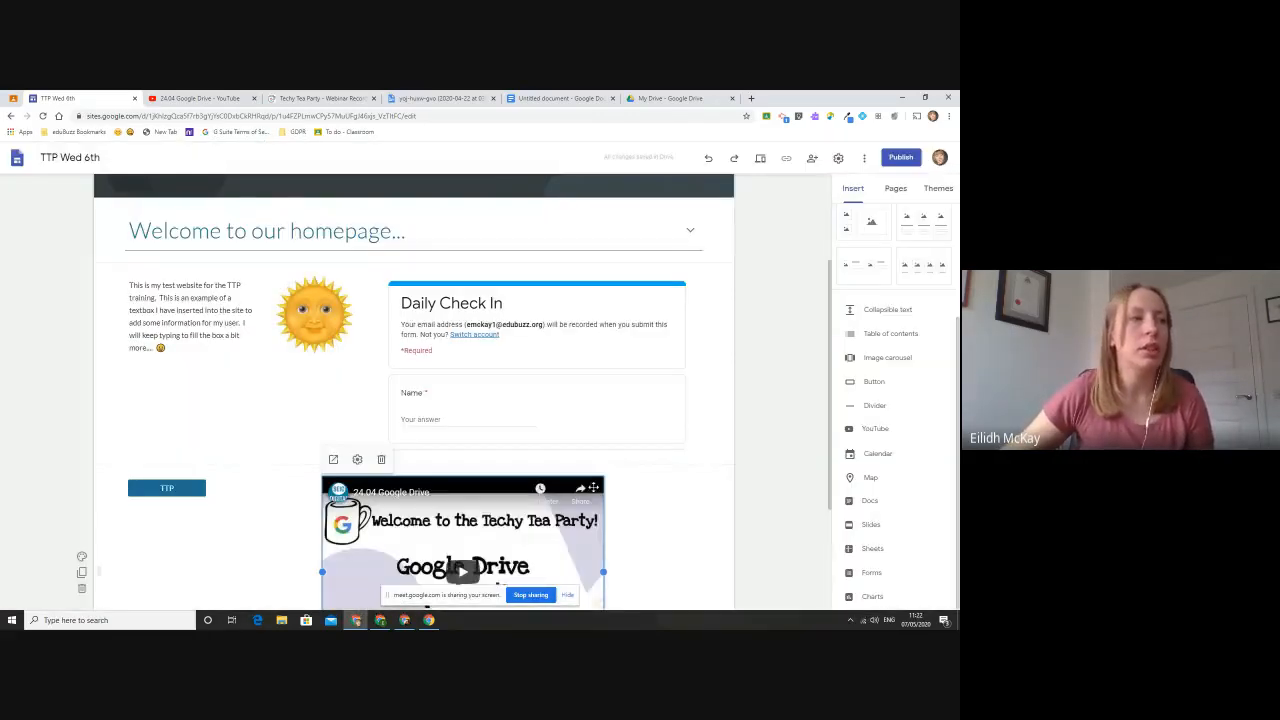
- View the option for embedding web content by HTML code below the video, and close it without inserting anything
scroll(594, 487, "down", 4)
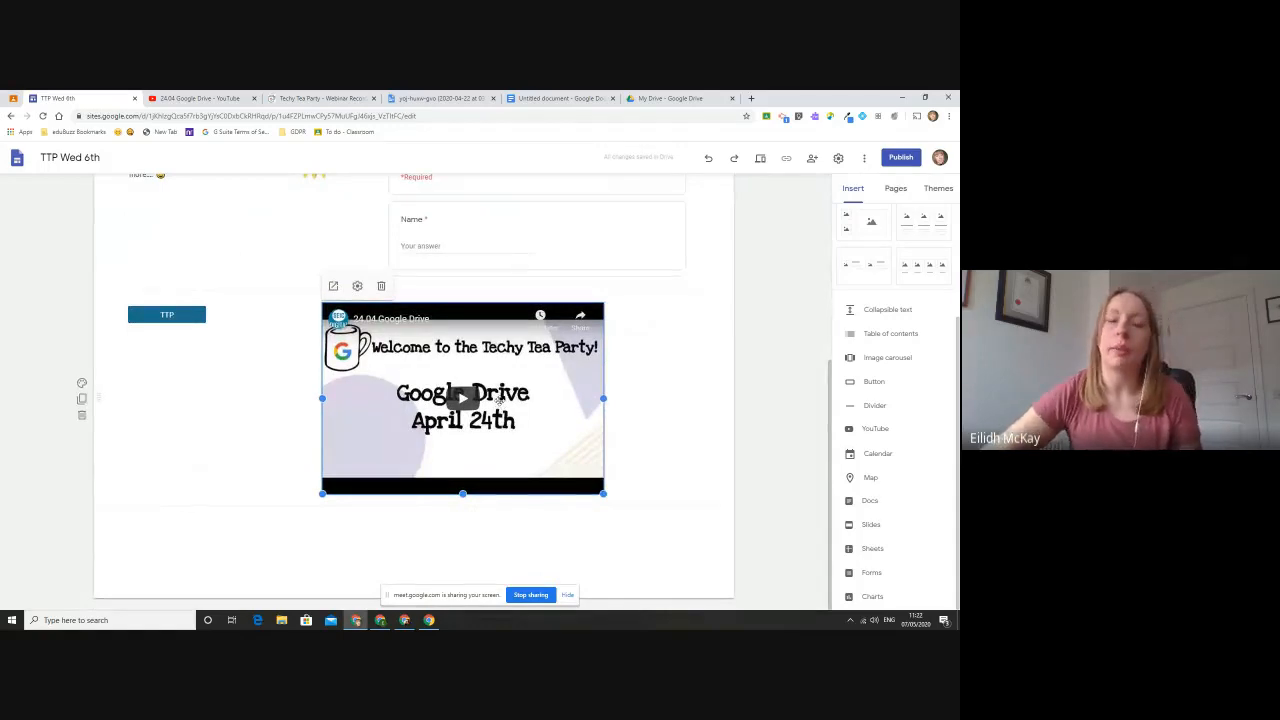
double_click(228, 509)
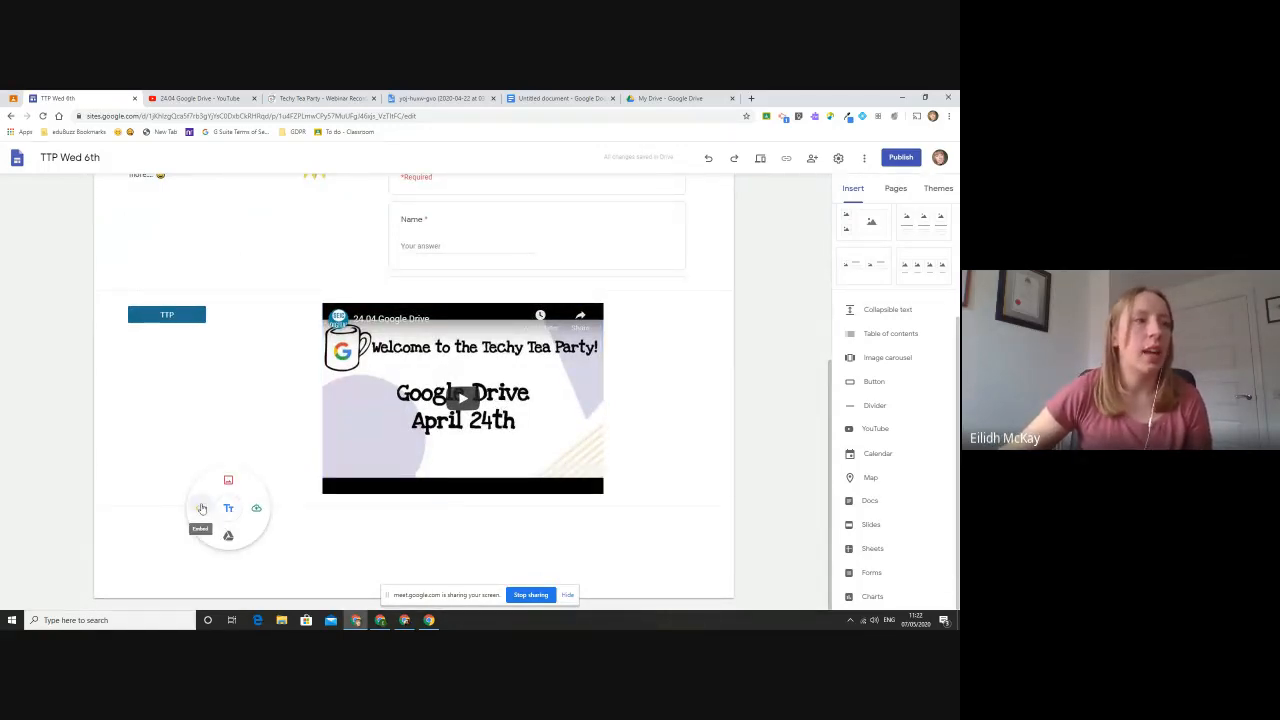
left_click(203, 509)
left_click(408, 347)
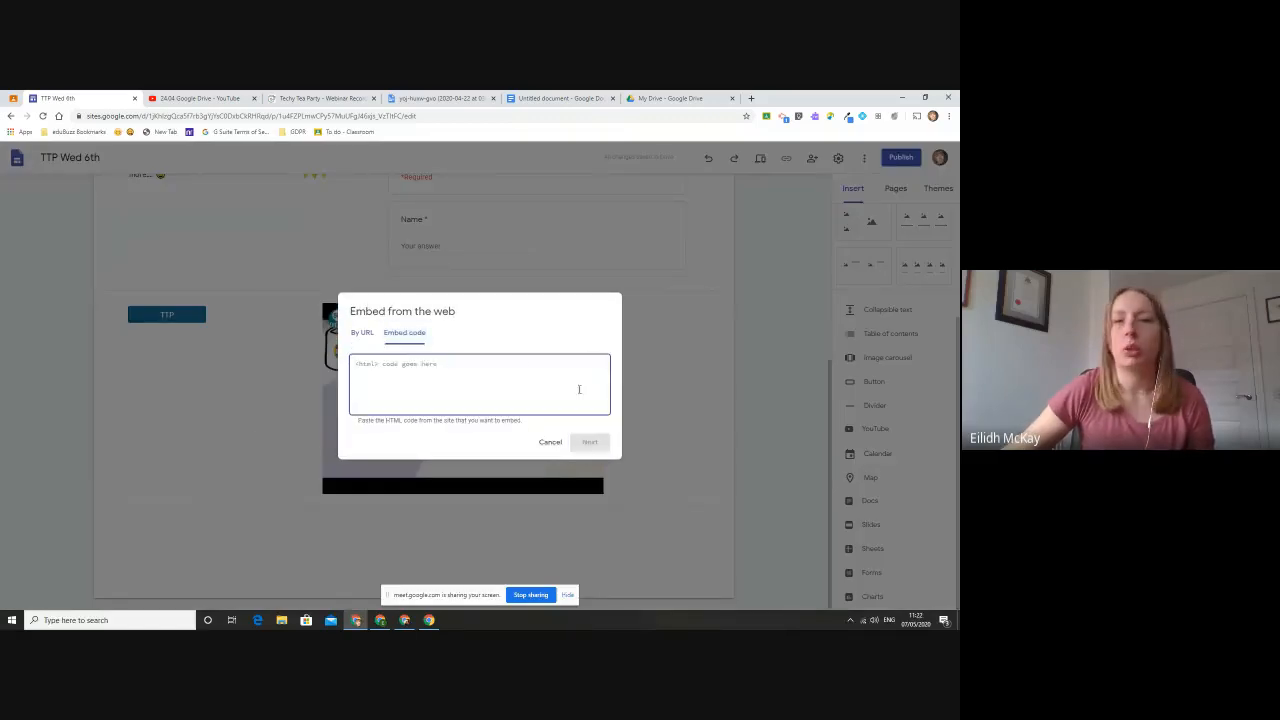
left_click(549, 443)
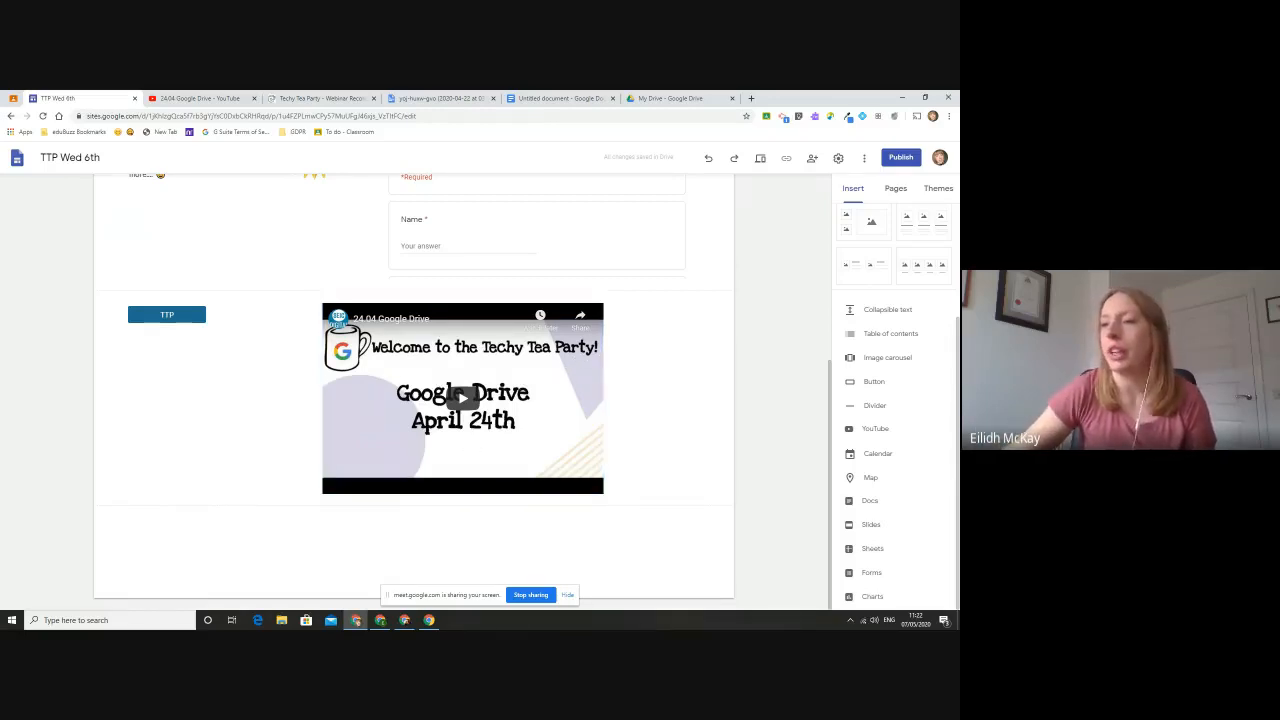
- Open the Techy Tea Party site's Home page and look at its embedded Calendar of Events and tweets
scroll(772, 344, "up", 3)
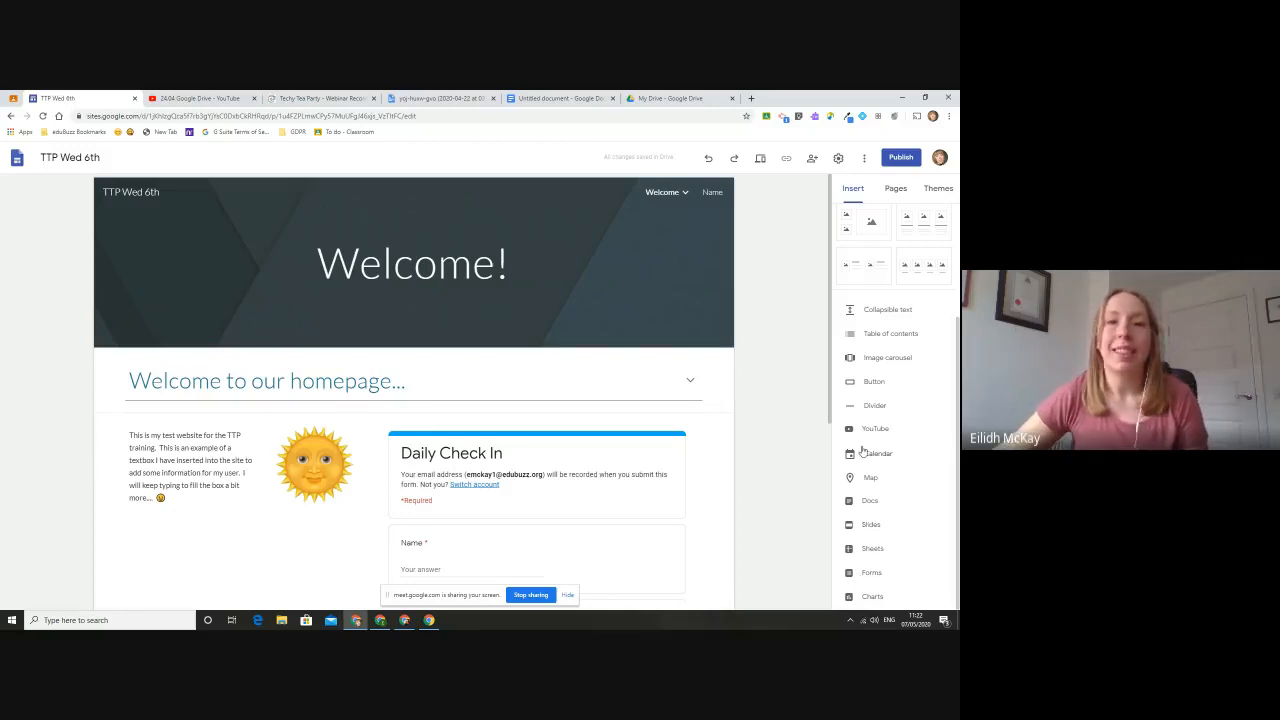
left_click(339, 96)
scroll(600, 300, "up", 3)
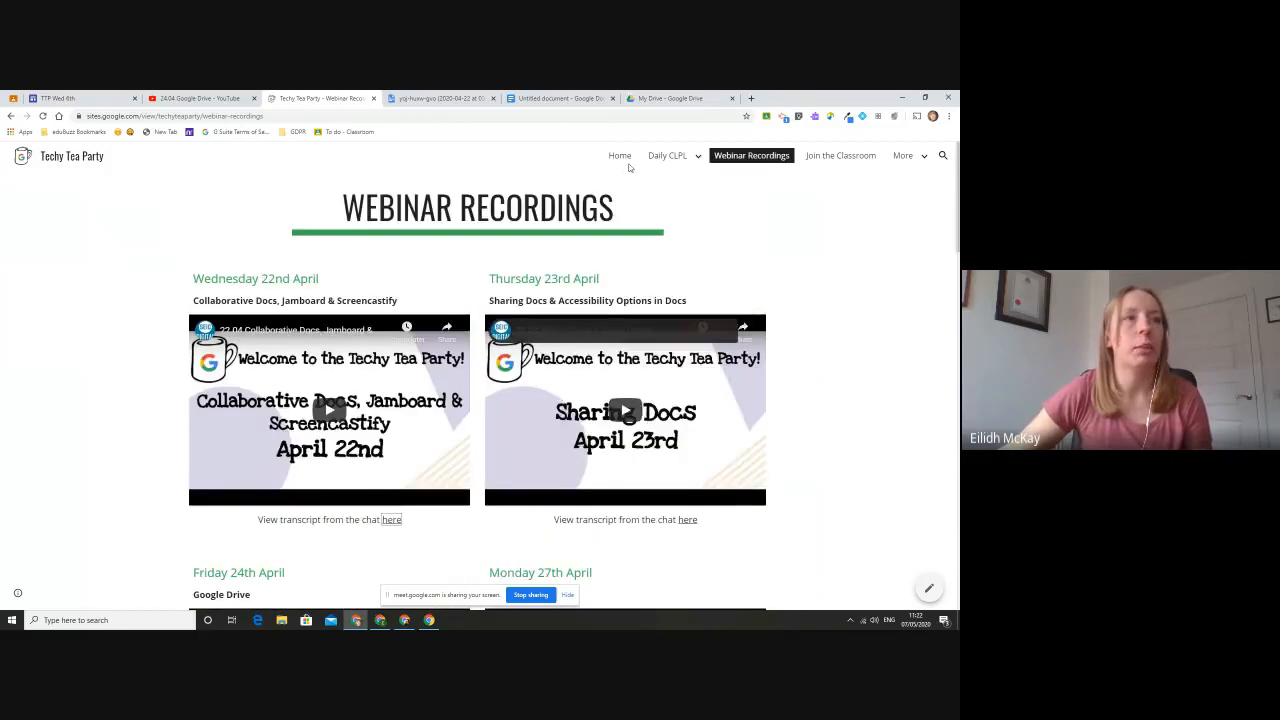
left_click(625, 160)
scroll(869, 335, "down", 3)
scroll(869, 336, "down", 1)
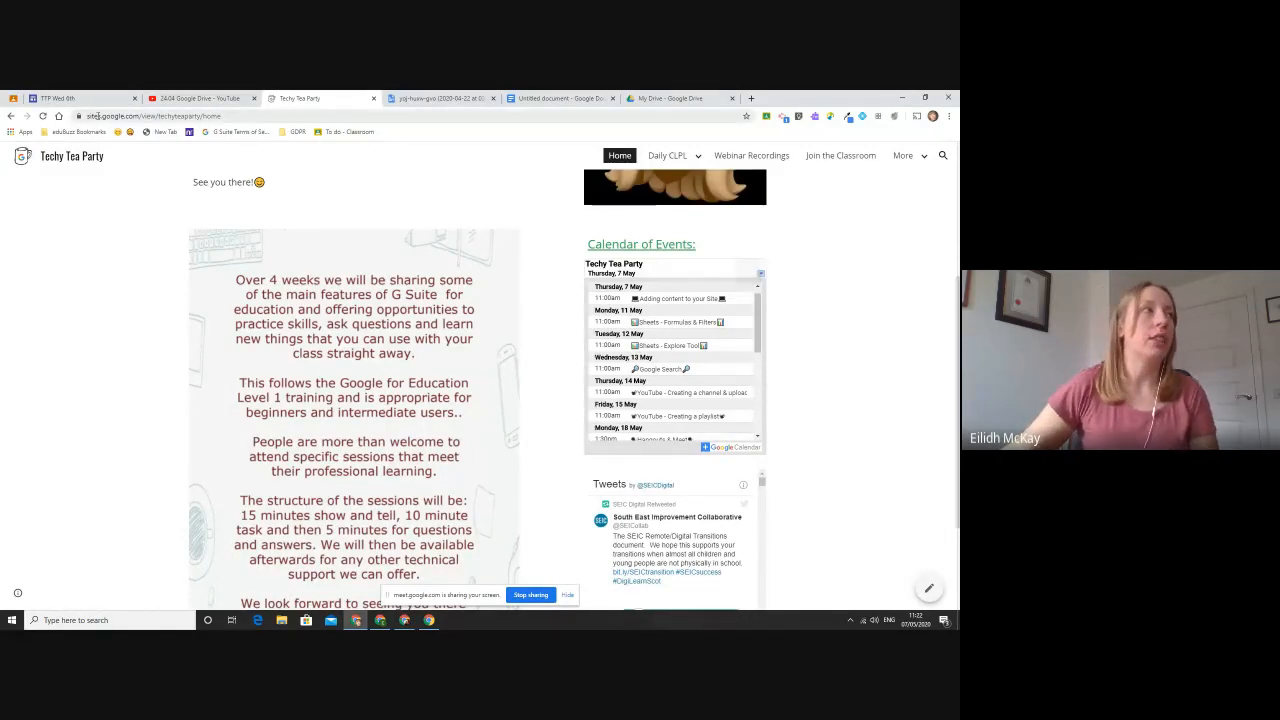
- Return to the TTP Wed 6th site editor and open the Name 2 page under Welcome
left_click(58, 98)
scroll(498, 364, "down", 5)
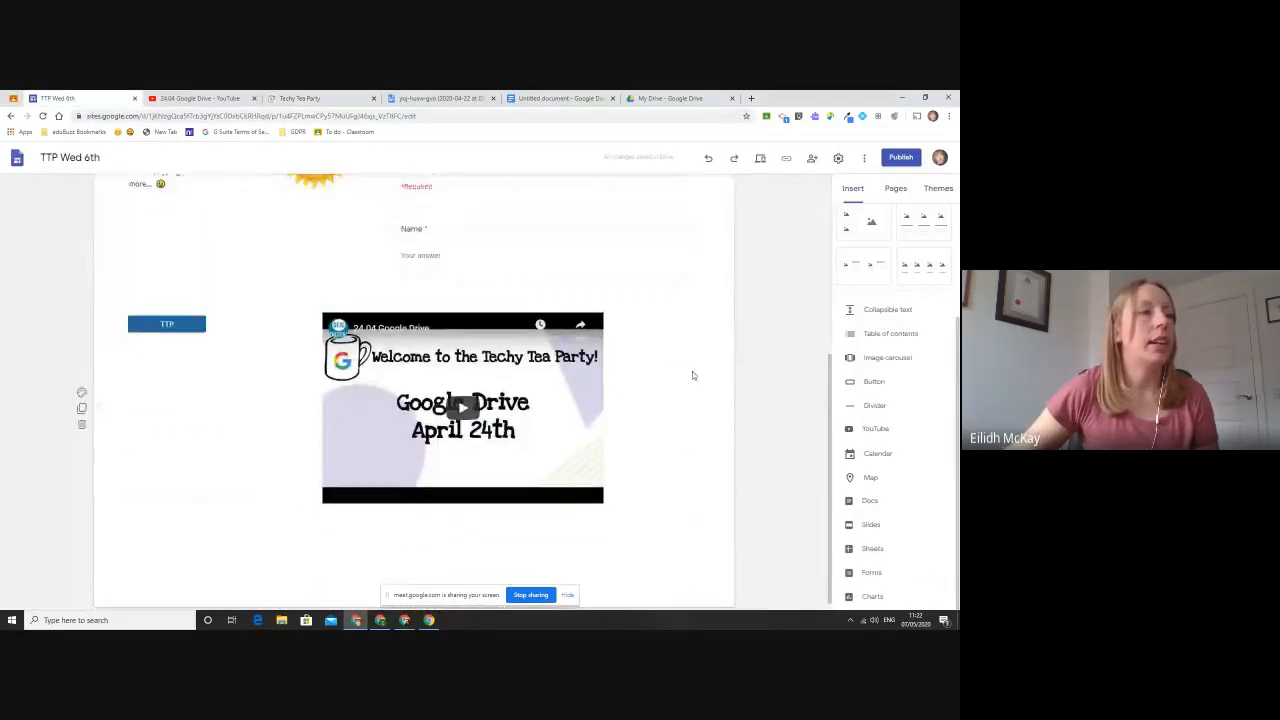
scroll(636, 456, "up", 6)
mouse_move(677, 194)
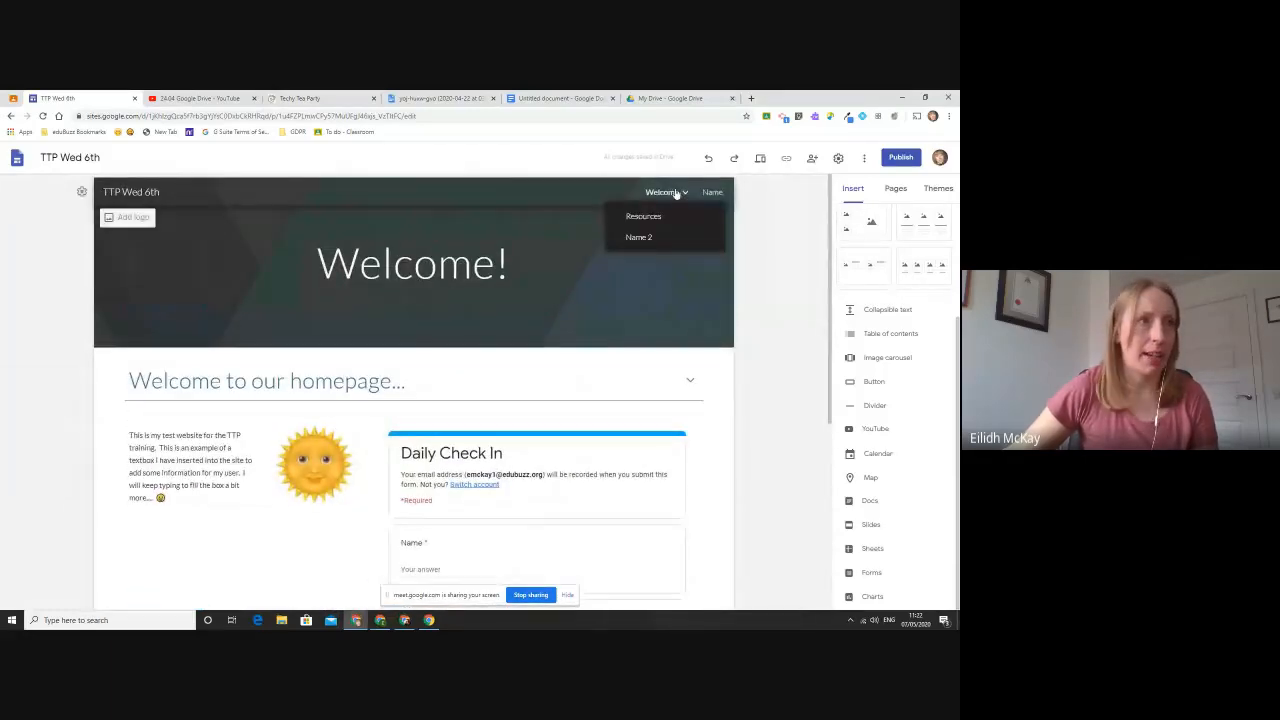
left_click(652, 242)
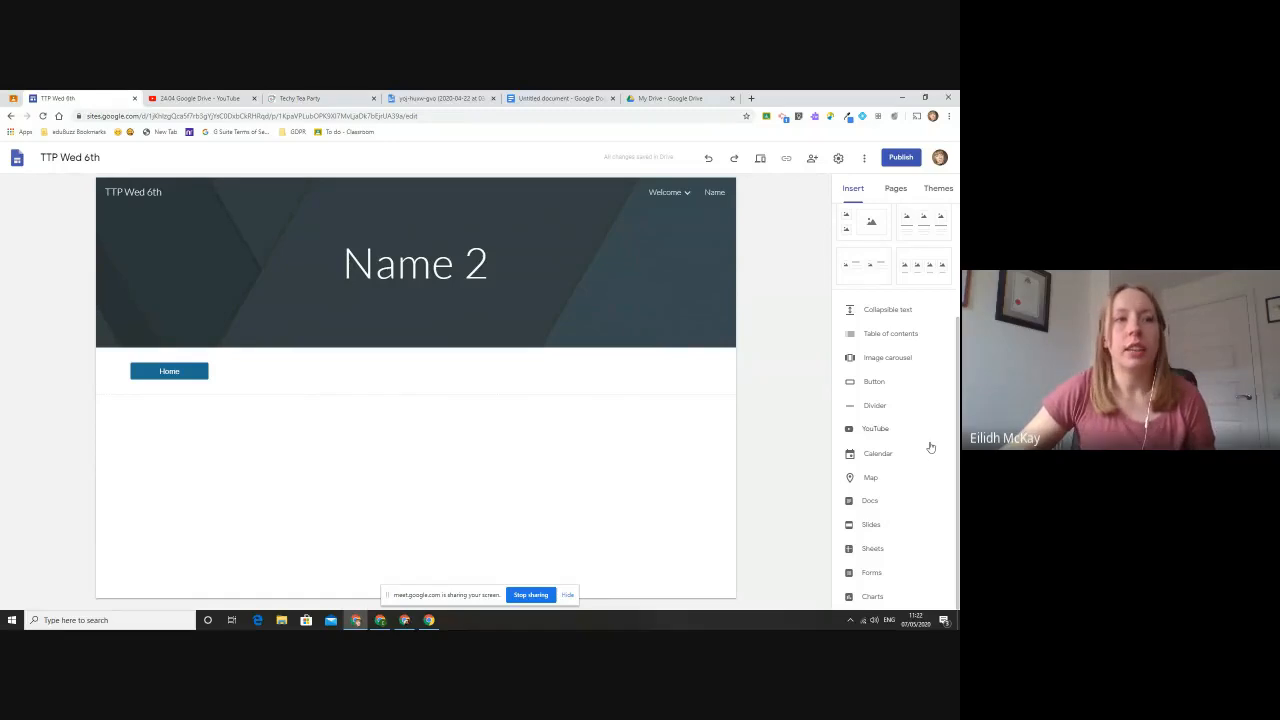
- Insert the Techy Tea Party East Lothian calendar below the Home button, and delete it again
left_click(879, 455)
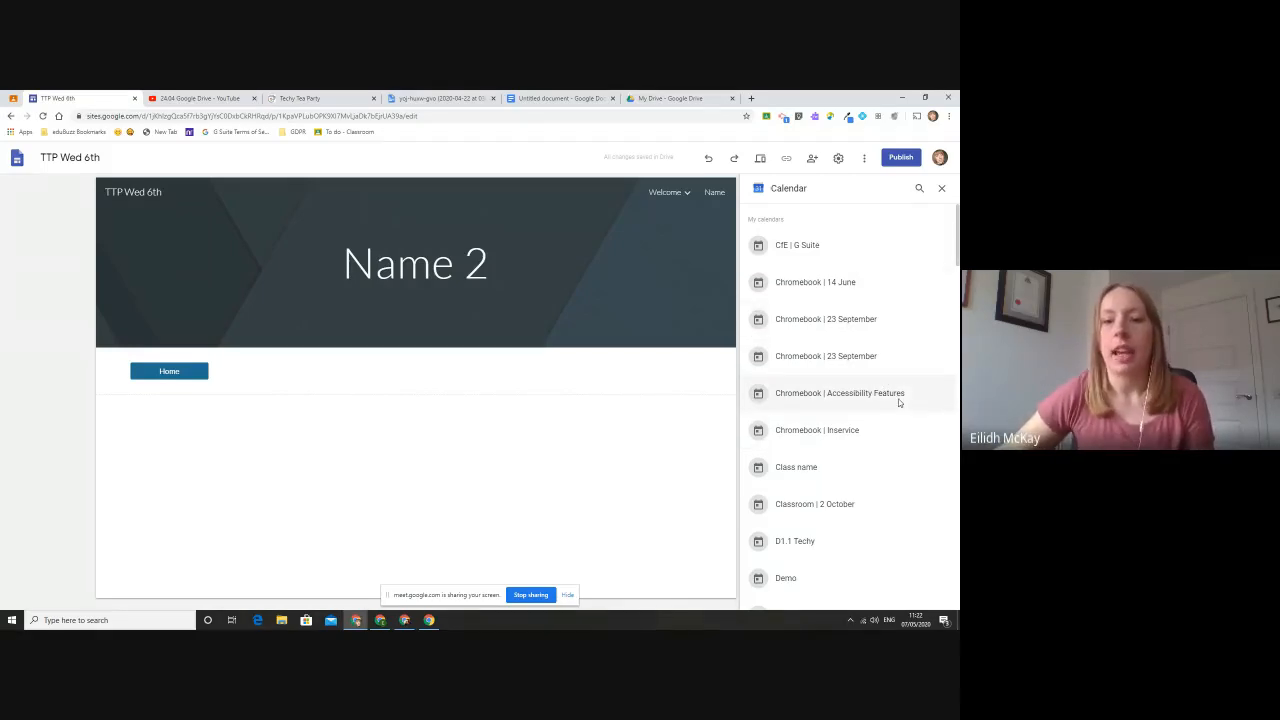
scroll(895, 401, "down", 5)
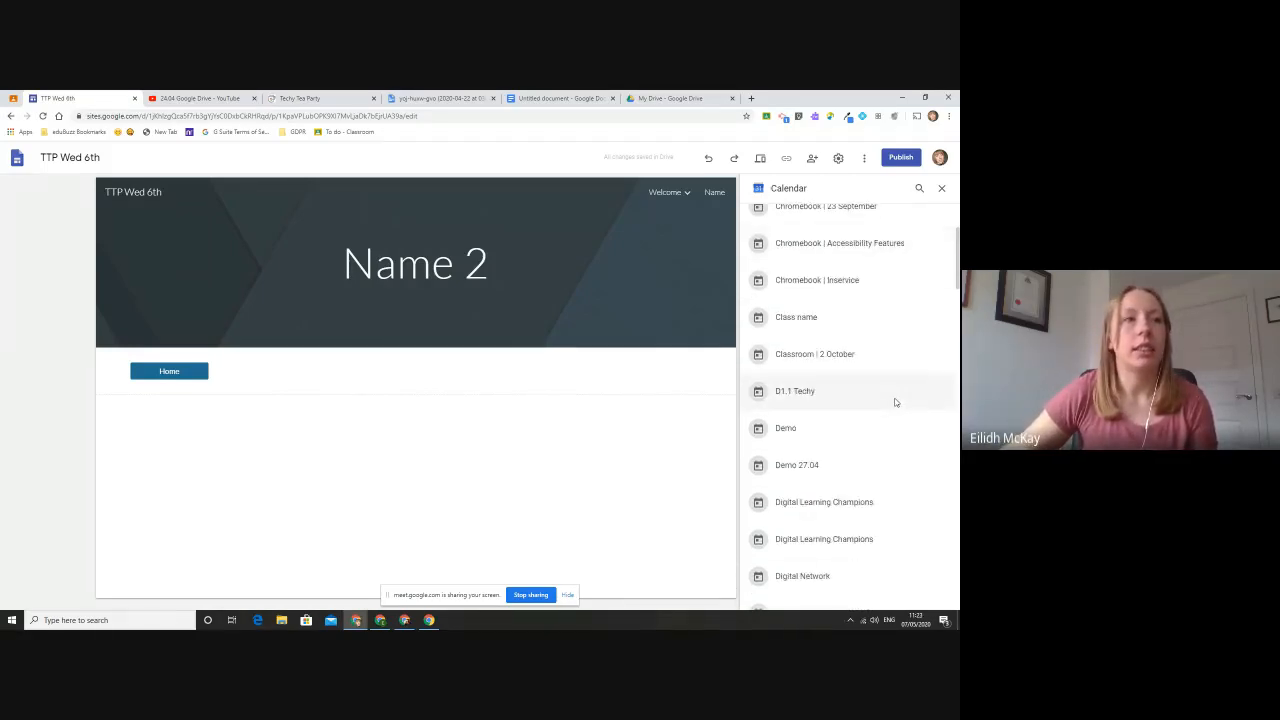
scroll(895, 402, "down", 3)
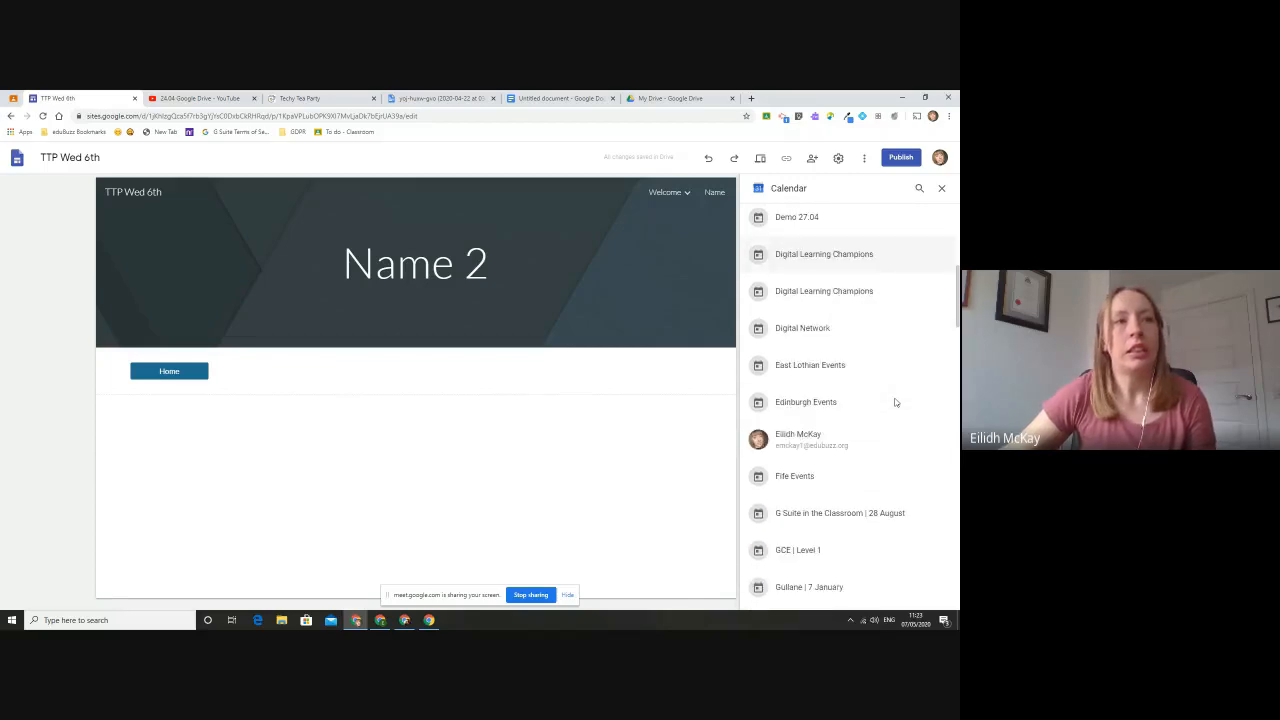
scroll(895, 402, "up", 7)
scroll(895, 402, "down", 5)
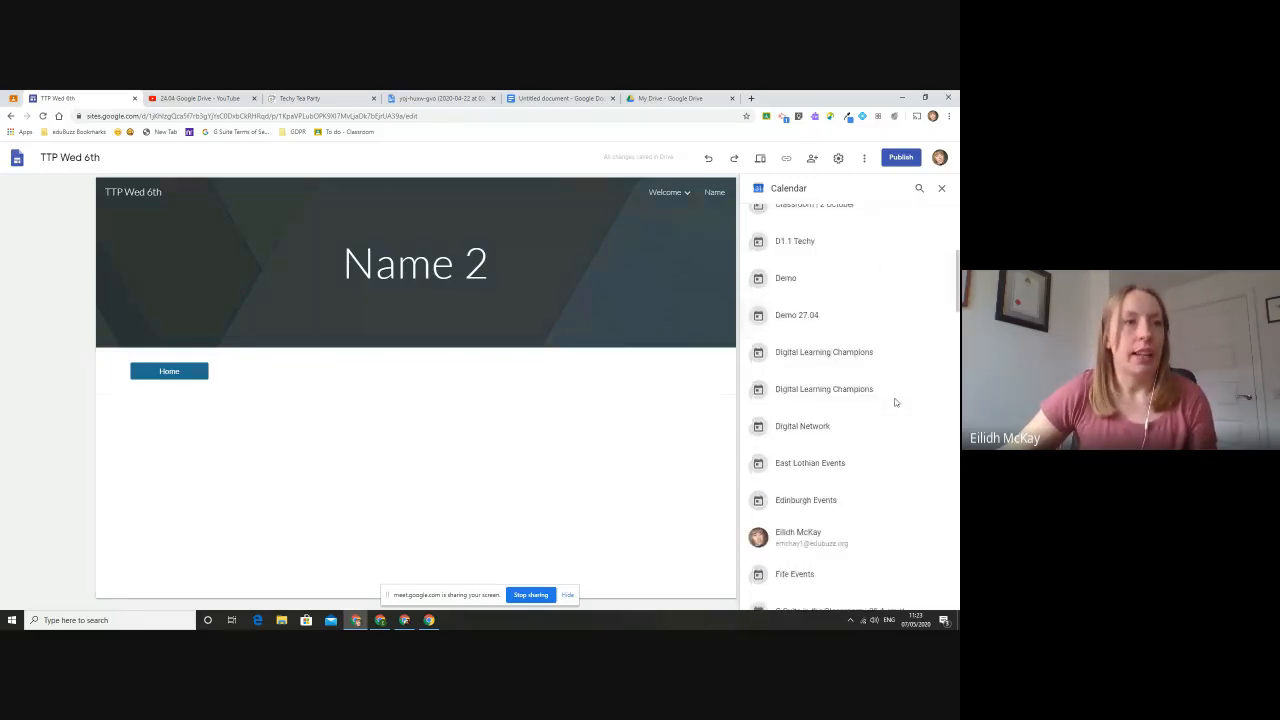
scroll(895, 402, "down", 10)
scroll(895, 402, "up", 4)
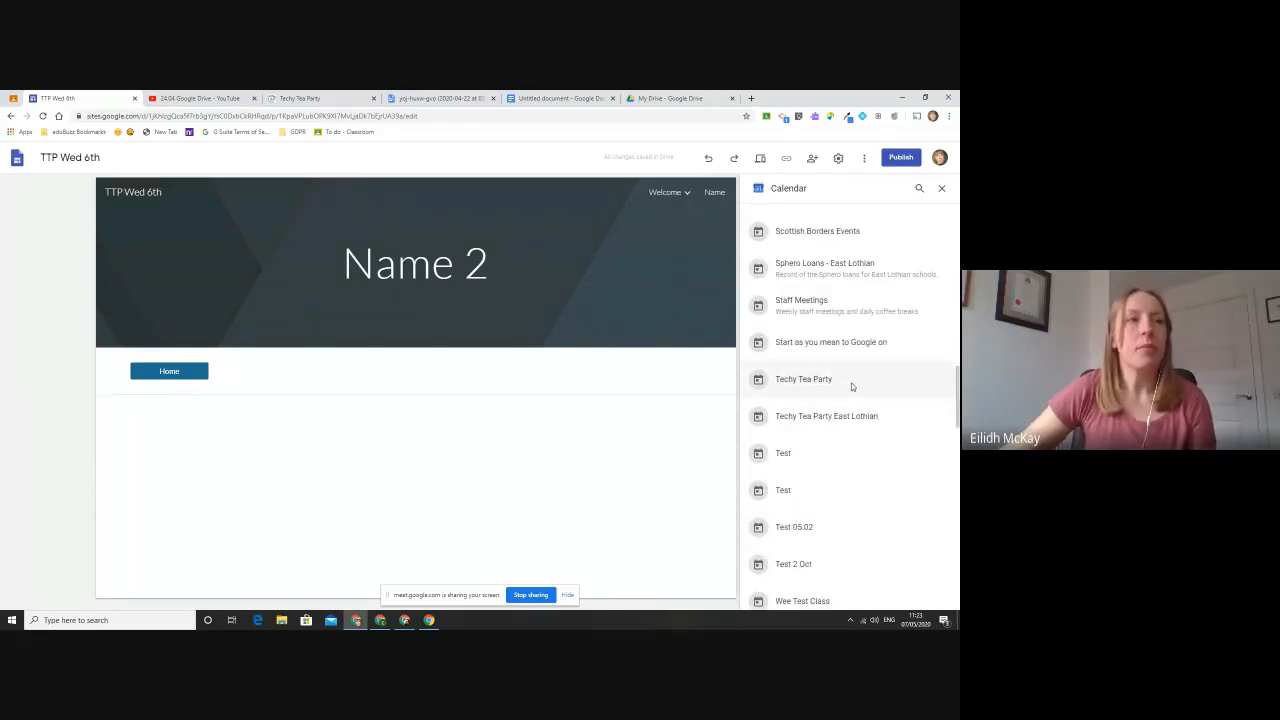
left_click(853, 382)
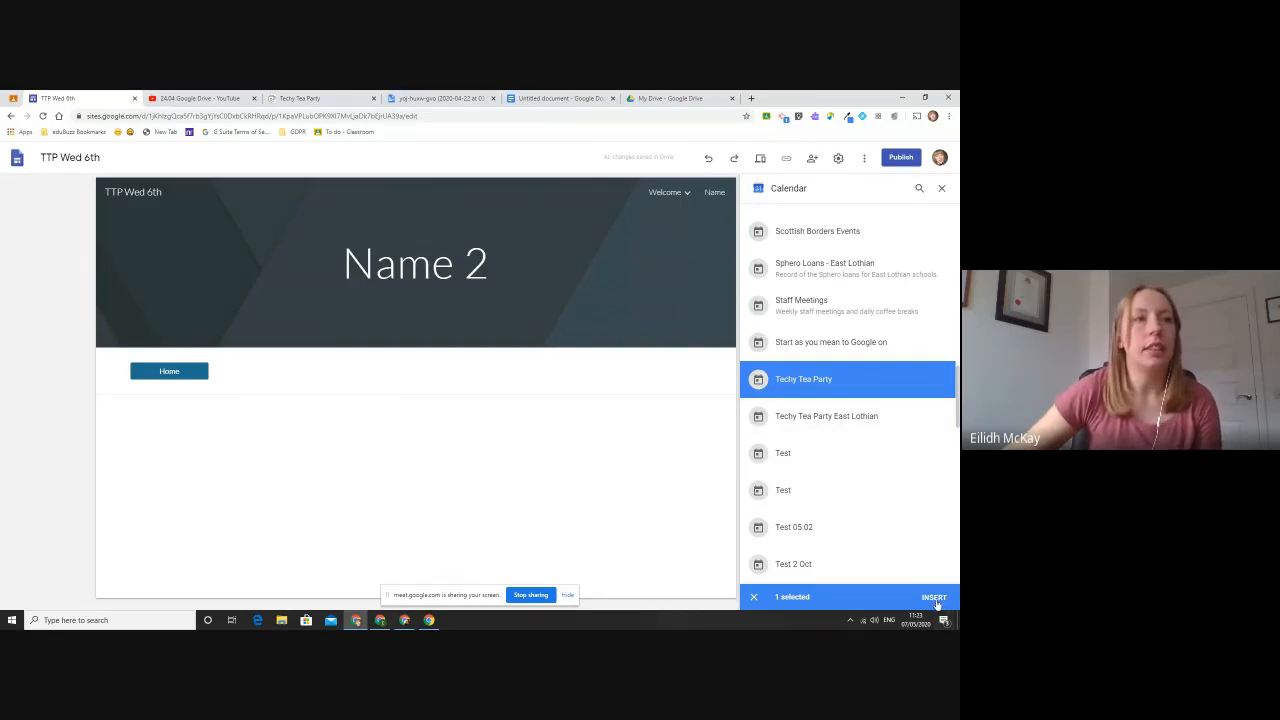
left_click(889, 416)
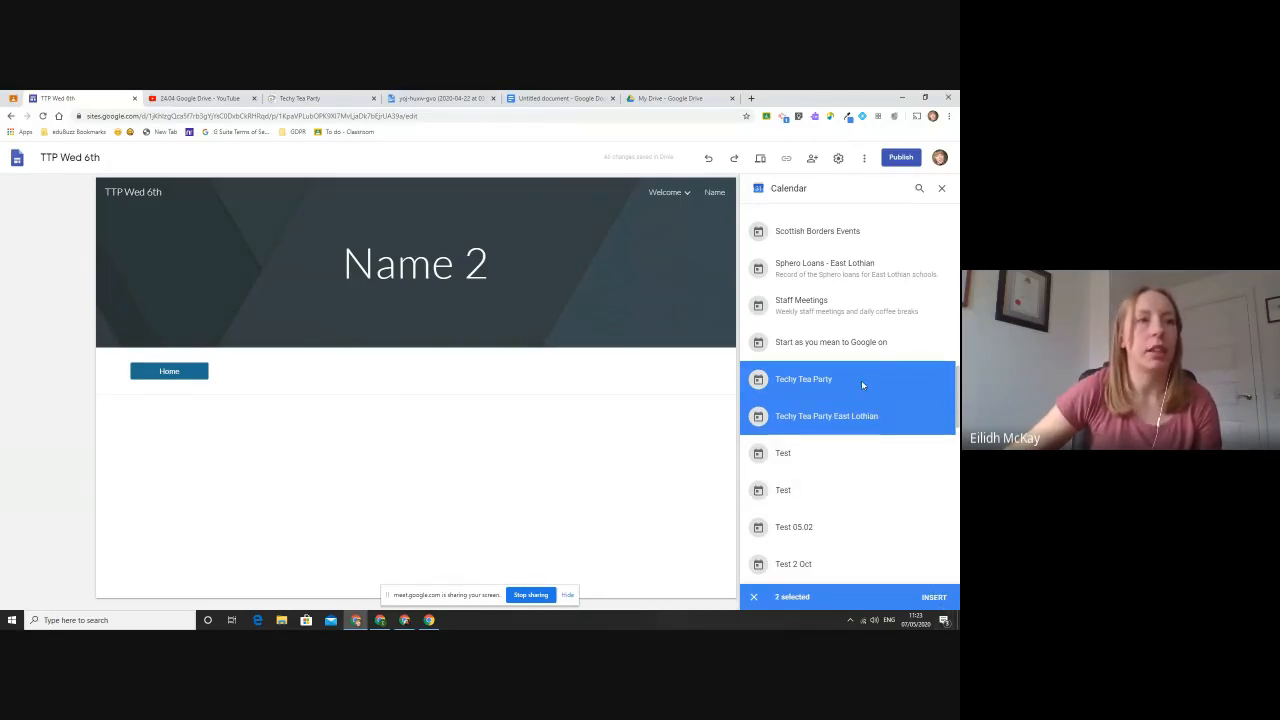
left_click(861, 380)
left_click(934, 597)
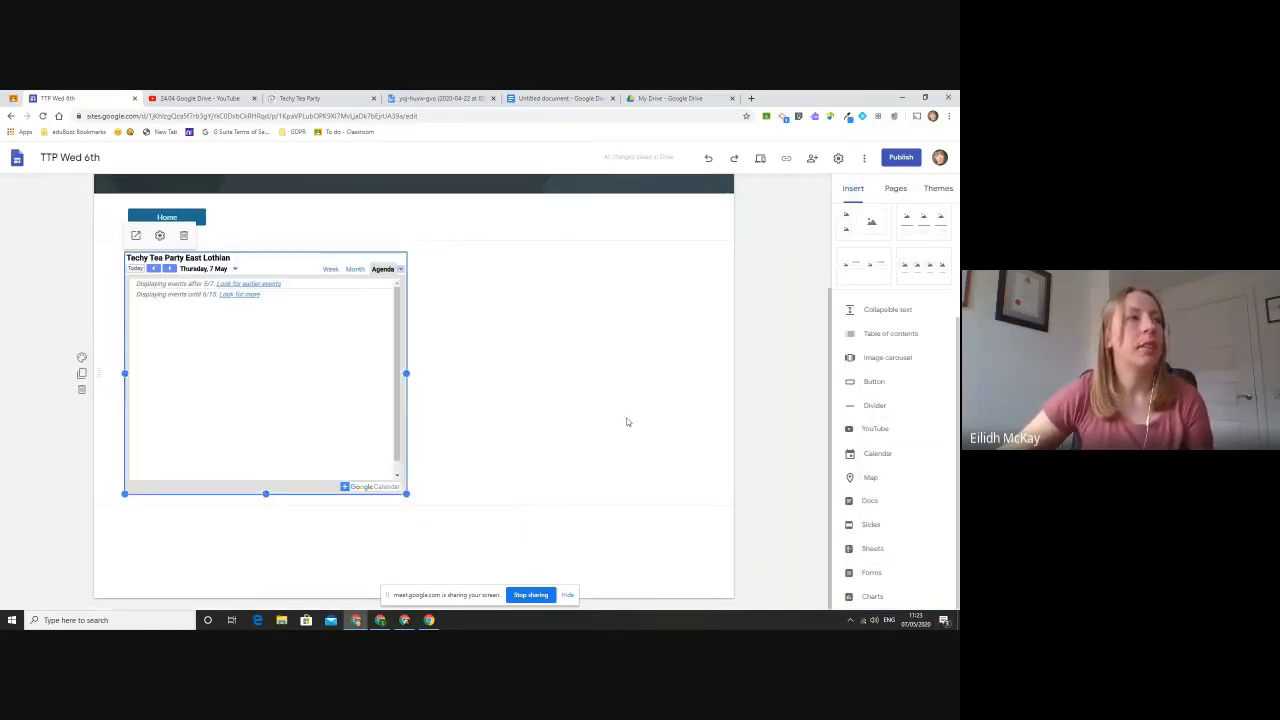
left_click(184, 235)
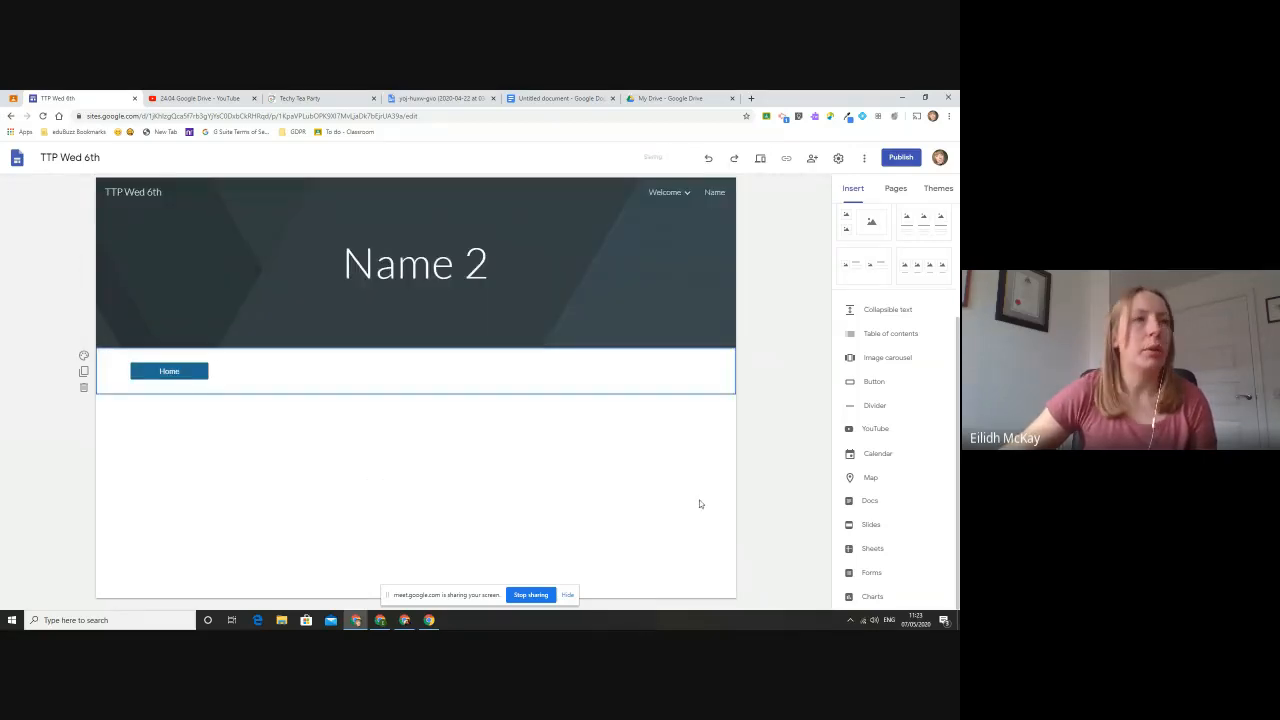
- Insert the Techy Tea Party calendar below the Home button on the Name 2 page
left_click(877, 453)
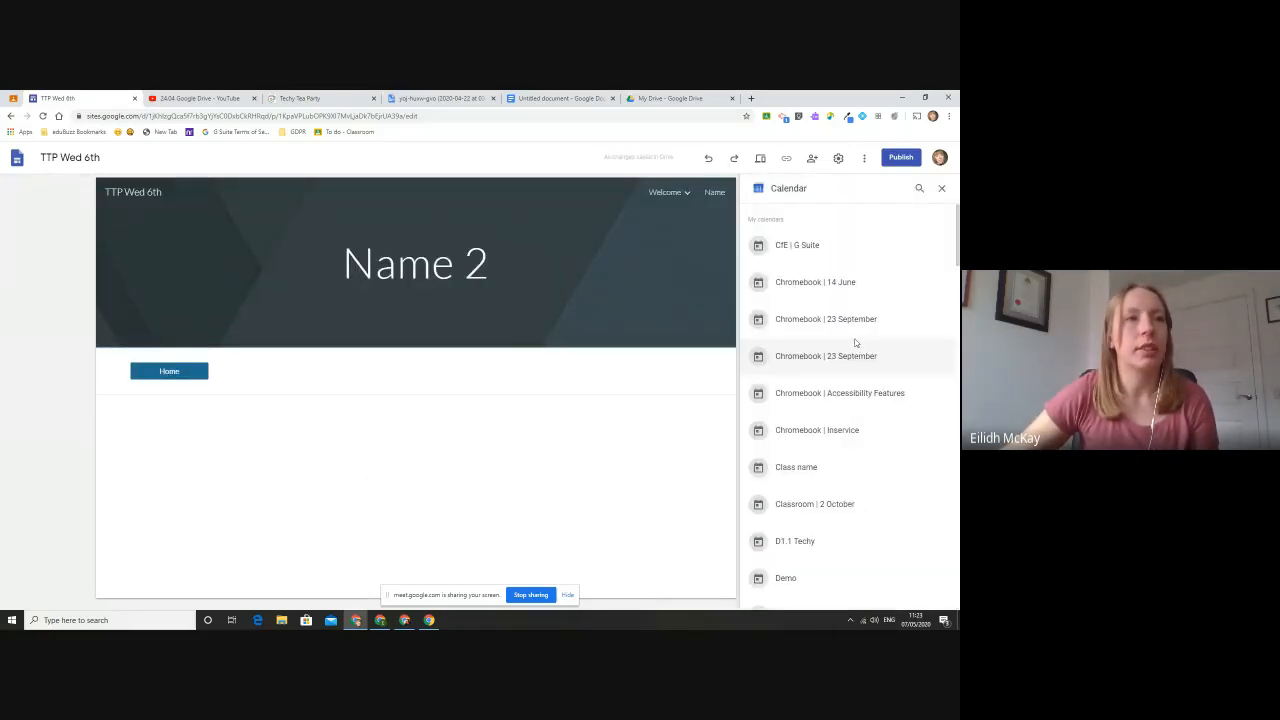
scroll(855, 342, "down", 10)
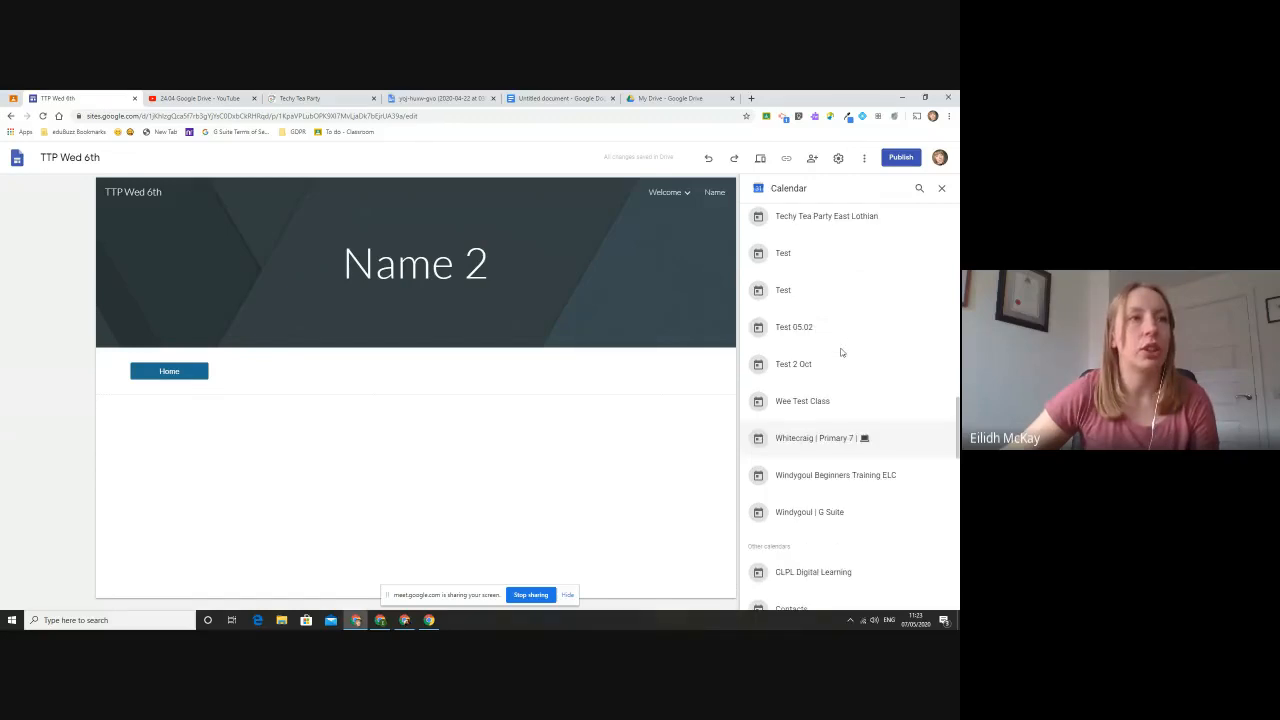
scroll(841, 352, "up", 1)
left_click(830, 232)
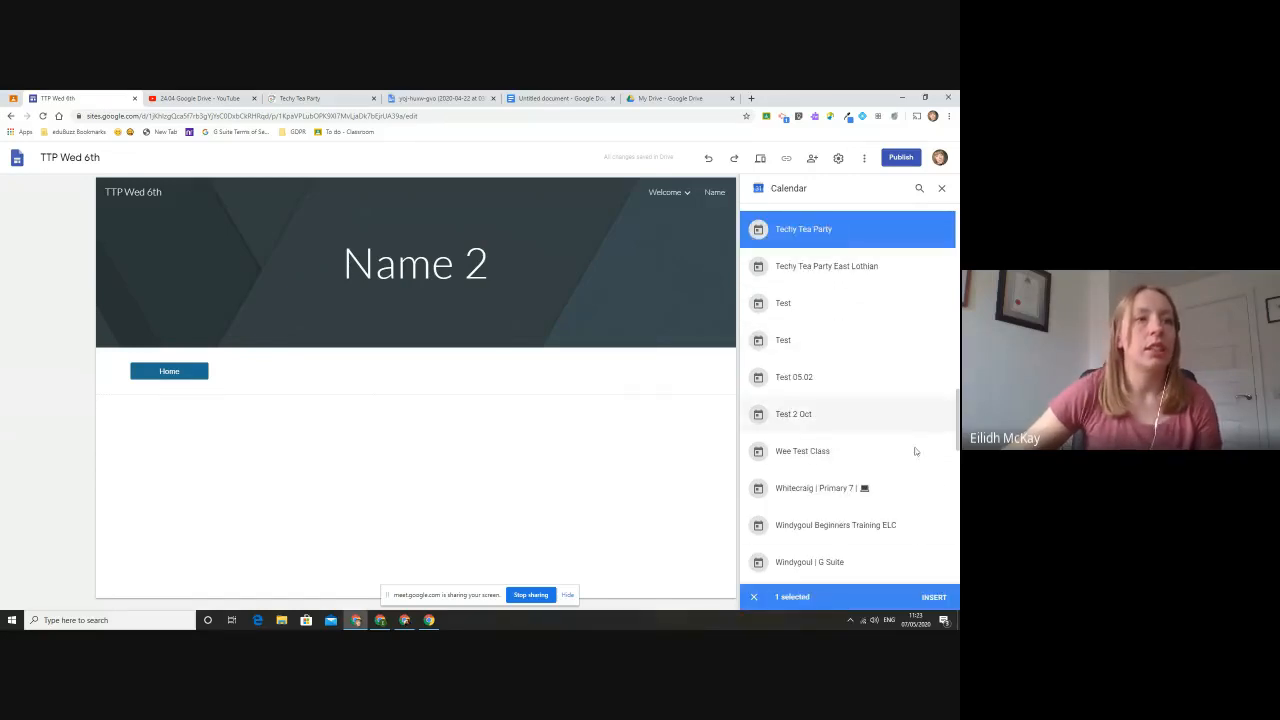
left_click(933, 597)
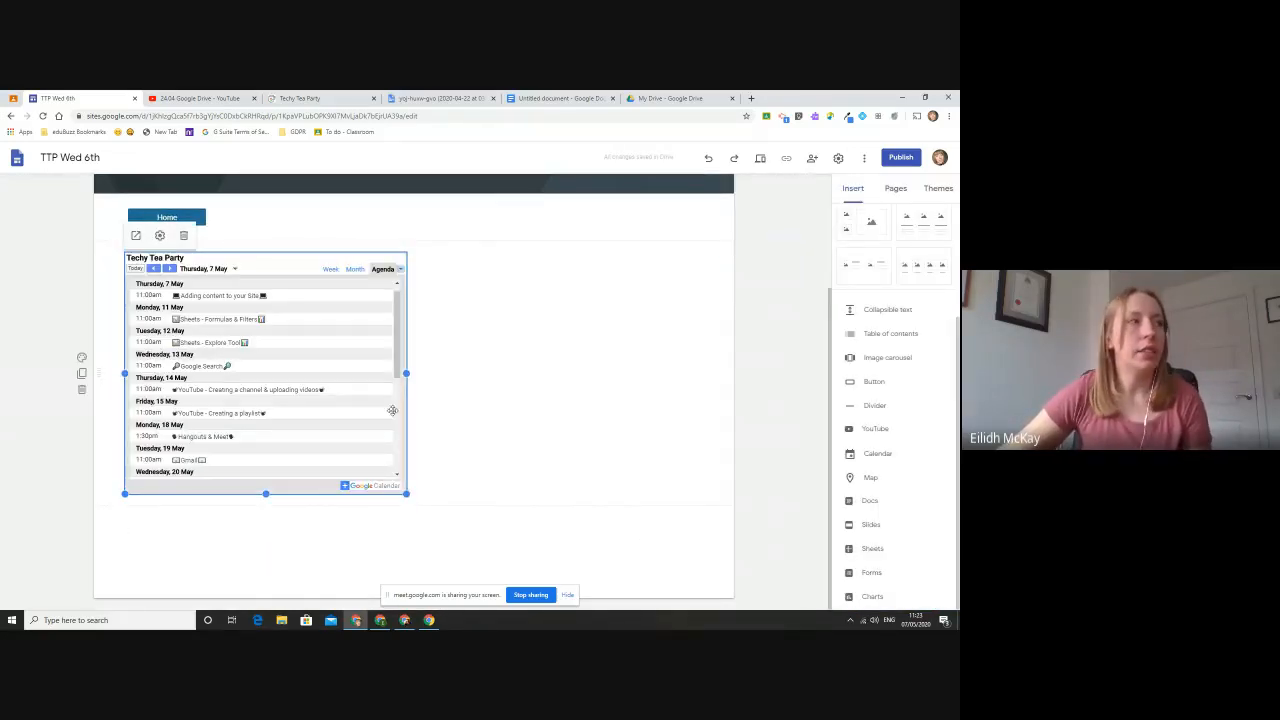
- Toggle the embedded calendar's title, navigation buttons and view selection off and on again, and set its view mode to Week
left_click(161, 235)
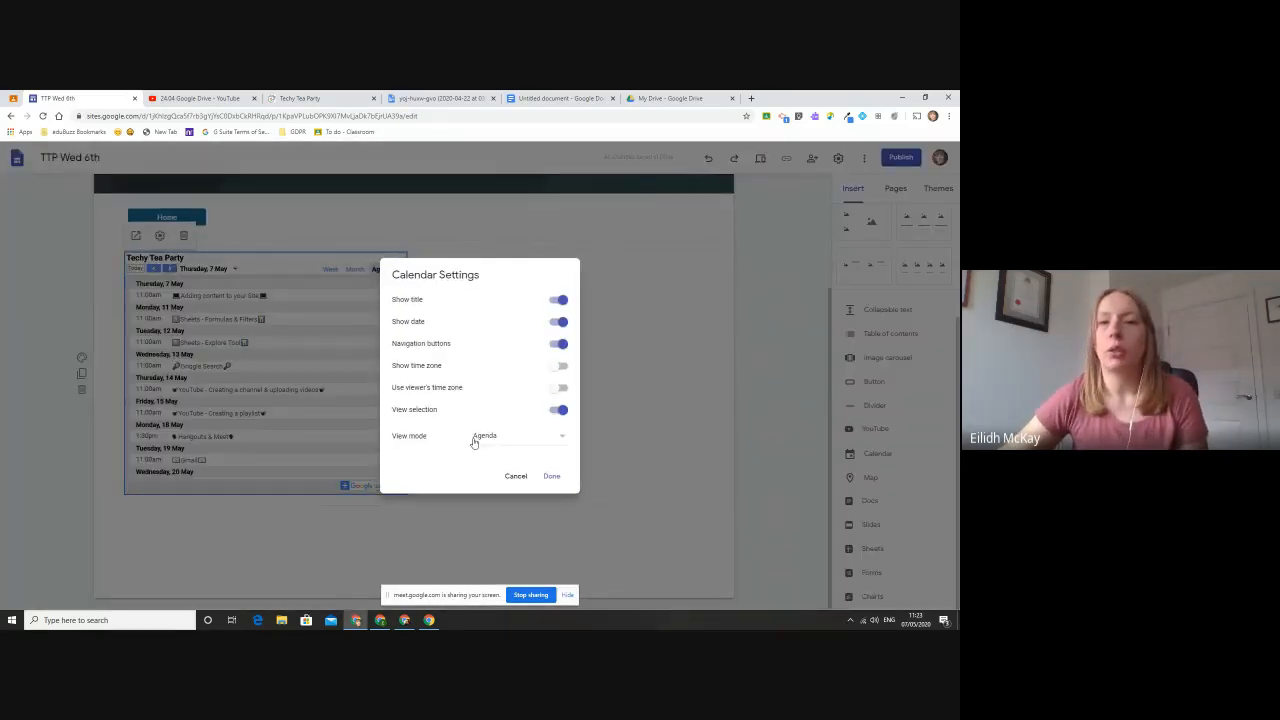
left_click(558, 302)
left_click(560, 302)
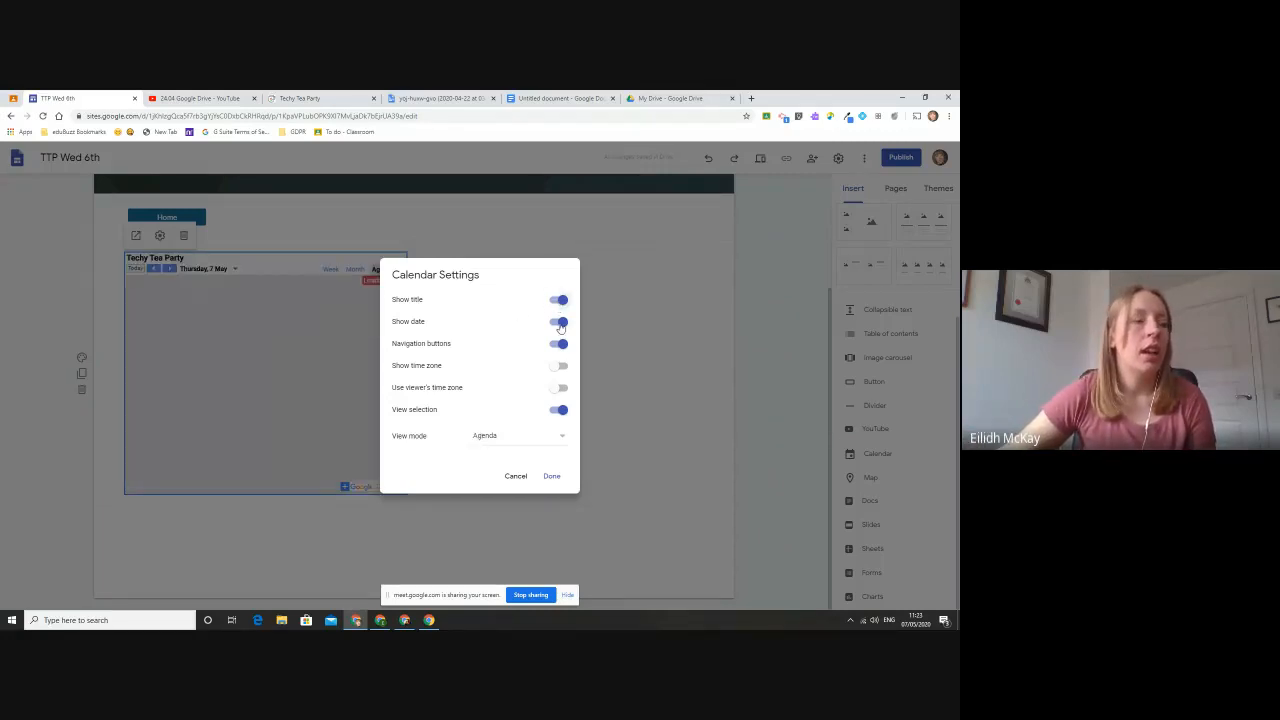
left_click(559, 344)
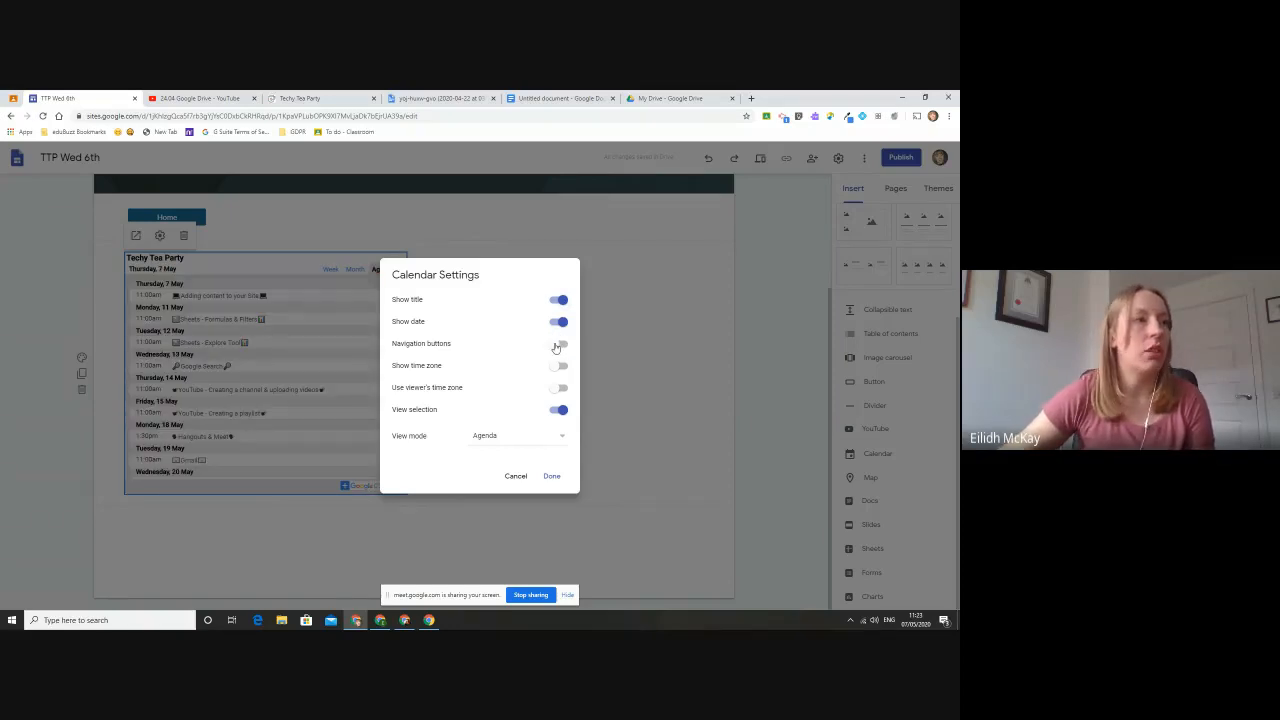
left_click(557, 344)
left_click(560, 411)
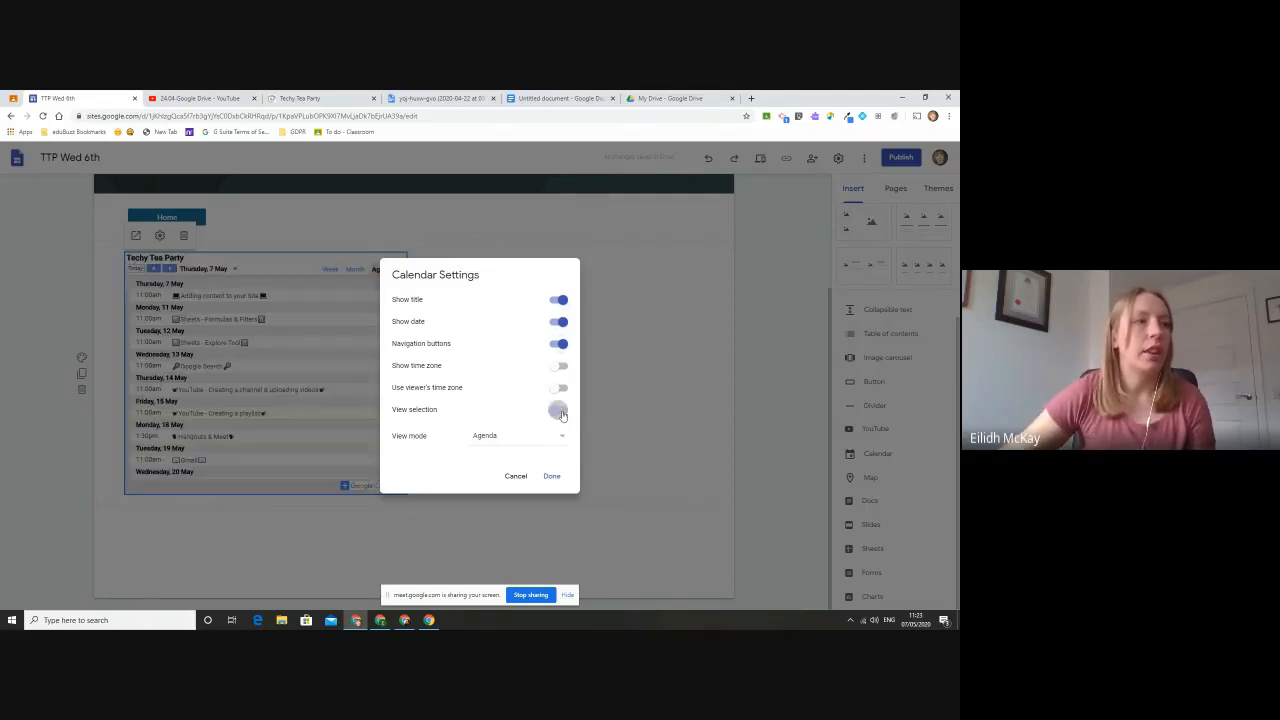
left_click(560, 411)
left_click(561, 437)
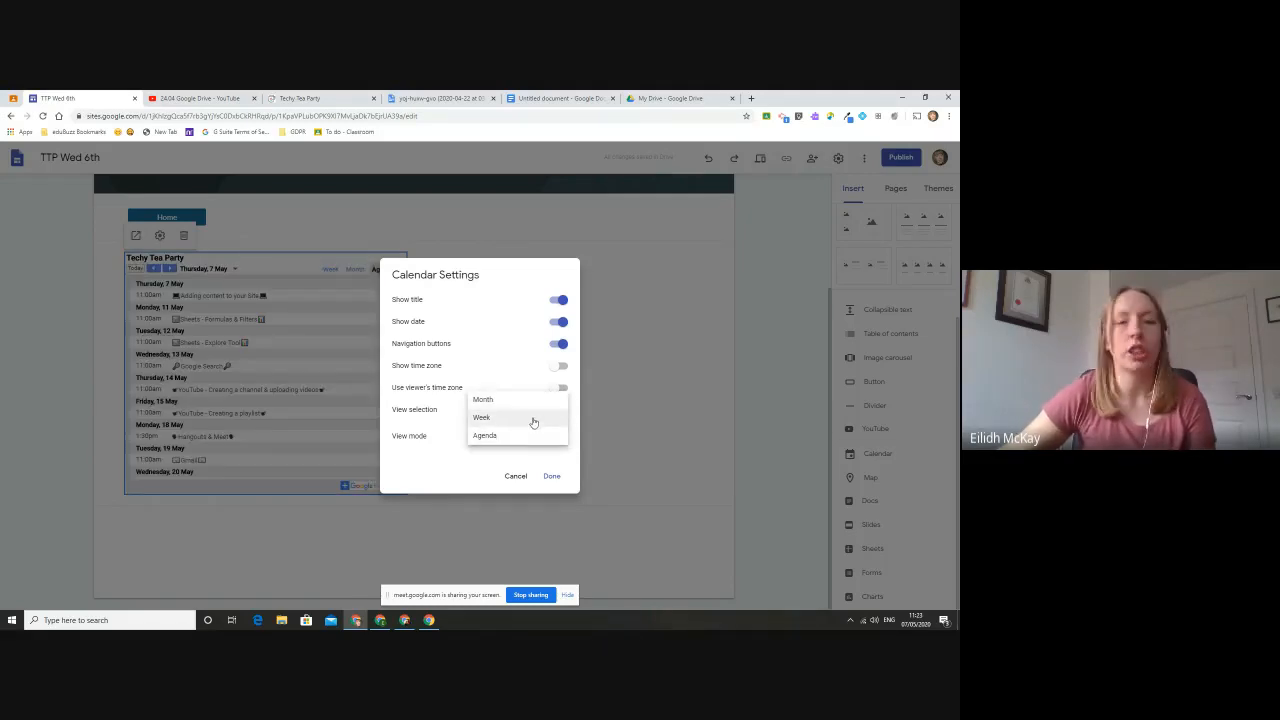
left_click(533, 421)
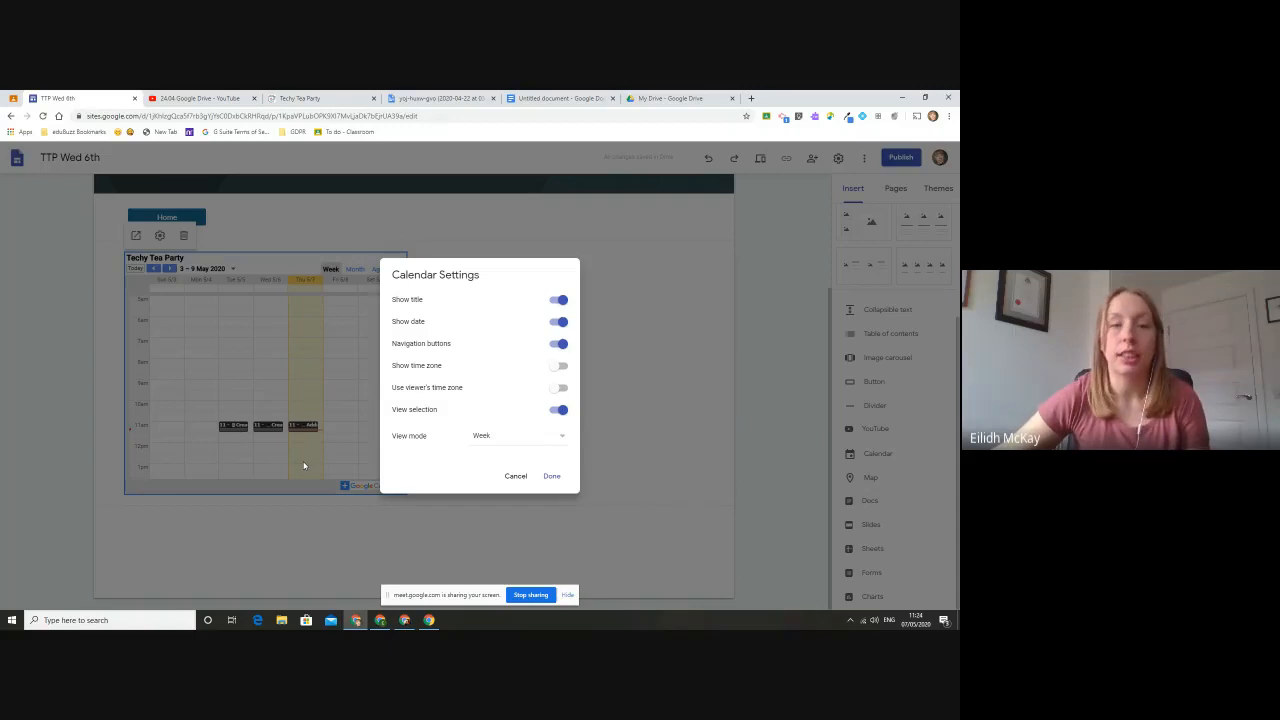
left_click(552, 477)
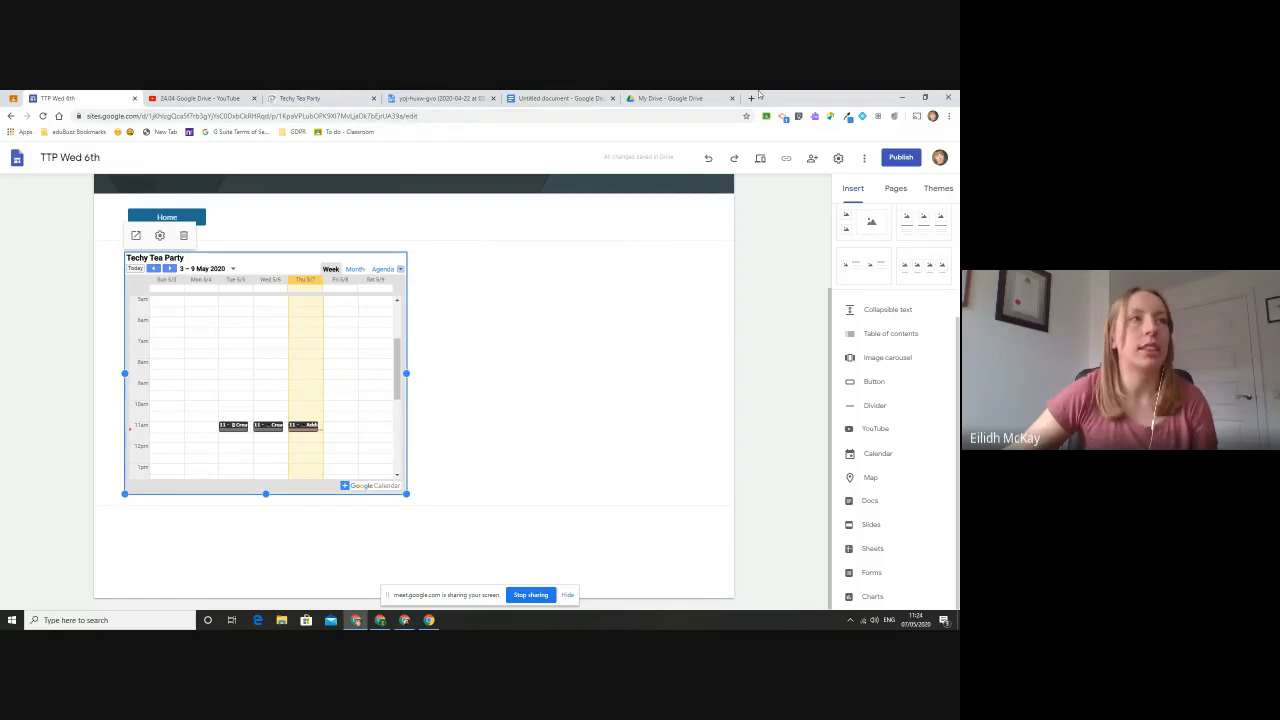
- Search the web for "seic digital youtube" in the My Drive tab and open the SEIC Digital YouTube channel
left_click(671, 97)
left_click(670, 115)
type("seic")
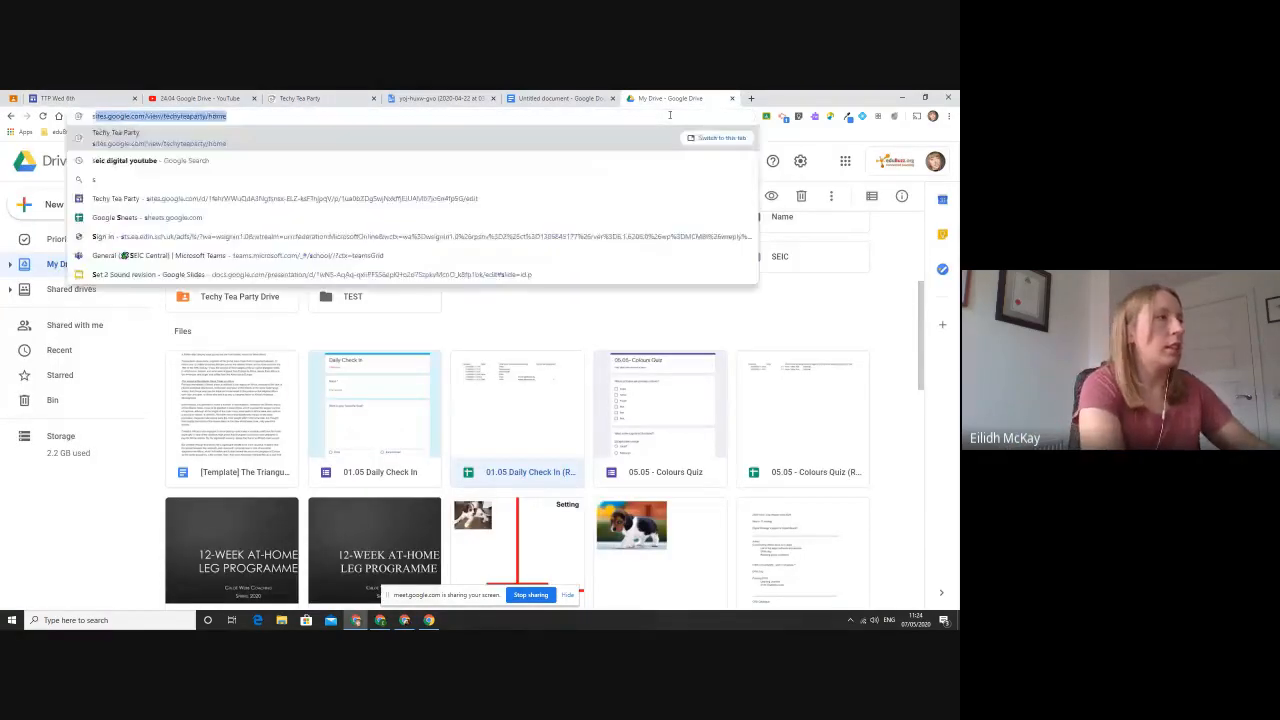
type(" digital ")
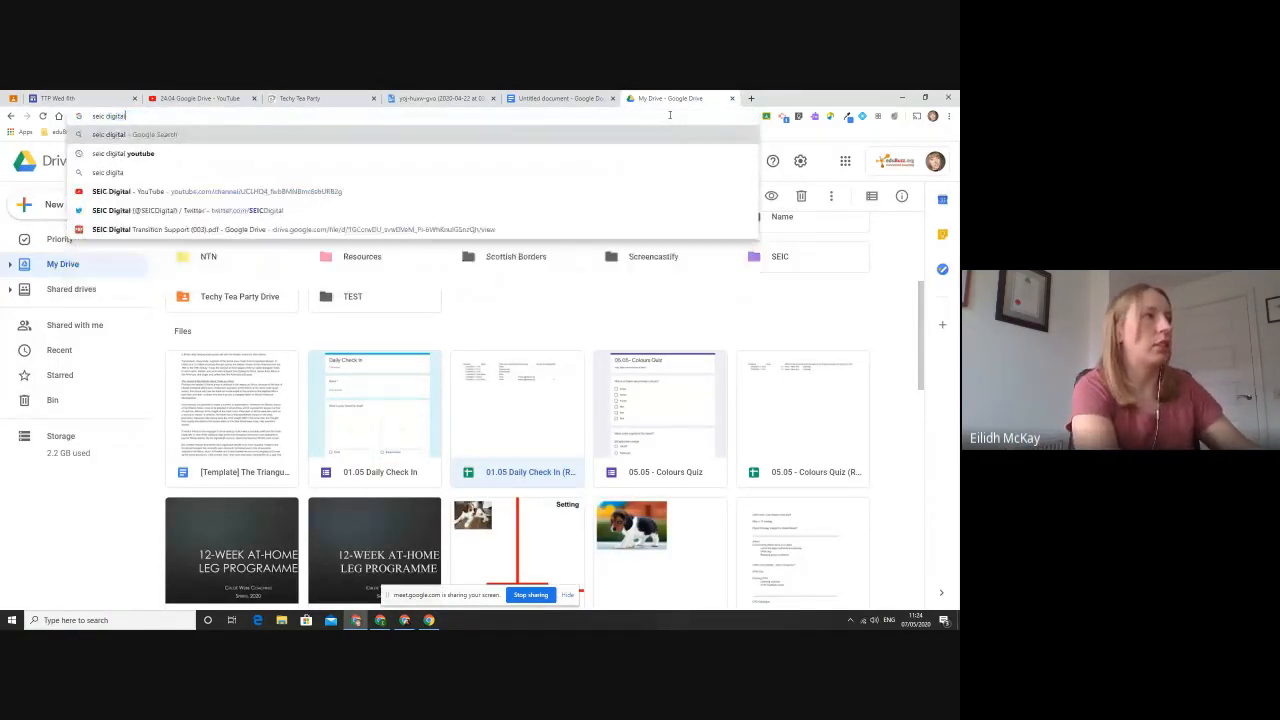
type("youtube")
key("Return")
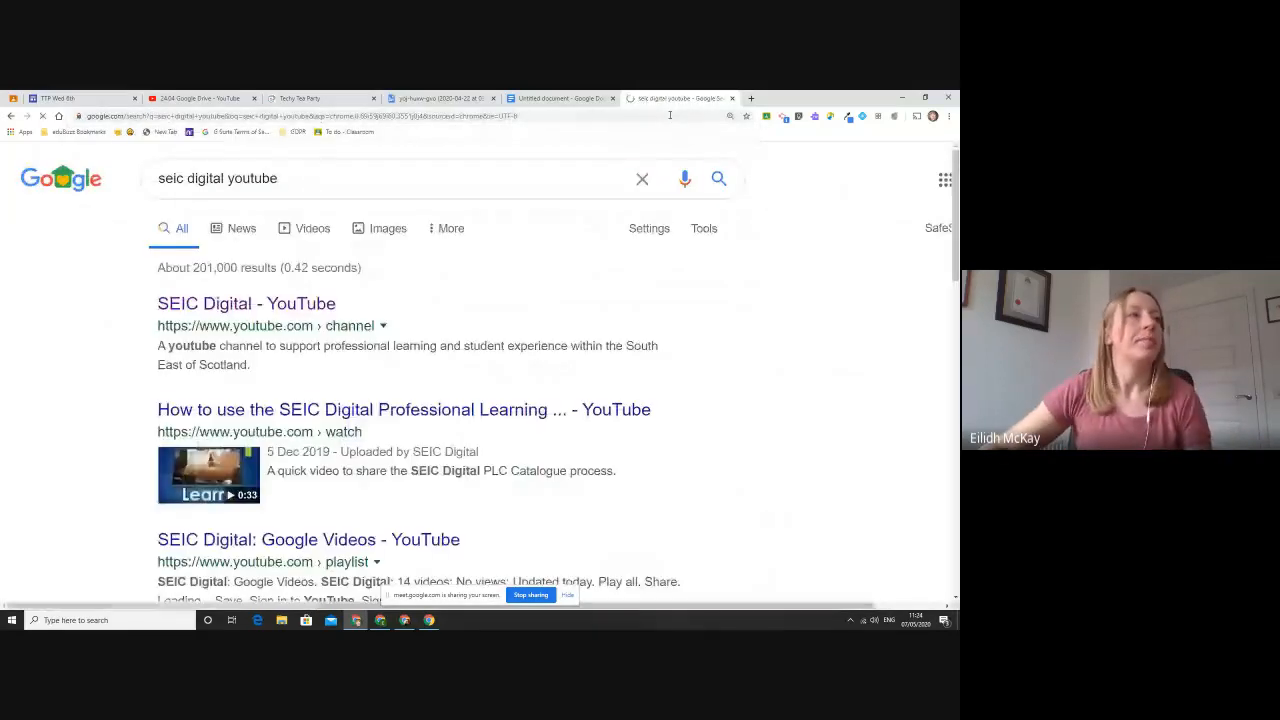
left_click(308, 305)
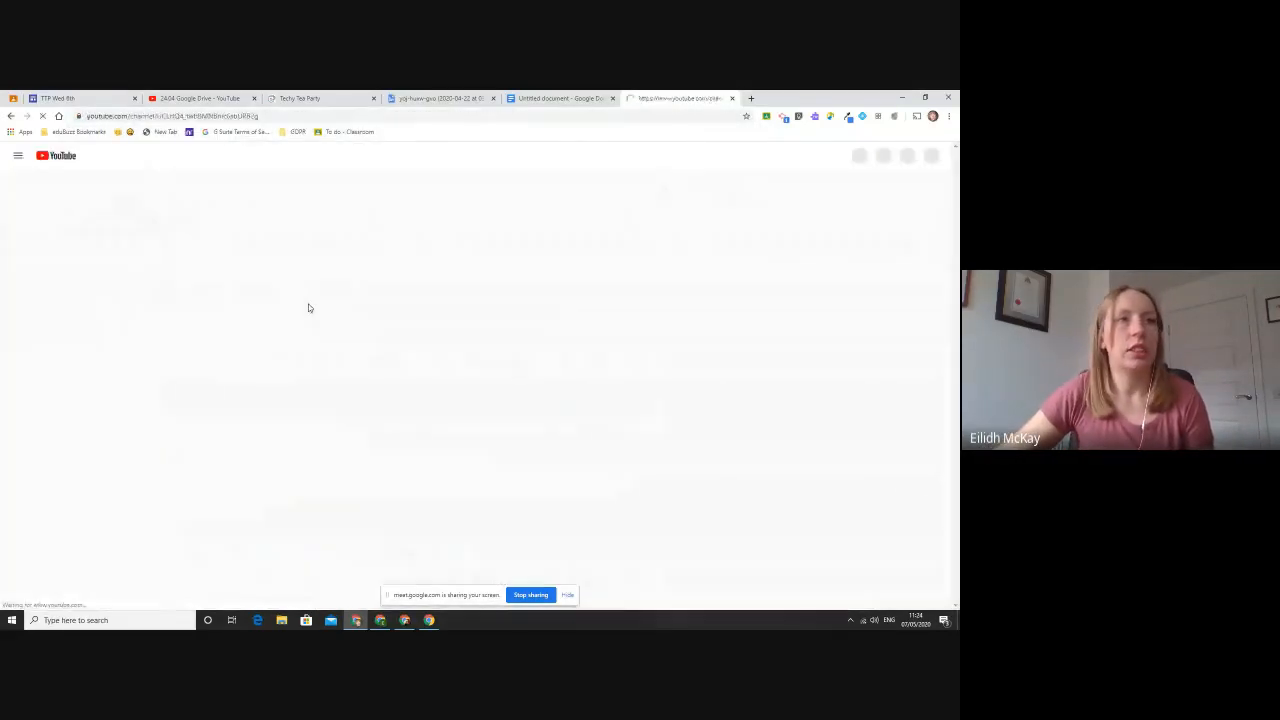
- Open the full Techy Tea Party Webinars playlist from the channel's created playlists and look through its videos
scroll(651, 409, "down", 4)
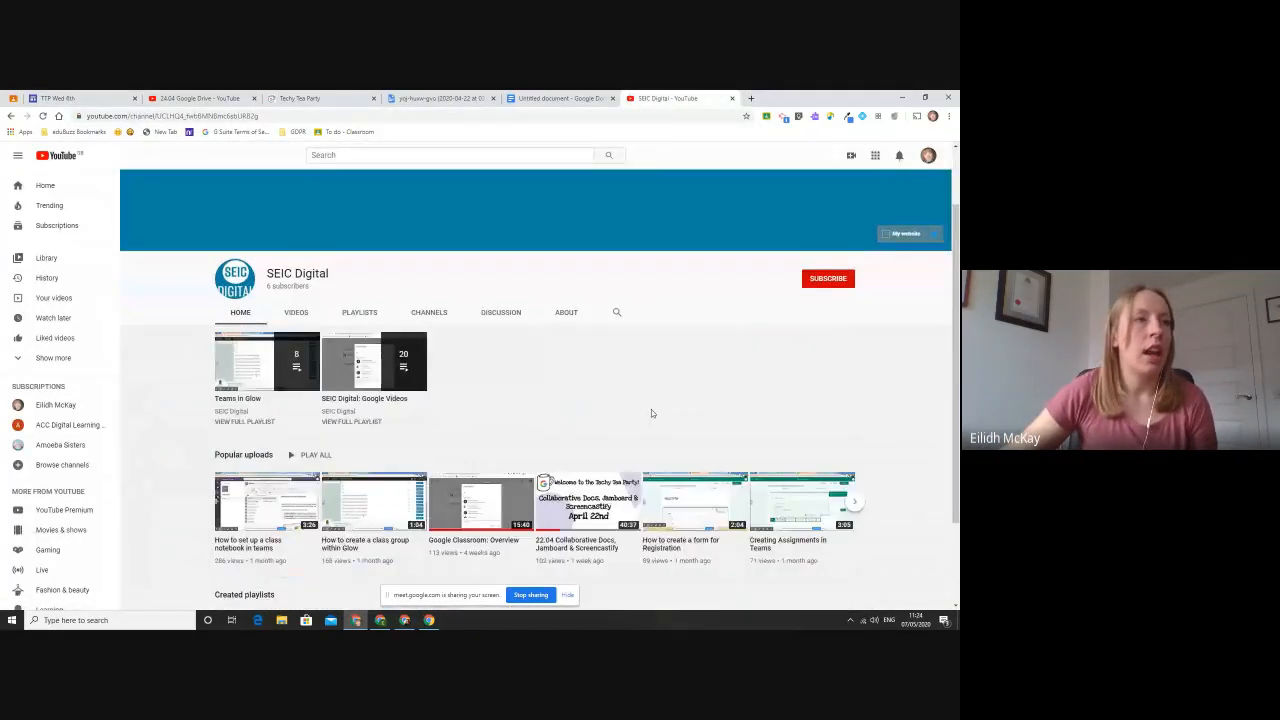
scroll(368, 440, "up", 1)
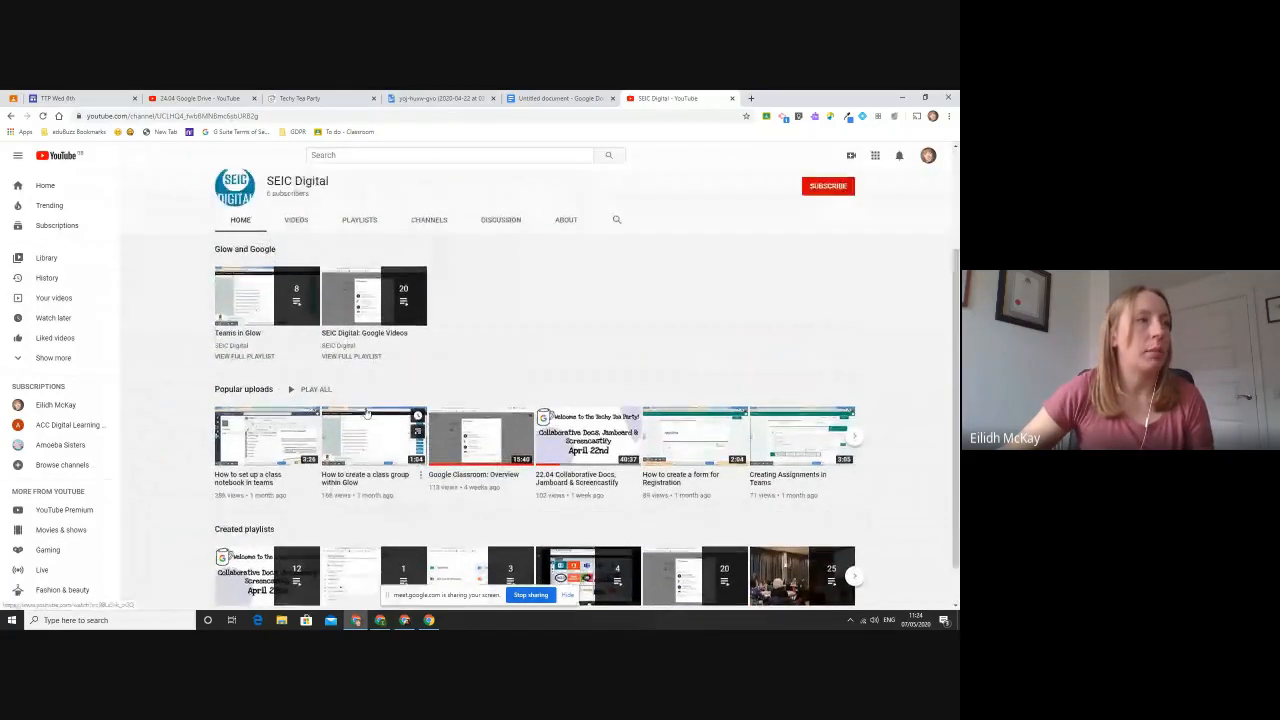
scroll(373, 413, "down", 1)
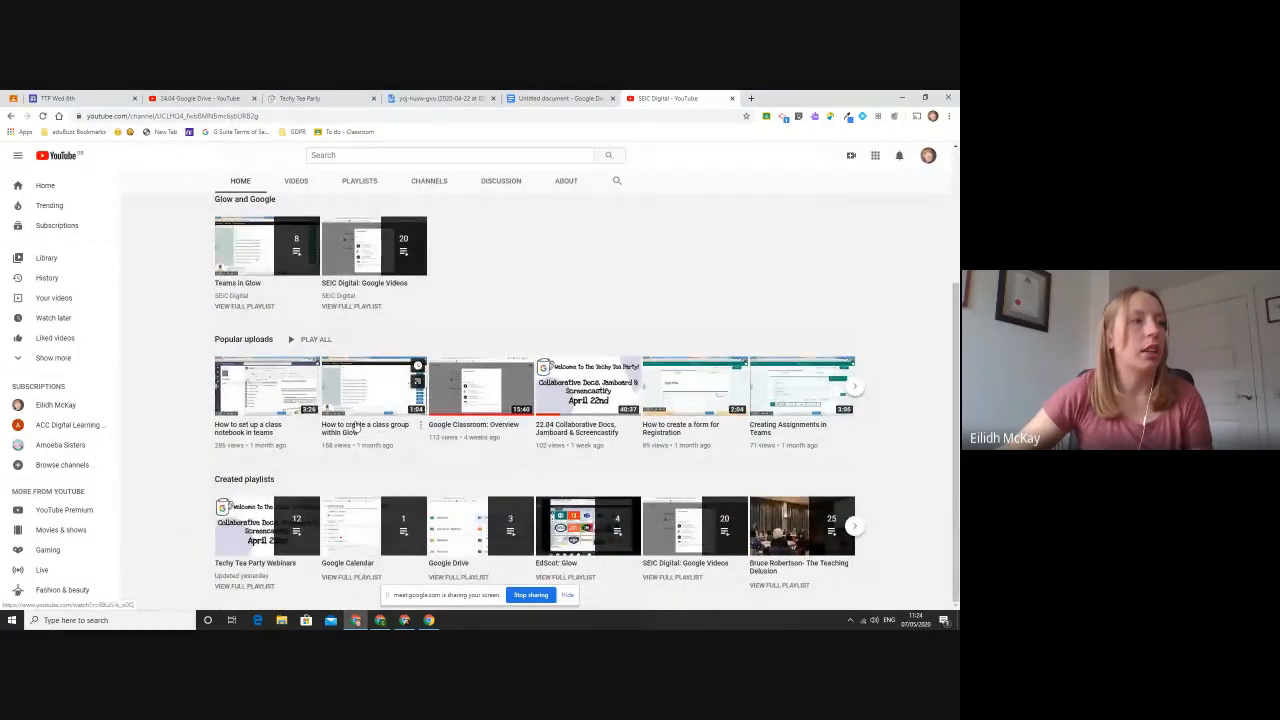
left_click(244, 587)
scroll(638, 277, "down", 3)
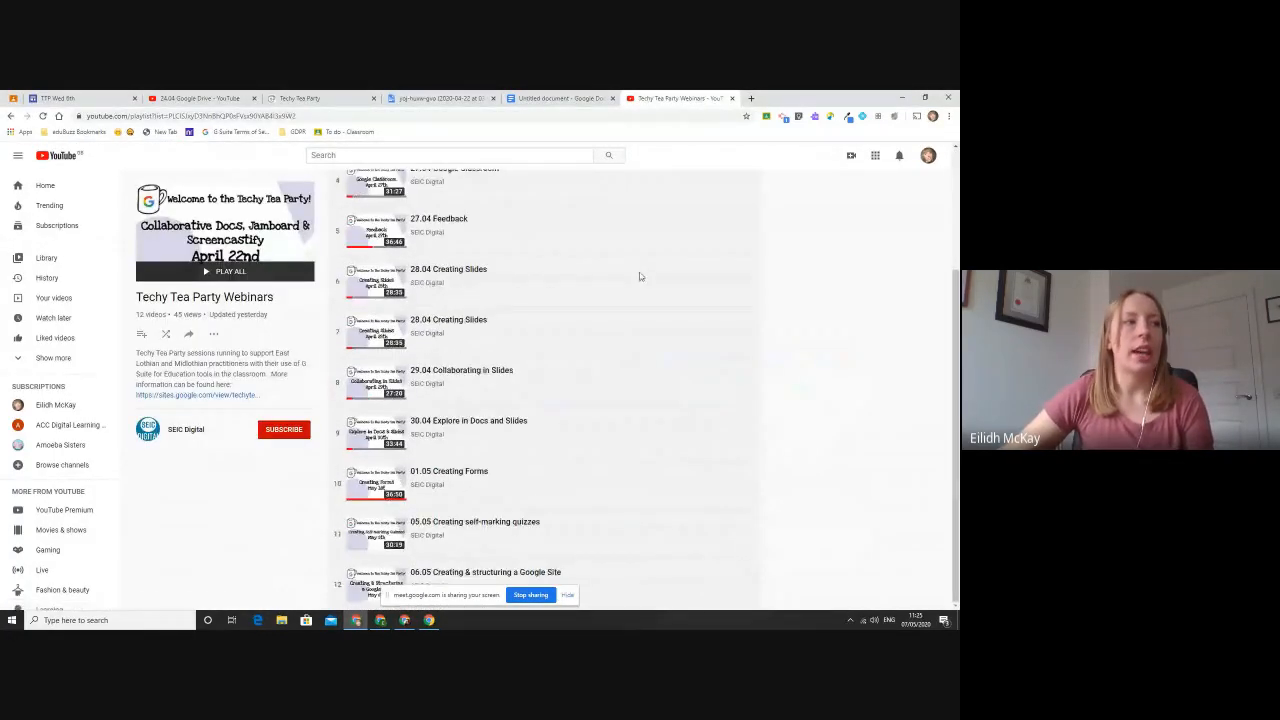
scroll(640, 277, "up", 3)
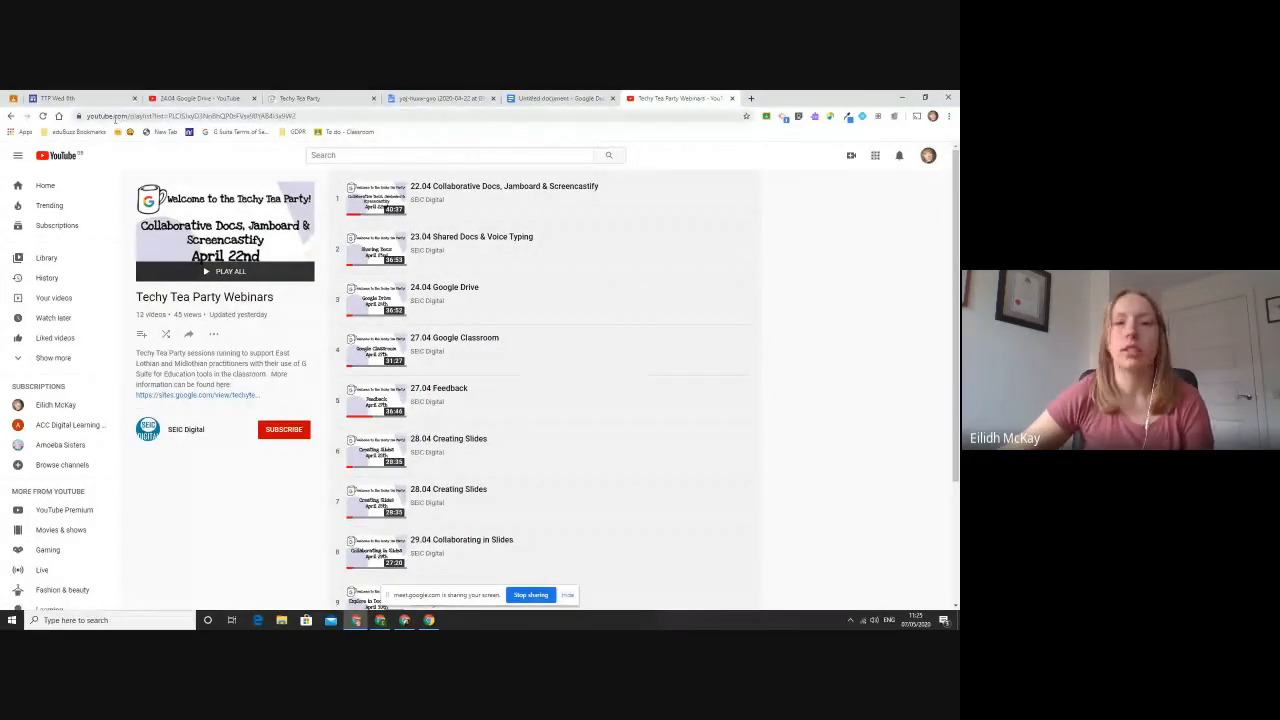
- Return to the TTP Wed 6th site editor and close the YouTube, Techy Tea Party and document tabs
left_click(80, 98)
scroll(455, 357, "up", 3)
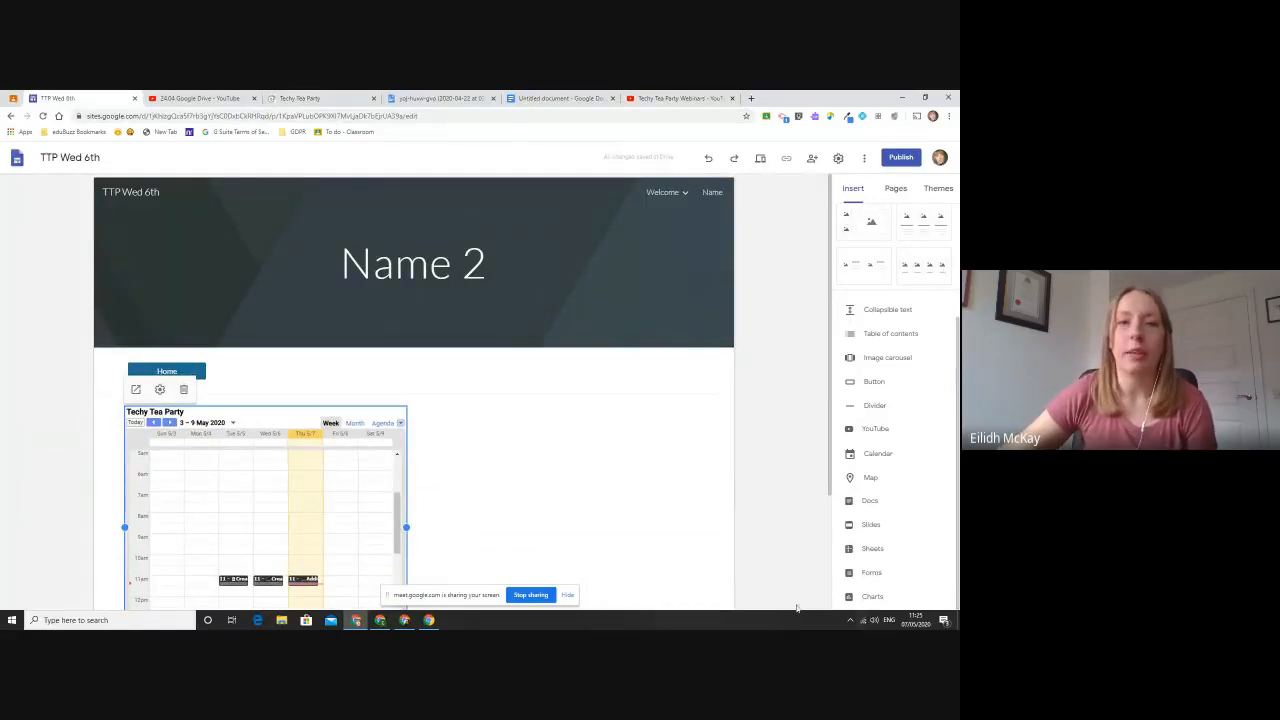
left_click(254, 98)
left_click(254, 98)
left_click(254, 98)
left_click(254, 98)
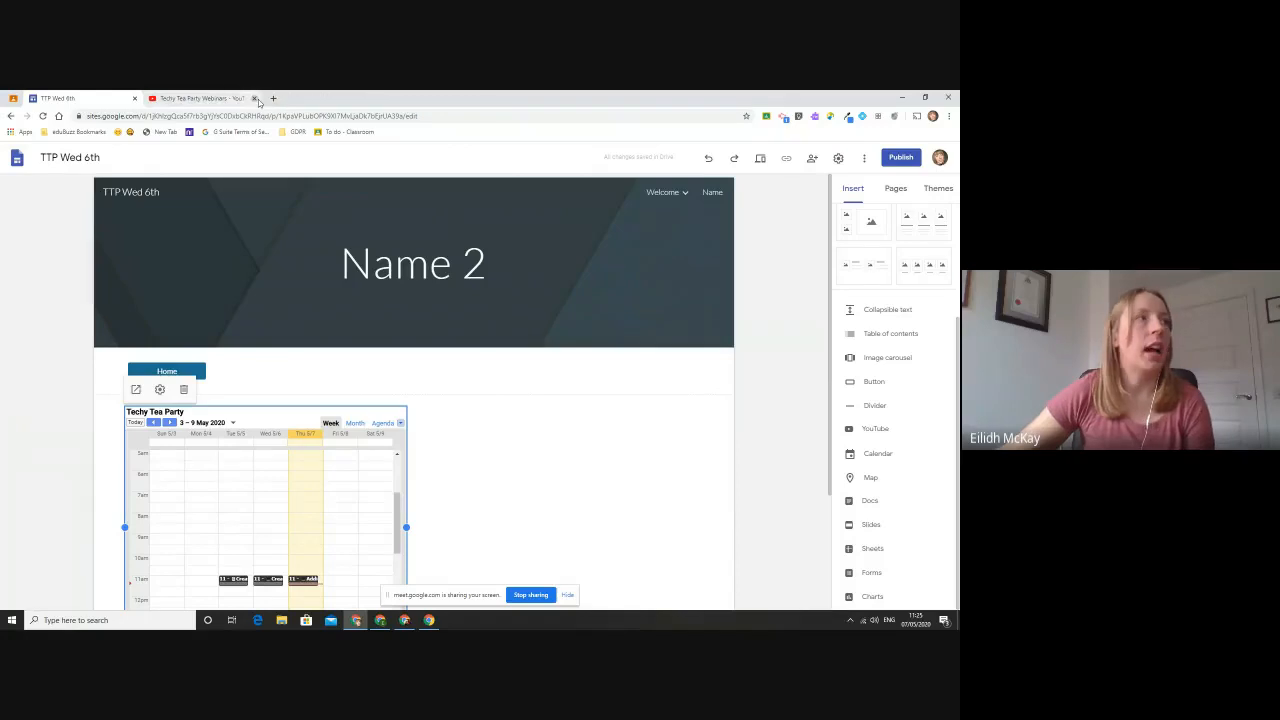
left_click(254, 98)
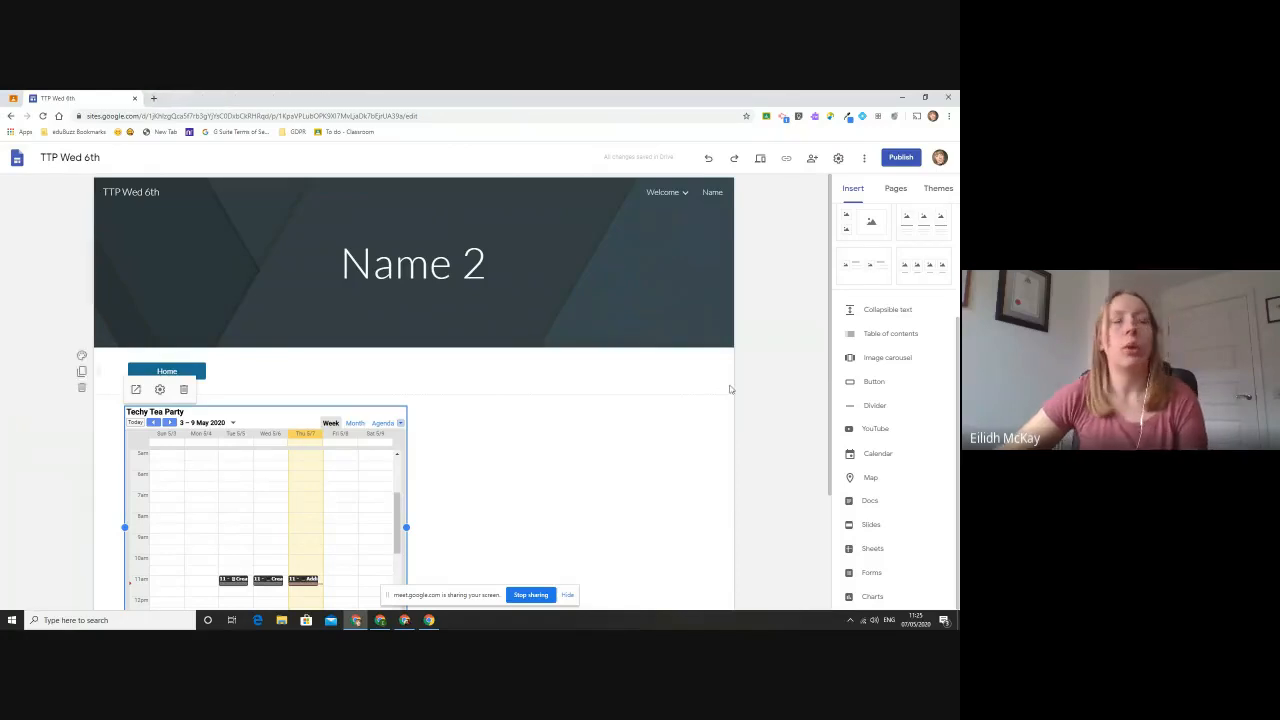
- Open the site's Welcome page and apply the Level theme with the green accent colour
left_click(660, 193)
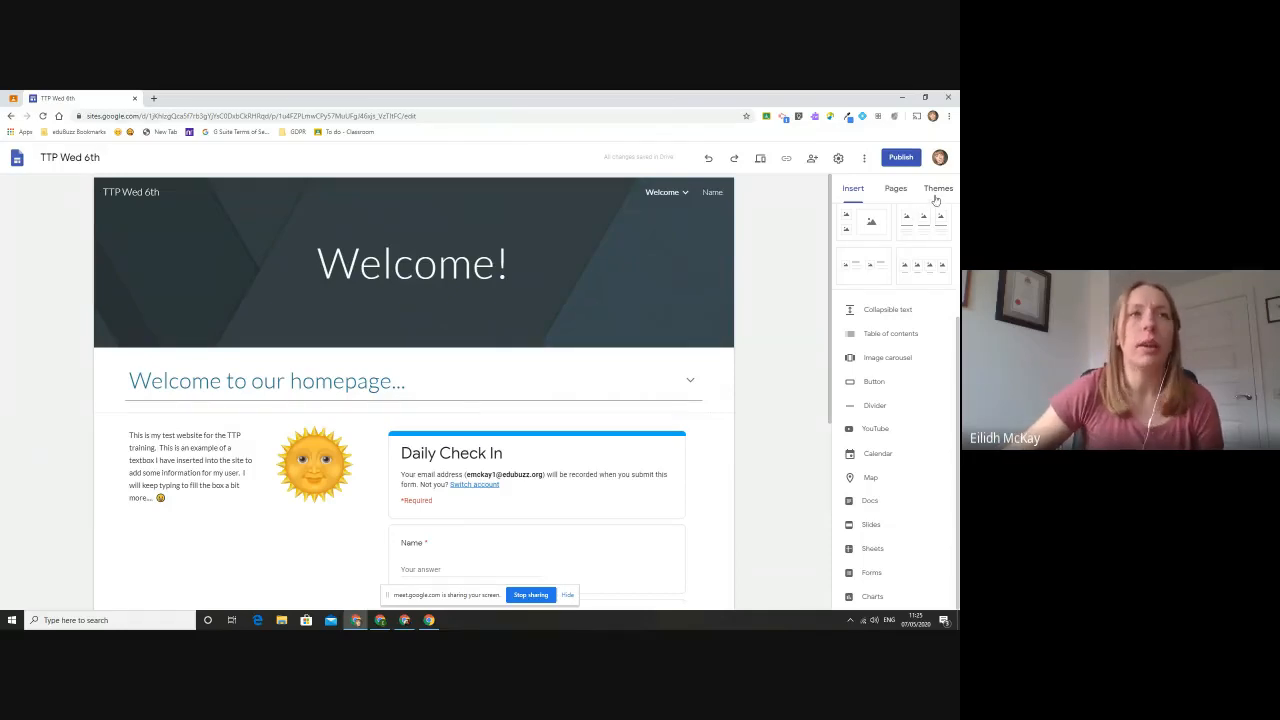
left_click(935, 195)
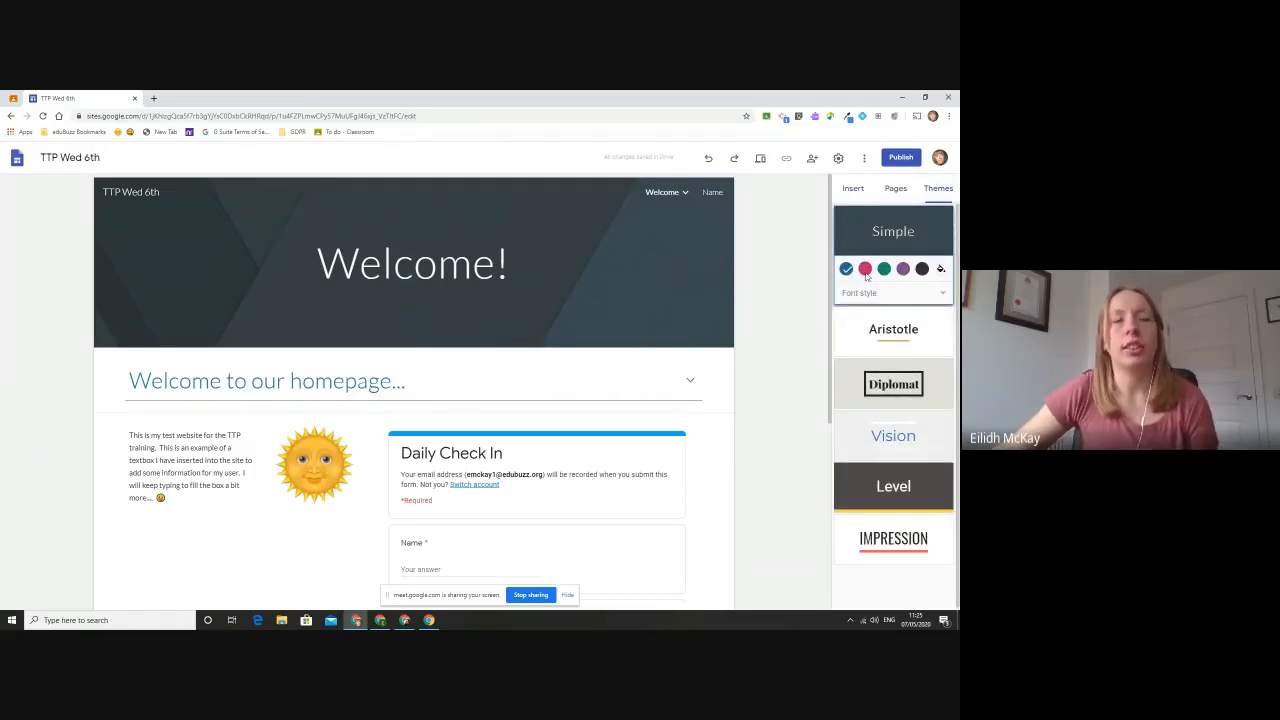
left_click(909, 490)
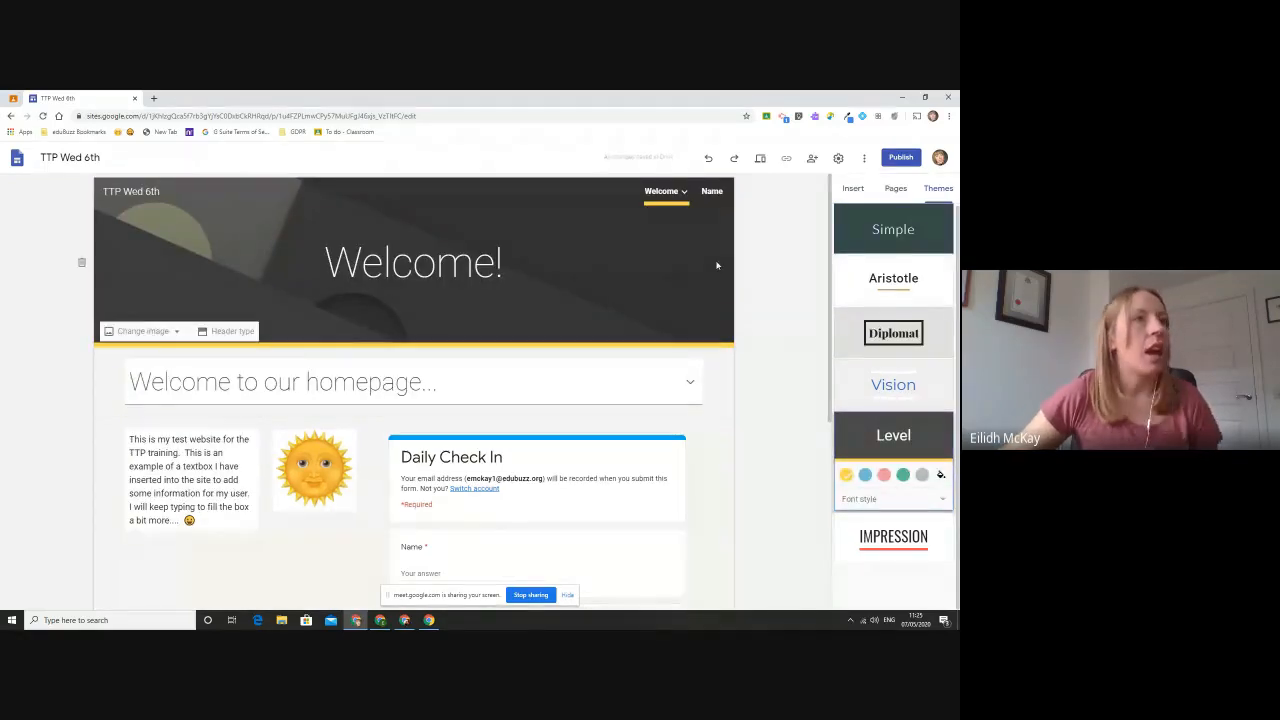
left_click(883, 475)
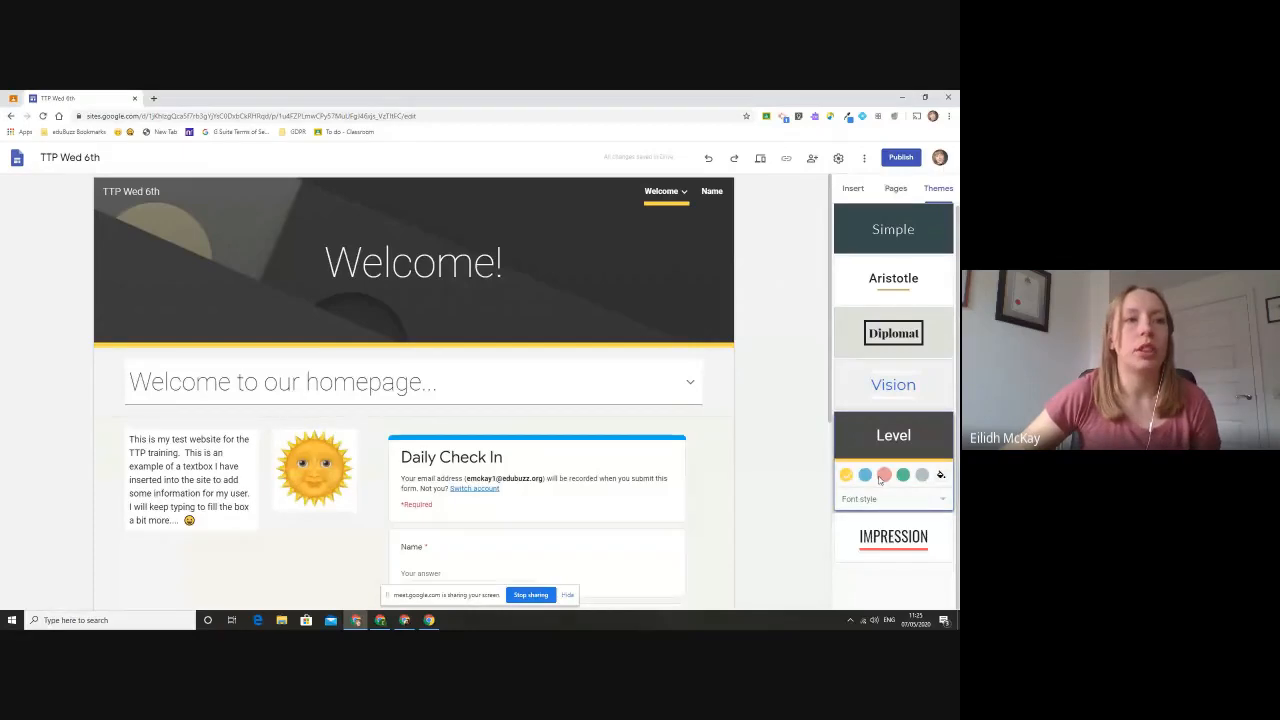
left_click(903, 475)
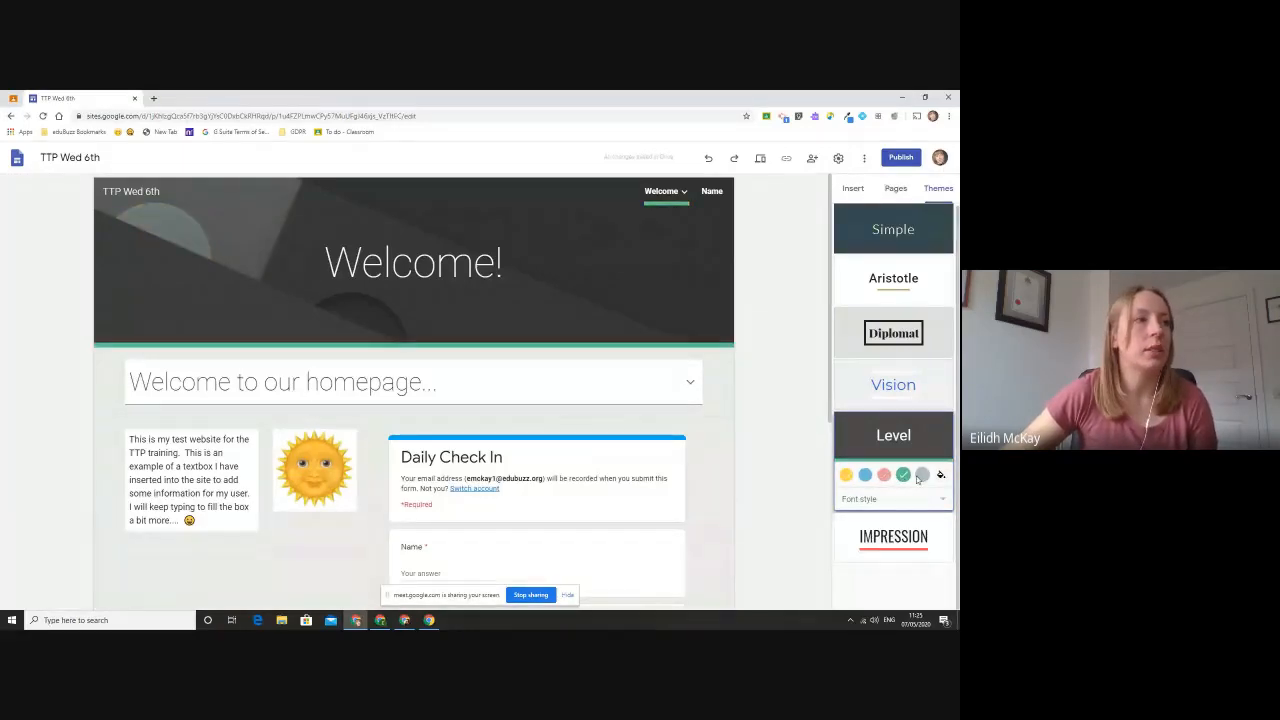
left_click(670, 376)
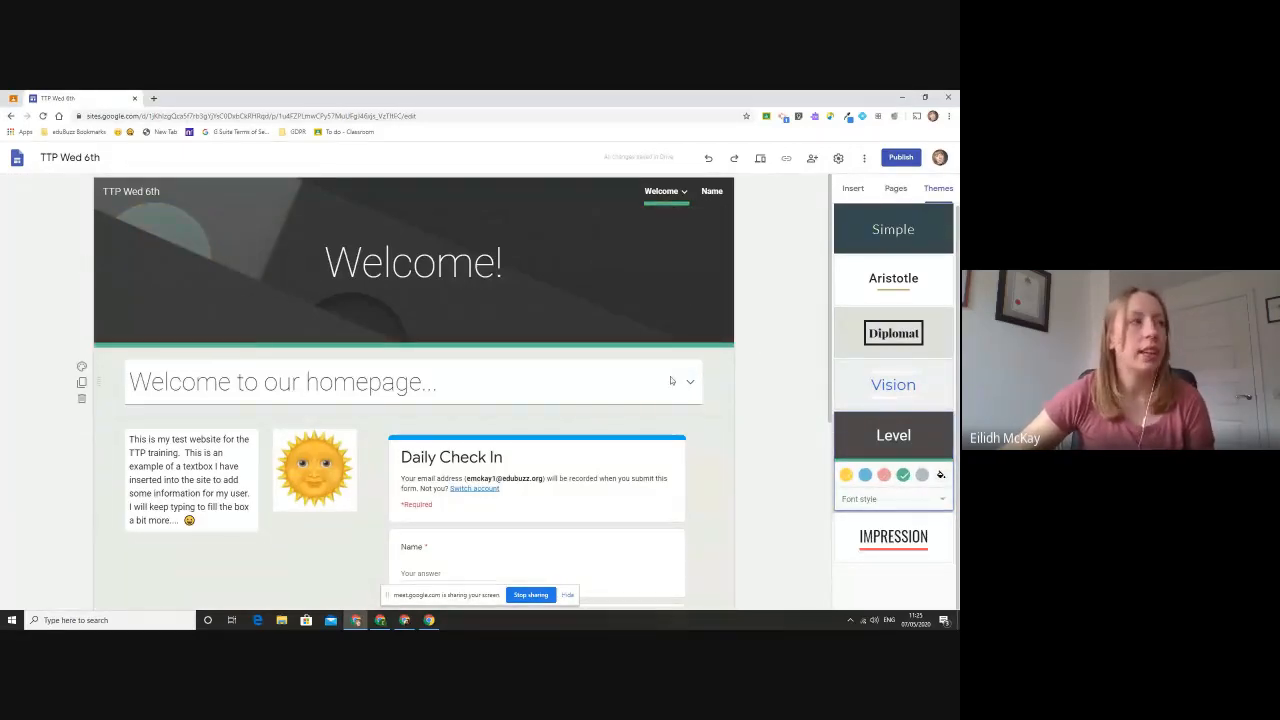
- Set the background of the section with the sun image and Daily Check In form to Emphasis 1
scroll(490, 381, "down", 1)
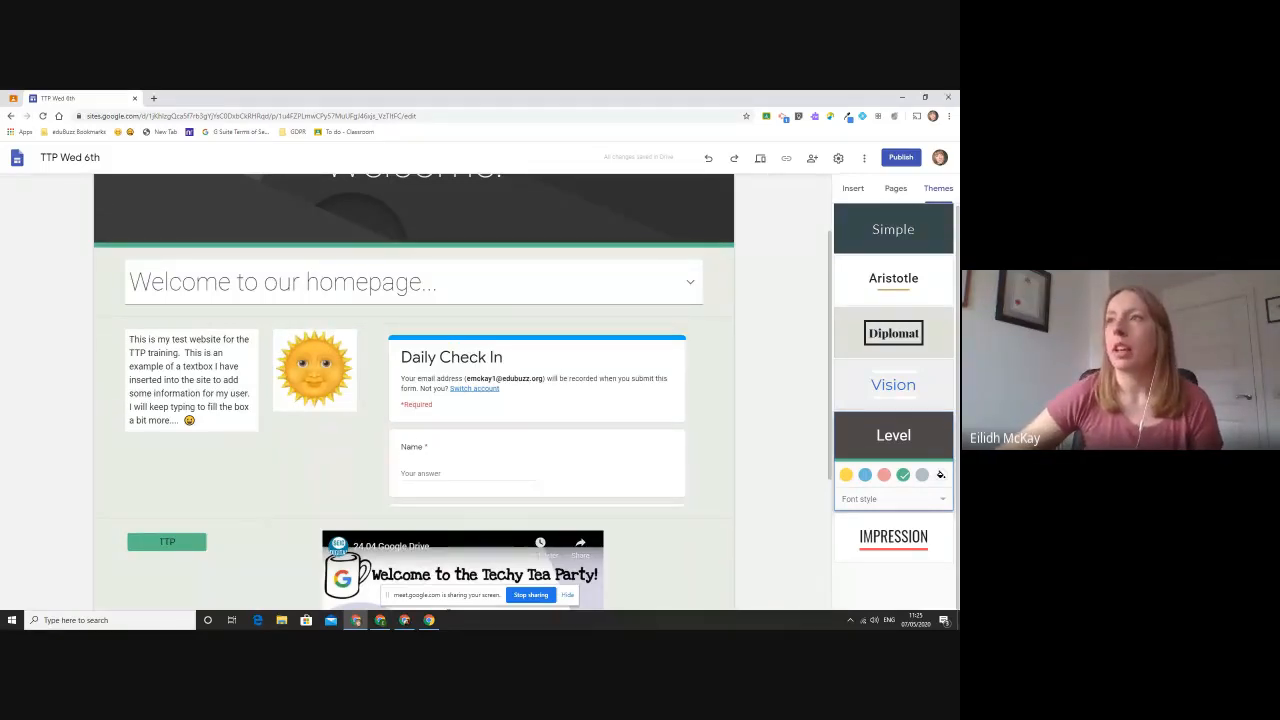
key("alt+Tab")
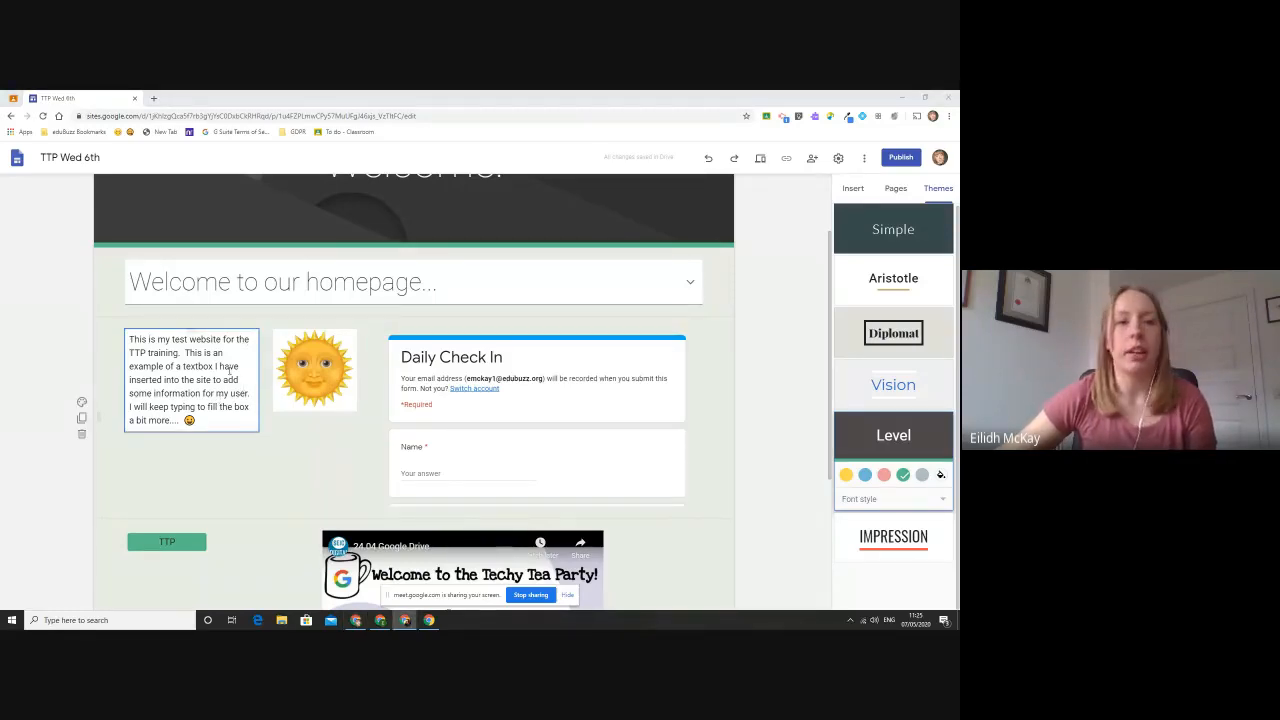
left_click(83, 403)
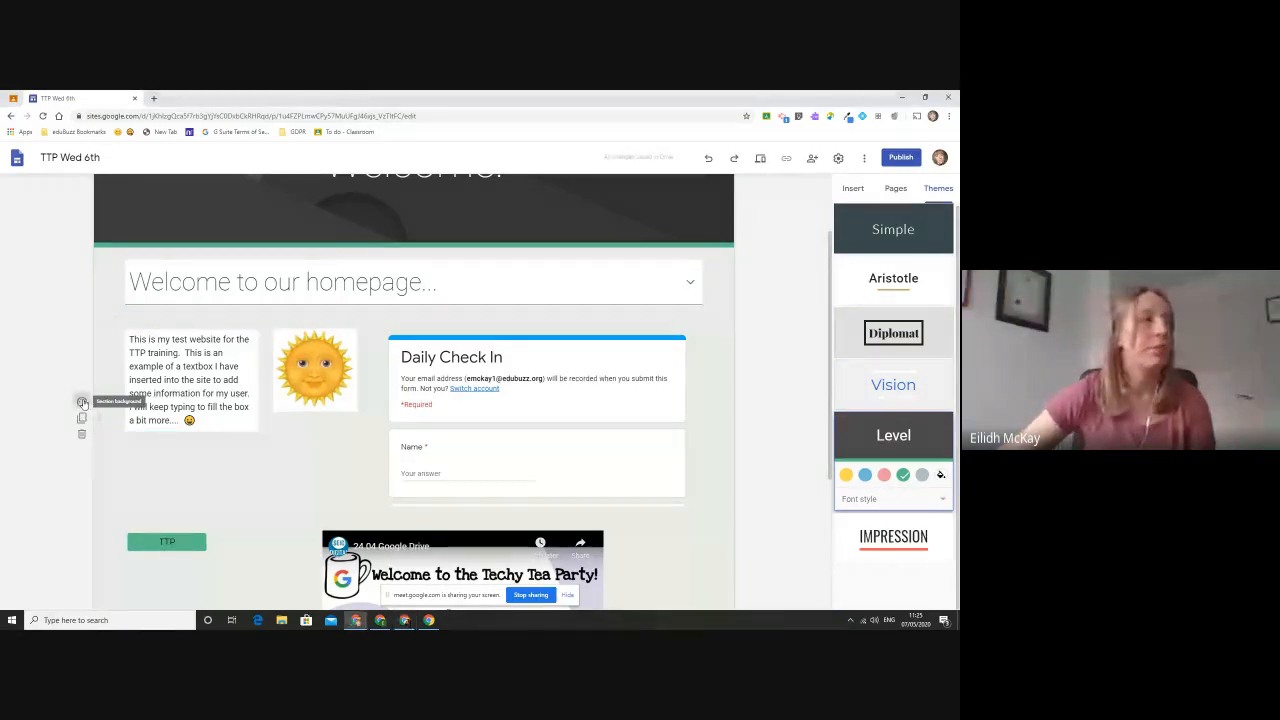
left_click(83, 403)
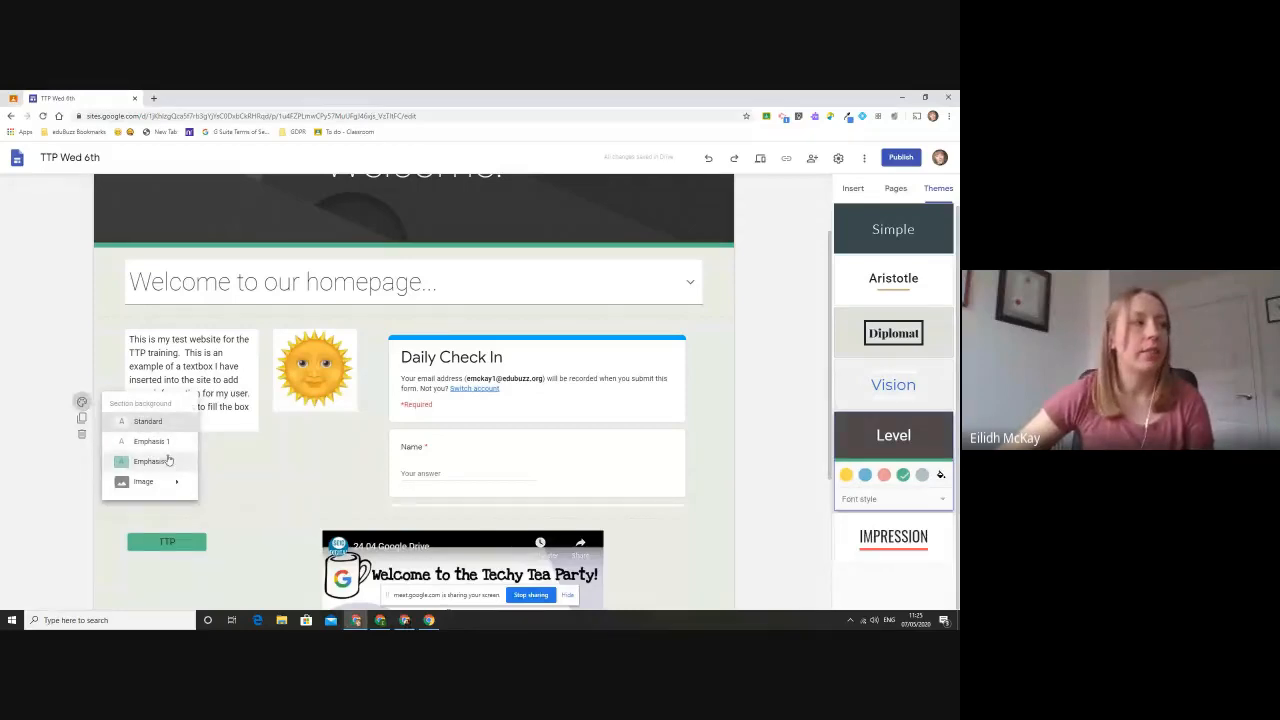
left_click(165, 445)
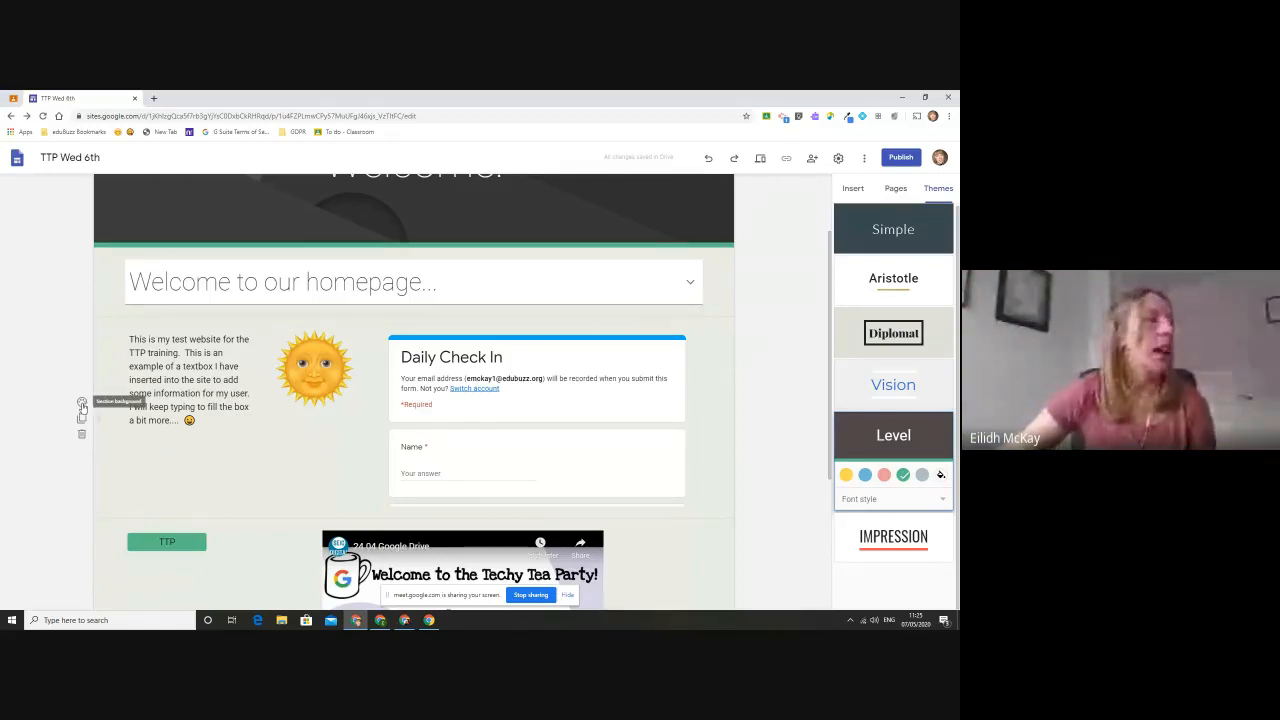
- Set the Daily Check In section's background to the turquoise striped seascape from the gallery and turn off its readability adjustment
key("ctrl+plus")
key("ctrl+plus")
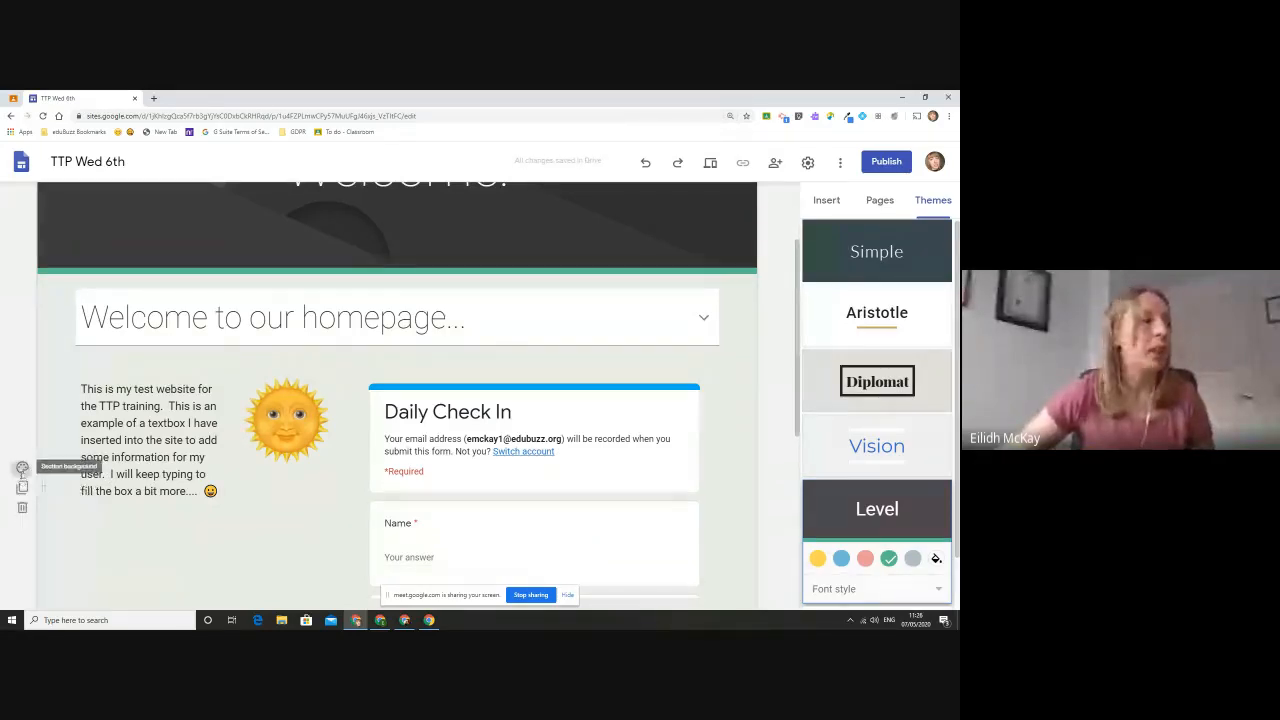
left_click(22, 470)
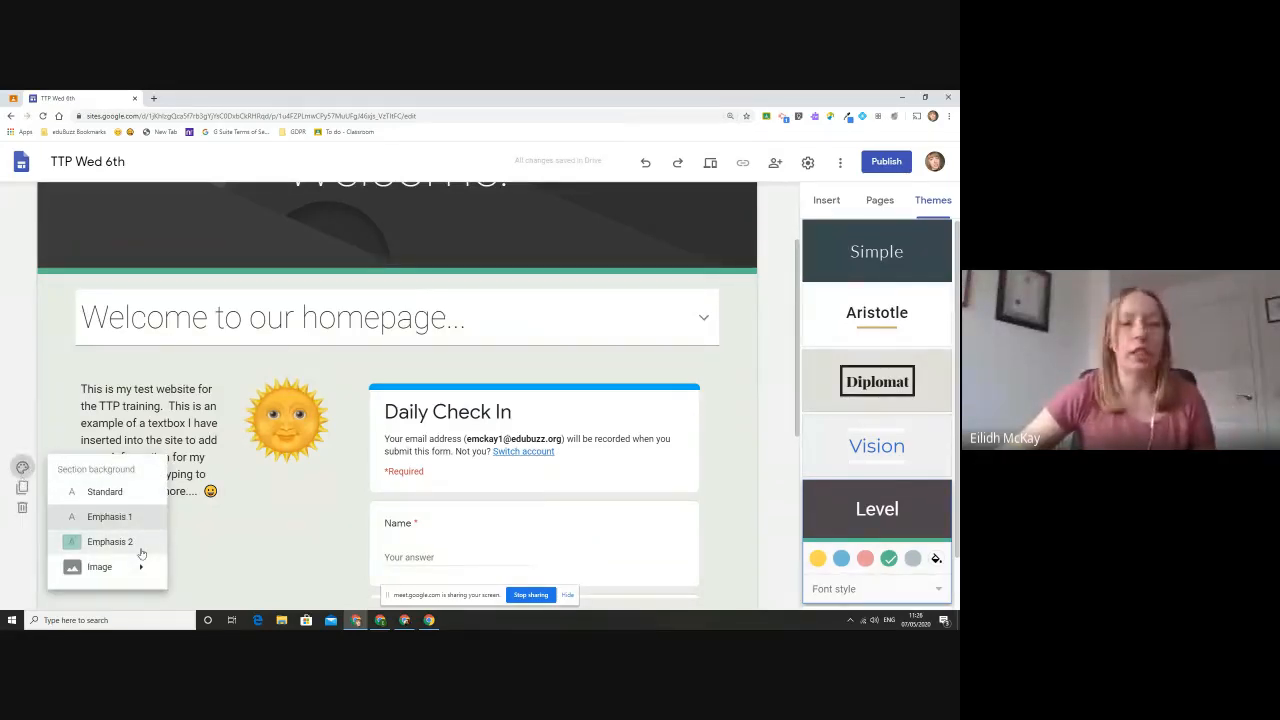
mouse_move(116, 566)
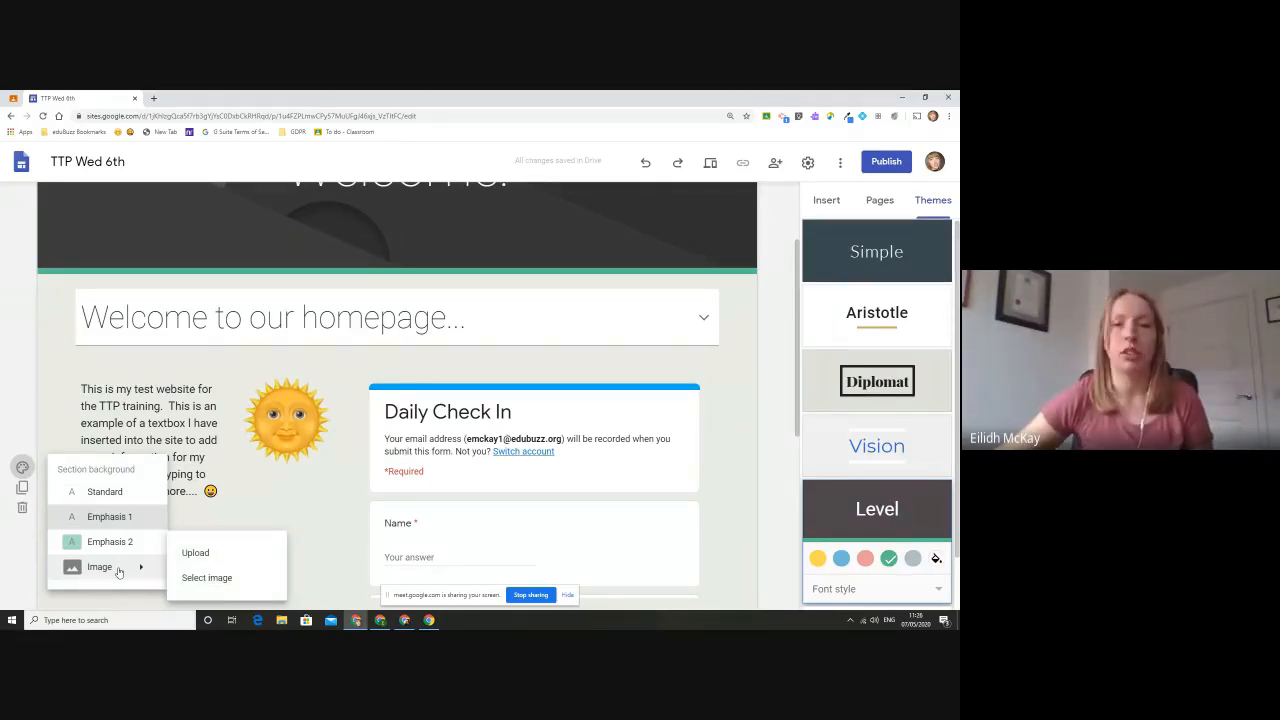
left_click(203, 584)
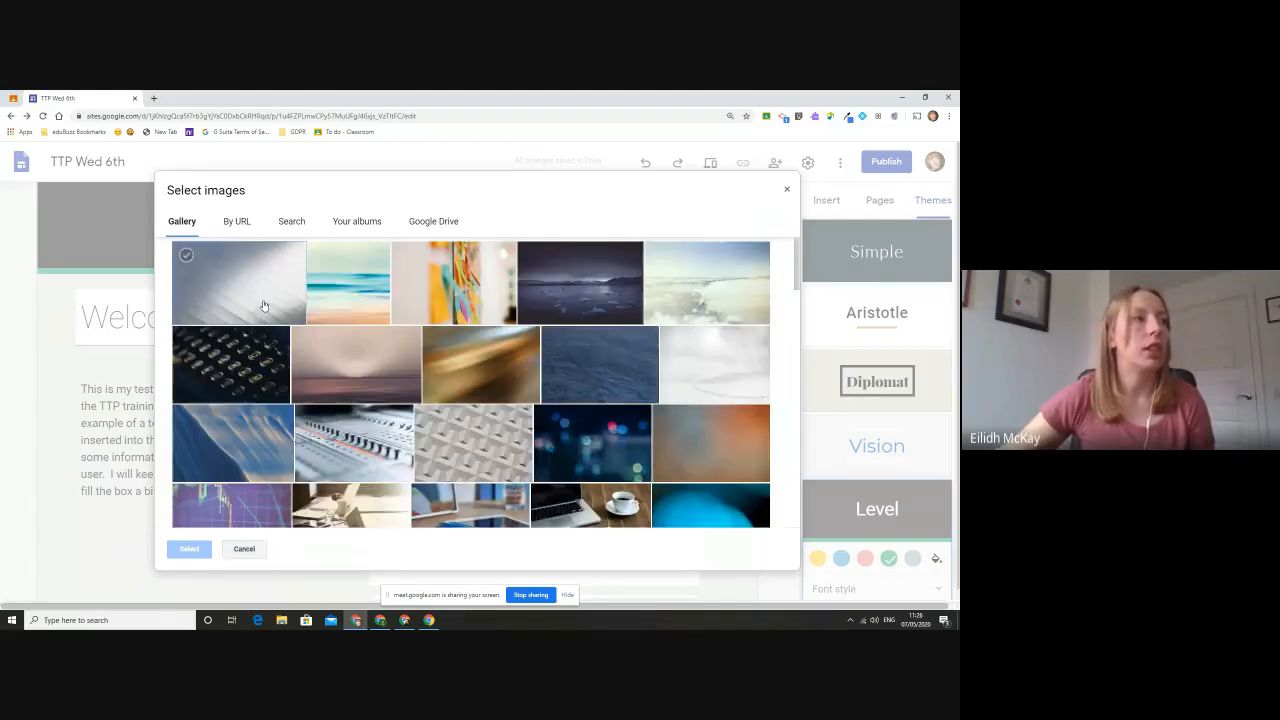
left_click(340, 292)
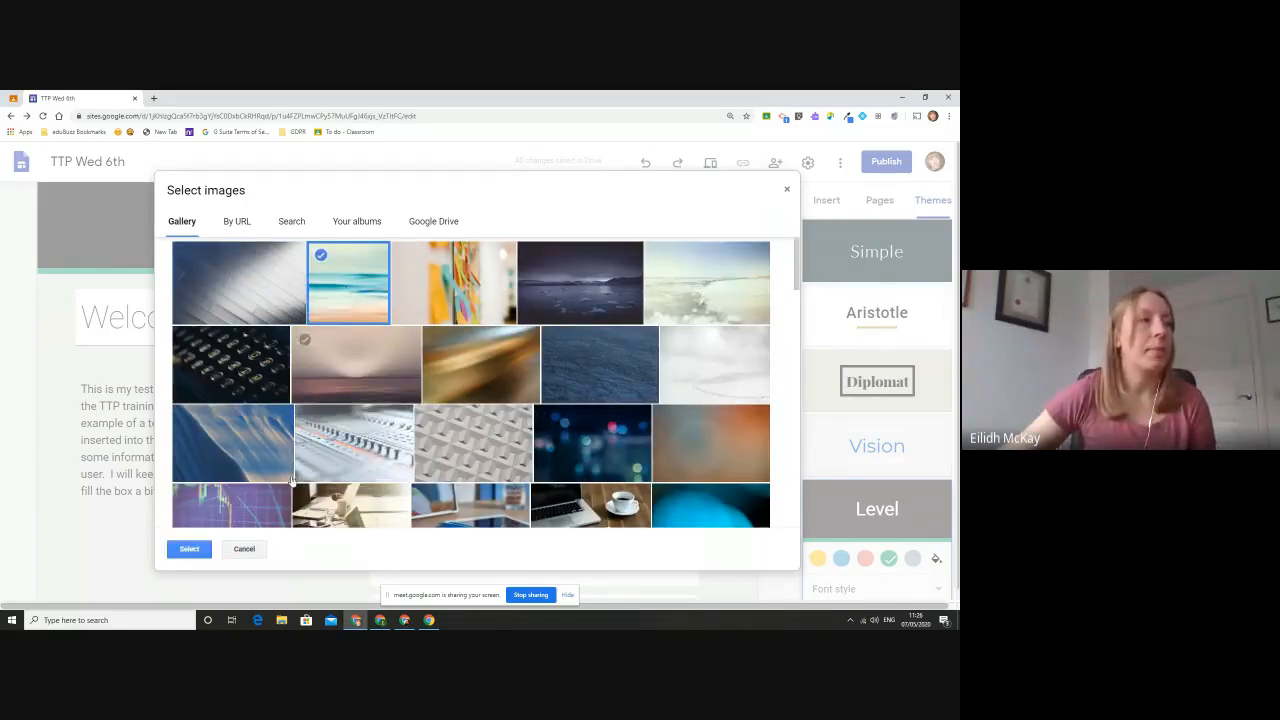
left_click(189, 549)
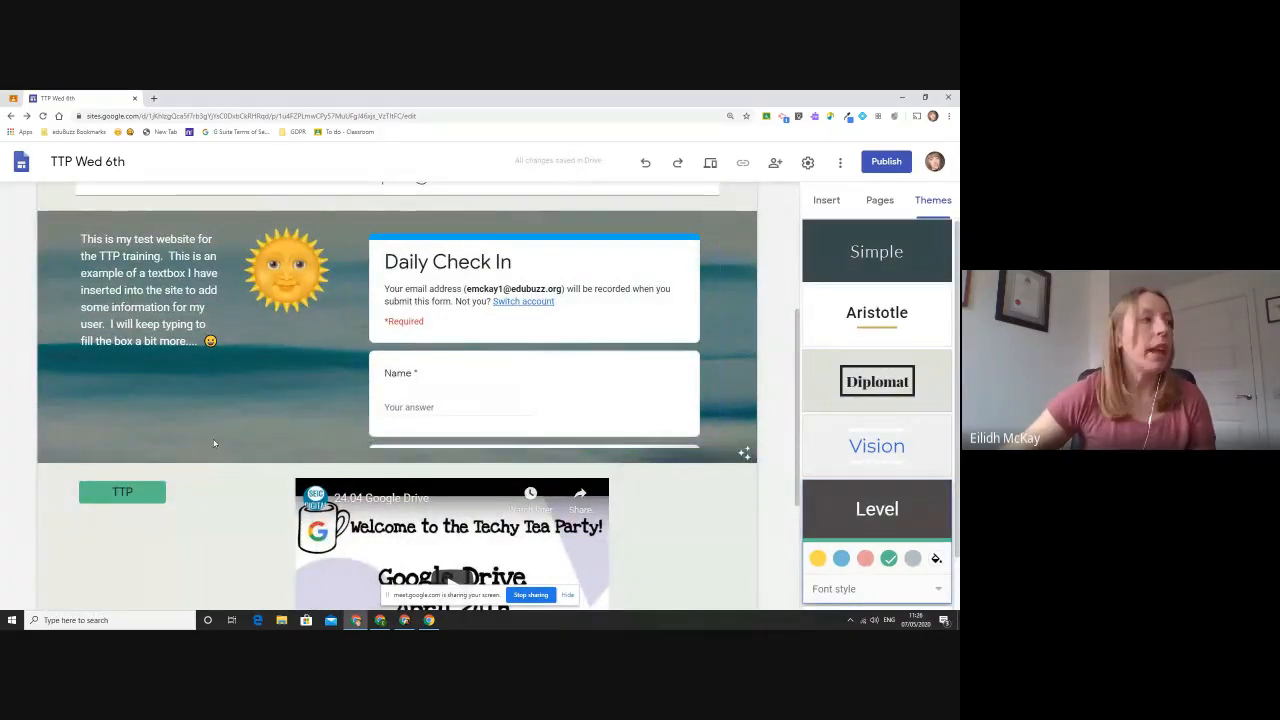
scroll(213, 442, "up", 1)
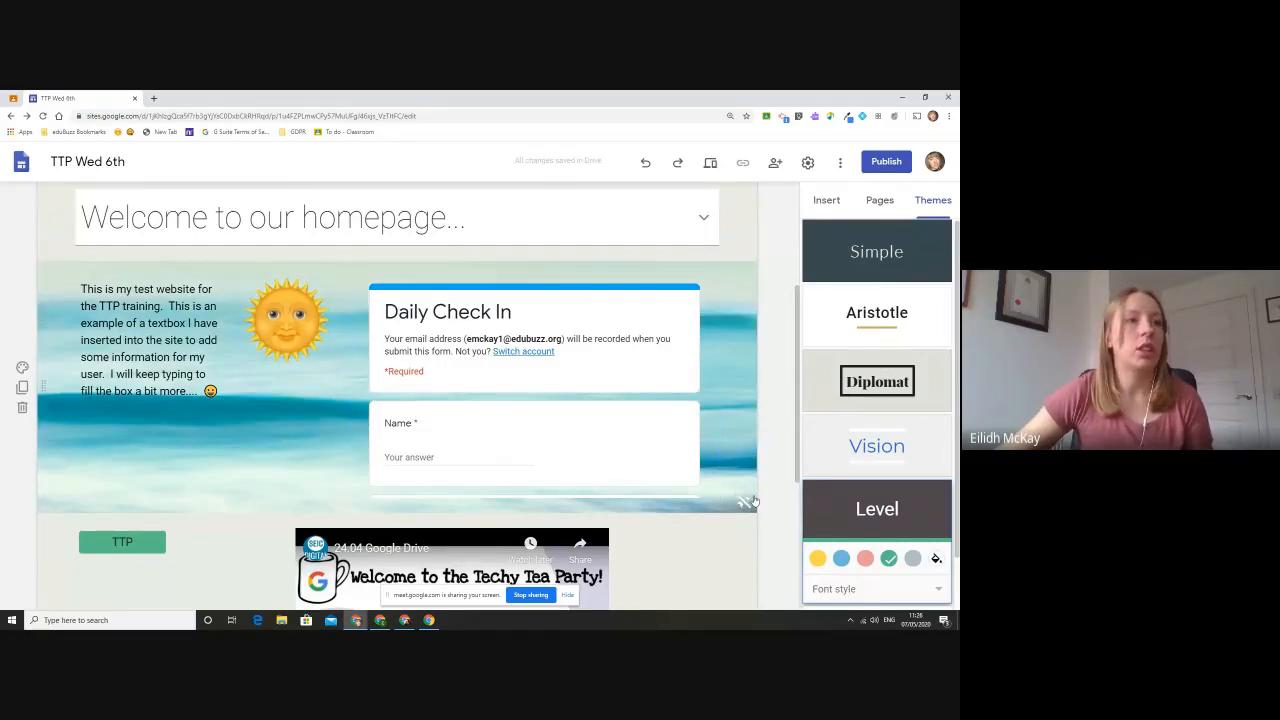
- Change the Welcome page's header image to the pale beach photo with breaking waves from the gallery
scroll(752, 498, "up", 3)
mouse_move(183, 326)
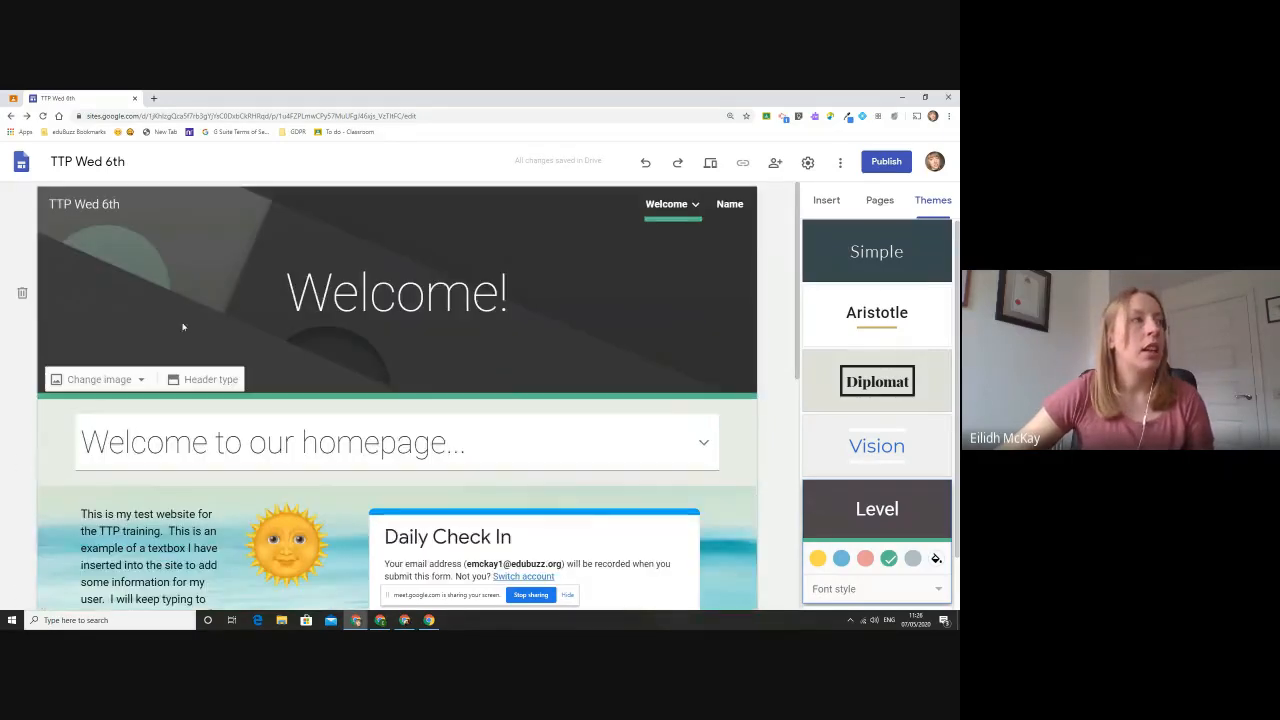
left_click(124, 380)
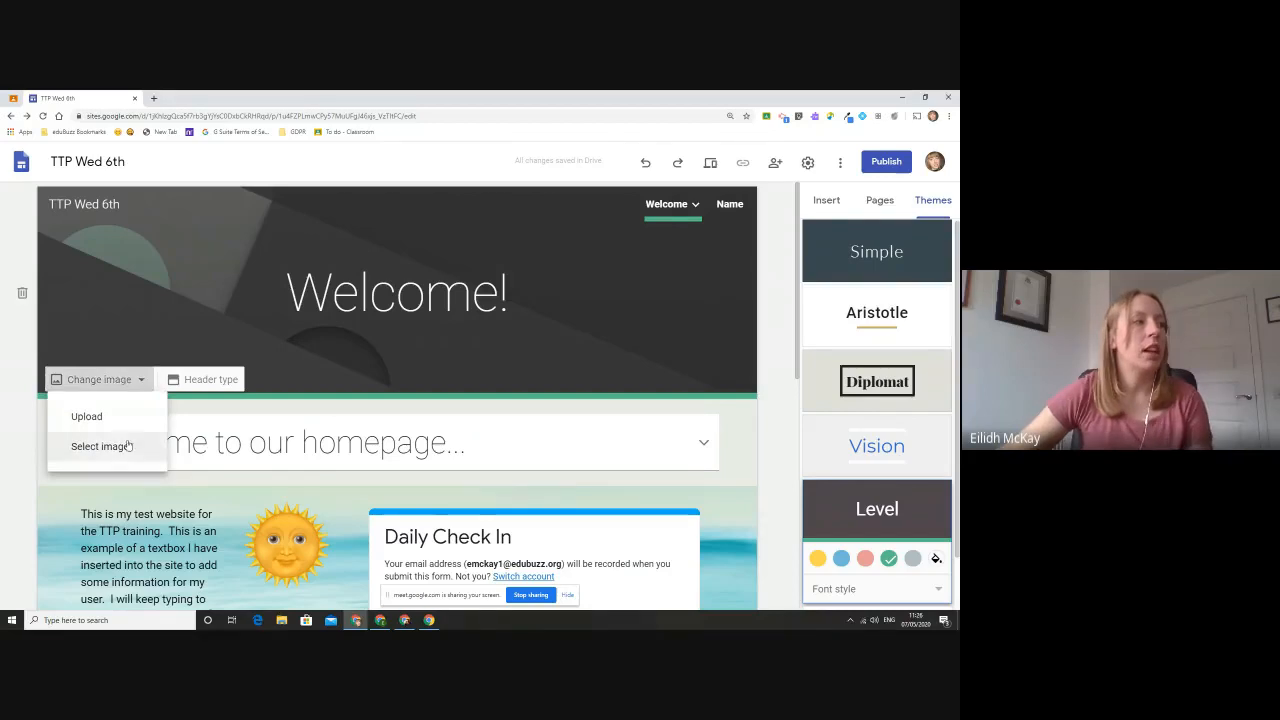
left_click(127, 446)
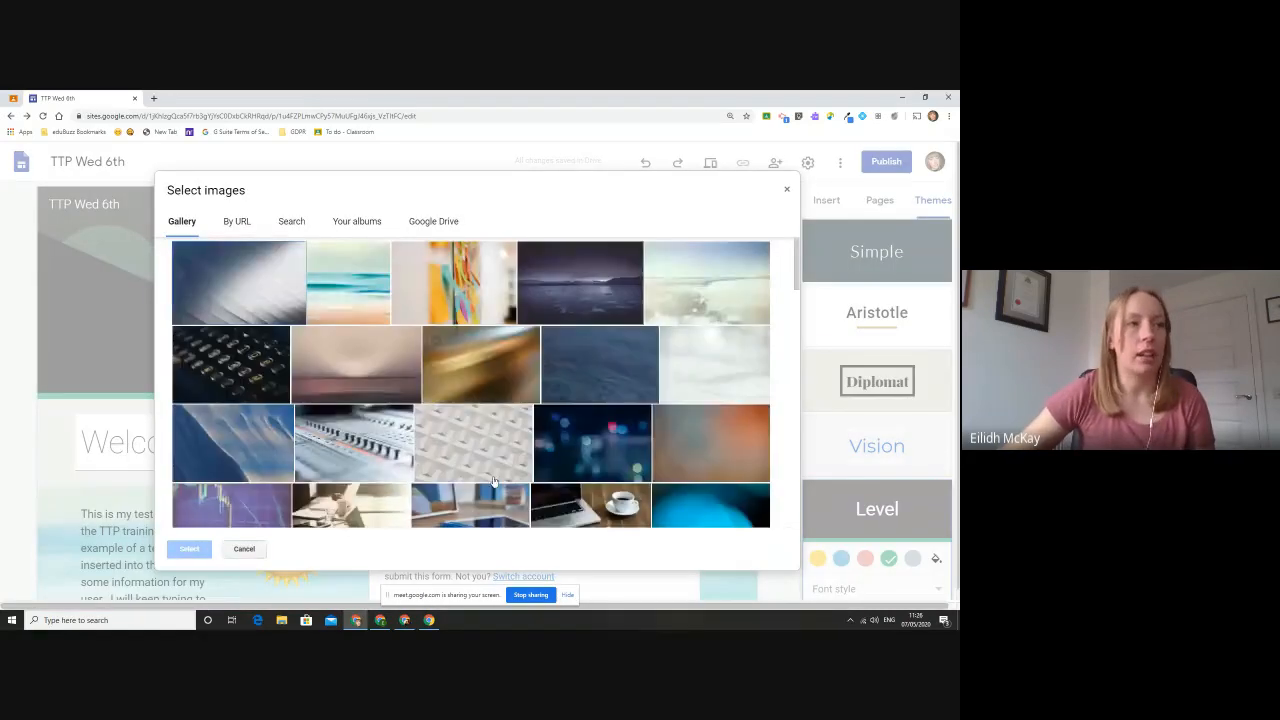
left_click(700, 288)
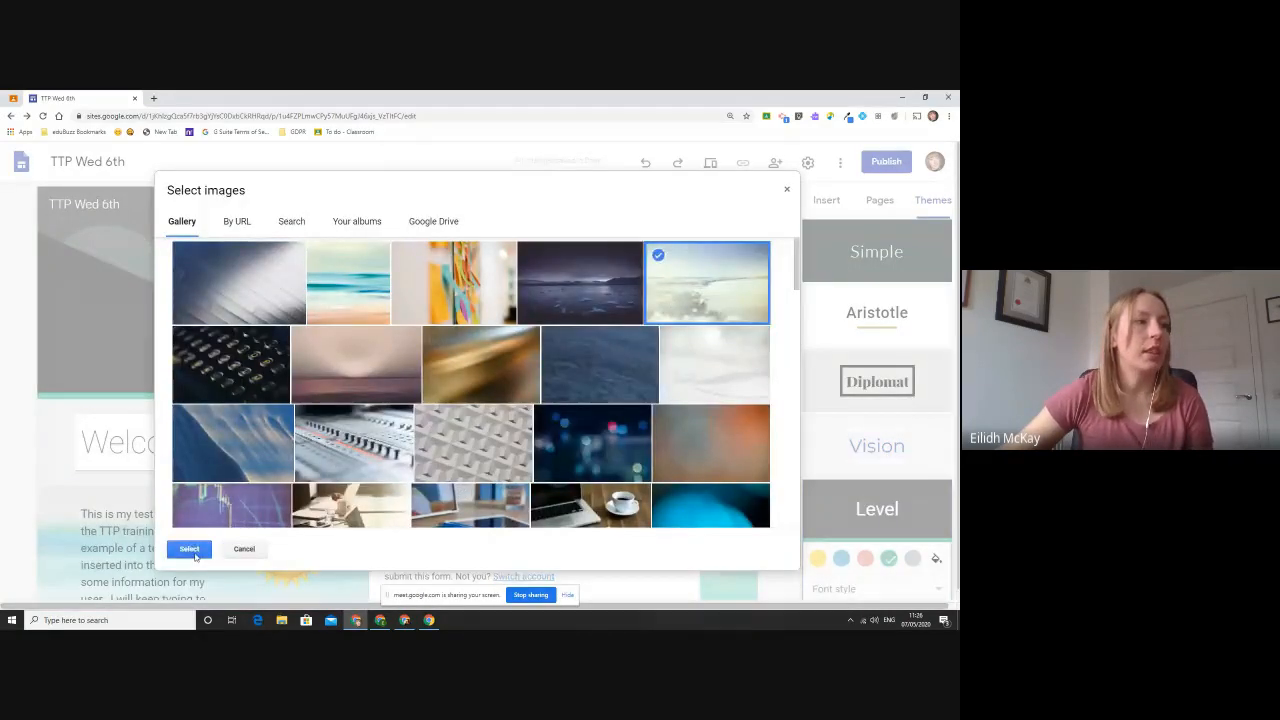
left_click(189, 549)
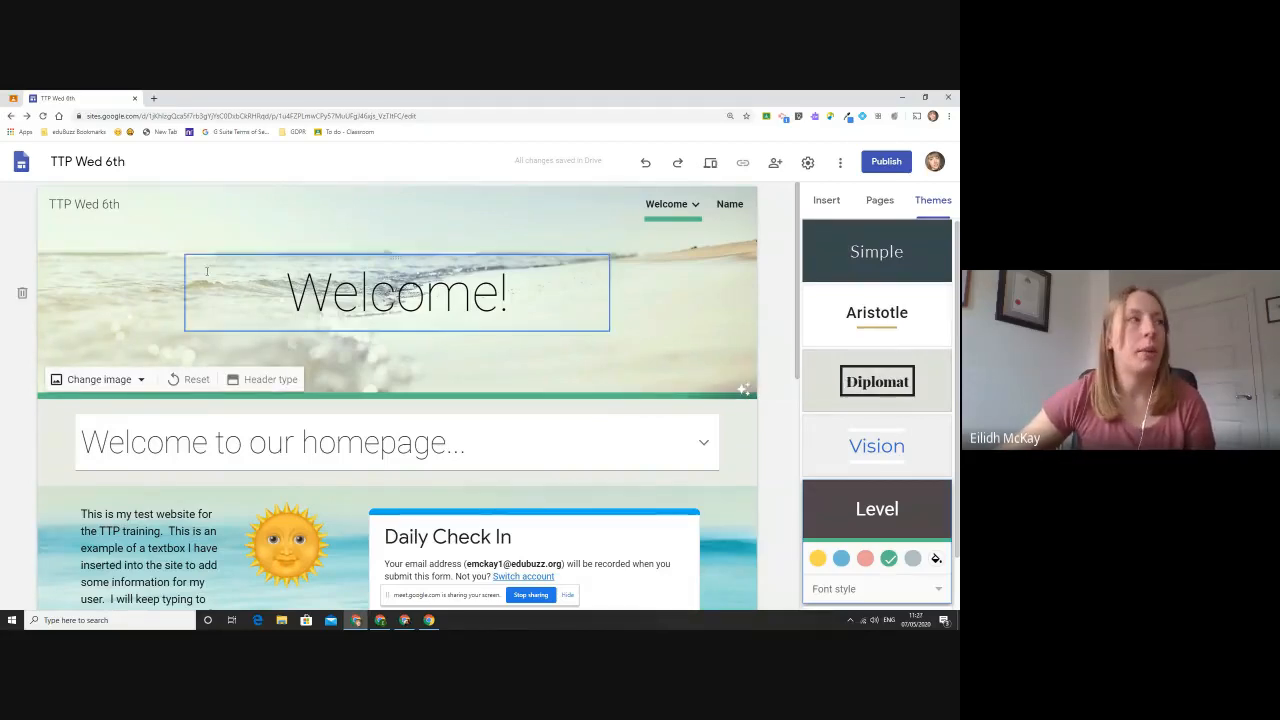
- Open the Techy Tea Party site in a new tab to look at its logo, and return to the TTP Wed 6th editor
mouse_move(78, 243)
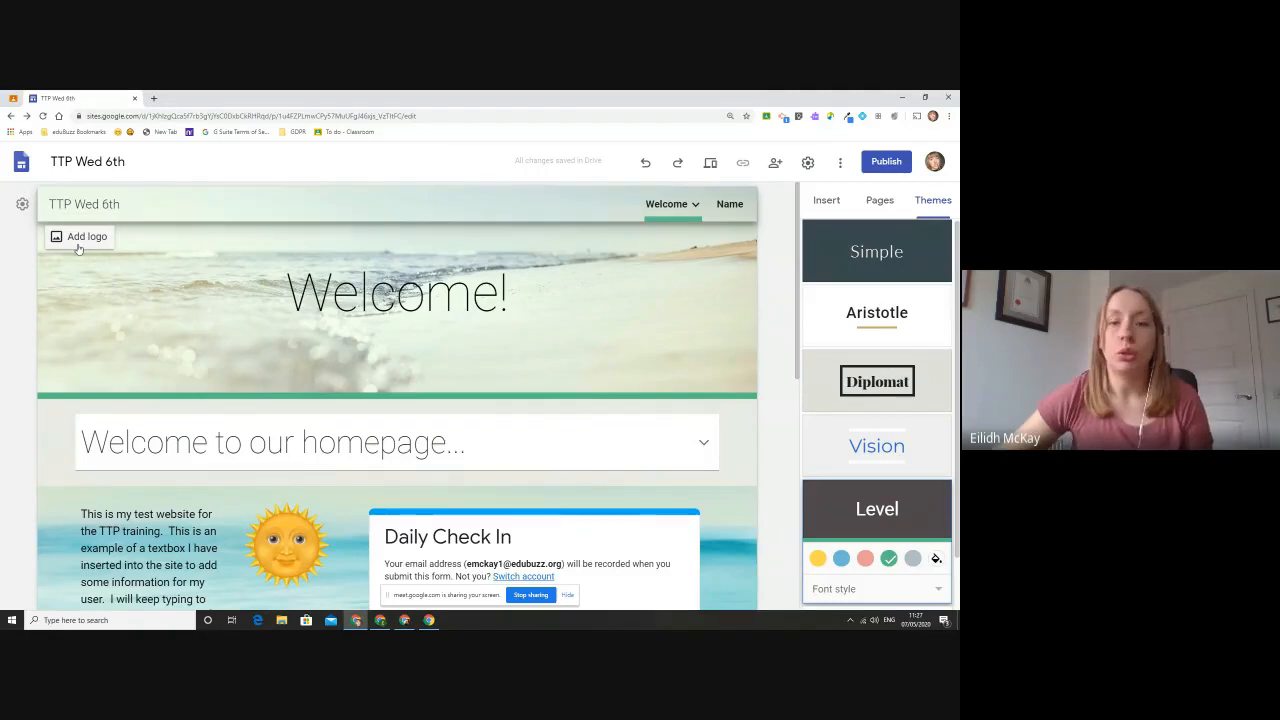
left_click(153, 99)
type("techy")
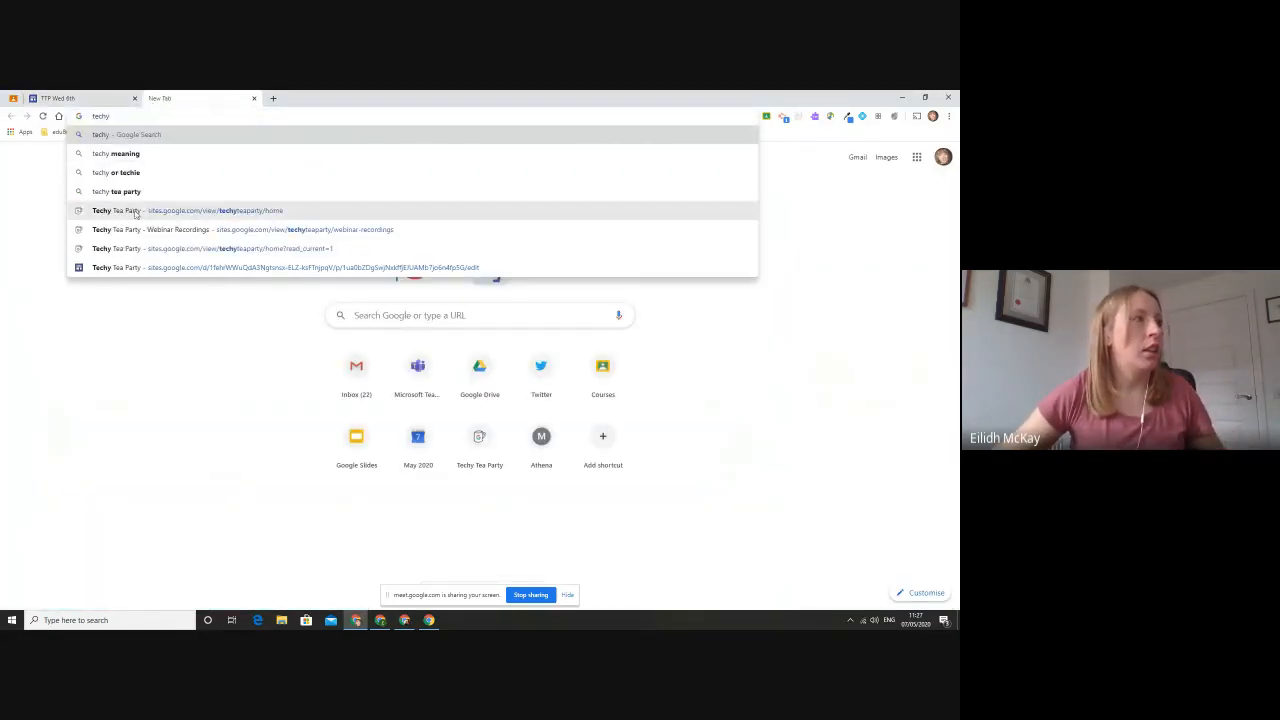
left_click(128, 211)
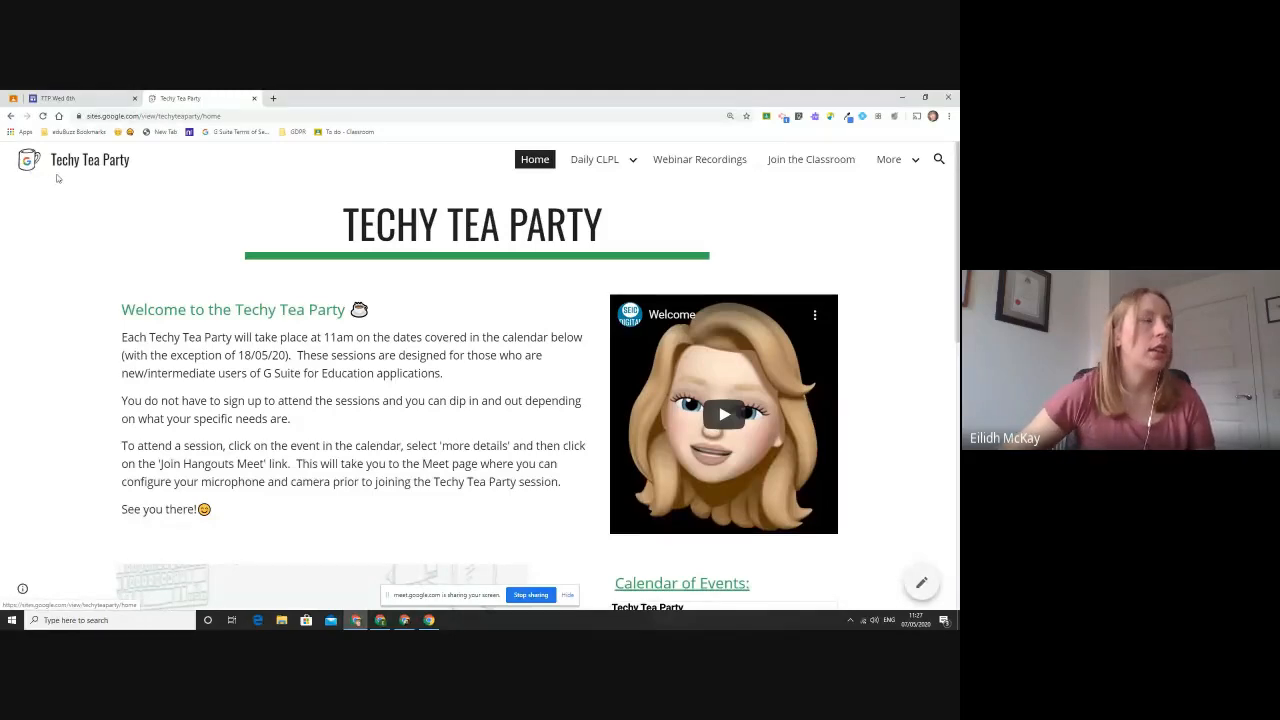
left_click(65, 98)
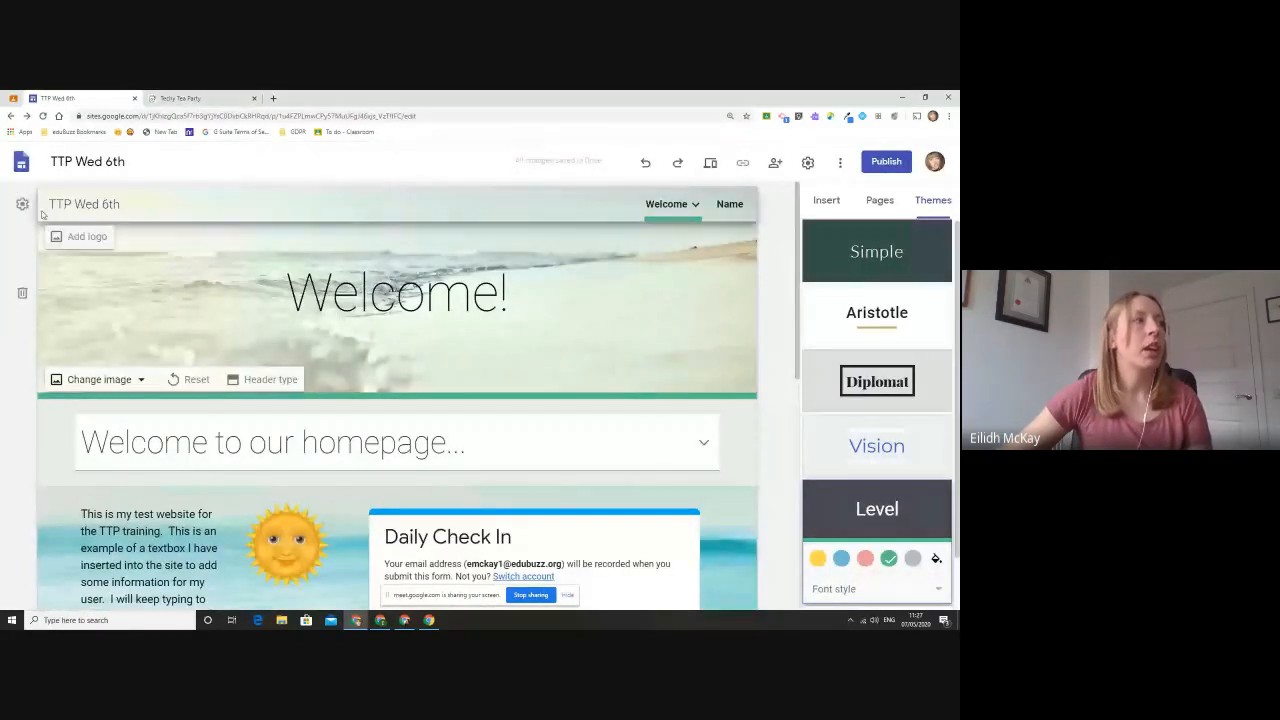
- Add a site logo from a Google image search for "class", using the photo of a child in blue at a classroom table
mouse_move(55, 197)
left_click(57, 236)
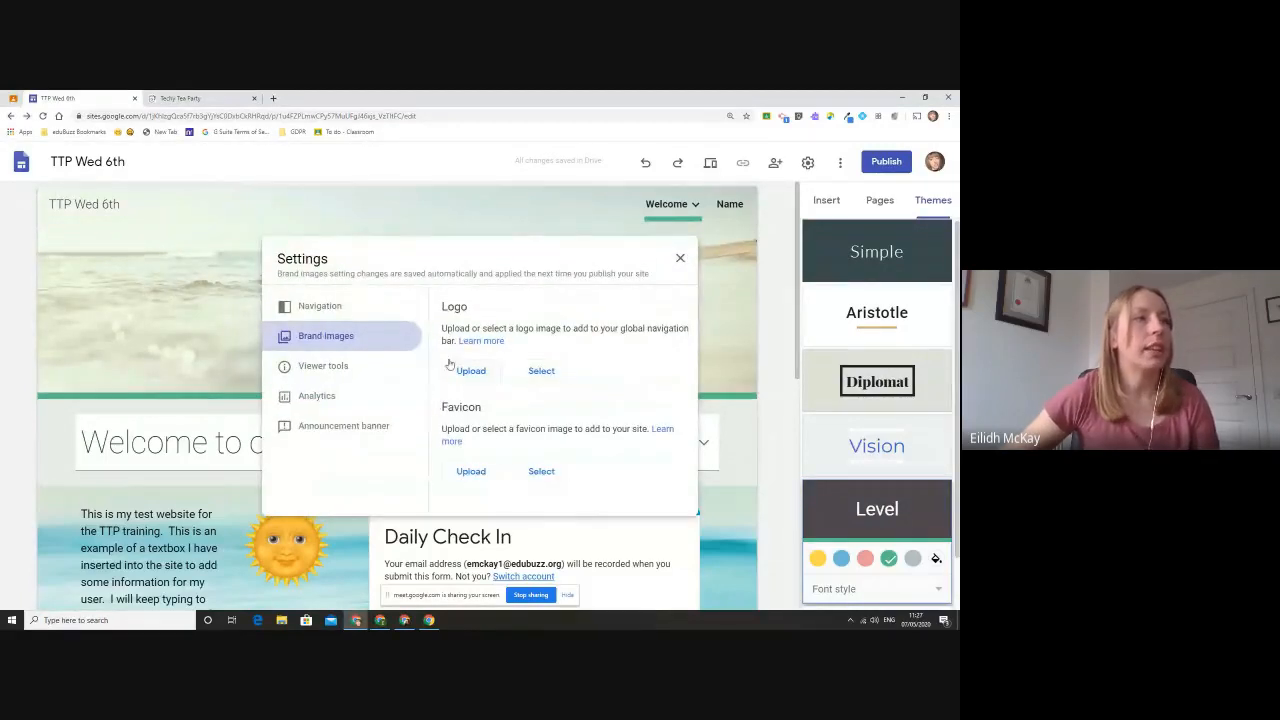
left_click(541, 378)
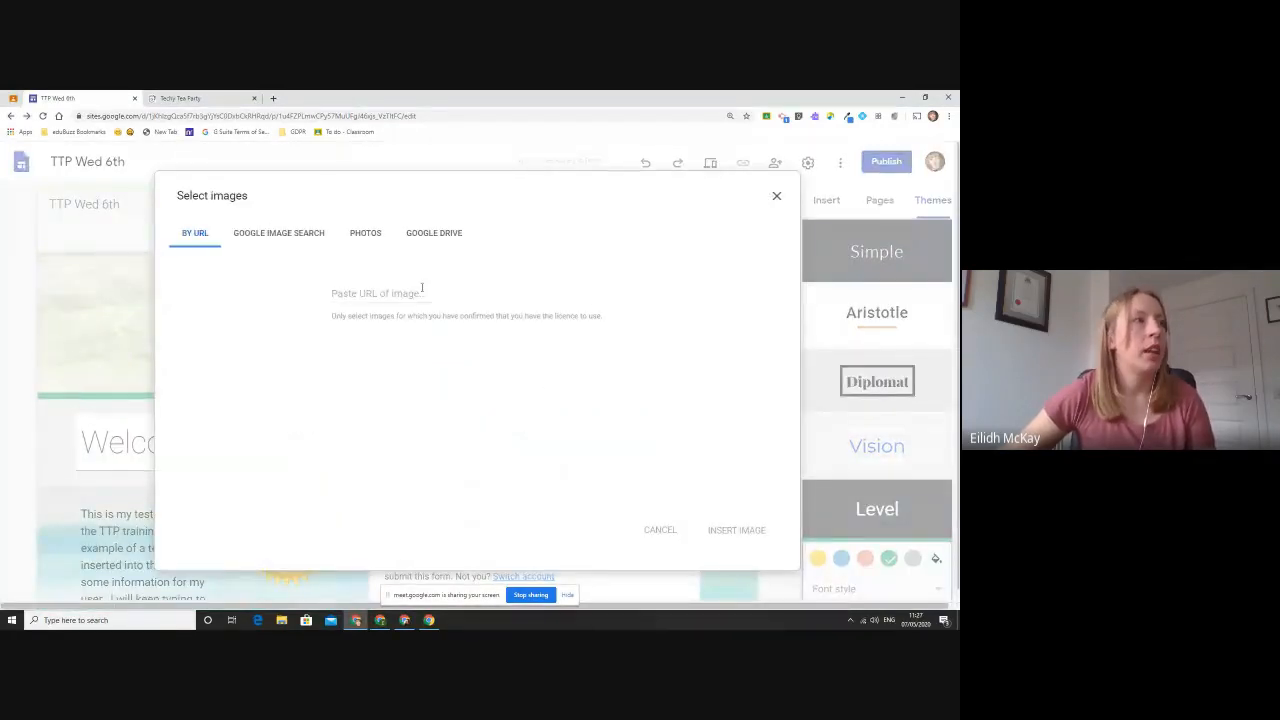
left_click(275, 233)
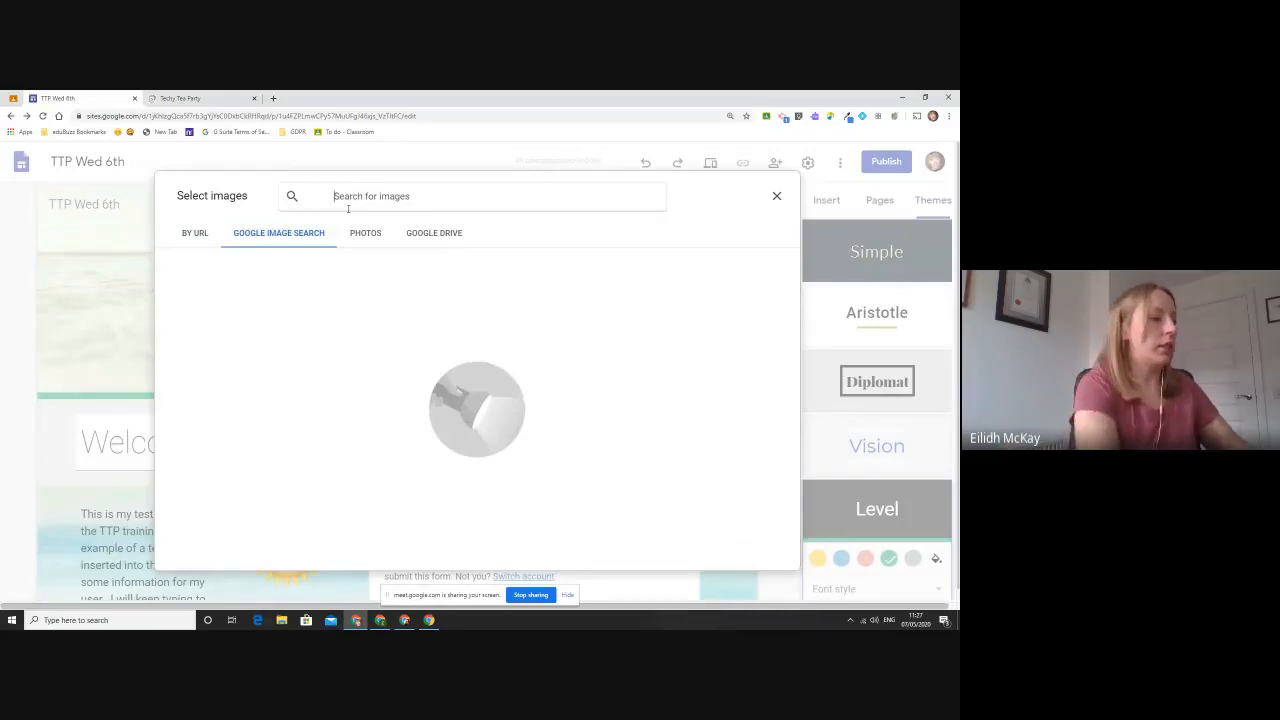
type("class")
key("Return")
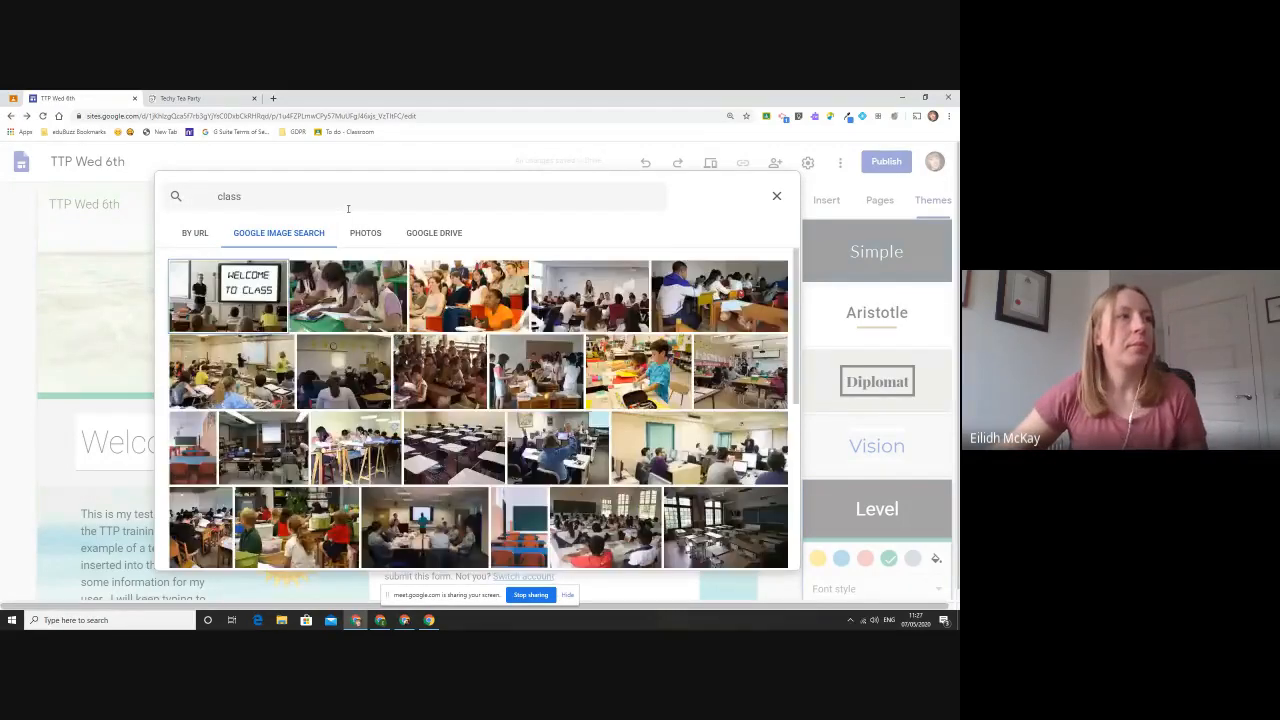
scroll(619, 366, "down", 2)
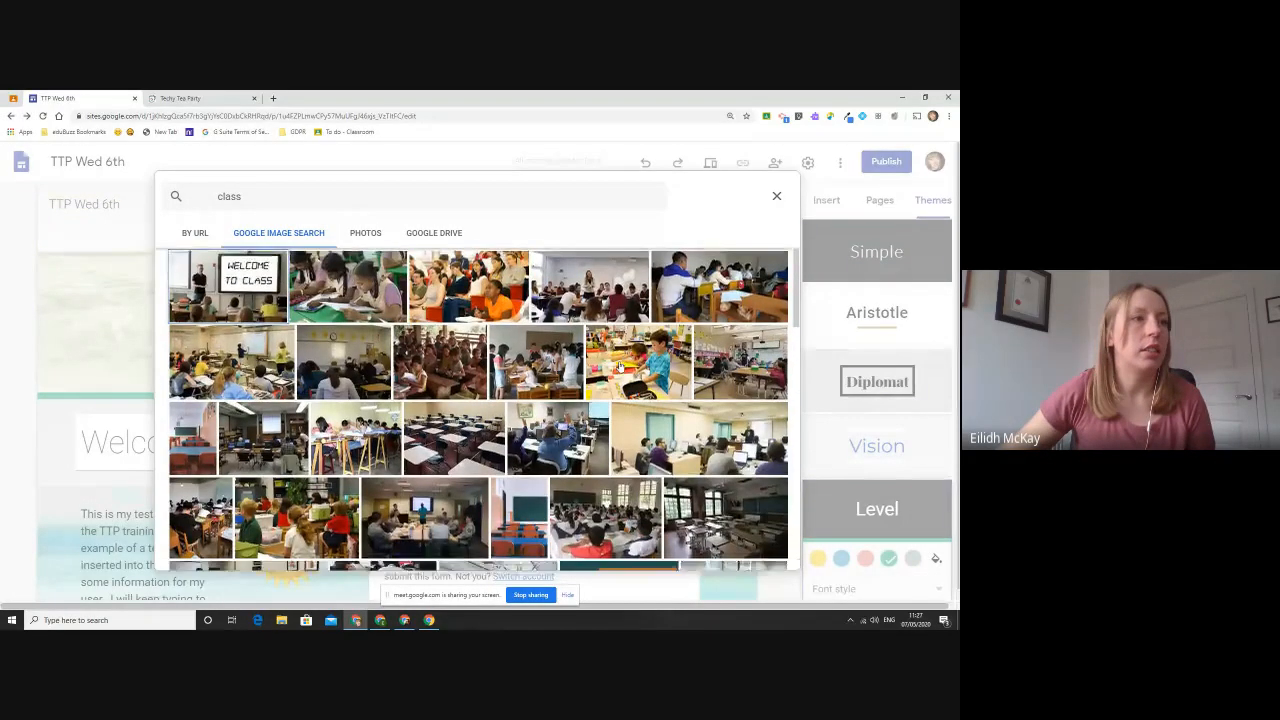
left_click(617, 340)
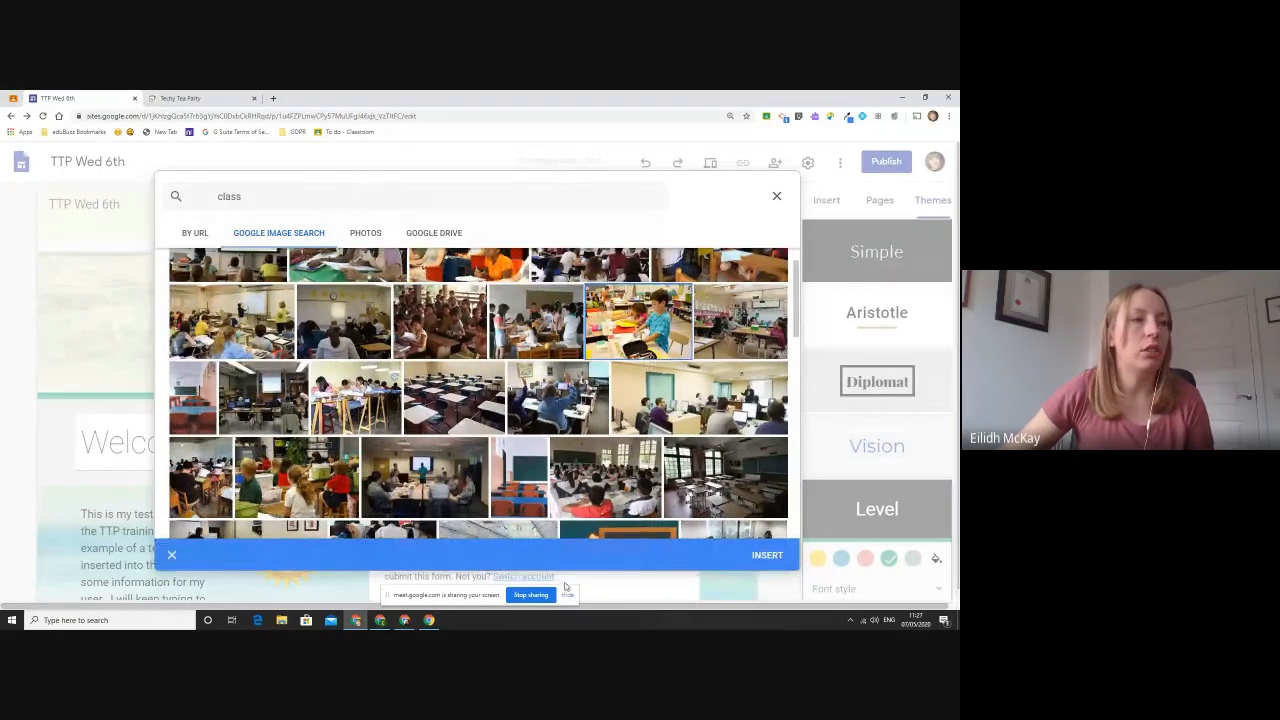
left_click(770, 555)
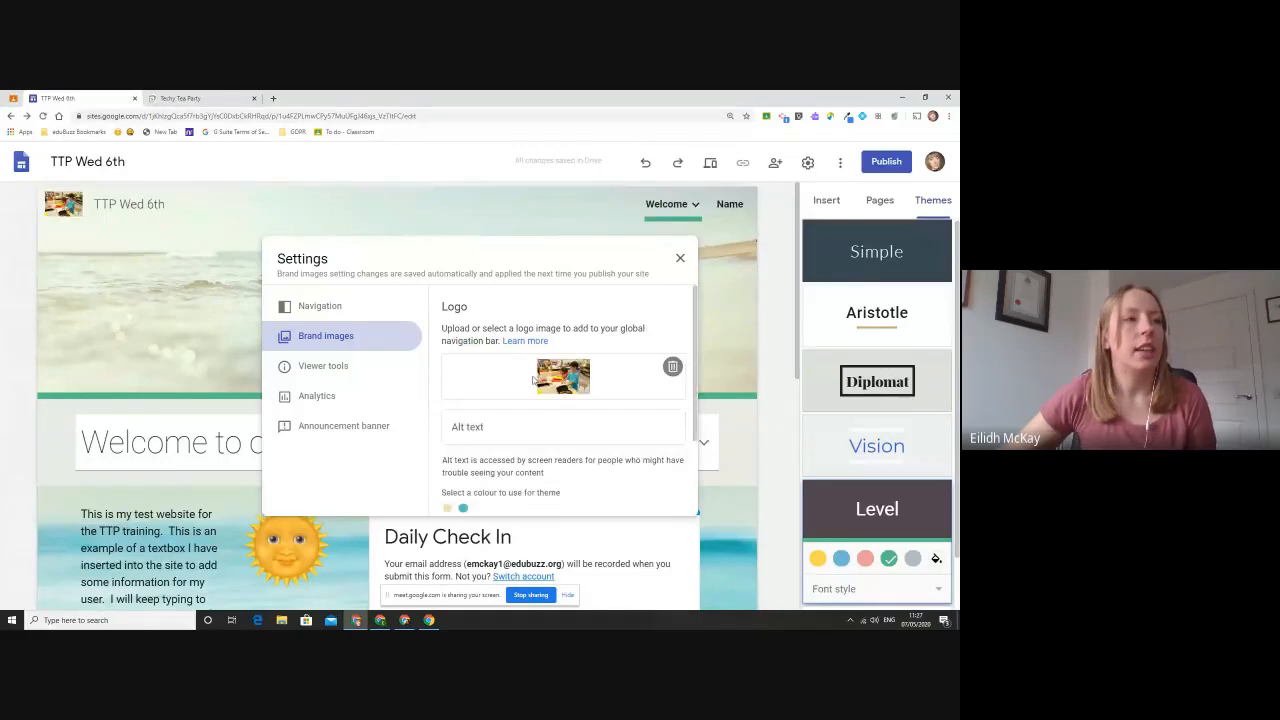
- Try the teal and beige theme colours suggested from the logo, and keep teal as the theme colour
scroll(550, 382, "down", 2)
scroll(550, 382, "up", 2)
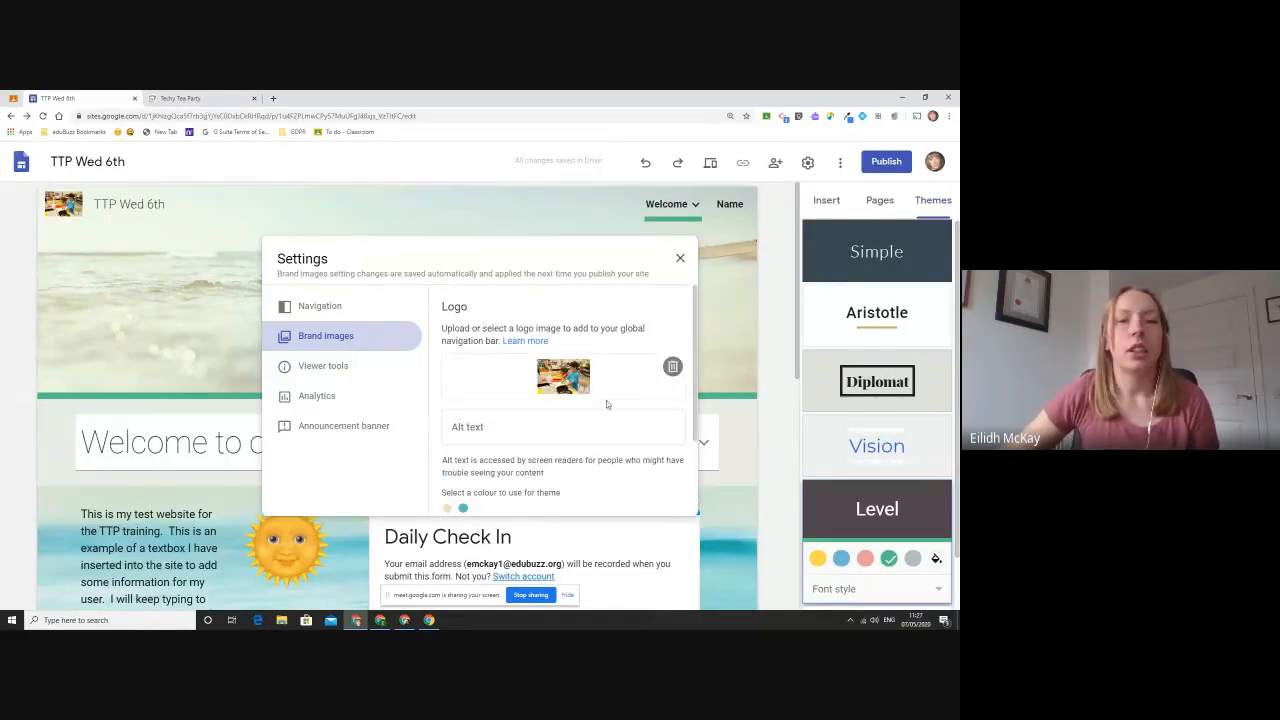
scroll(511, 461, "down", 1)
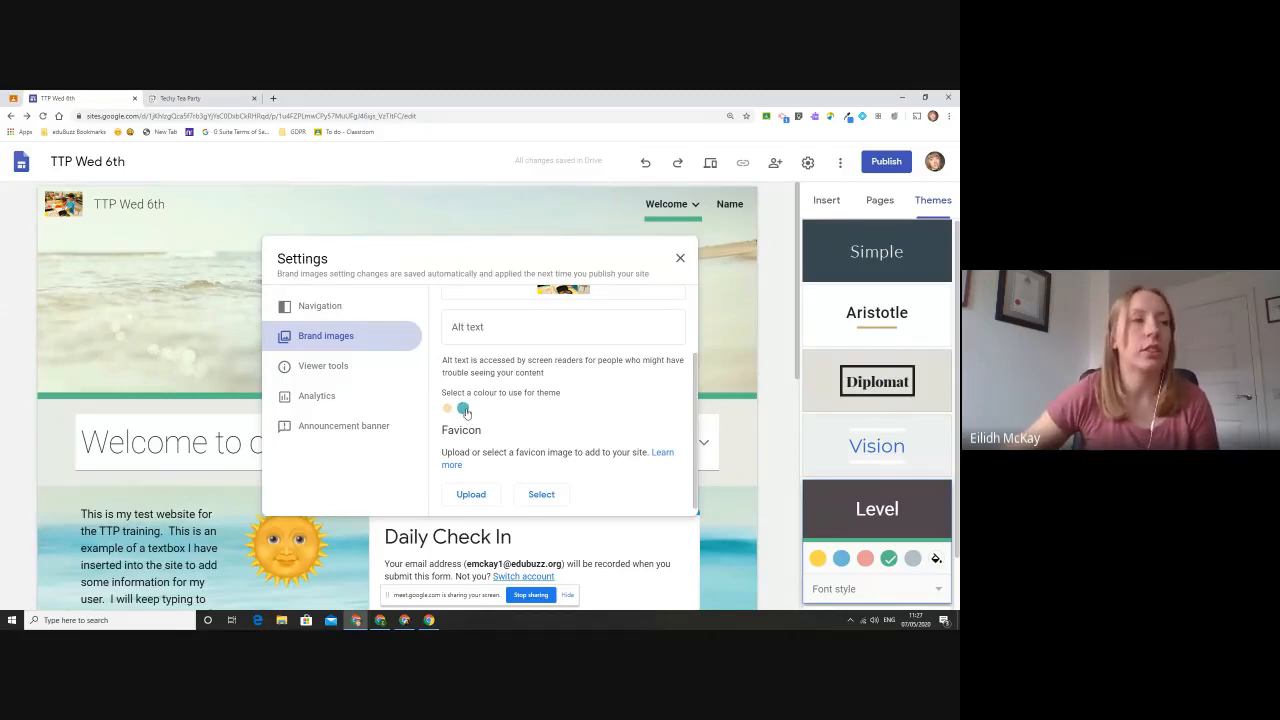
left_click(464, 410)
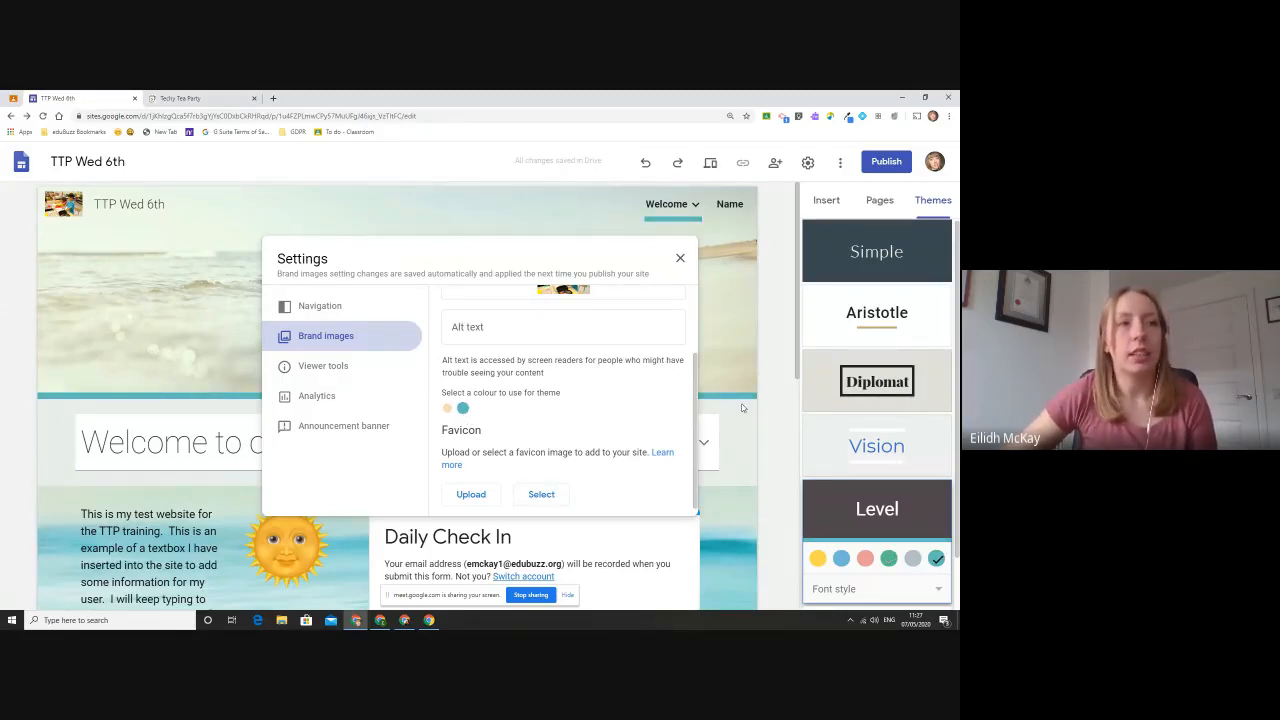
left_click(446, 409)
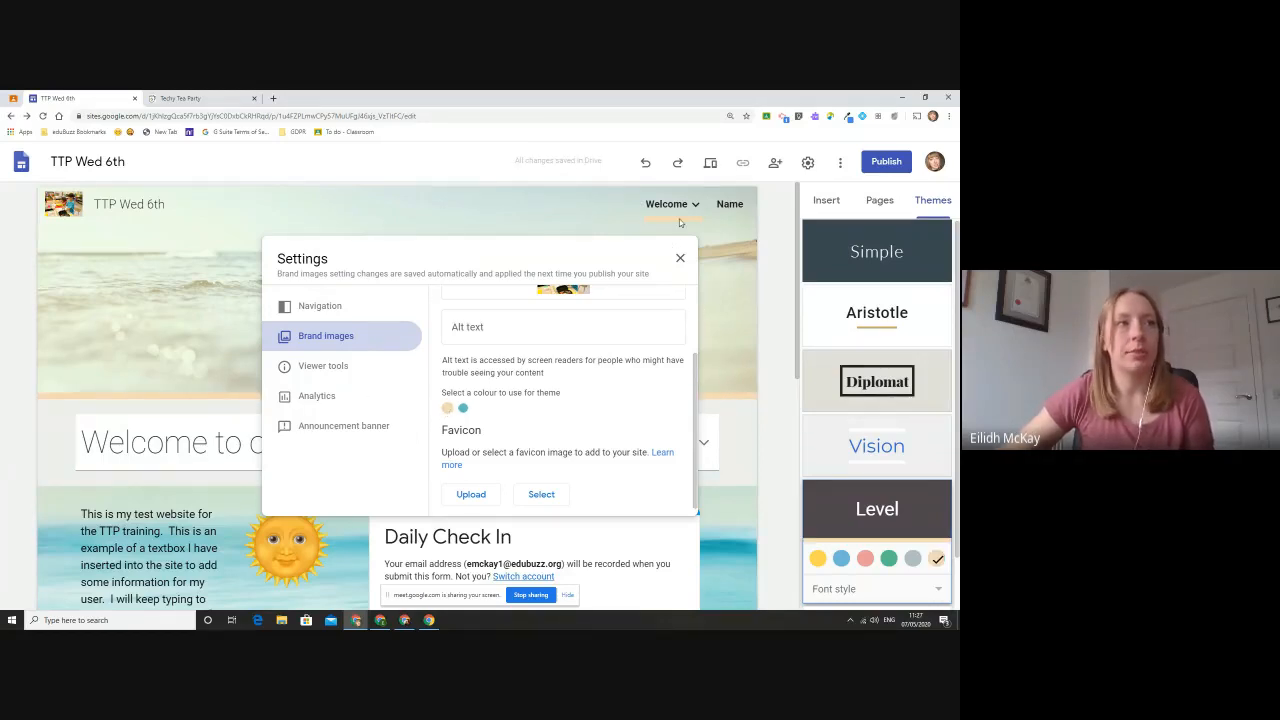
left_click(465, 410)
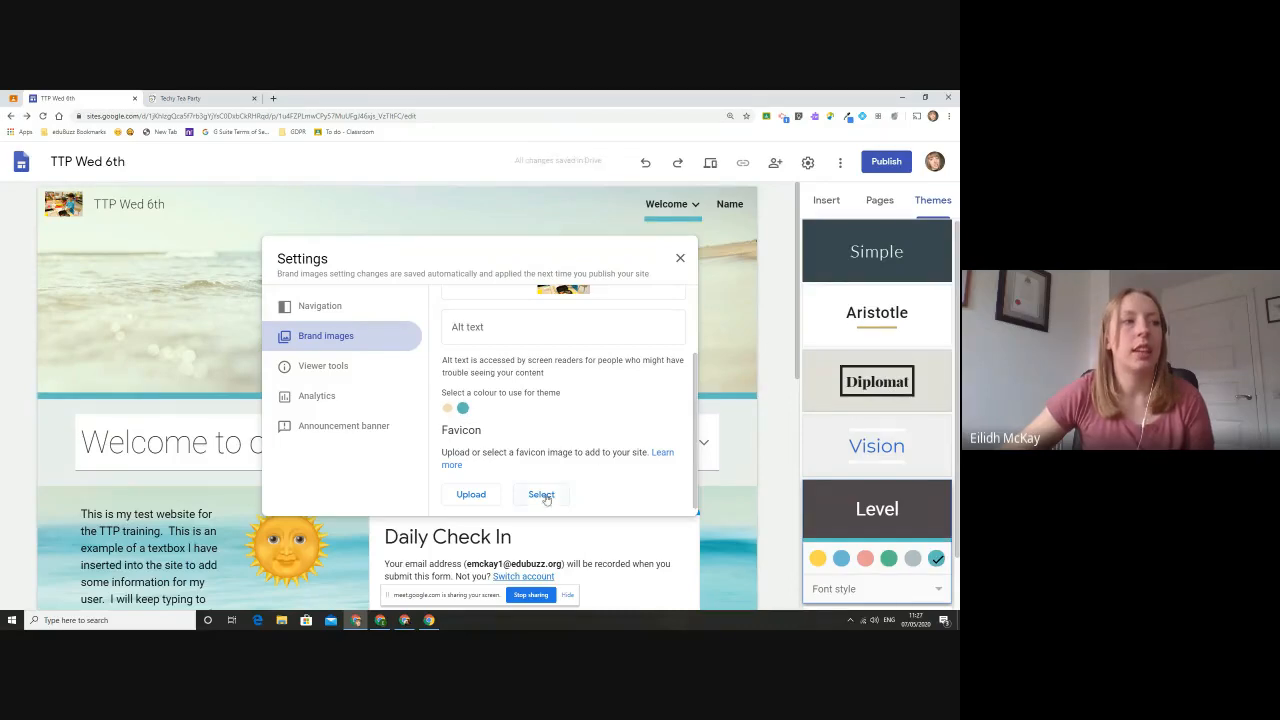
- Look at the image sources offered for the favicon without choosing one, and close the site settings
left_click(543, 495)
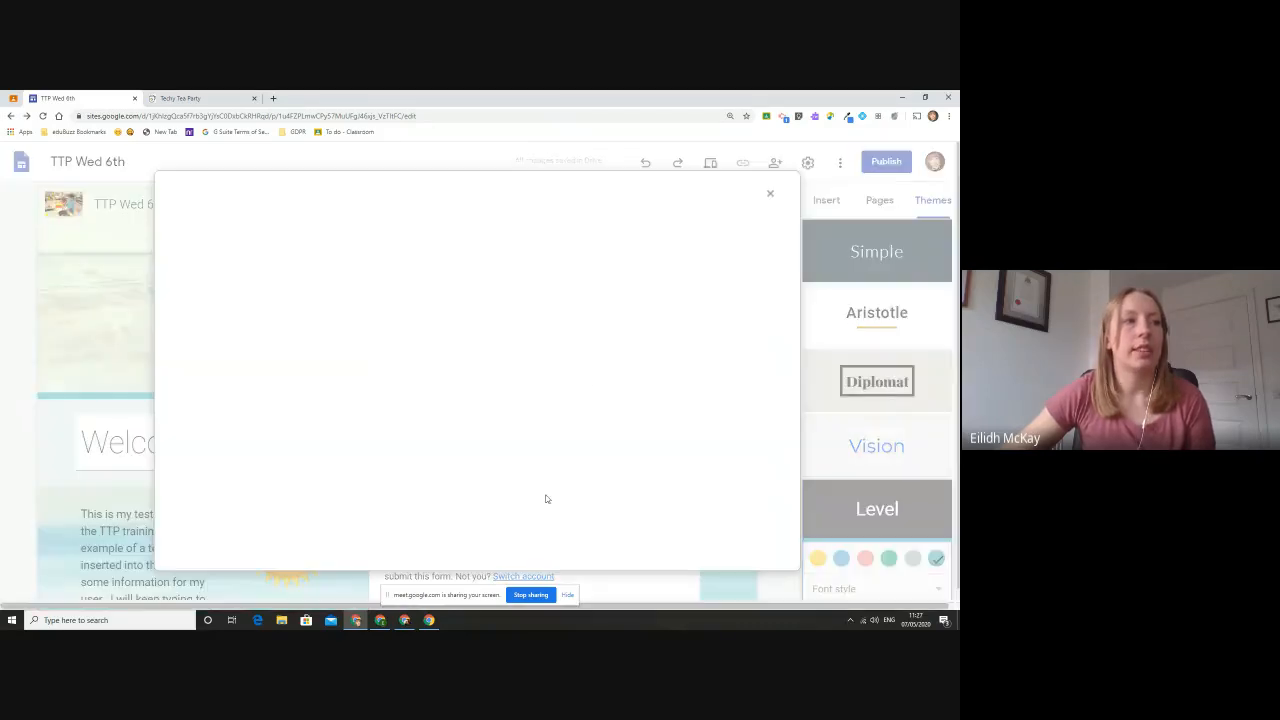
left_click(775, 198)
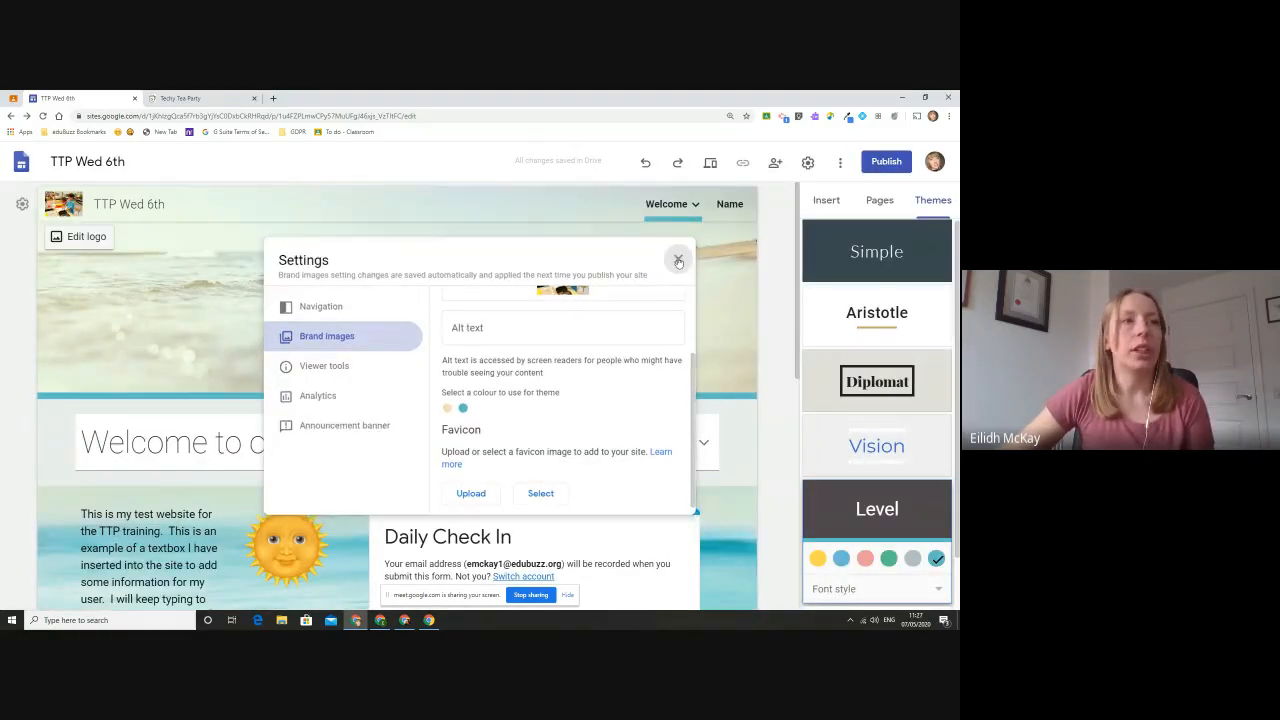
left_click(678, 260)
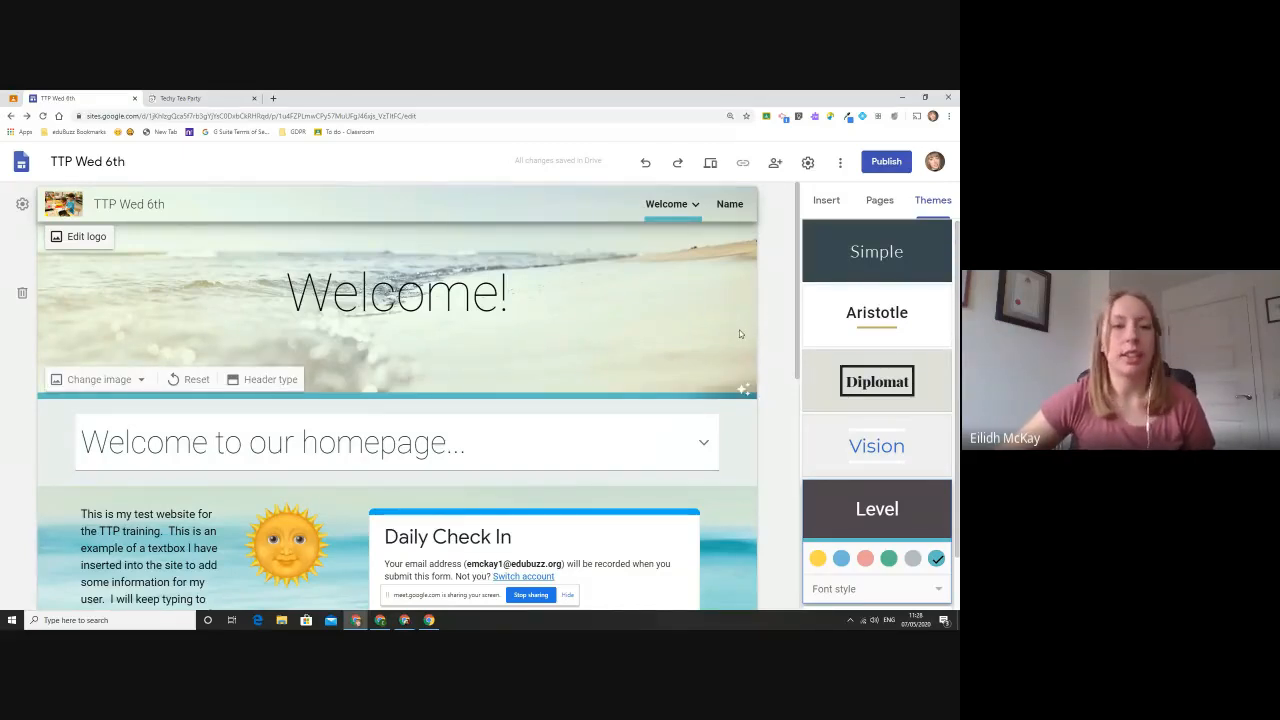
- Upload the Annotation 2020-05-05 screenshot from the Pictures folder as the Welcome page's header image
left_click(99, 379)
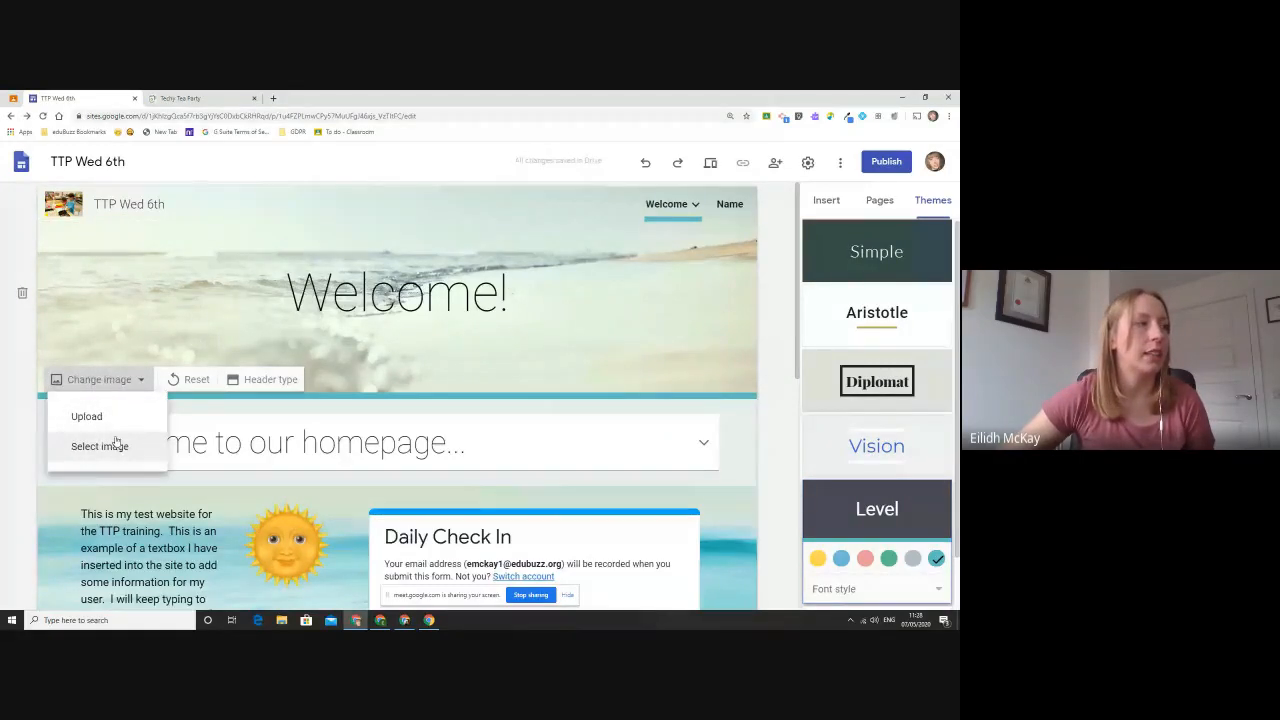
left_click(123, 416)
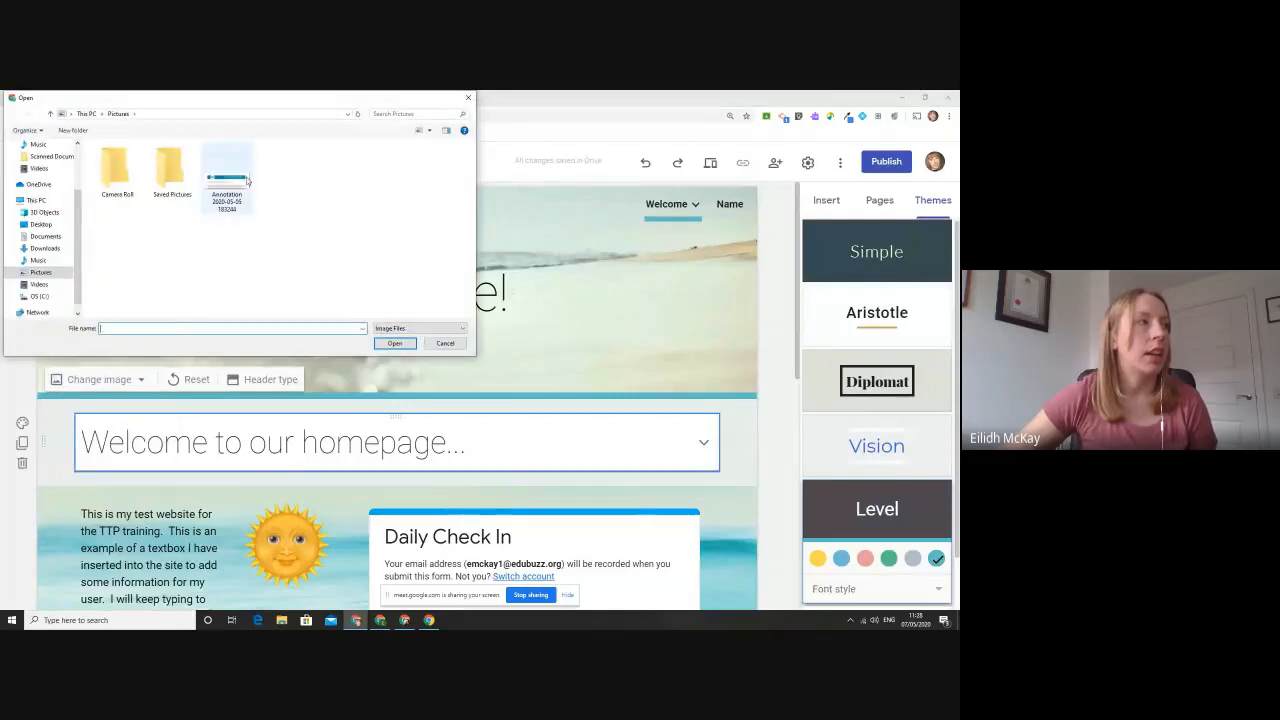
left_click(226, 177)
left_click(403, 343)
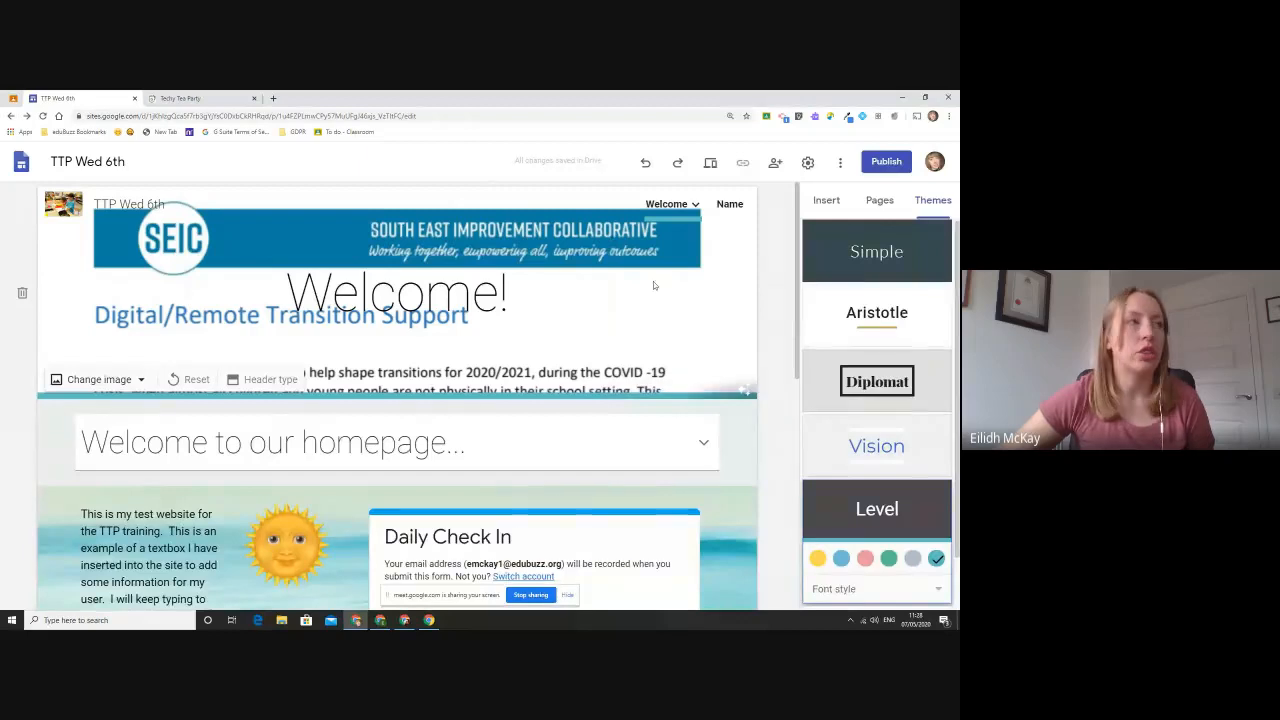
- Replace the Welcome page's header image with the gallery photo of colourful hanging ribbons
left_click(118, 384)
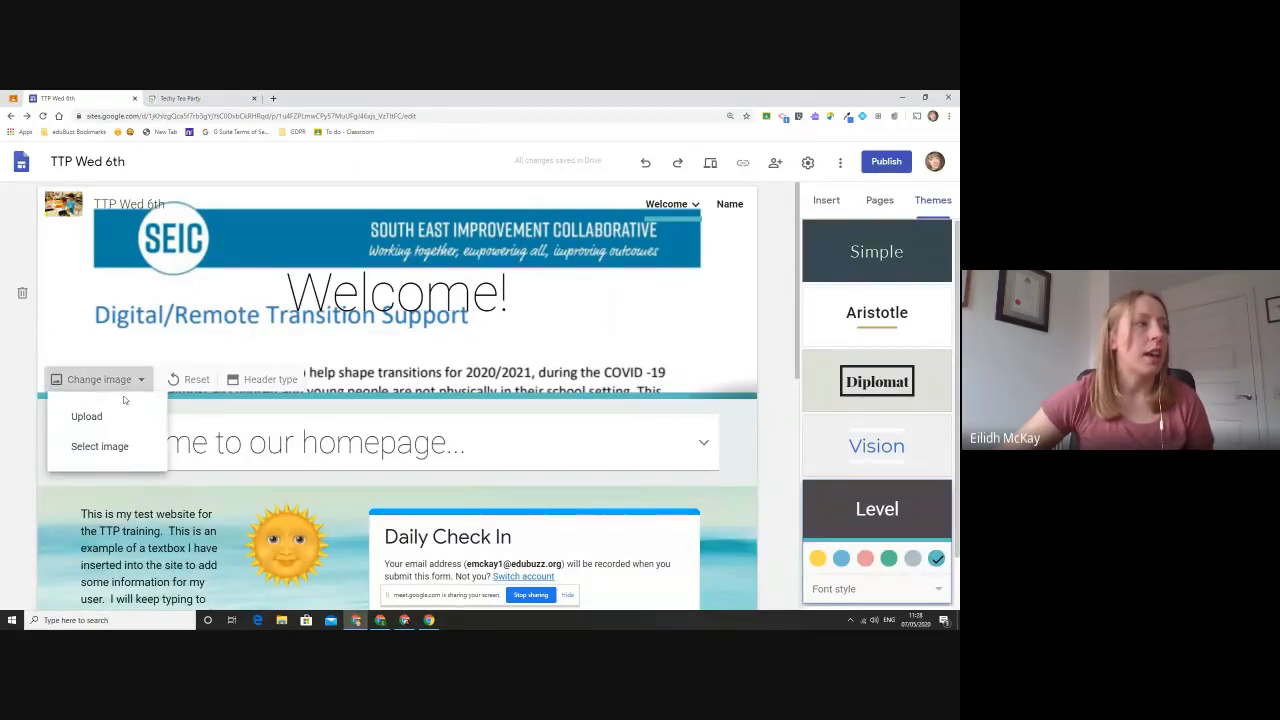
left_click(100, 446)
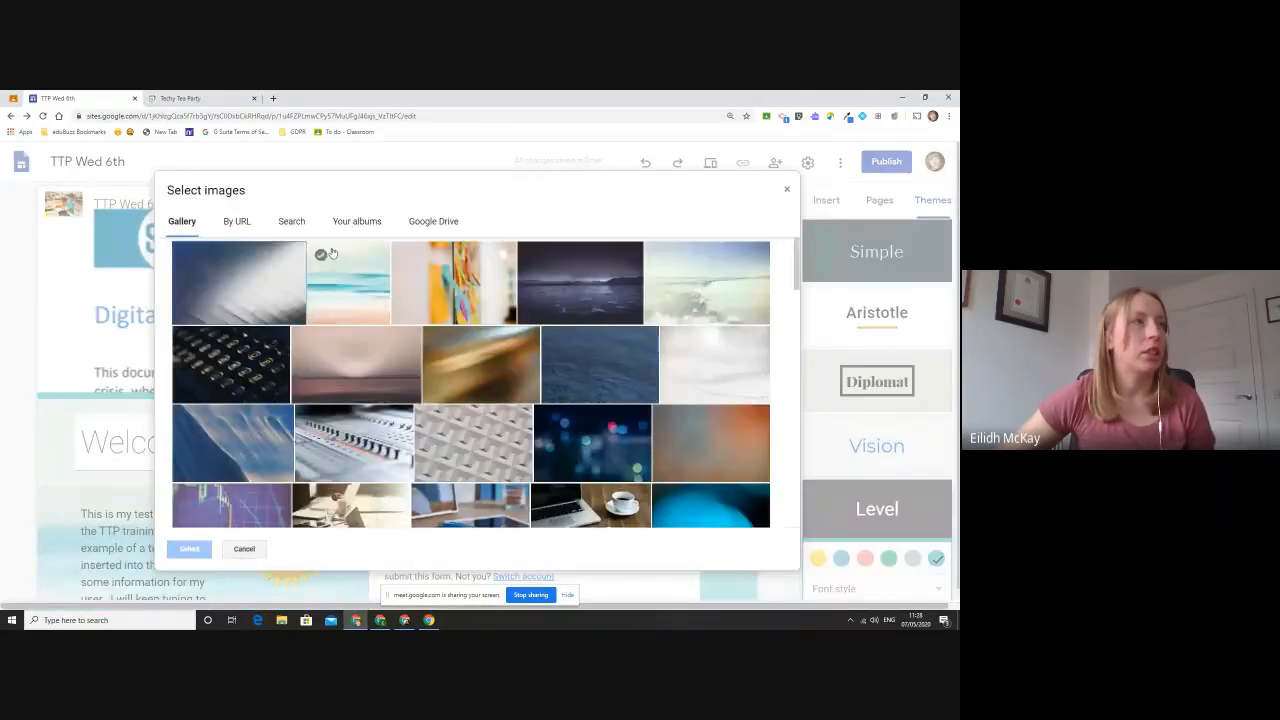
left_click(456, 300)
left_click(189, 549)
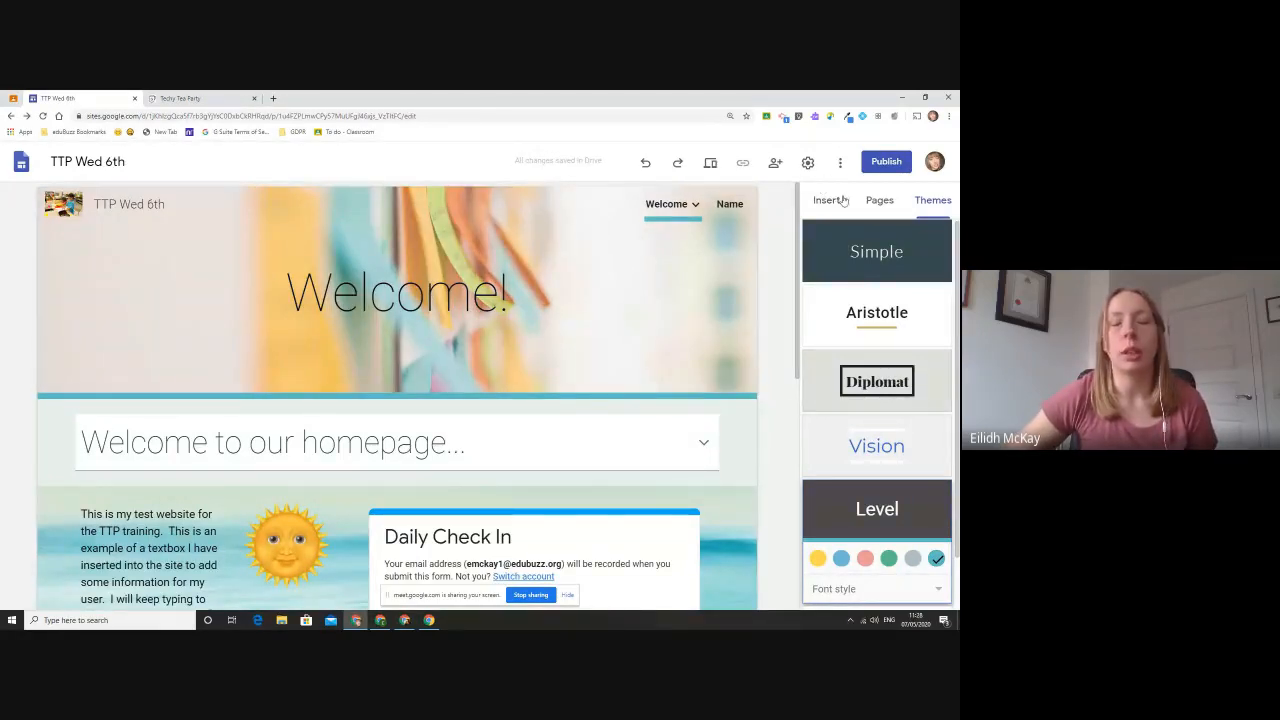
- In the sharing settings, let anyone find and view the published version of the site
left_click(775, 163)
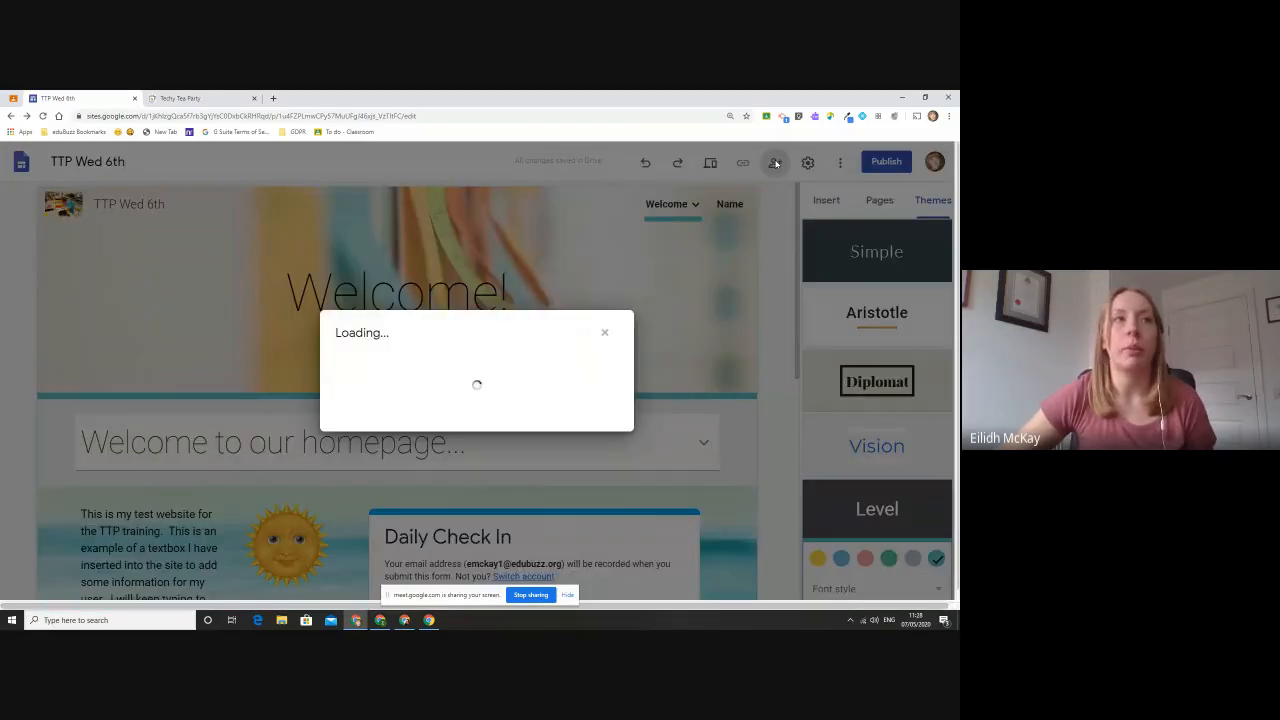
left_click(339, 517)
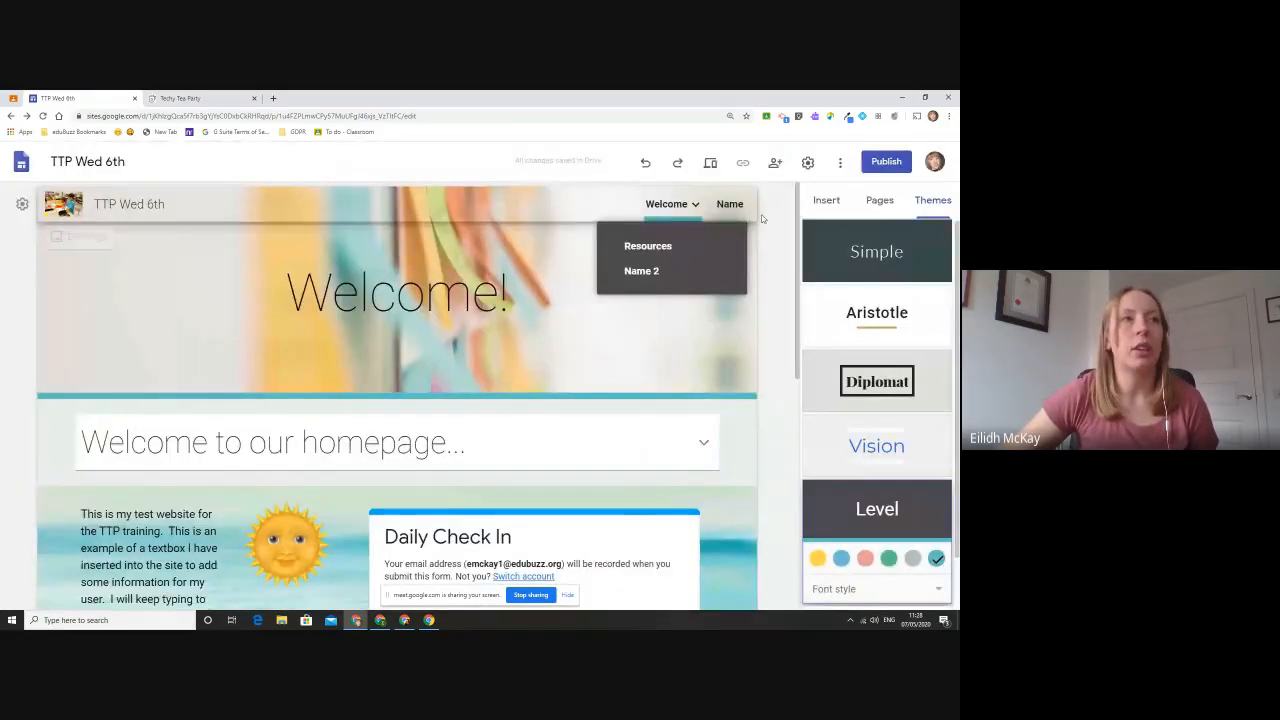
left_click(779, 163)
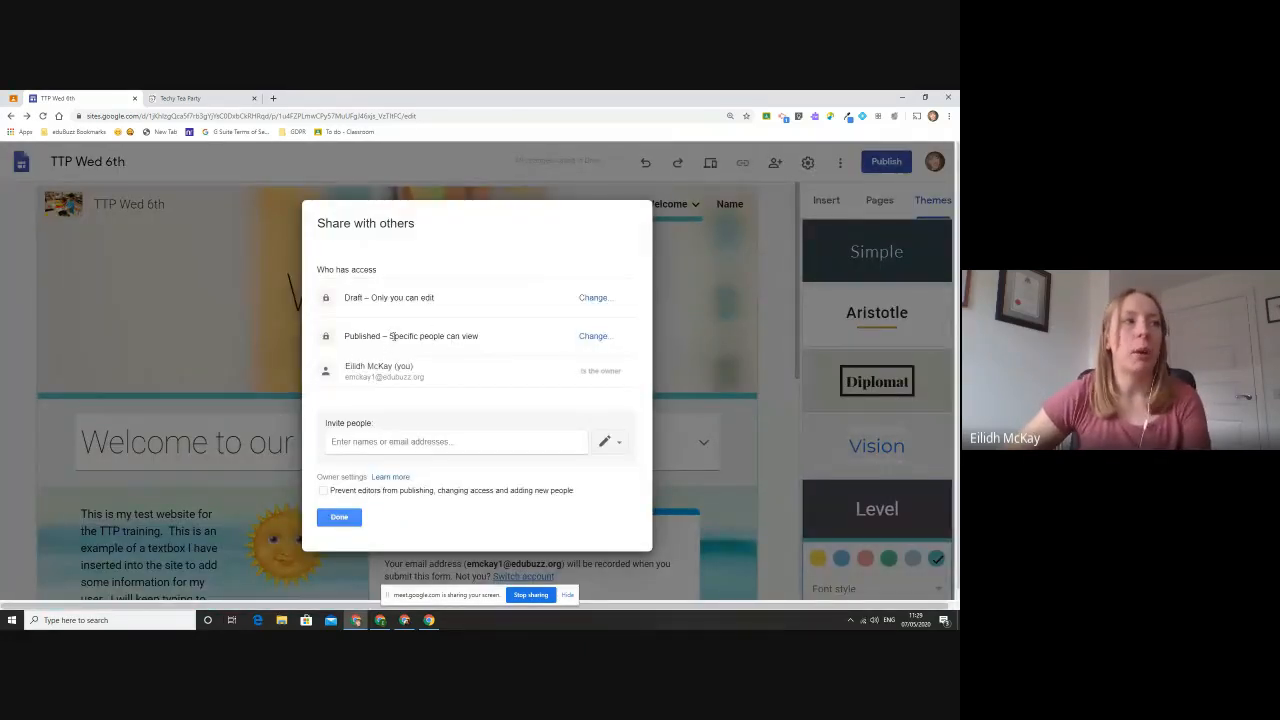
left_click(592, 336)
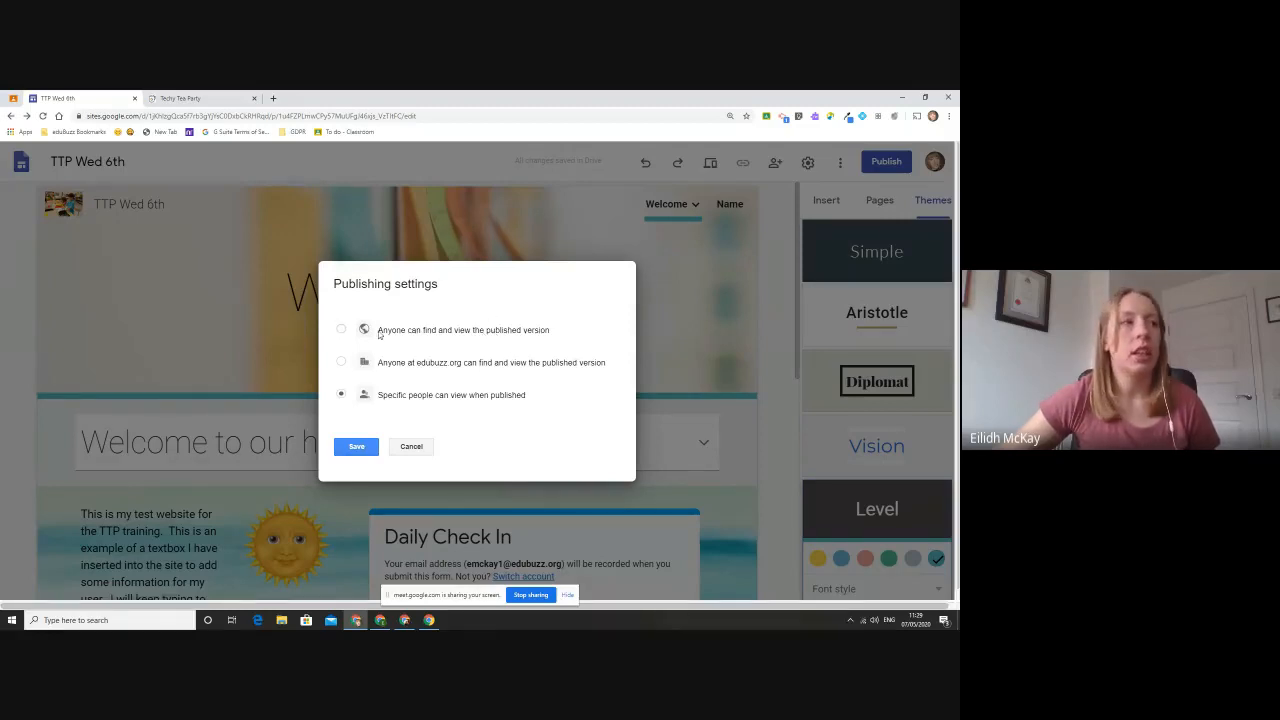
left_click(340, 330)
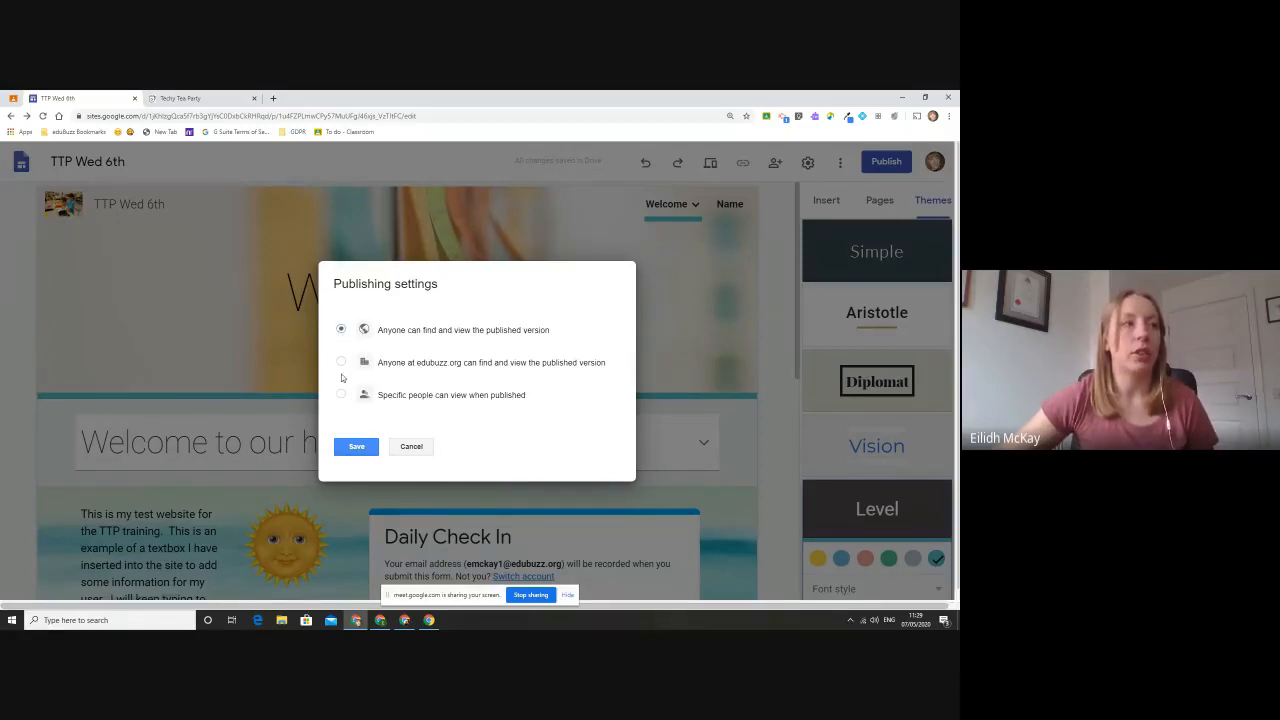
left_click(358, 449)
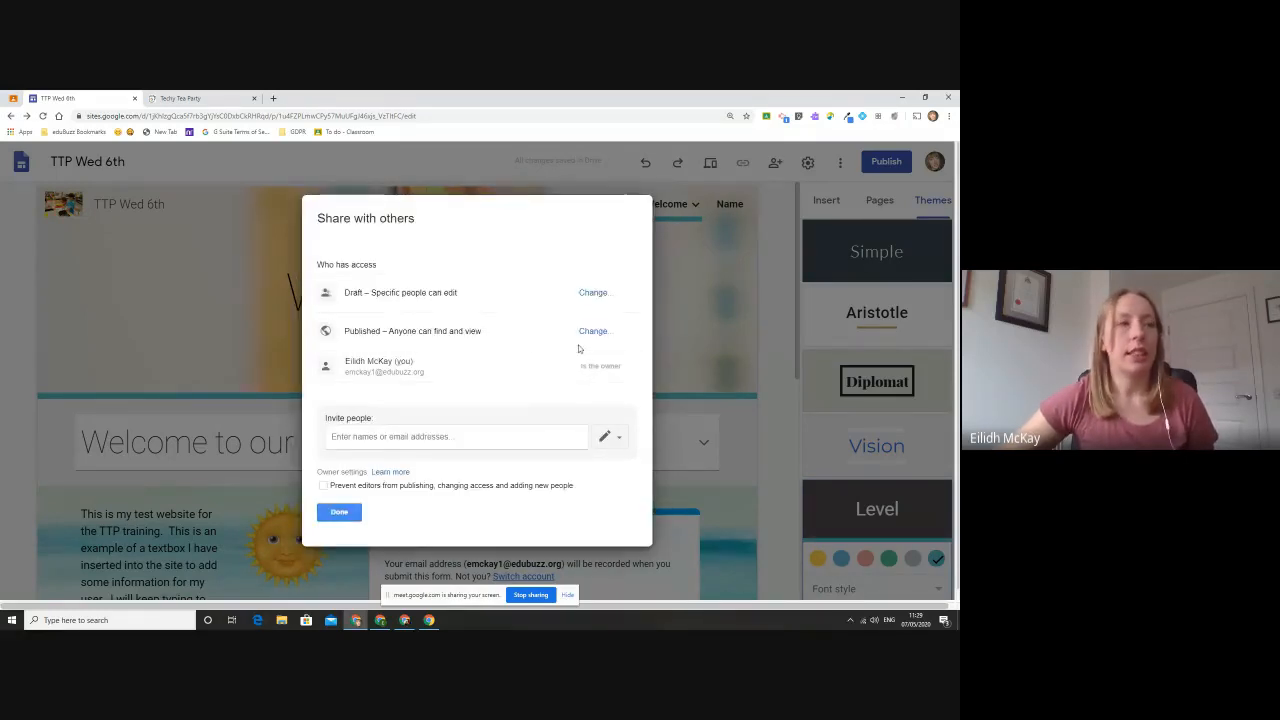
left_click(339, 512)
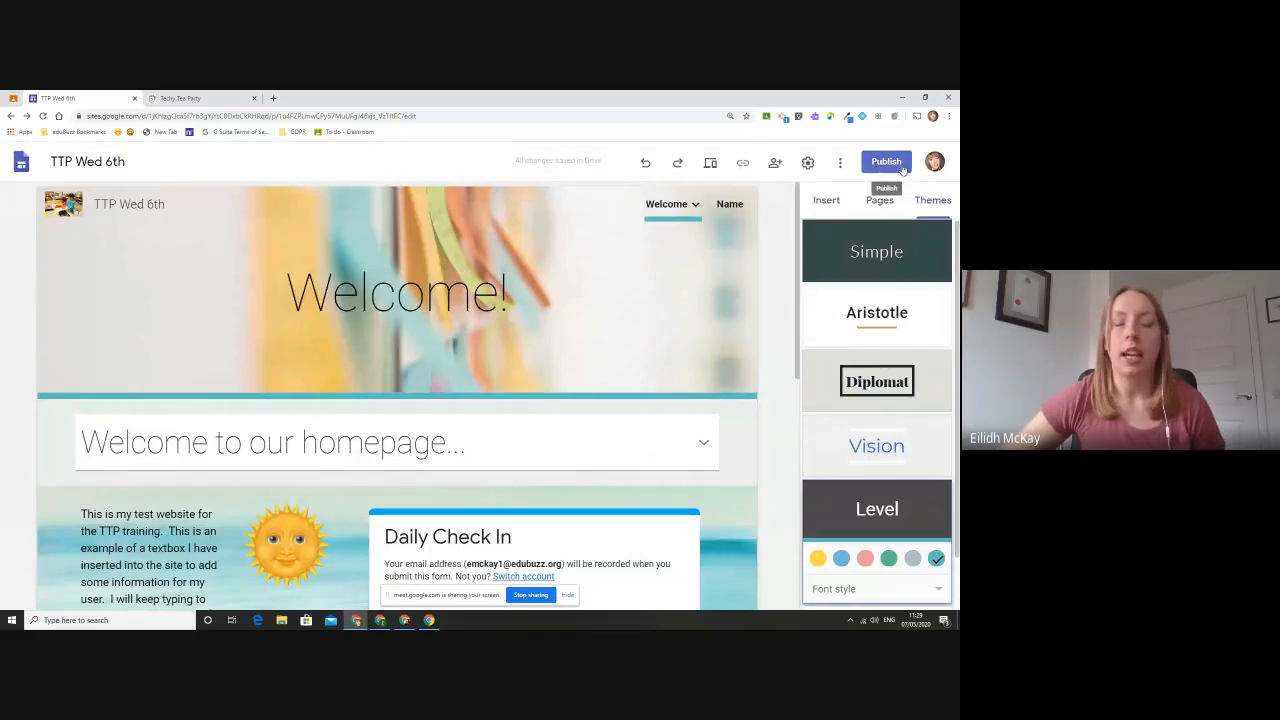
- Publish the site under a custom web address made of the teacher's shortened name followed by "ttp"
left_click(886, 168)
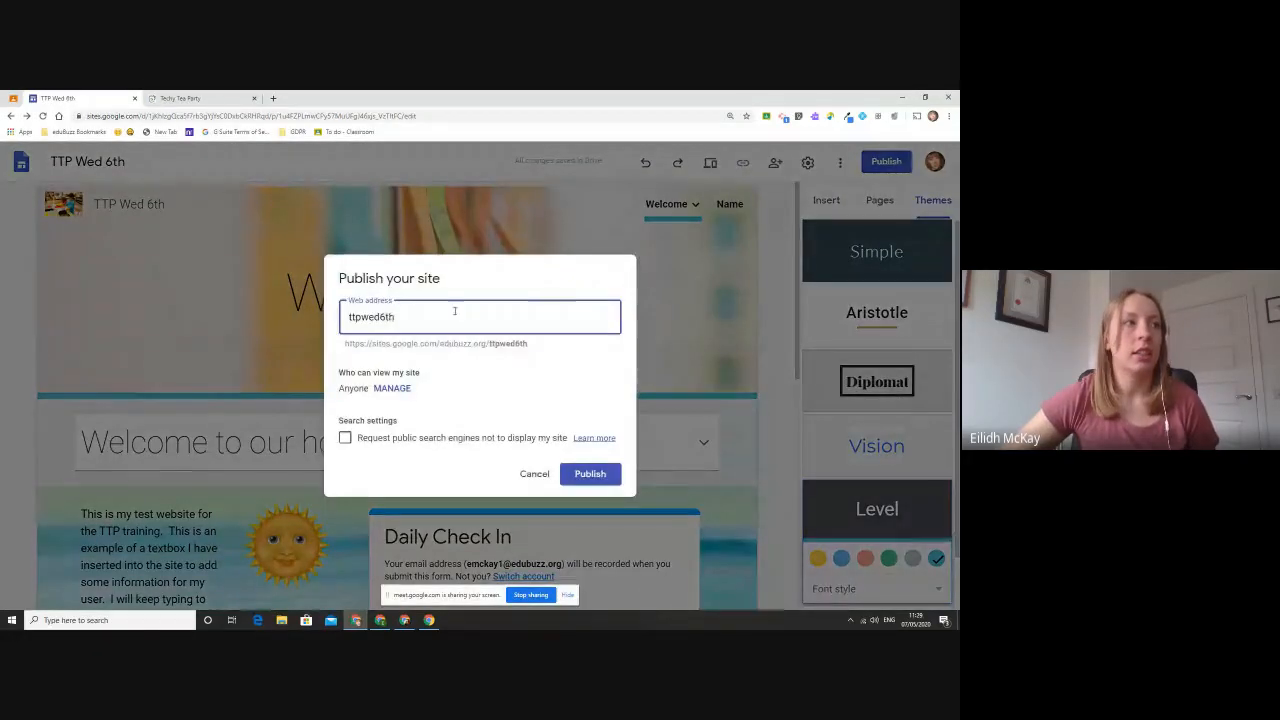
double_click(404, 320)
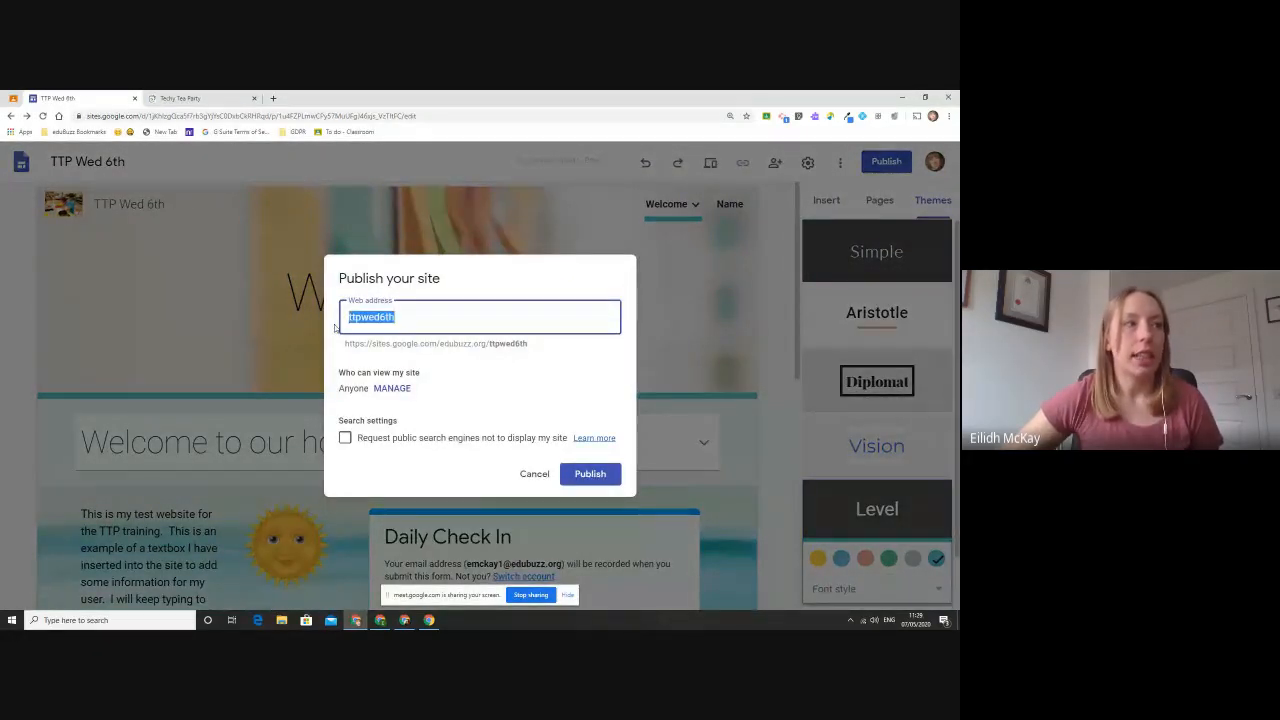
left_click(443, 321)
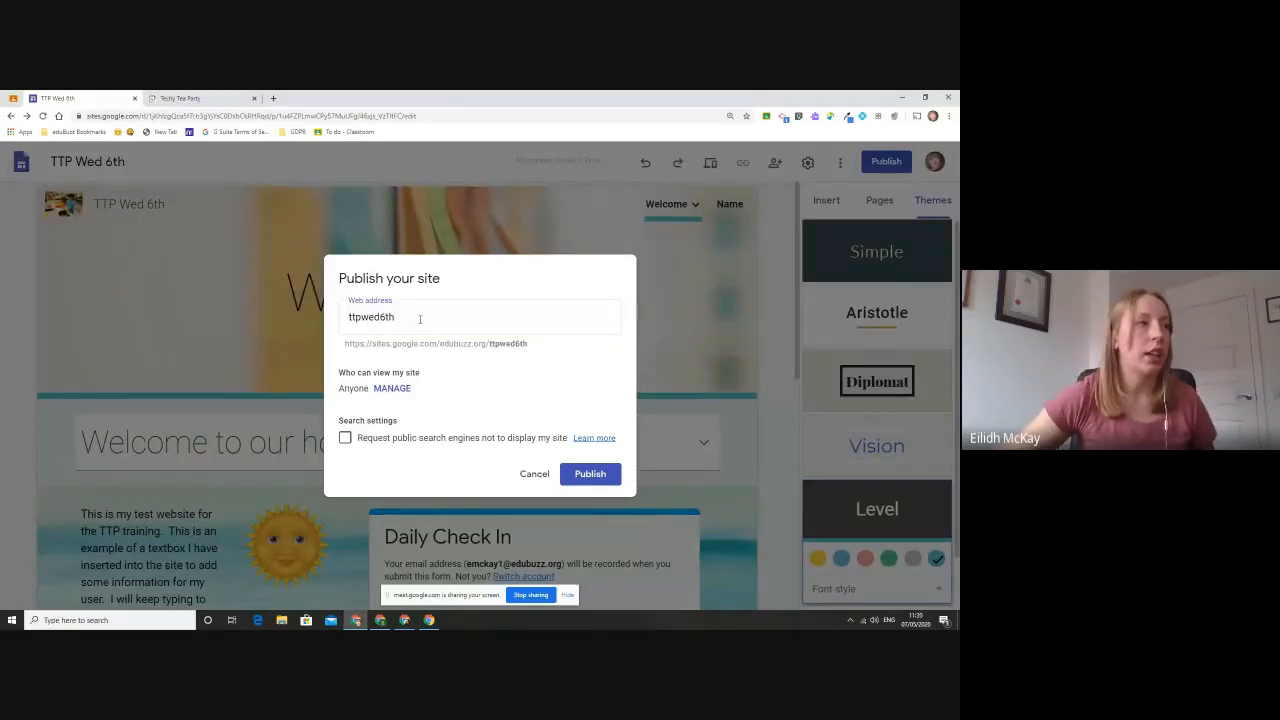
left_click_drag(420, 317, 283, 307)
type("missmcka")
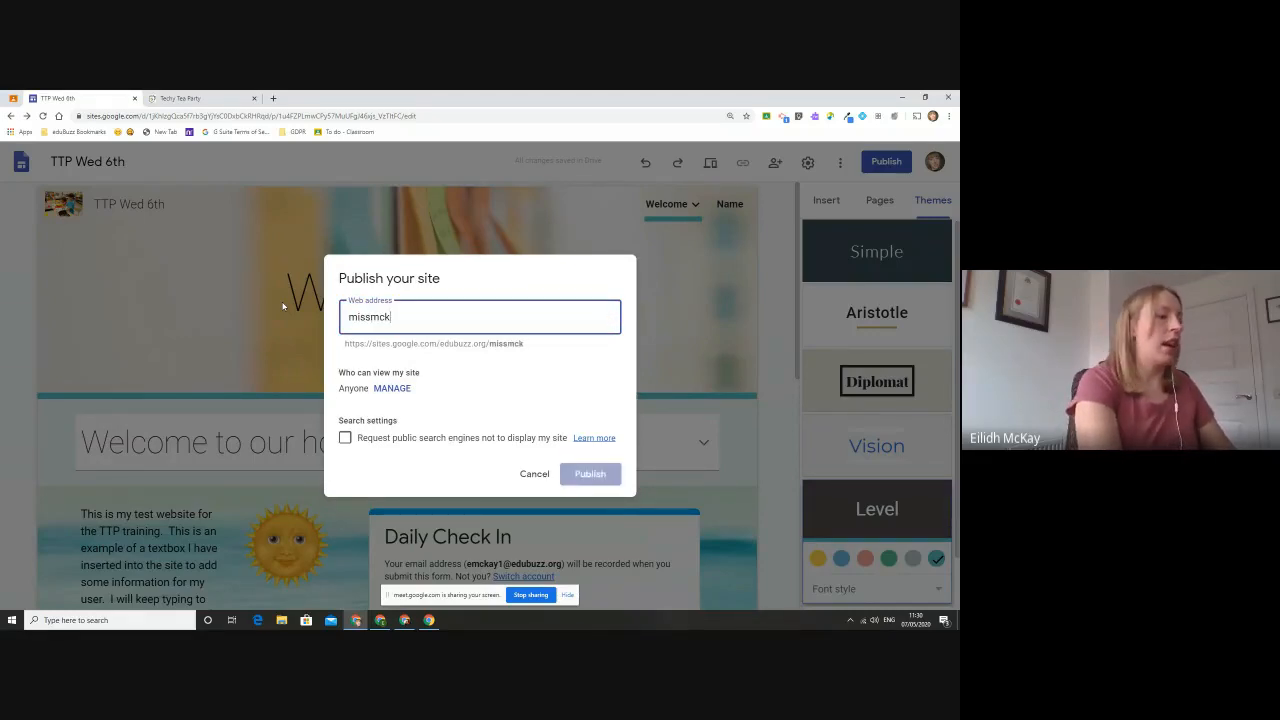
key("BackSpace")
type("ttp")
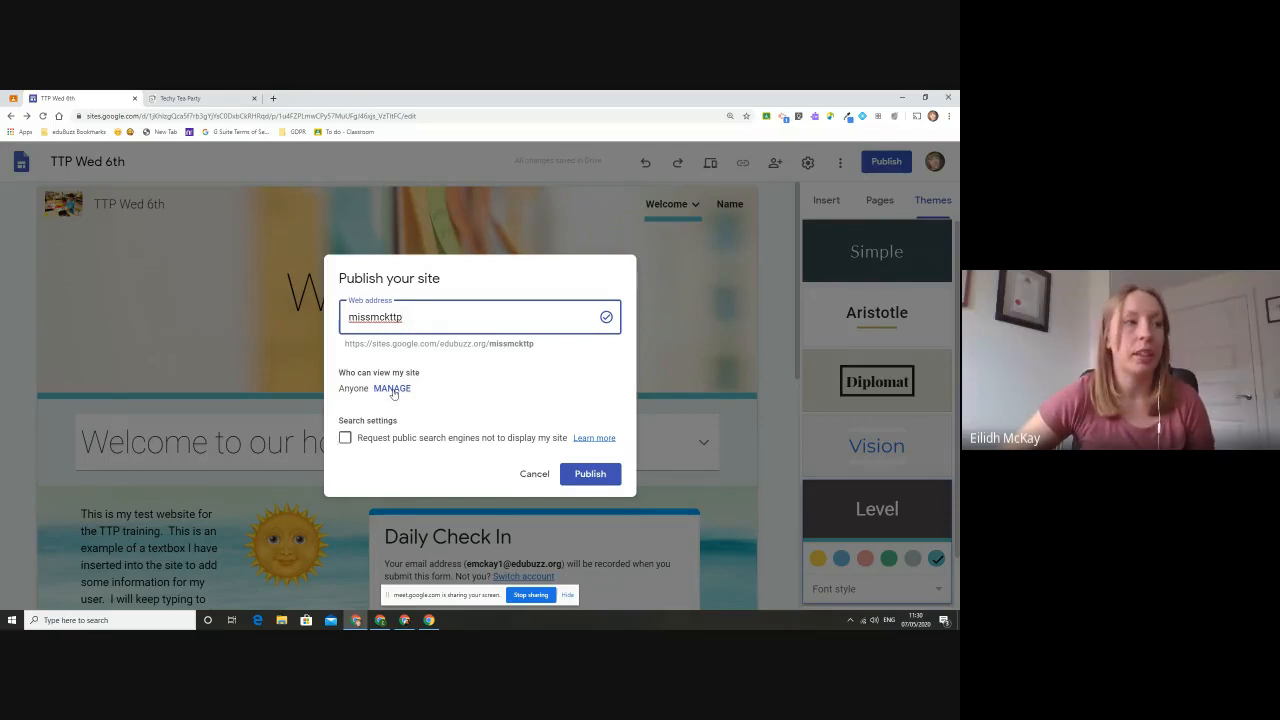
left_click(590, 476)
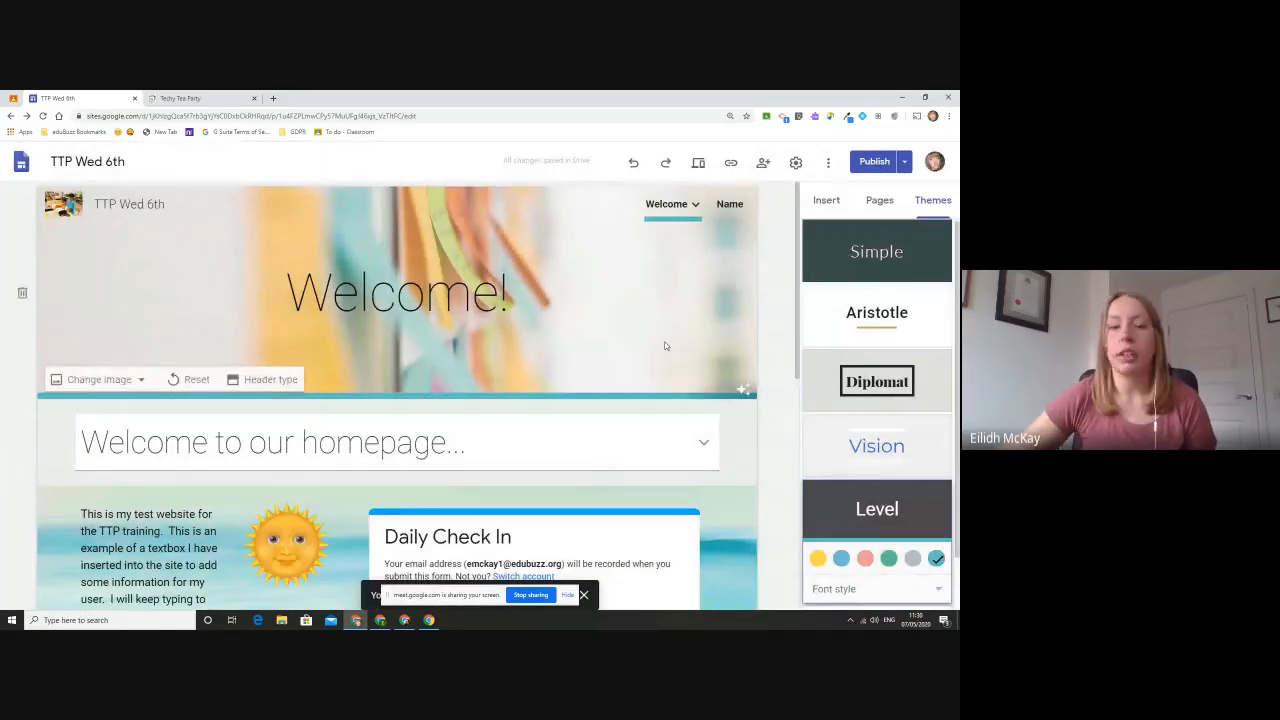
- Copy the link to the published site
left_click(272, 115)
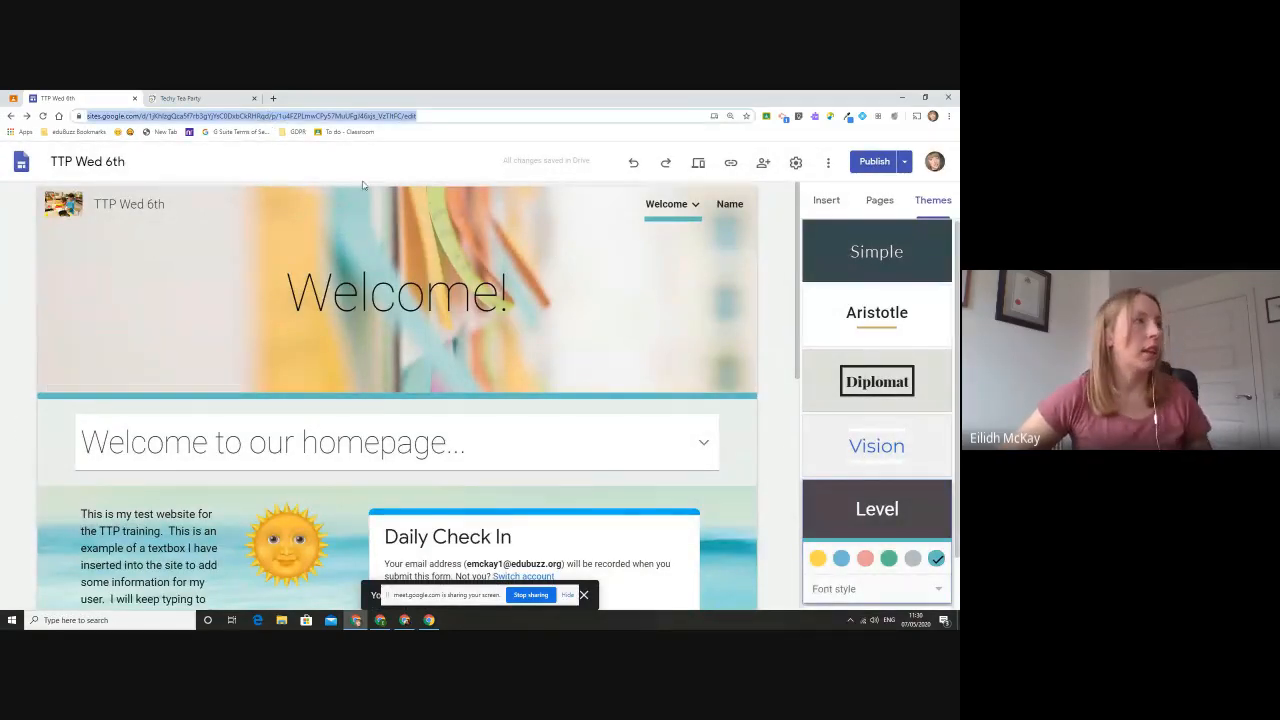
left_click(731, 163)
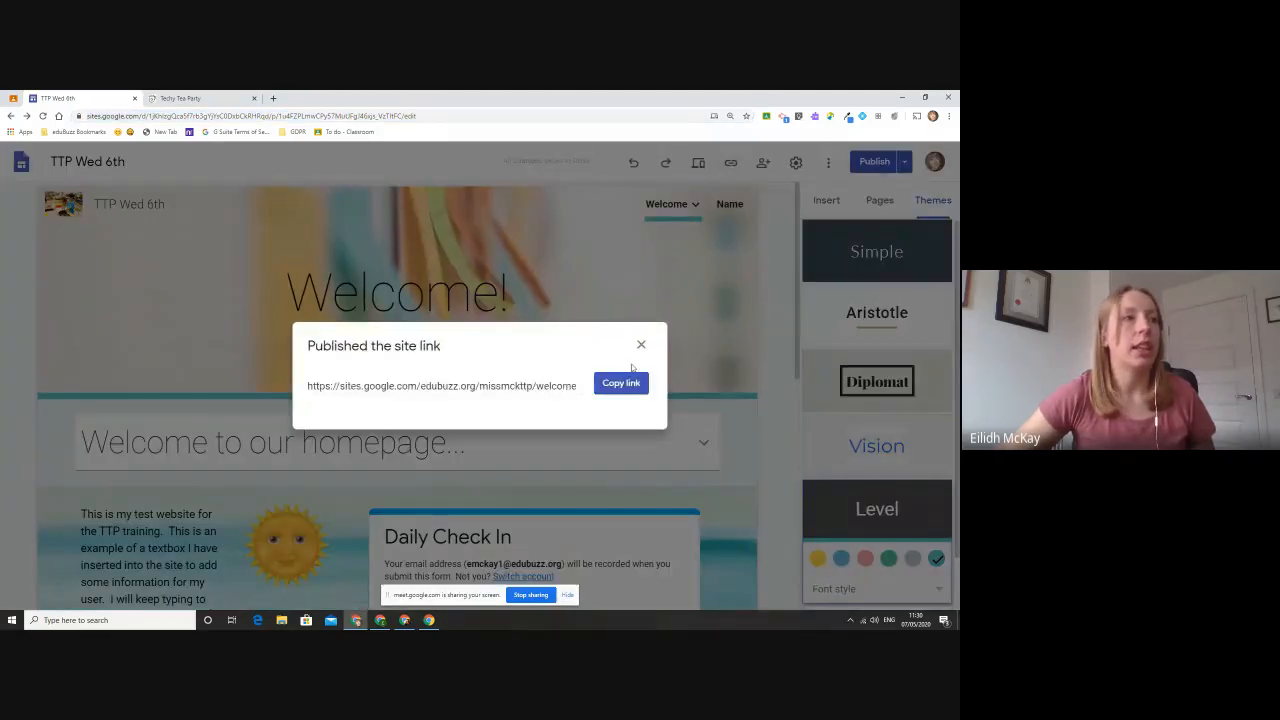
left_click(609, 382)
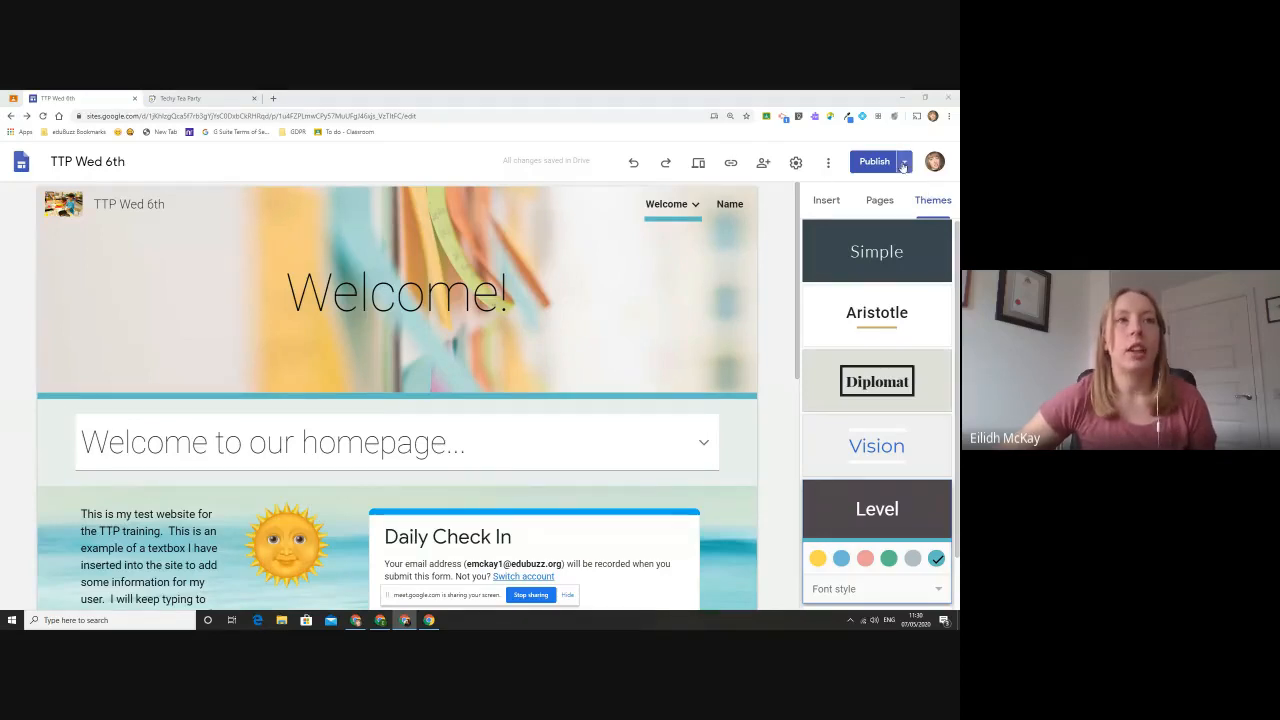
- Remove the word "homepage" from the collapsible title below the header so it reads "Welcome to our ."
scroll(623, 347, "down", 1)
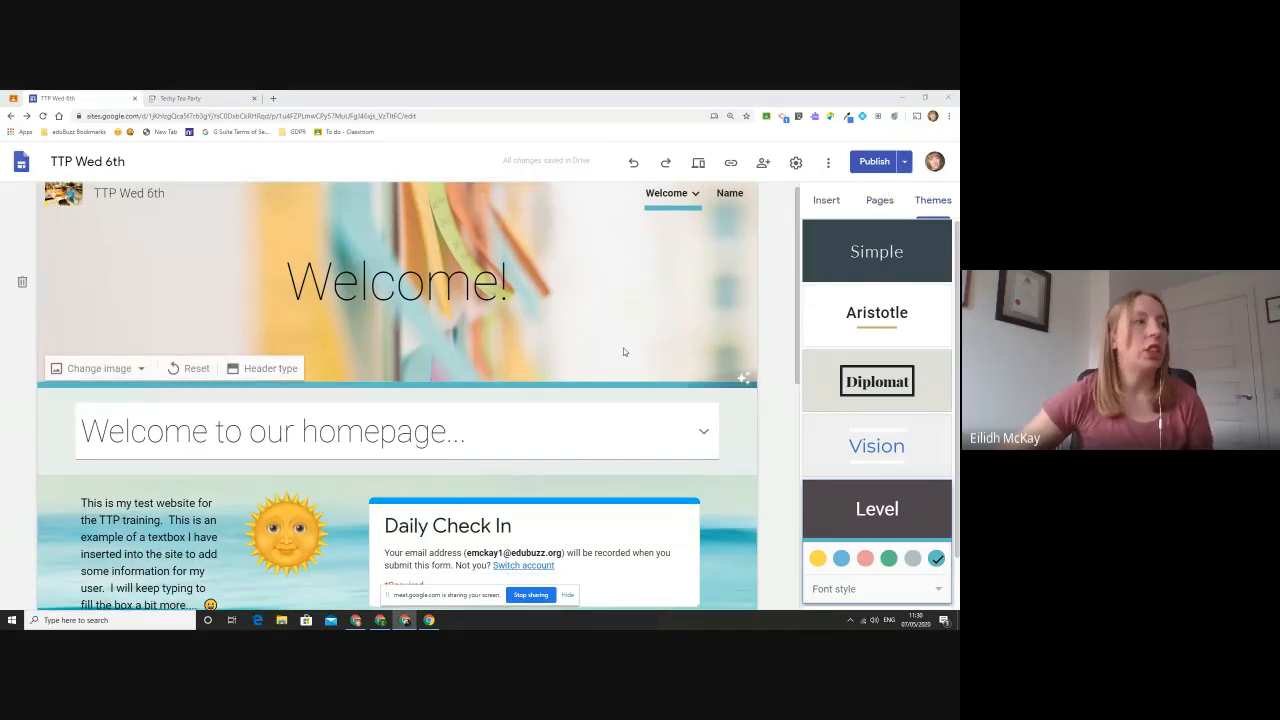
left_click(401, 349)
key("BackSpace")
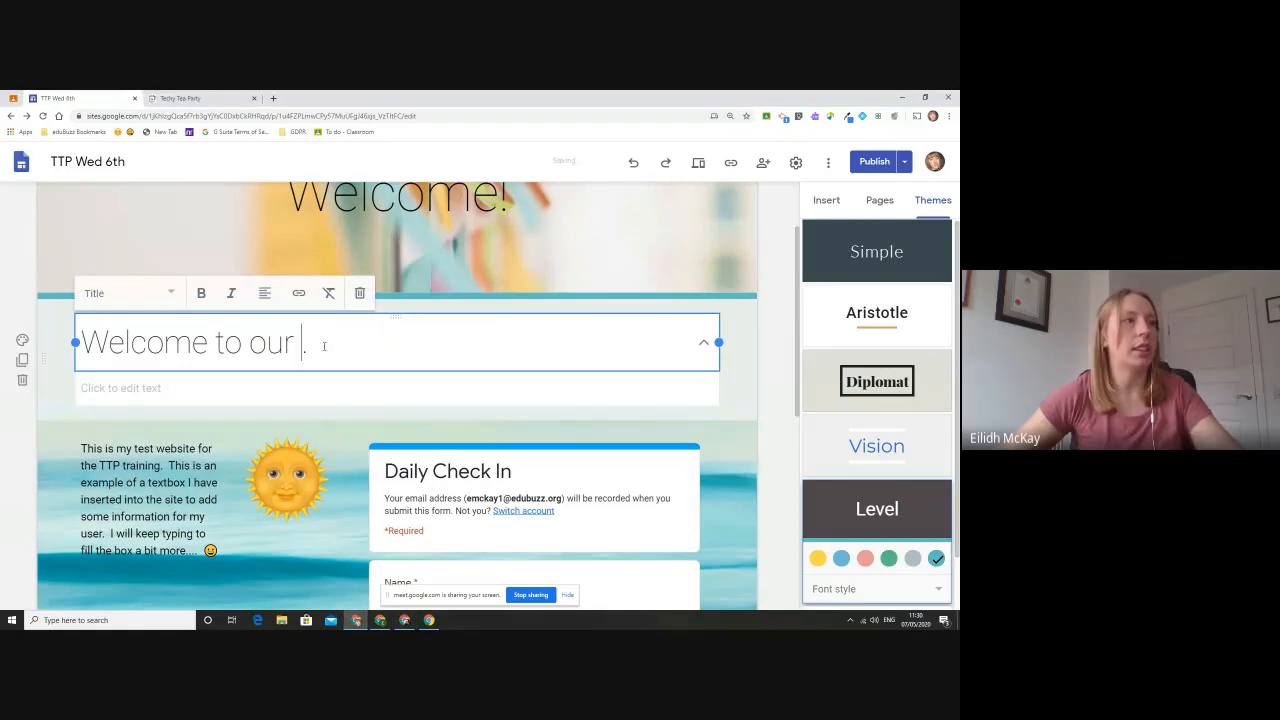
- Compare the draft Welcome page with the currently published version, and return to the editor without publishing
left_click(870, 163)
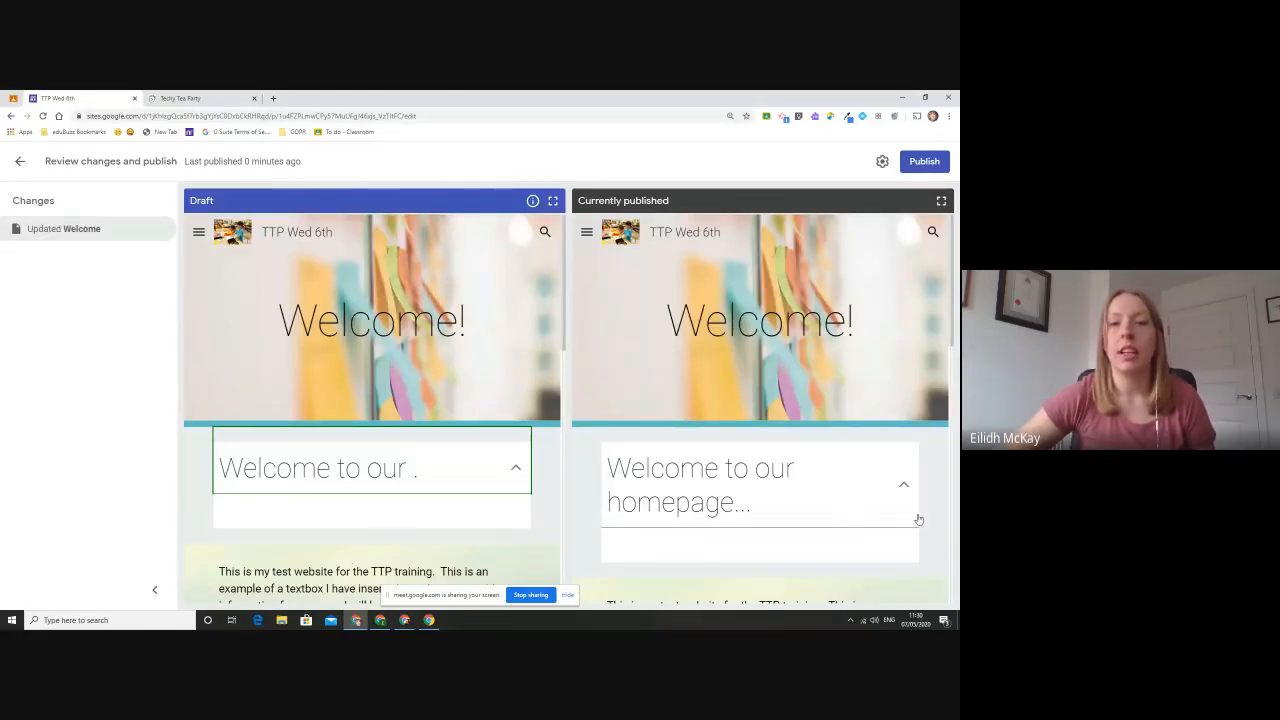
scroll(433, 355, "down", 3)
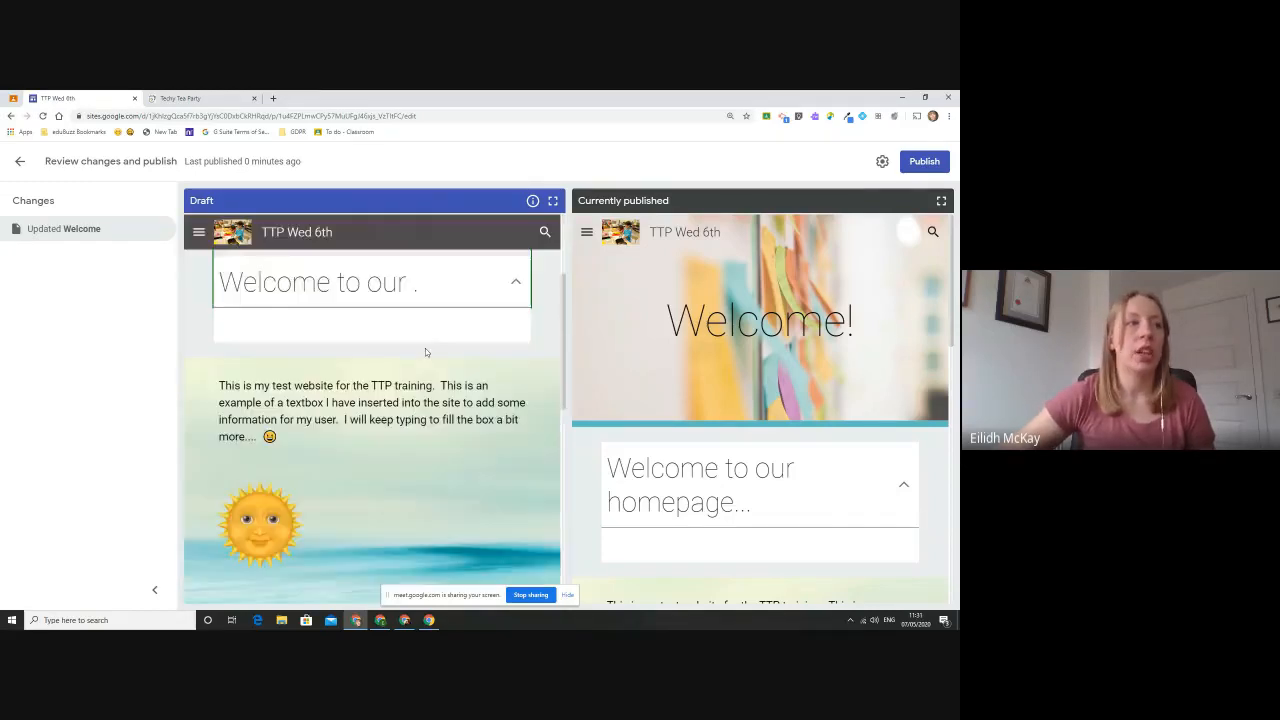
scroll(425, 348, "up", 3)
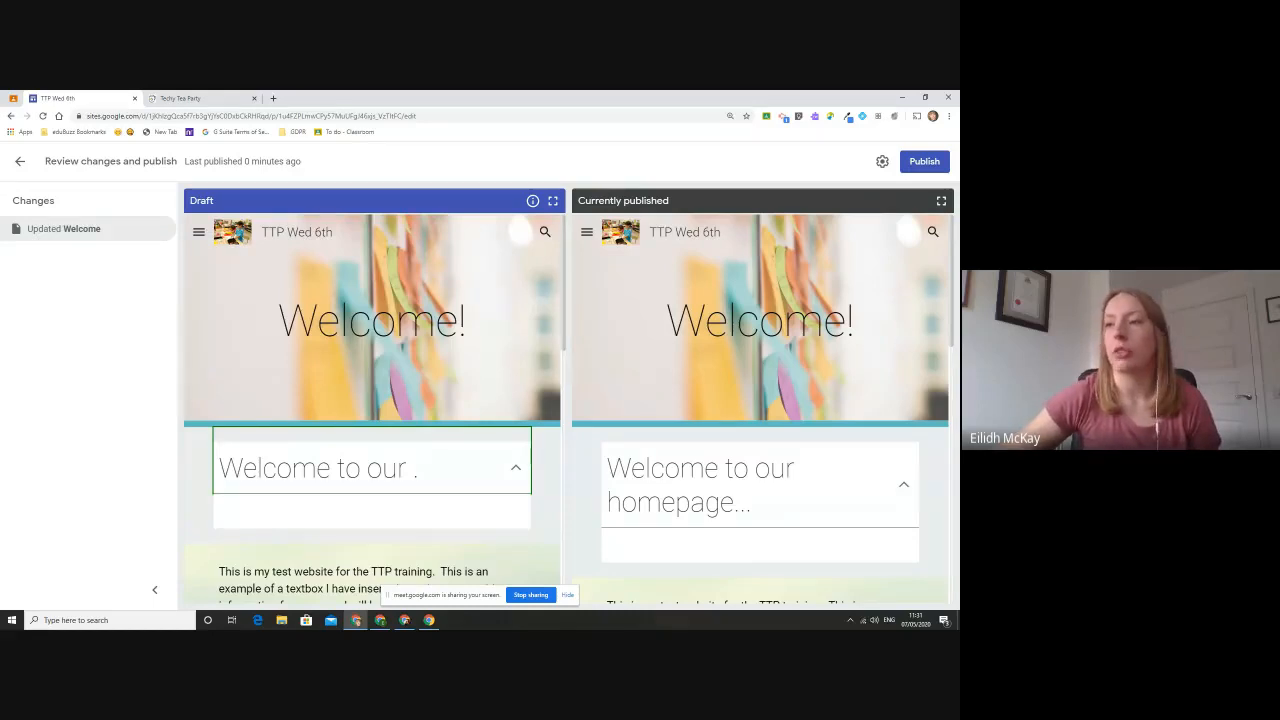
left_click(20, 165)
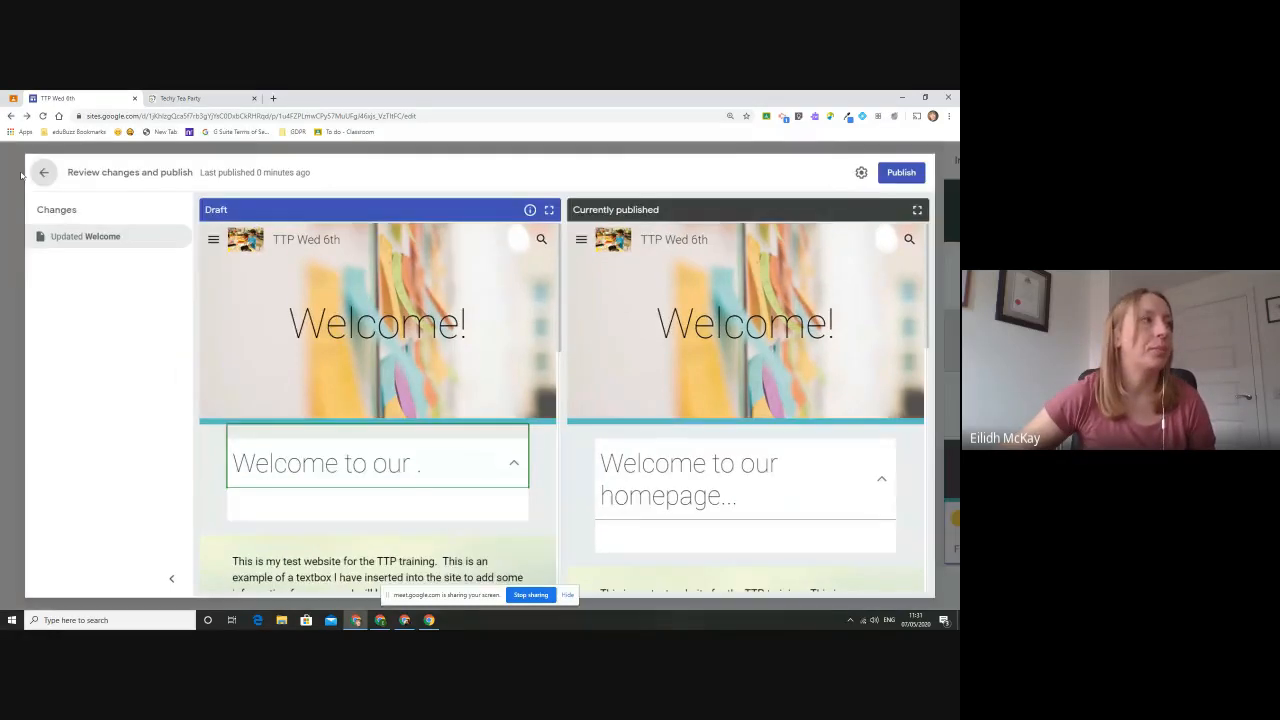
scroll(746, 298, "down", 3)
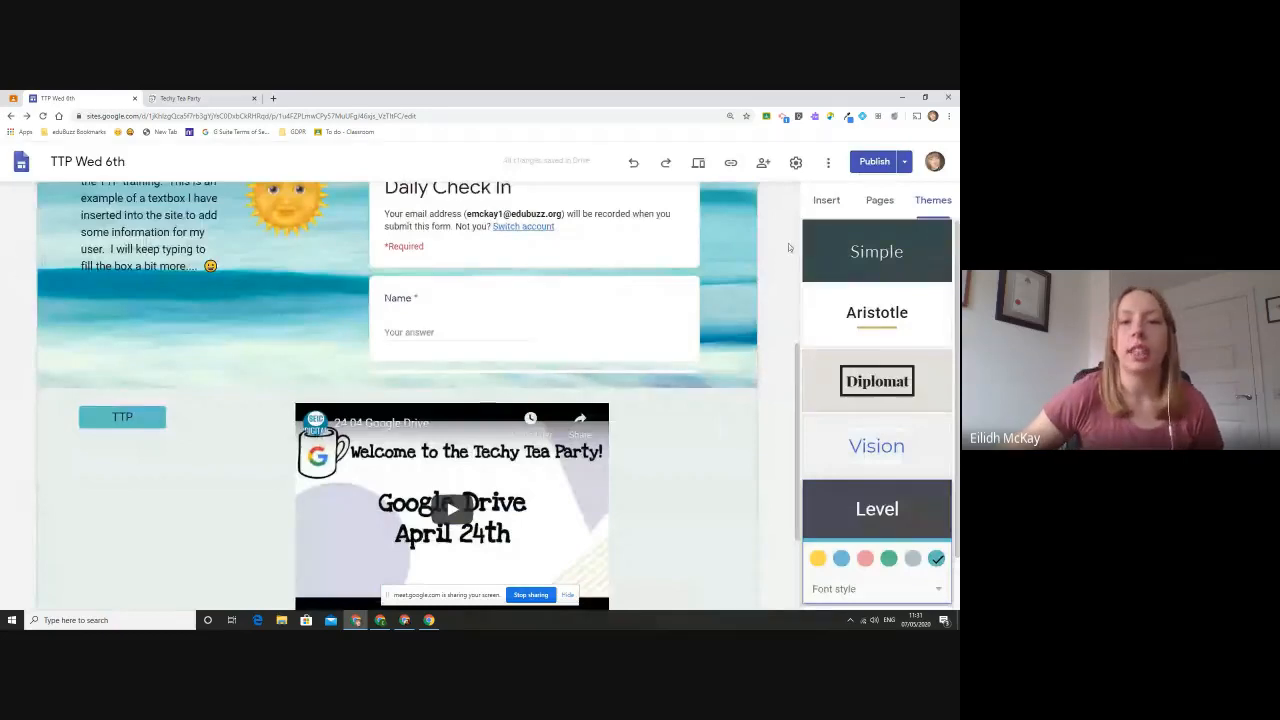
scroll(635, 297, "down", 2)
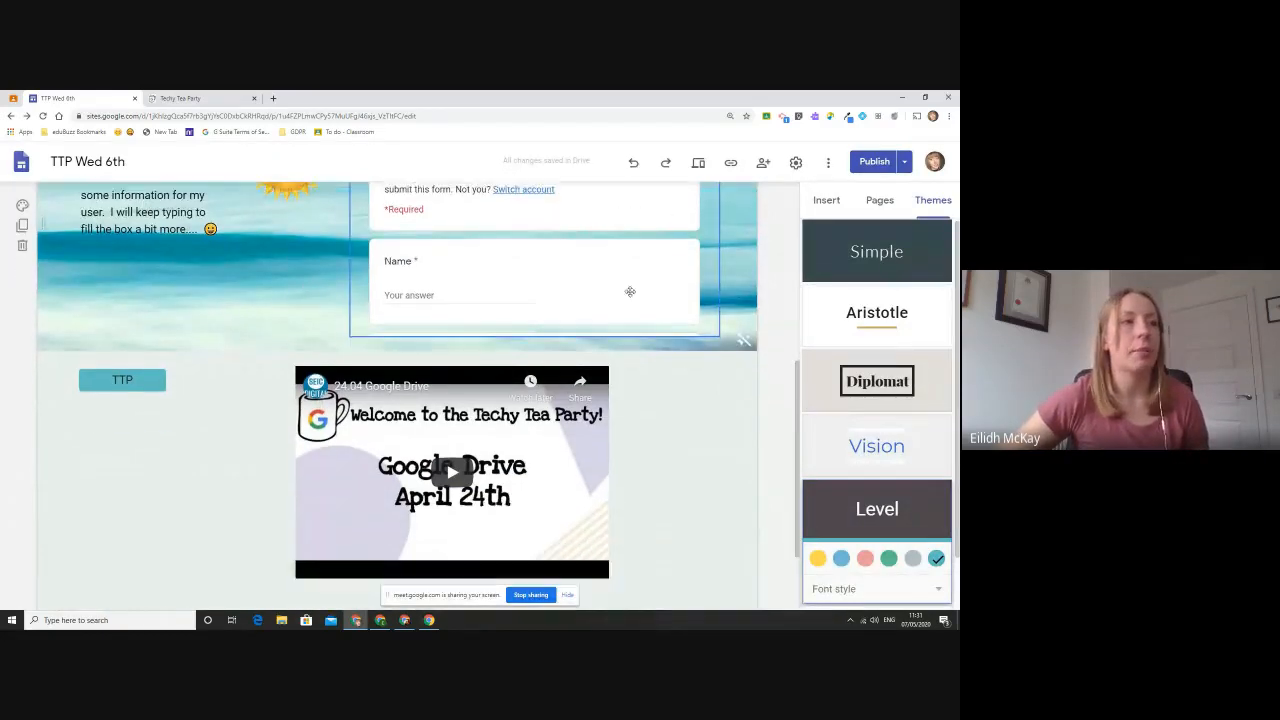
scroll(635, 297, "up", 5)
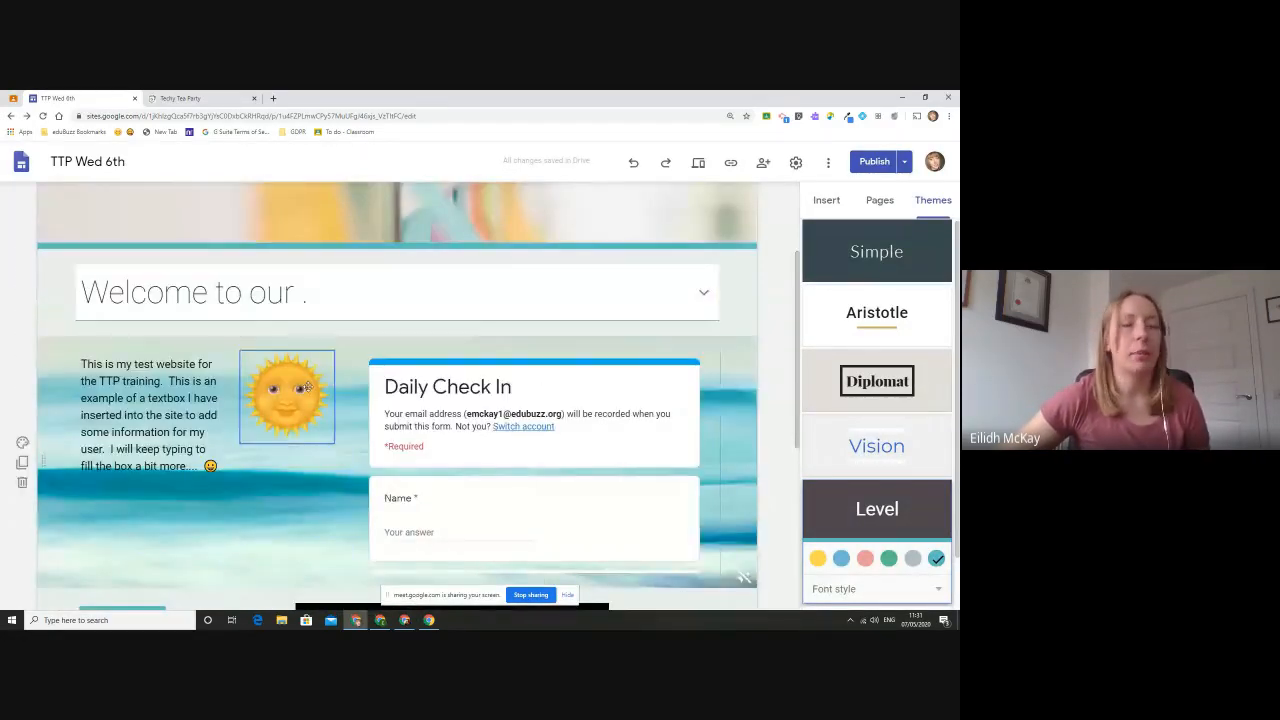
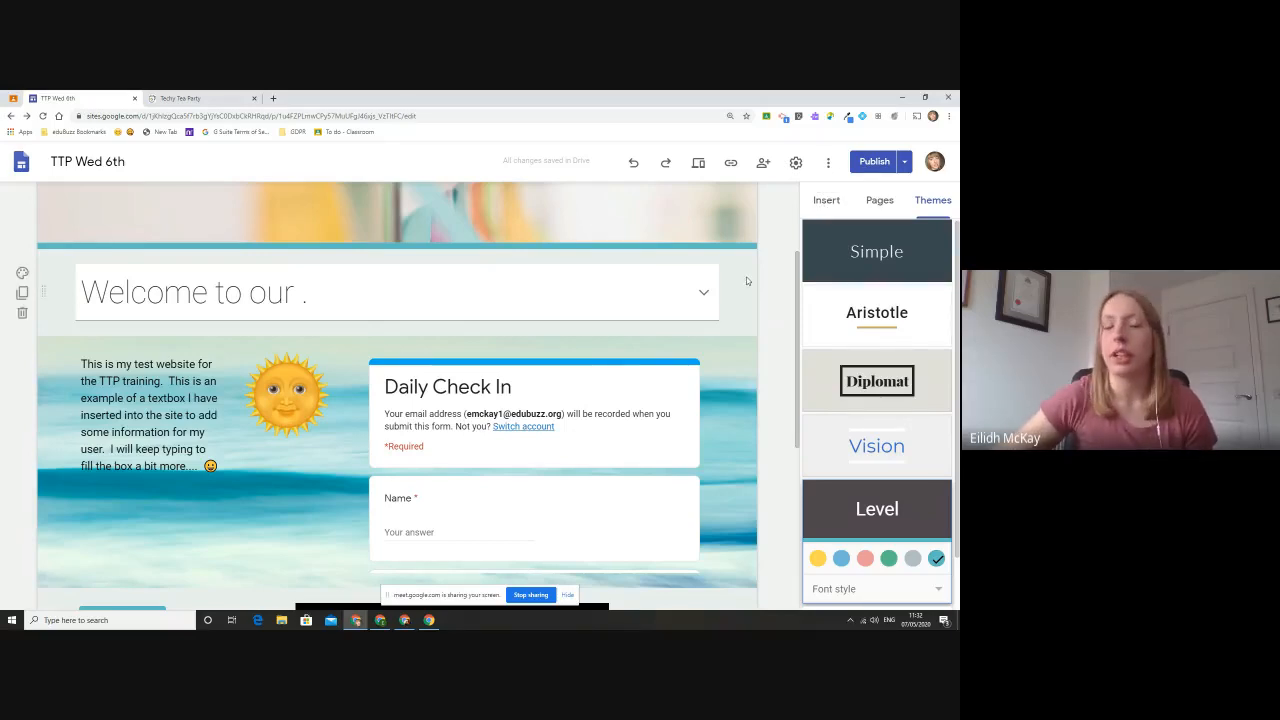
- Replace the image background behind the text box, sun picture and Daily Check In form with a plain section style
mouse_move(707, 229)
scroll(760, 260, "down", 3)
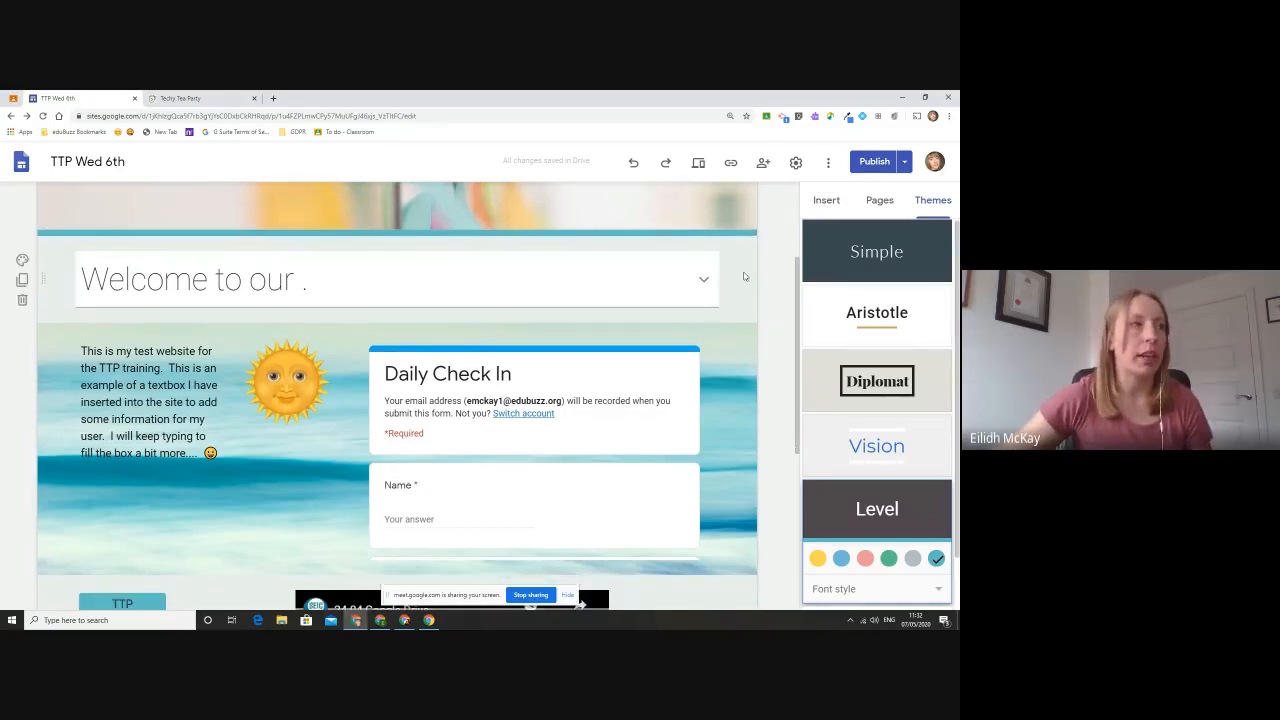
scroll(755, 380, "down", 1)
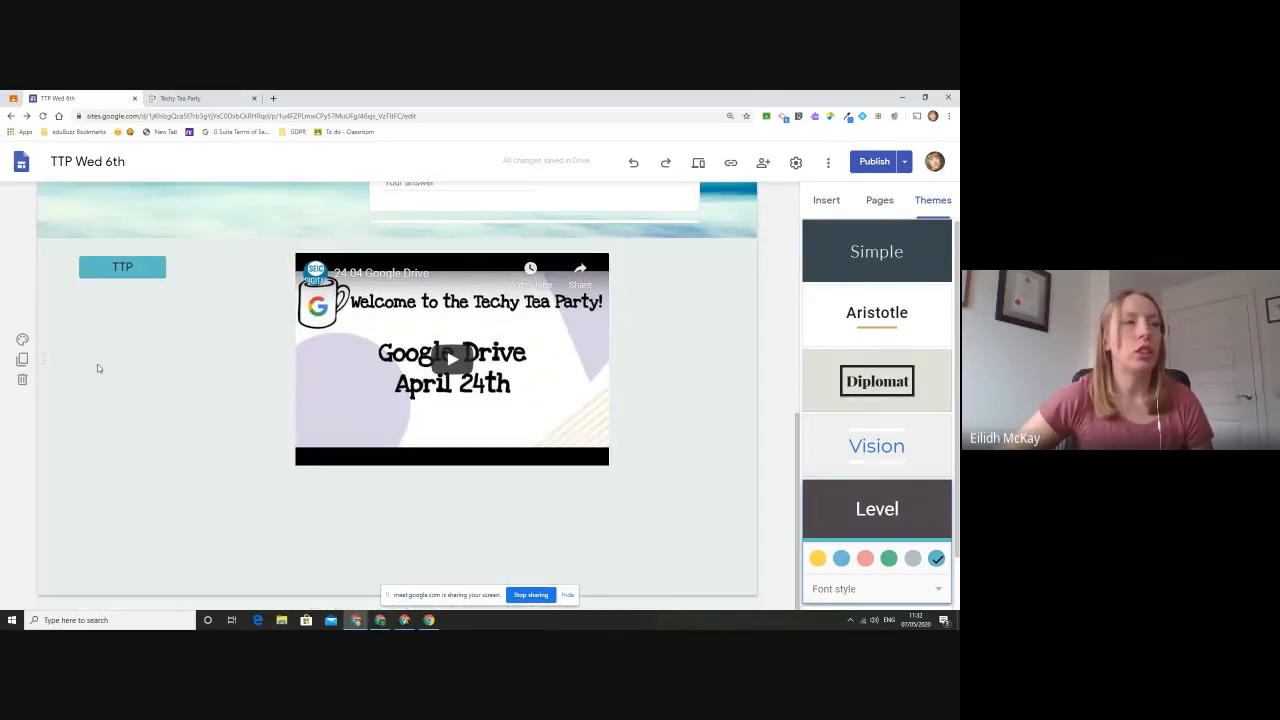
scroll(112, 366, "up", 5)
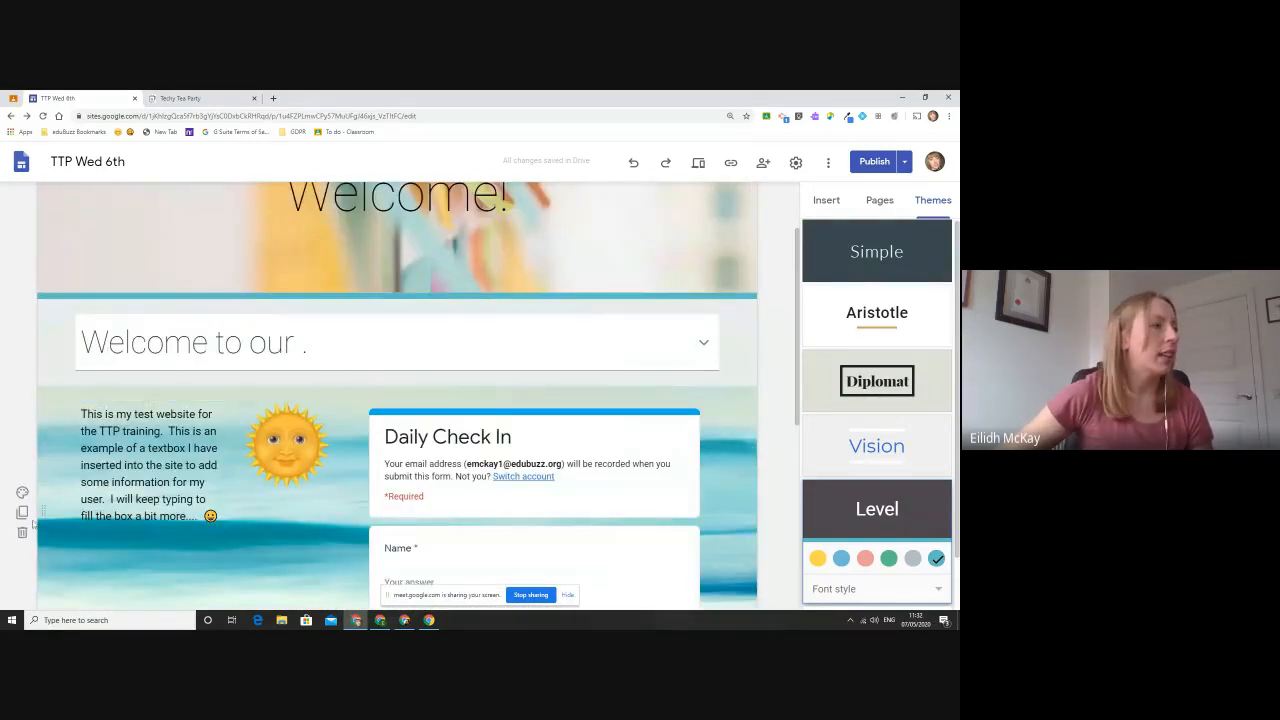
left_click(22, 492)
left_click(88, 515)
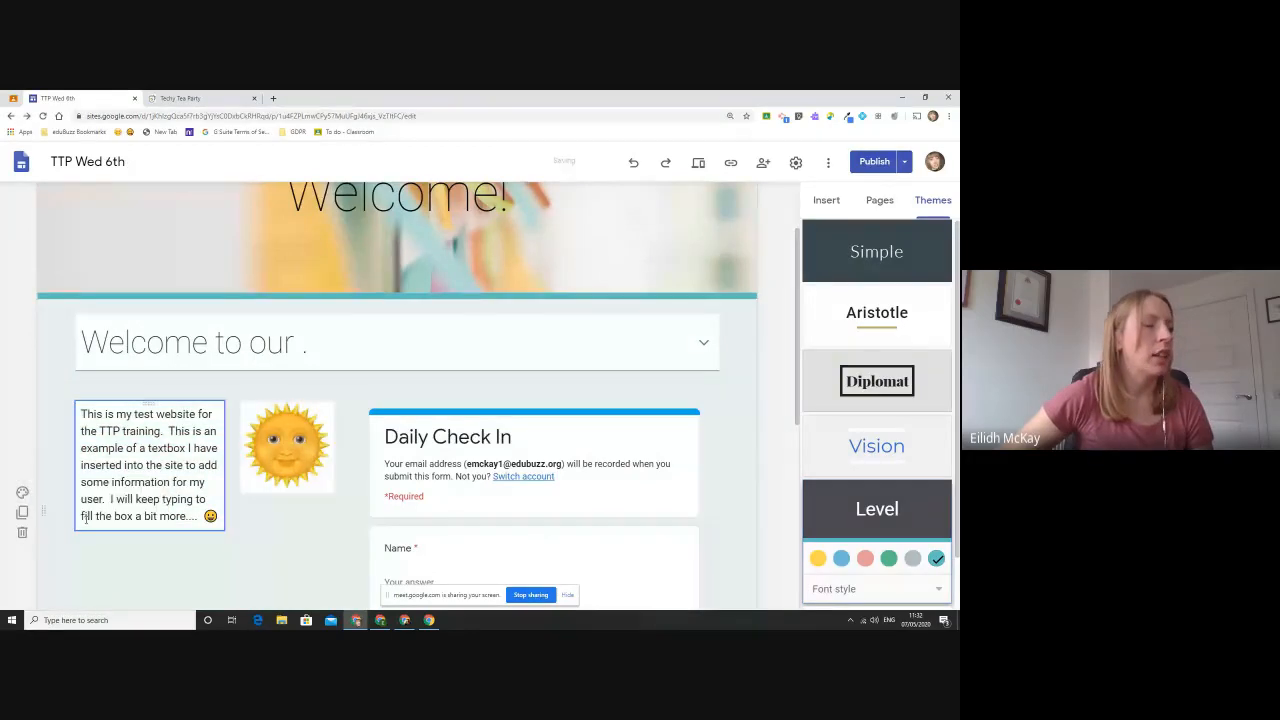
scroll(262, 408, "down", 2)
scroll(260, 407, "up", 1)
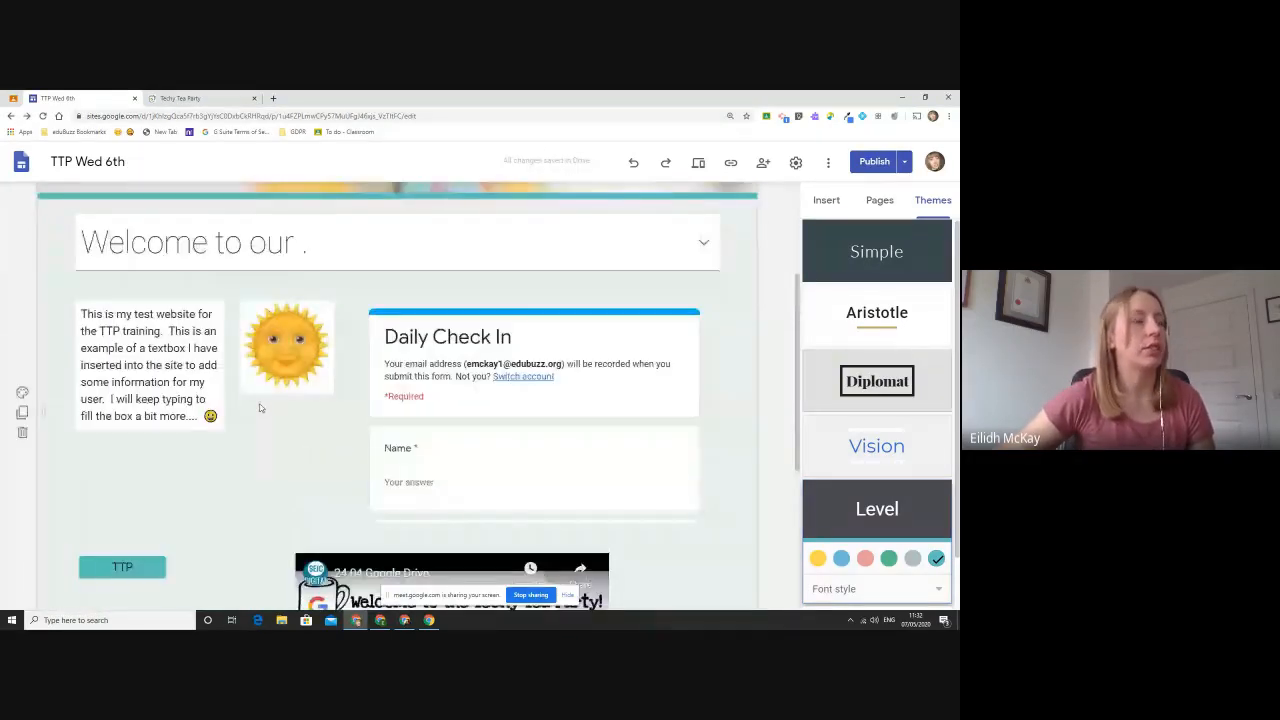
- Paste the published site's link into the text box, spaced below its existing paragraph
left_click(148, 331)
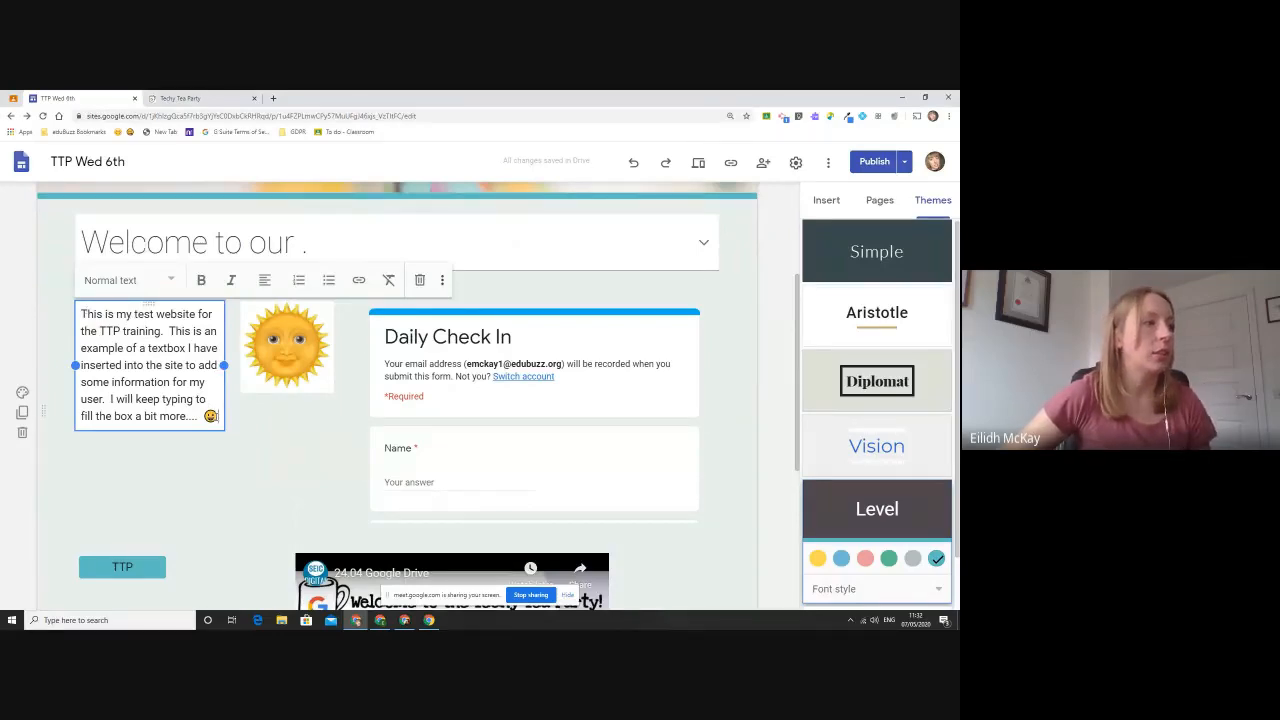
left_click(214, 416)
key("Return")
key("Return")
key("Return")
type("https://sites.google.com/edubuzz.org/missmckttp/welcome")
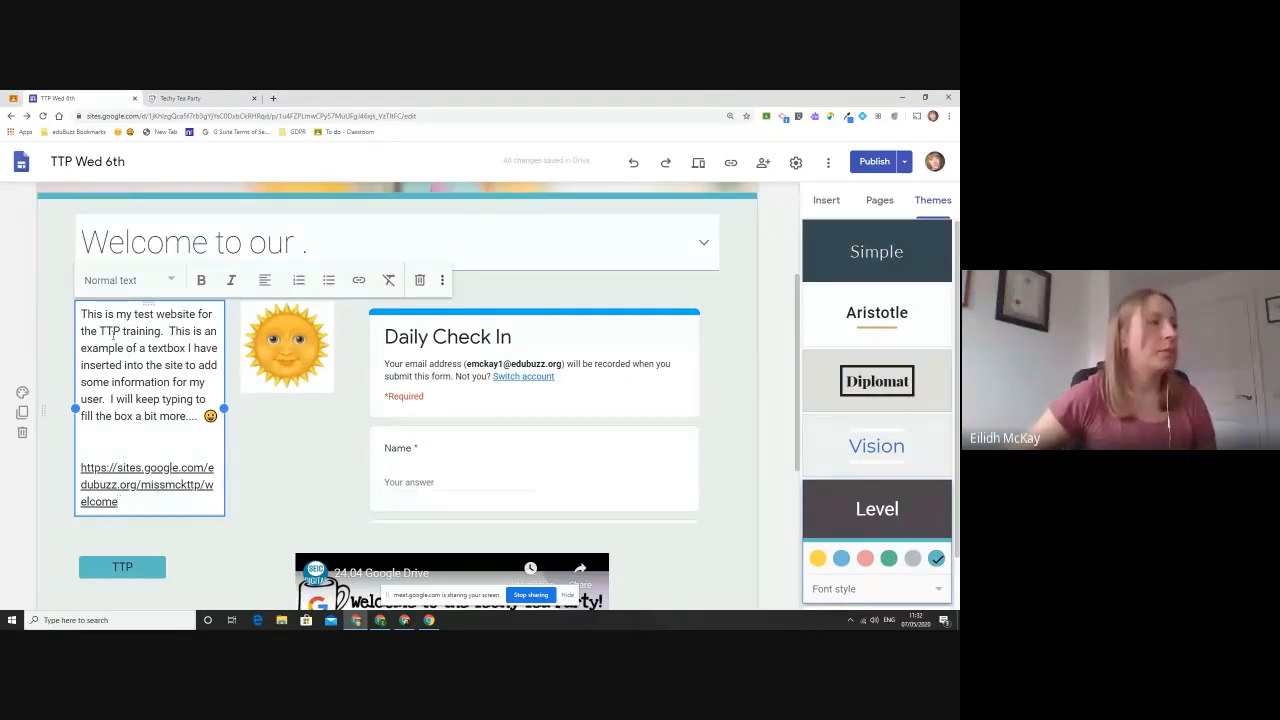
- Turn the words "TTP training" in the text box into a hyperlink to the published site's address
left_click_drag(99, 331, 162, 335)
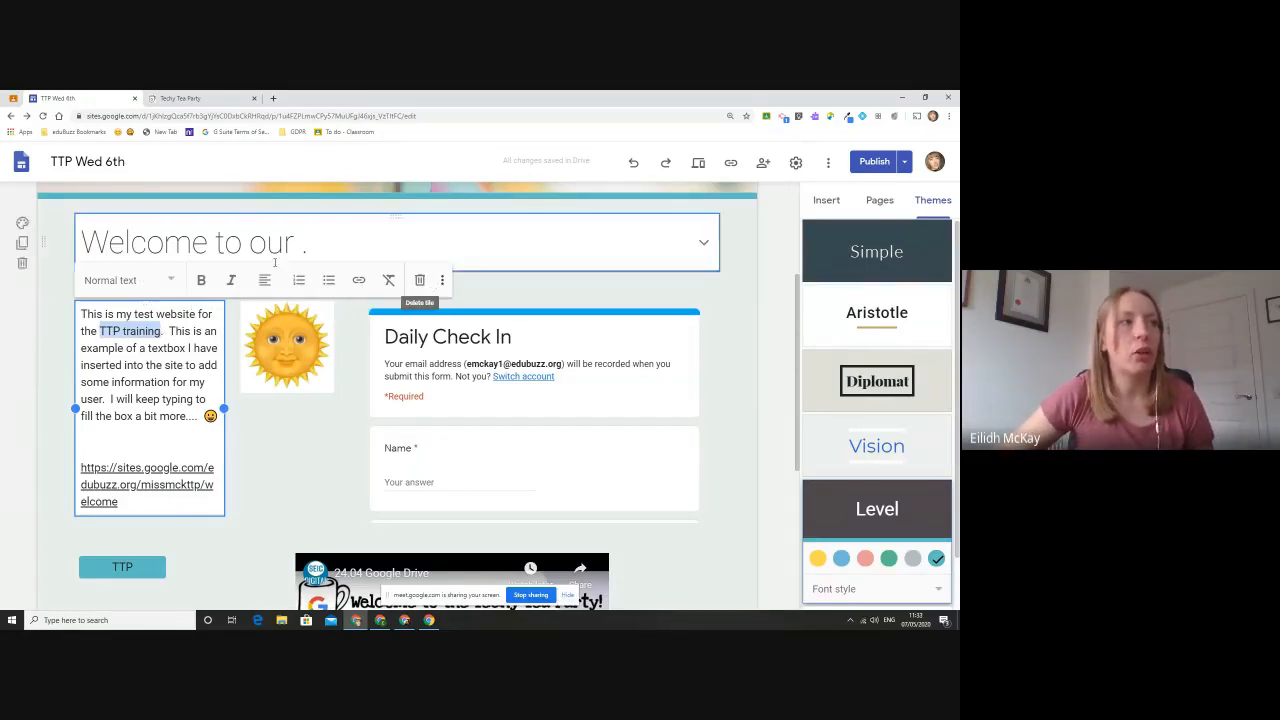
left_click(359, 281)
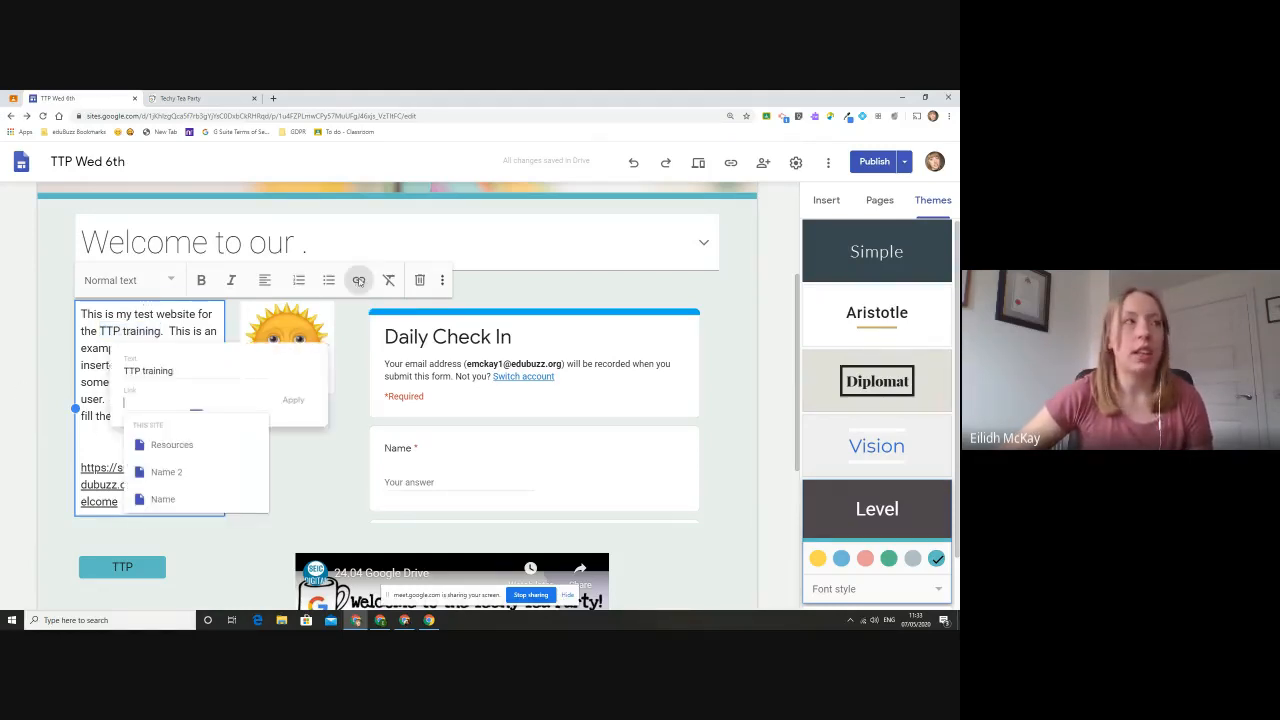
right_click(176, 407)
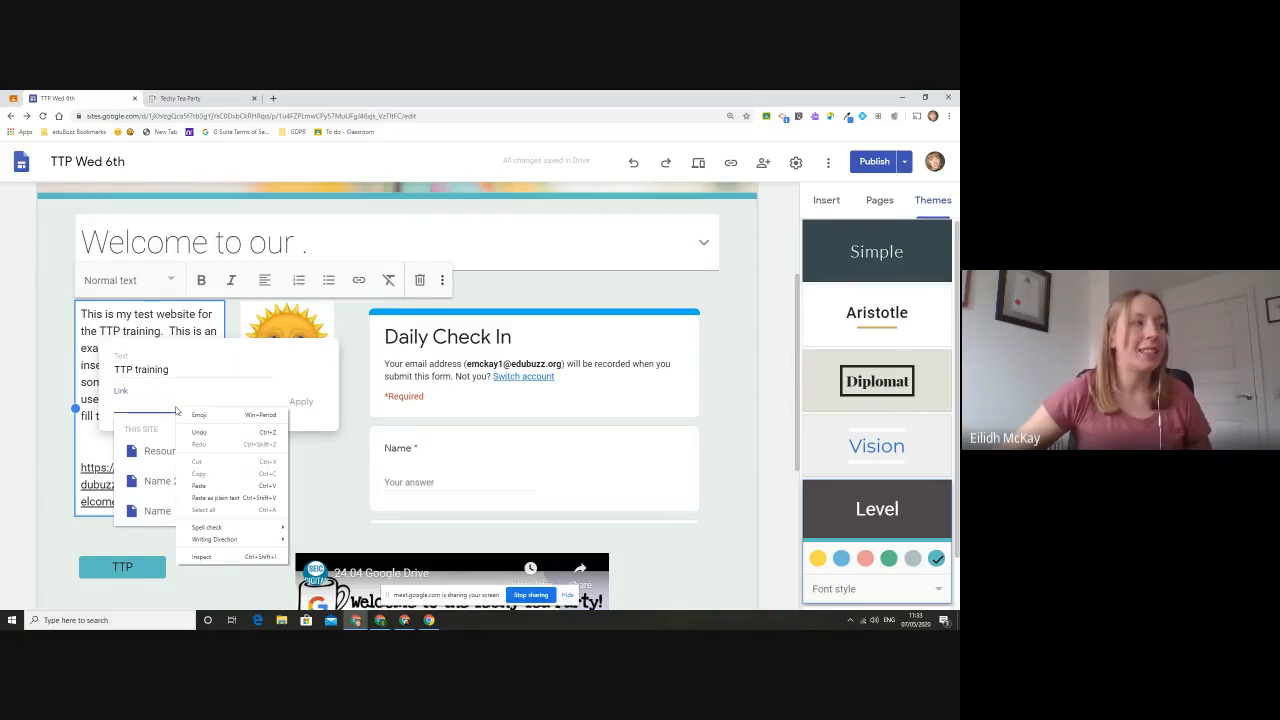
left_click(210, 480)
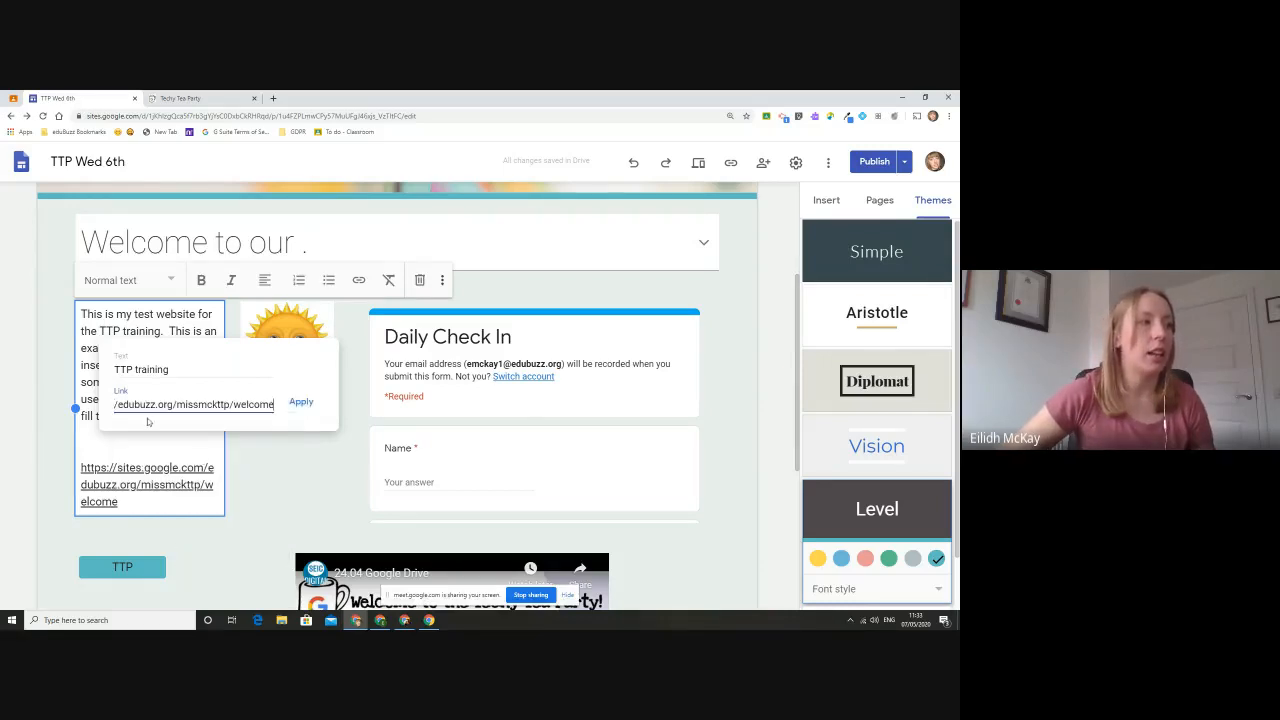
left_click(301, 402)
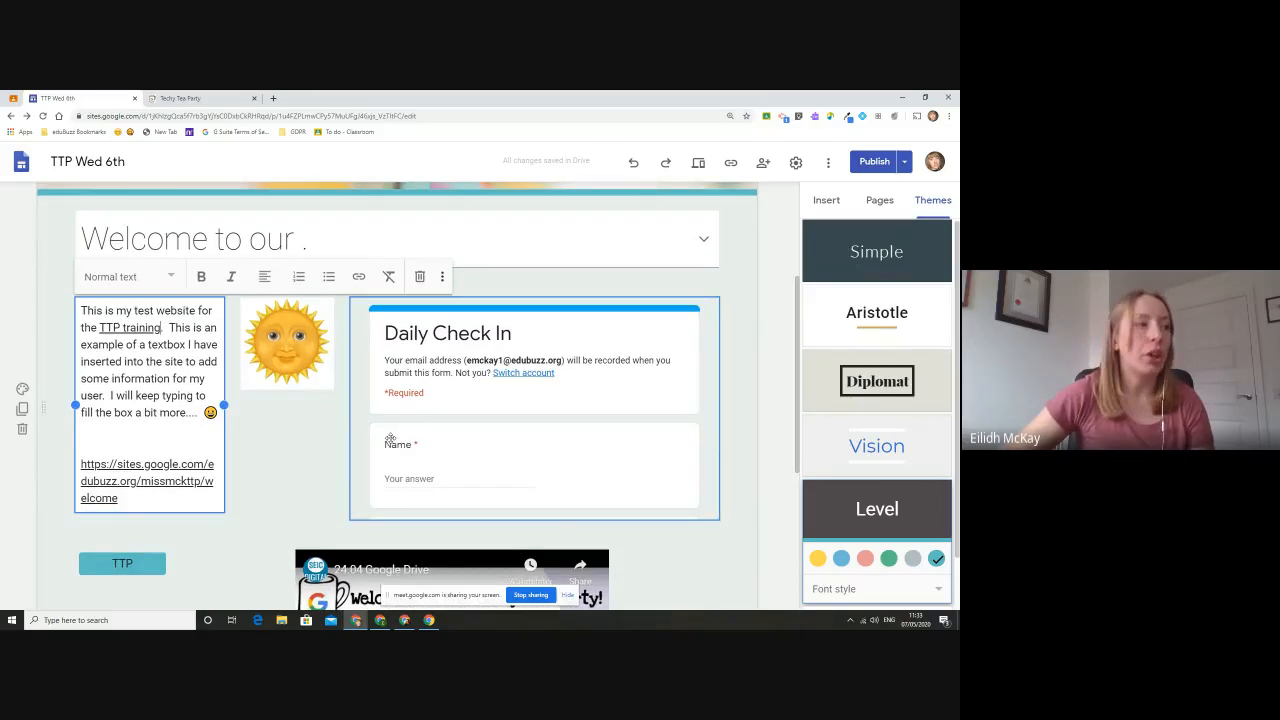
- Insert a button named "TTP website" that links to the published site's address
scroll(247, 491, "down", 3)
scroll(143, 420, "down", 3)
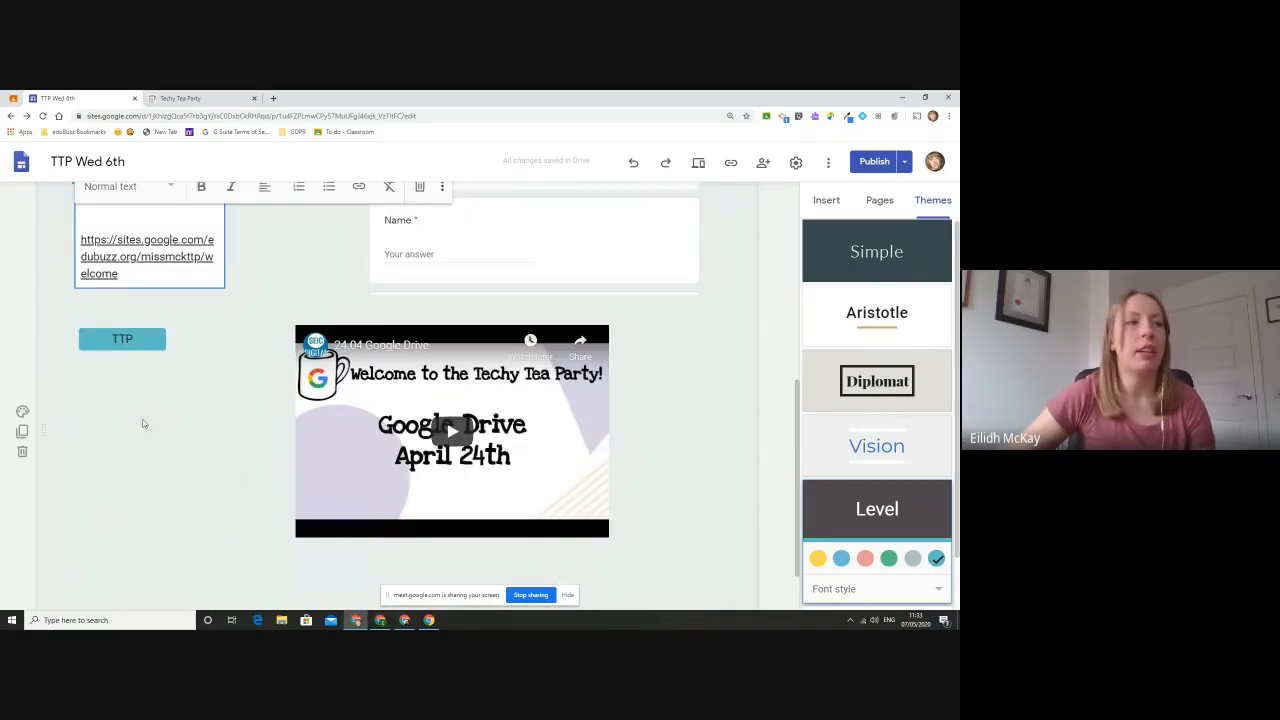
left_click(826, 203)
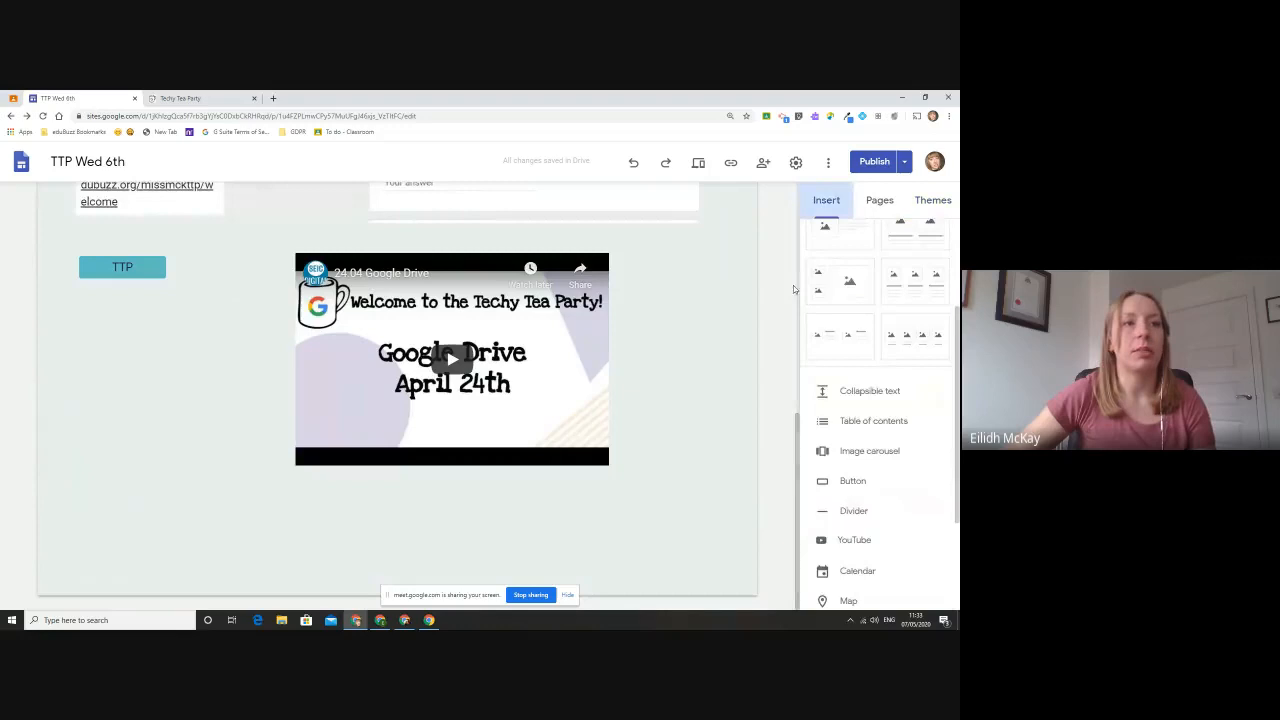
left_click(852, 481)
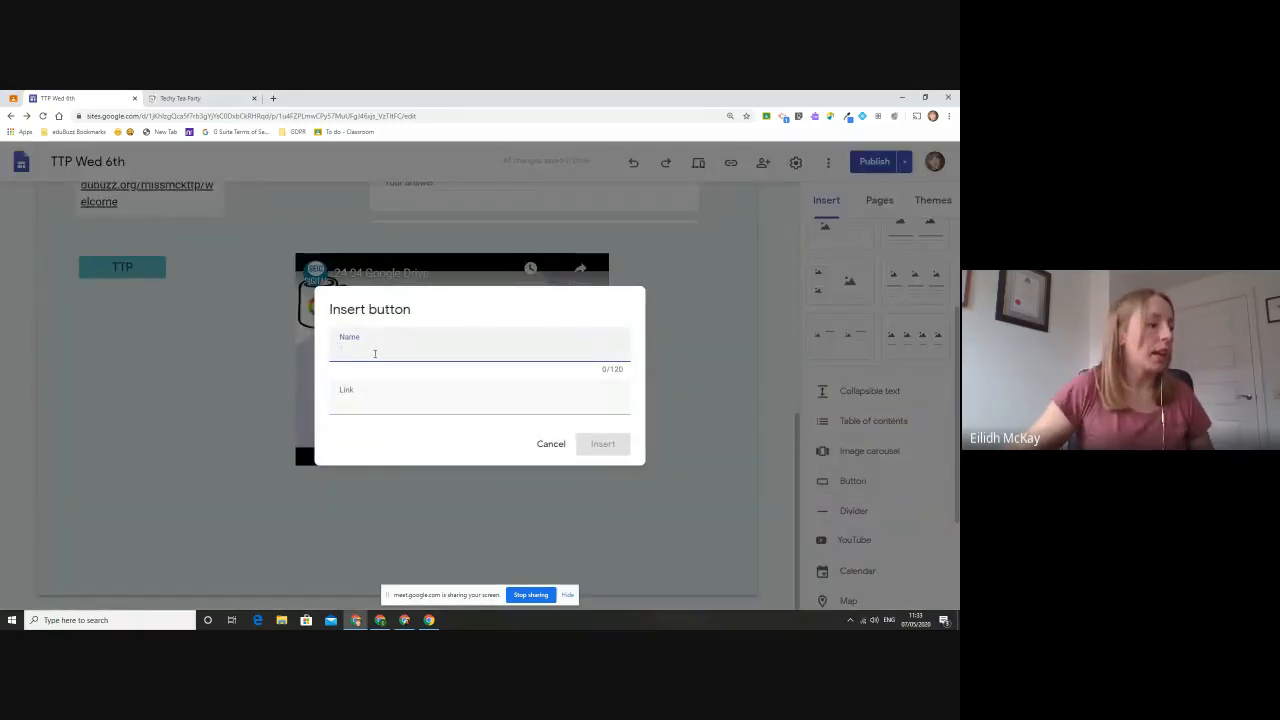
left_click(375, 350)
type("TTP website")
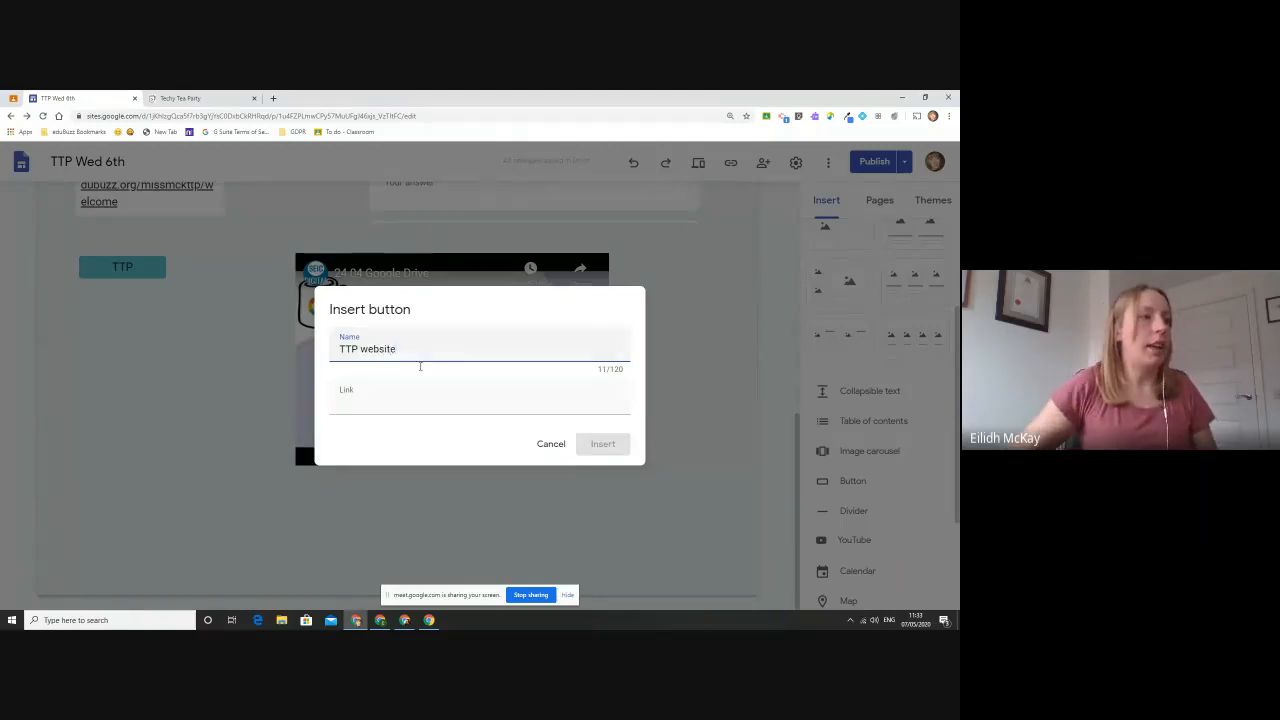
left_click(421, 400)
right_click(415, 403)
left_click(438, 481)
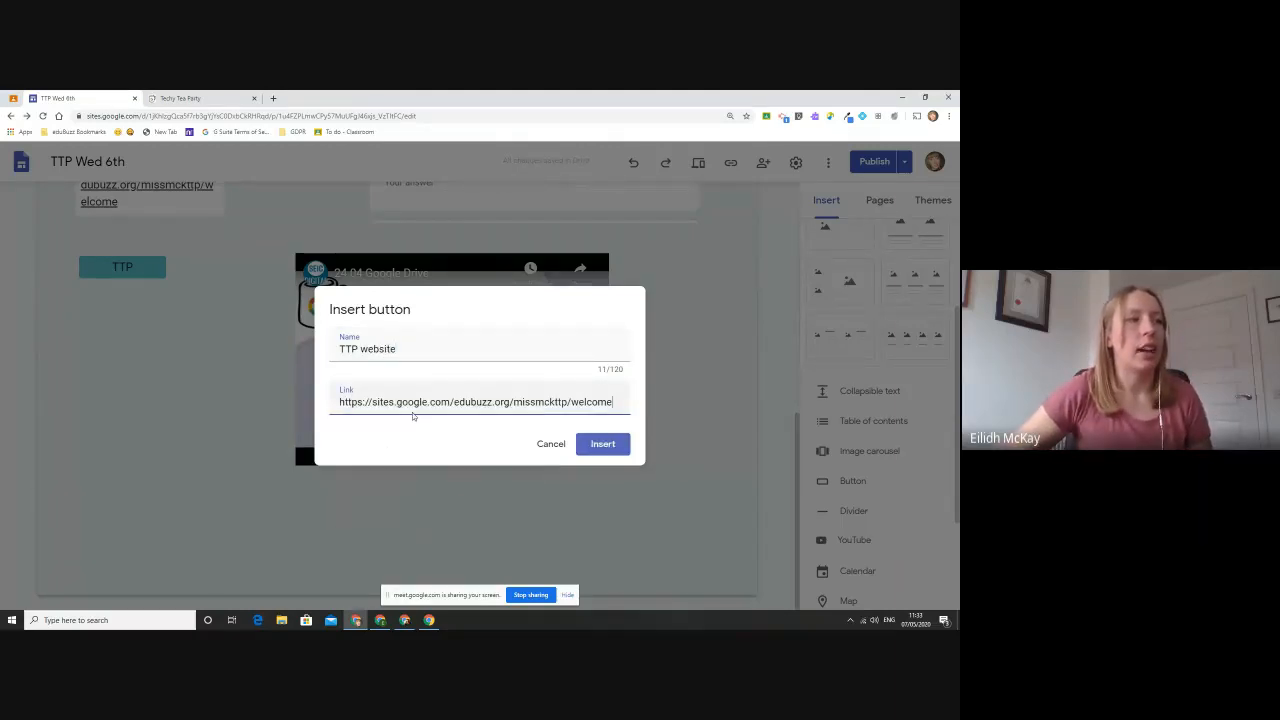
left_click(612, 443)
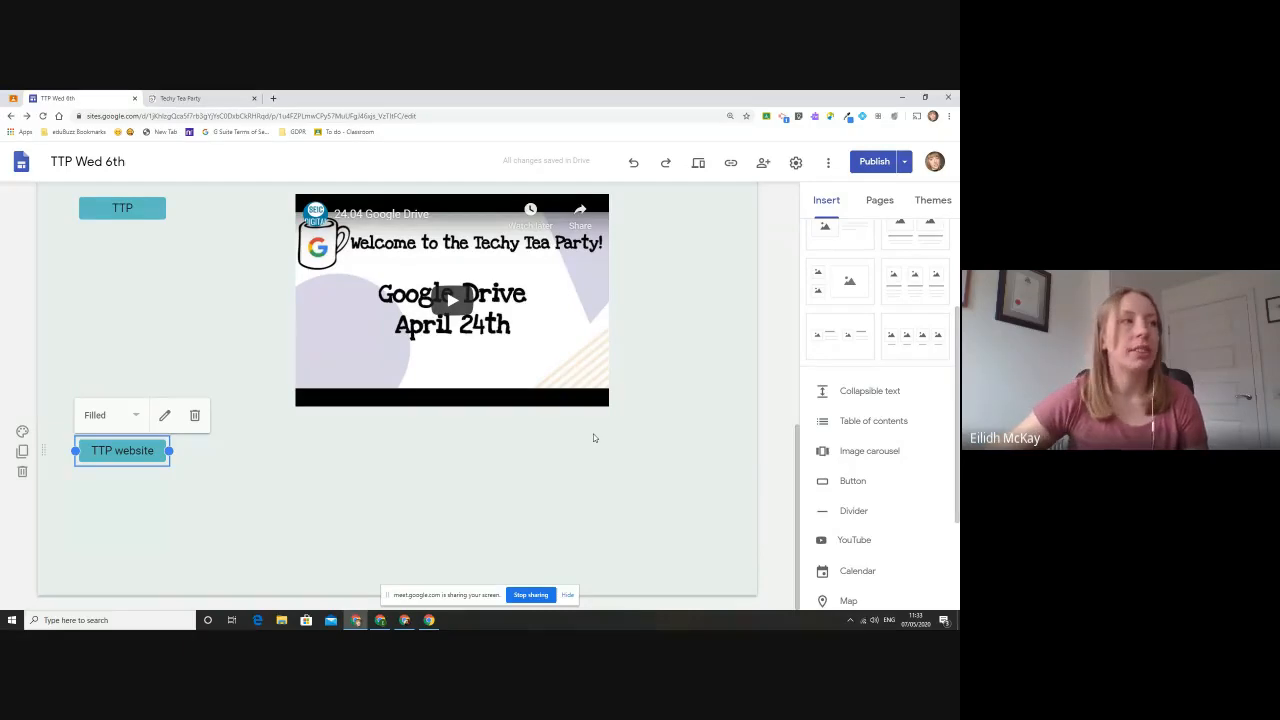
- Group the sun picture with the text box by placing it directly below the pasted link
scroll(593, 438, "up", 5)
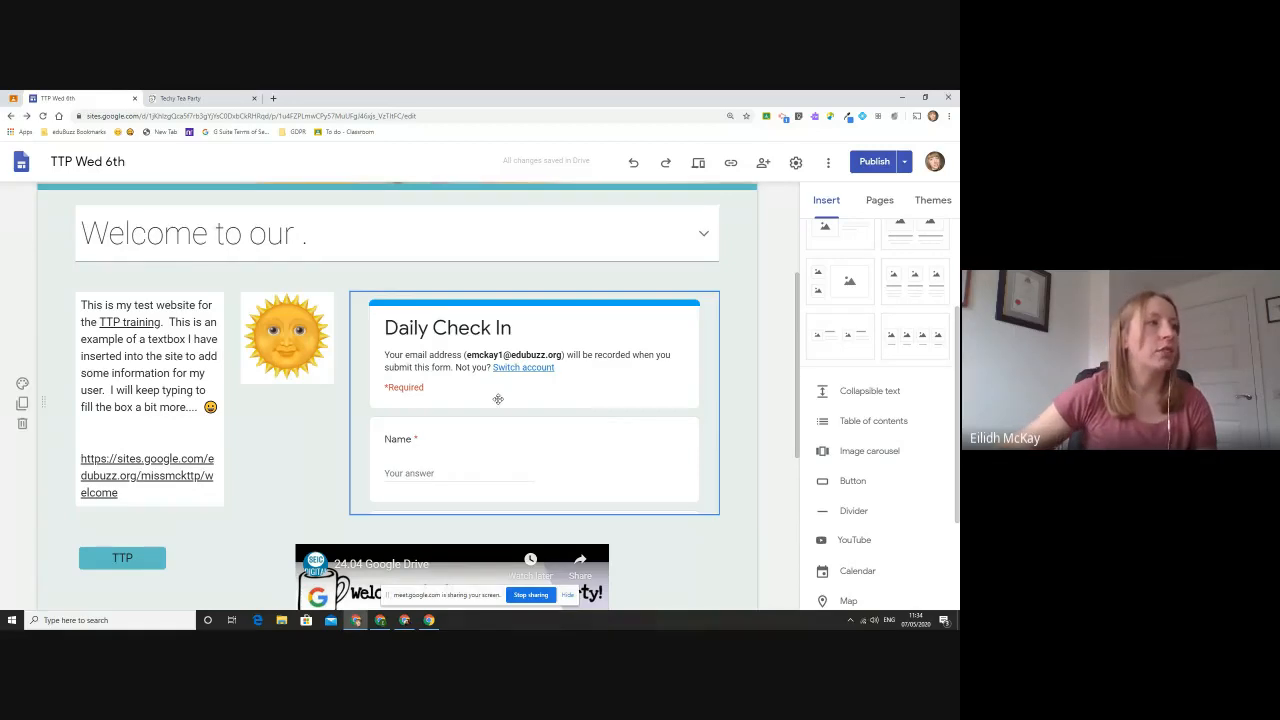
scroll(490, 403, "down", 1)
scroll(490, 403, "down", 1)
left_click_drag(288, 236, 165, 500)
scroll(484, 519, "down", 1)
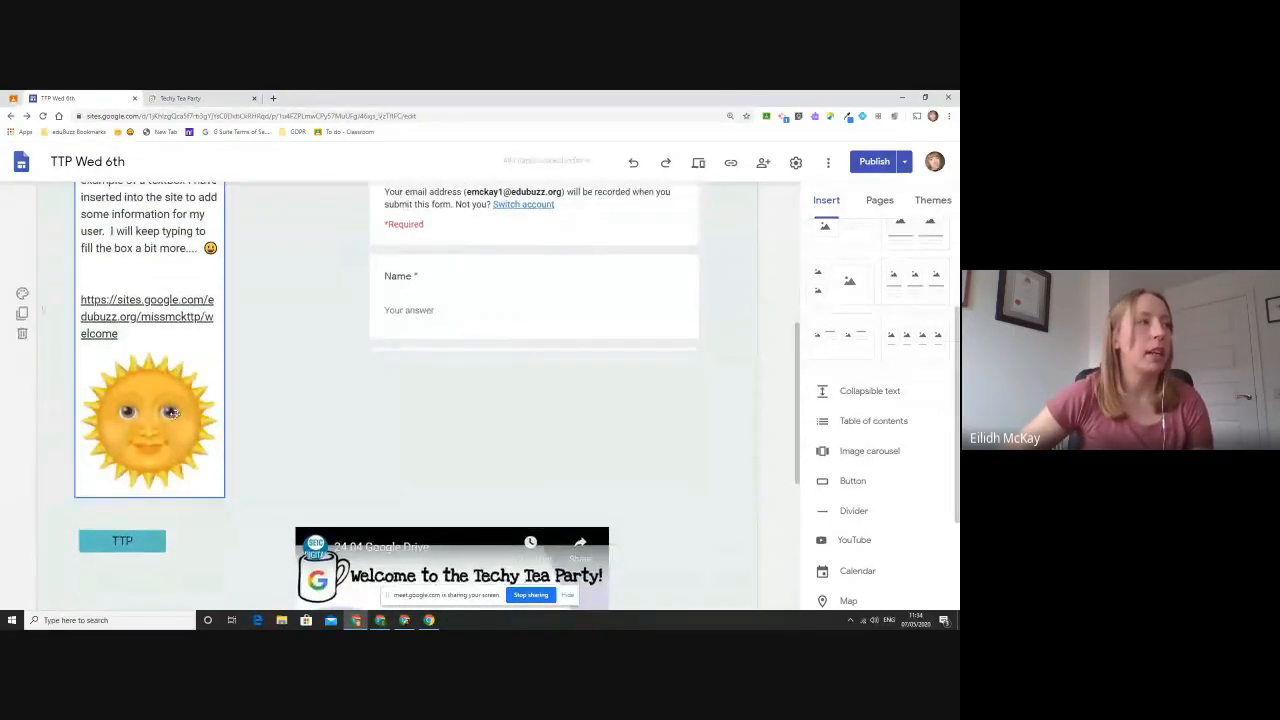
scroll(235, 454, "up", 3)
scroll(235, 454, "down", 1)
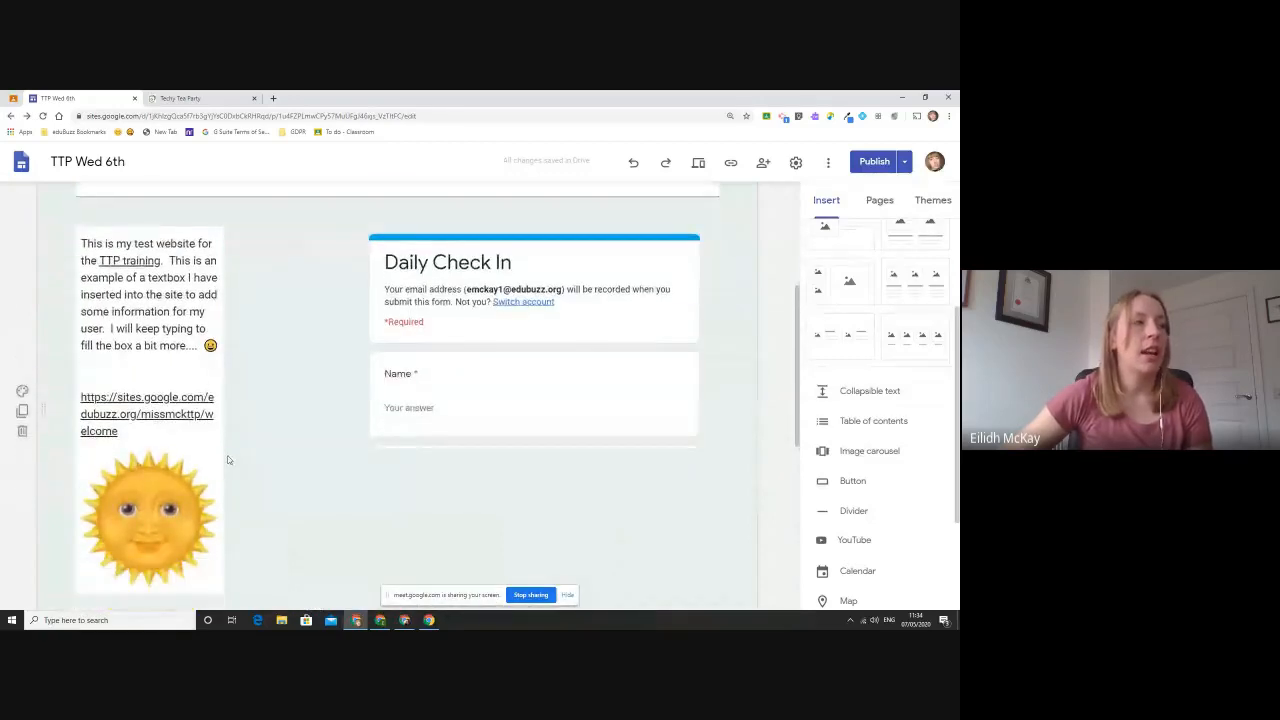
- Open the grouped sun picture for cropping and leave it without cropping
left_click(197, 445)
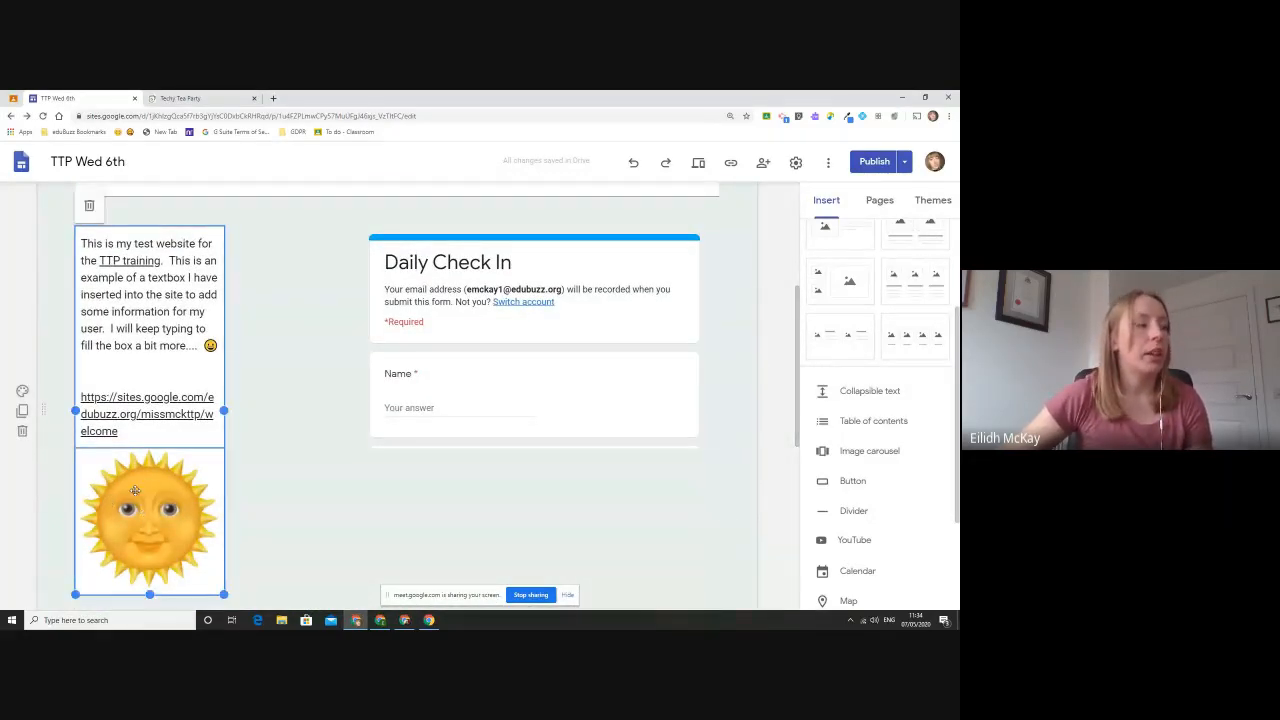
left_click(130, 494)
double_click(130, 494)
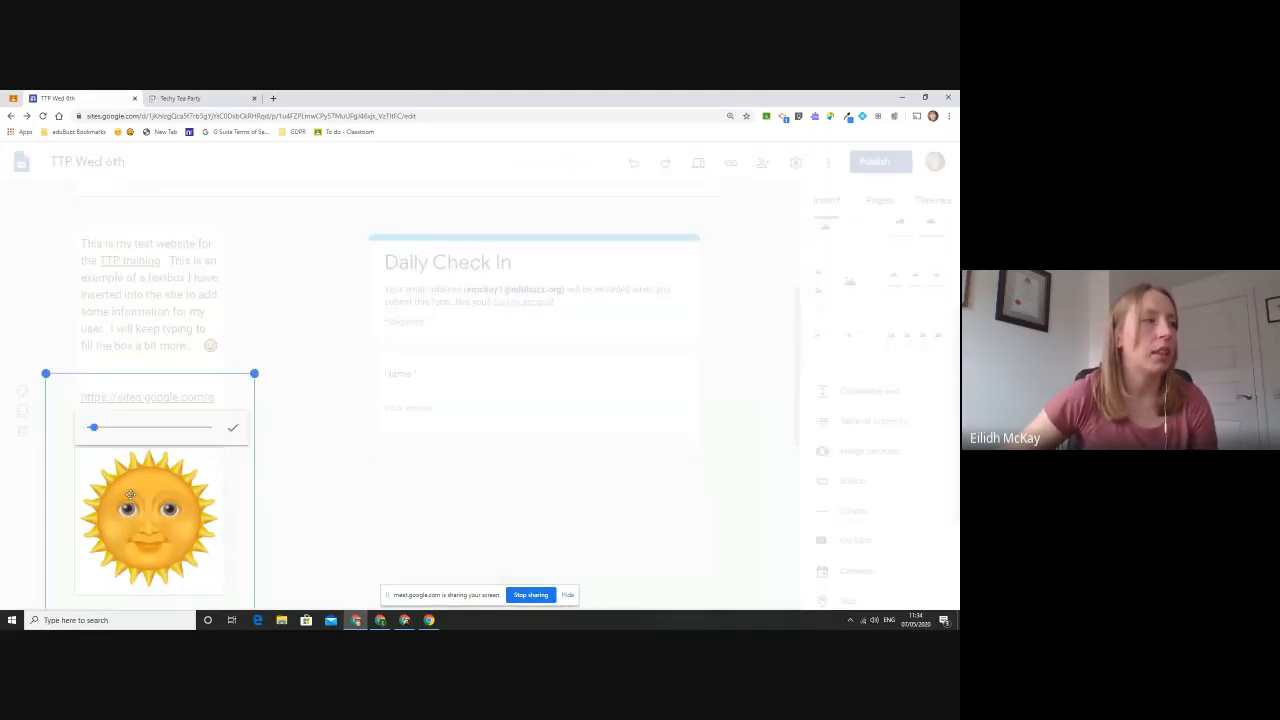
left_click(328, 505)
mouse_move(166, 498)
left_mouse_down()
mouse_move(196, 503)
mouse_move(278, 333)
mouse_move(128, 562)
mouse_move(165, 518)
left_mouse_up()
left_click(283, 468)
scroll(168, 518, "down", 1)
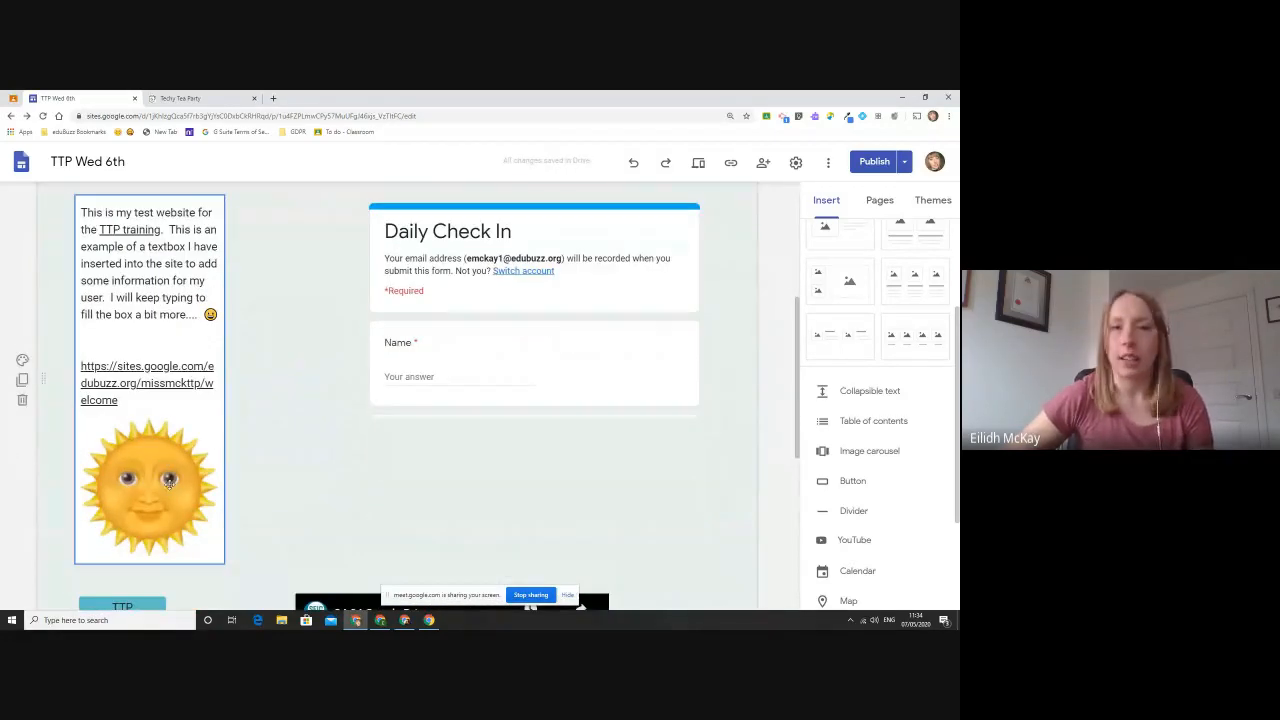
- Move the sun picture out of the text box group into the space between the text and the form
left_click_drag(168, 478, 286, 384)
double_click(161, 505)
key("Escape")
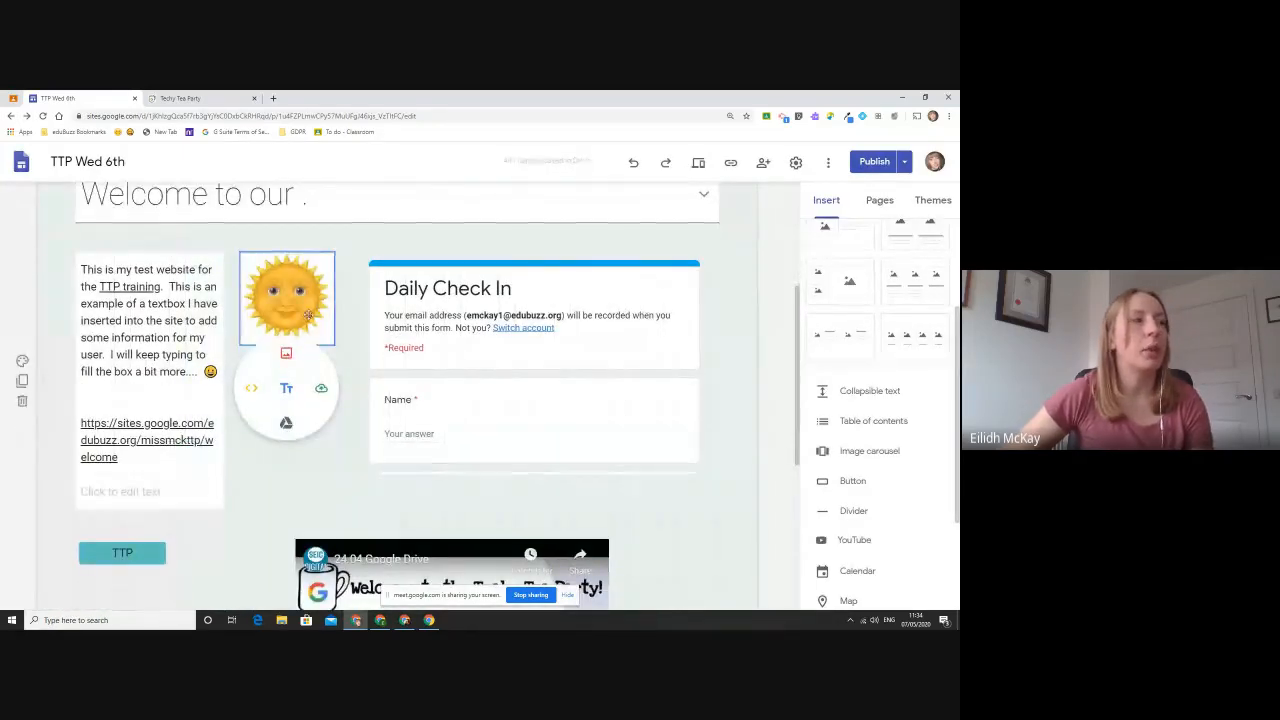
- Regroup the sun picture under the link text, and move it back out beside the text box
left_click_drag(310, 326, 160, 540)
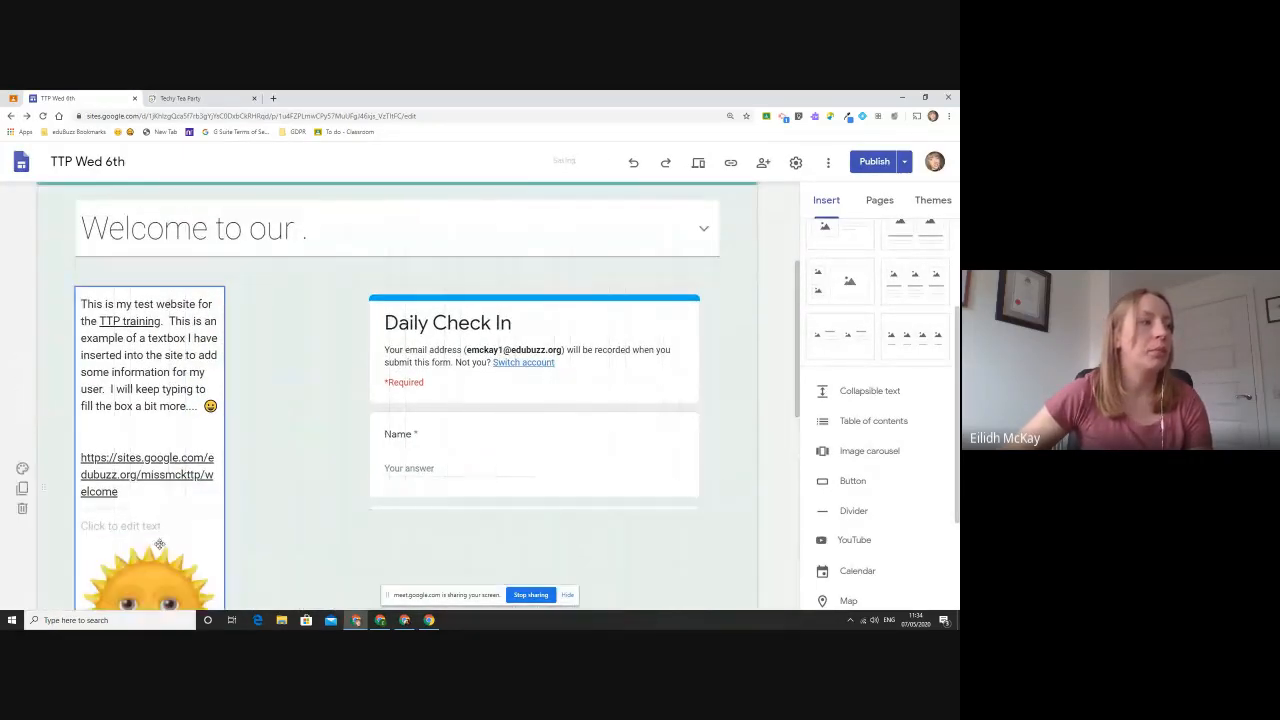
double_click(171, 471)
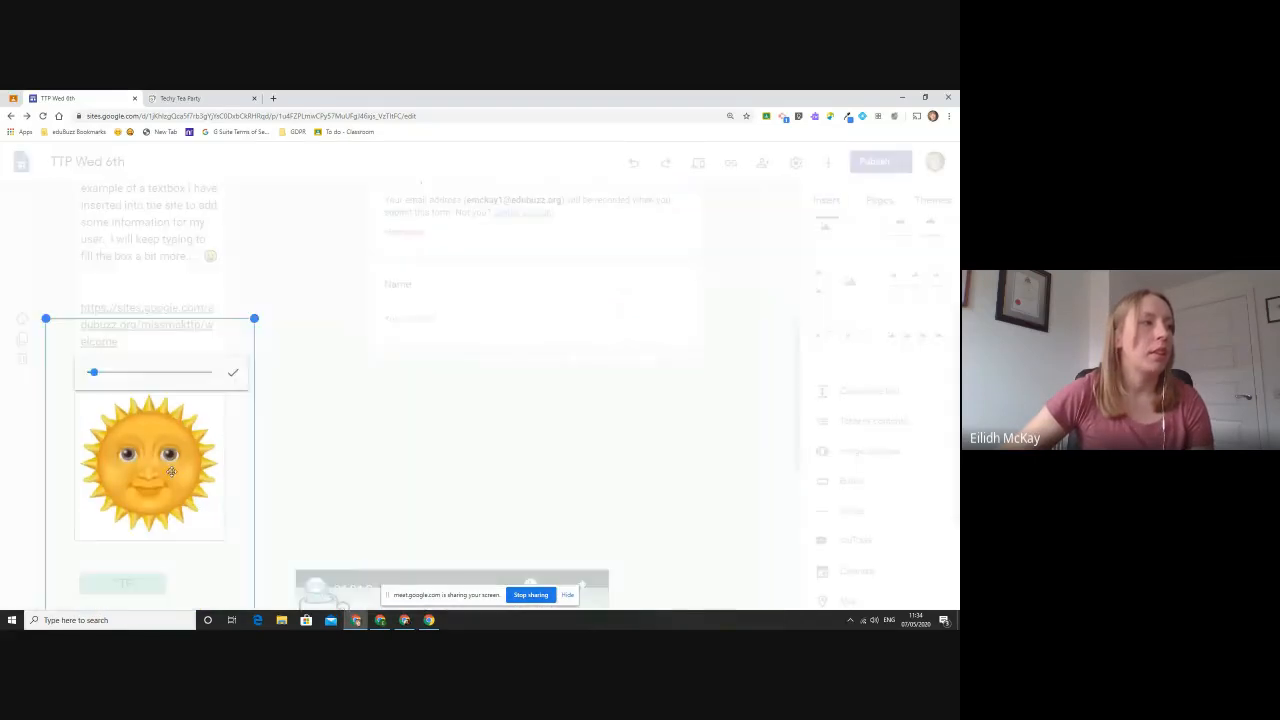
left_click(318, 452)
left_click_drag(172, 468, 300, 350)
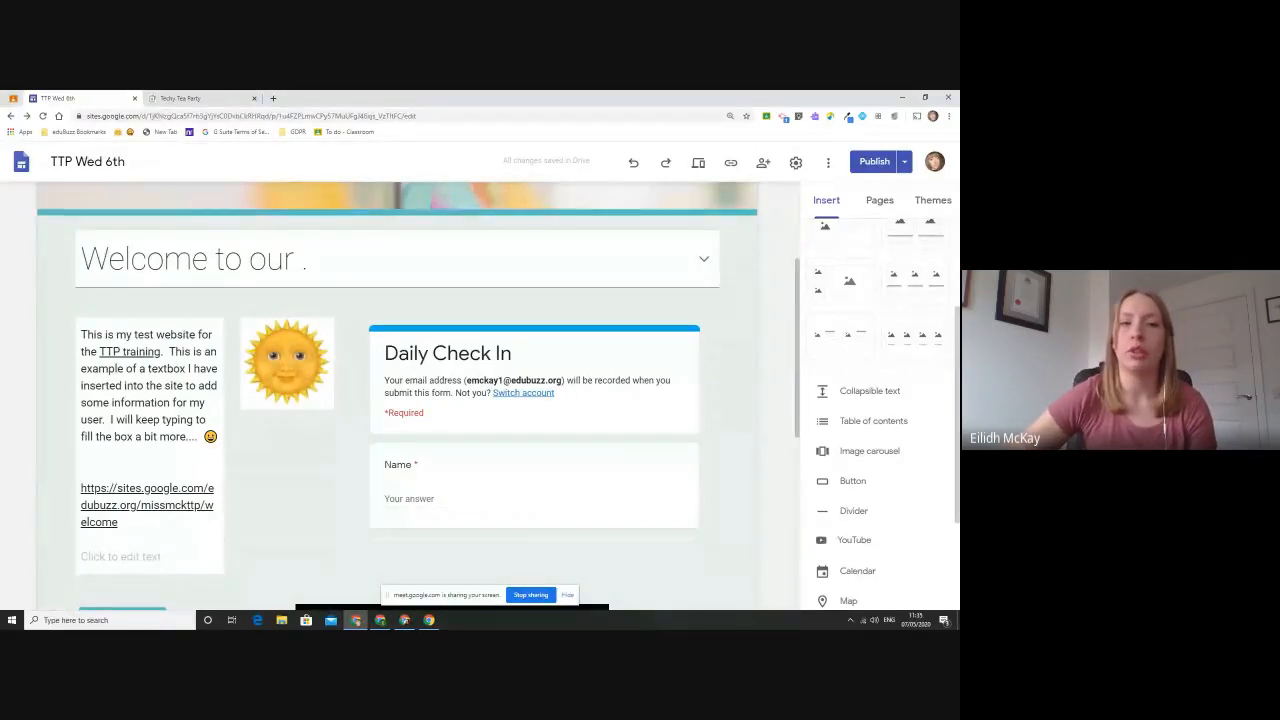
- Restrict the published site's sharing to "Specific people can view when published" and save the setting
left_click(763, 163)
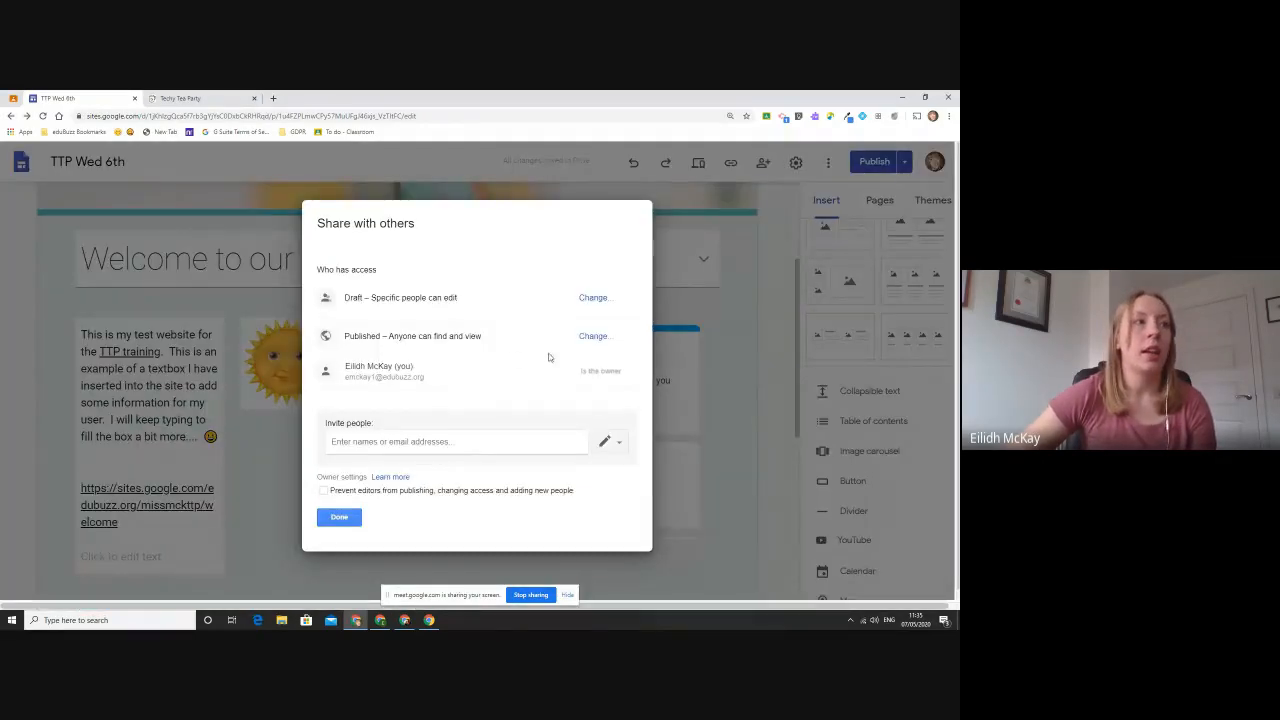
left_click(592, 336)
left_click(430, 398)
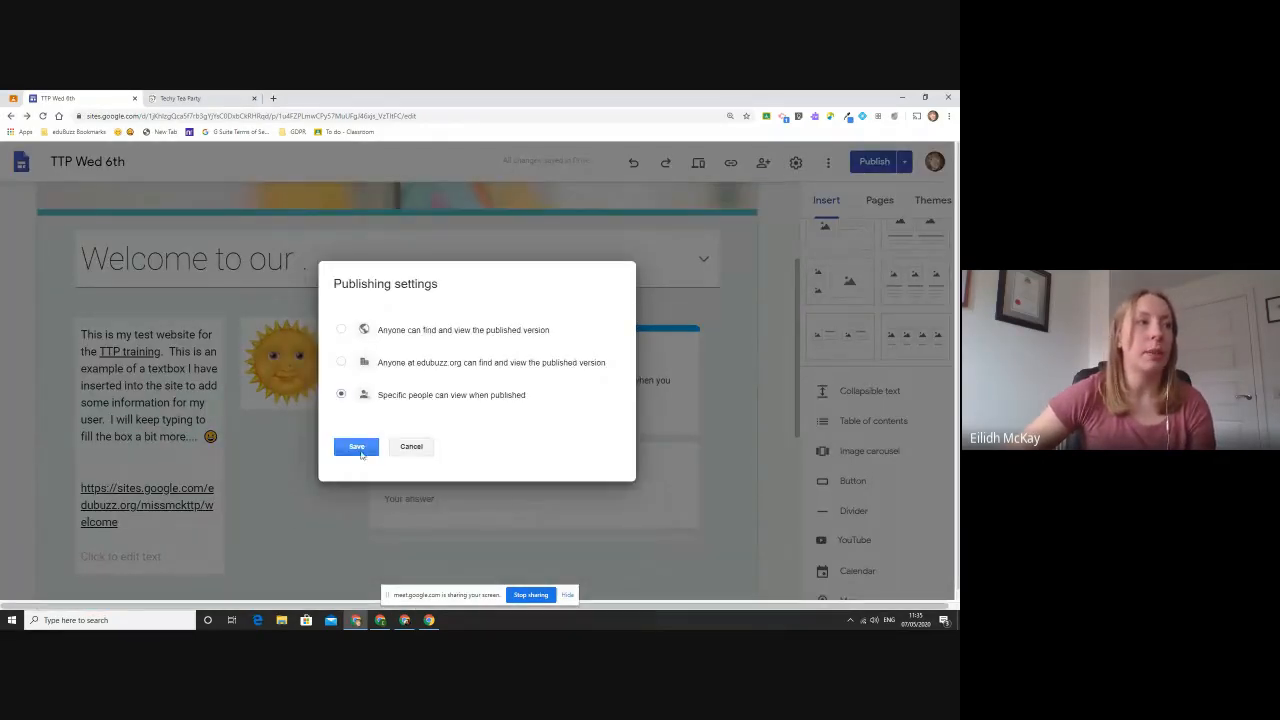
left_click(357, 447)
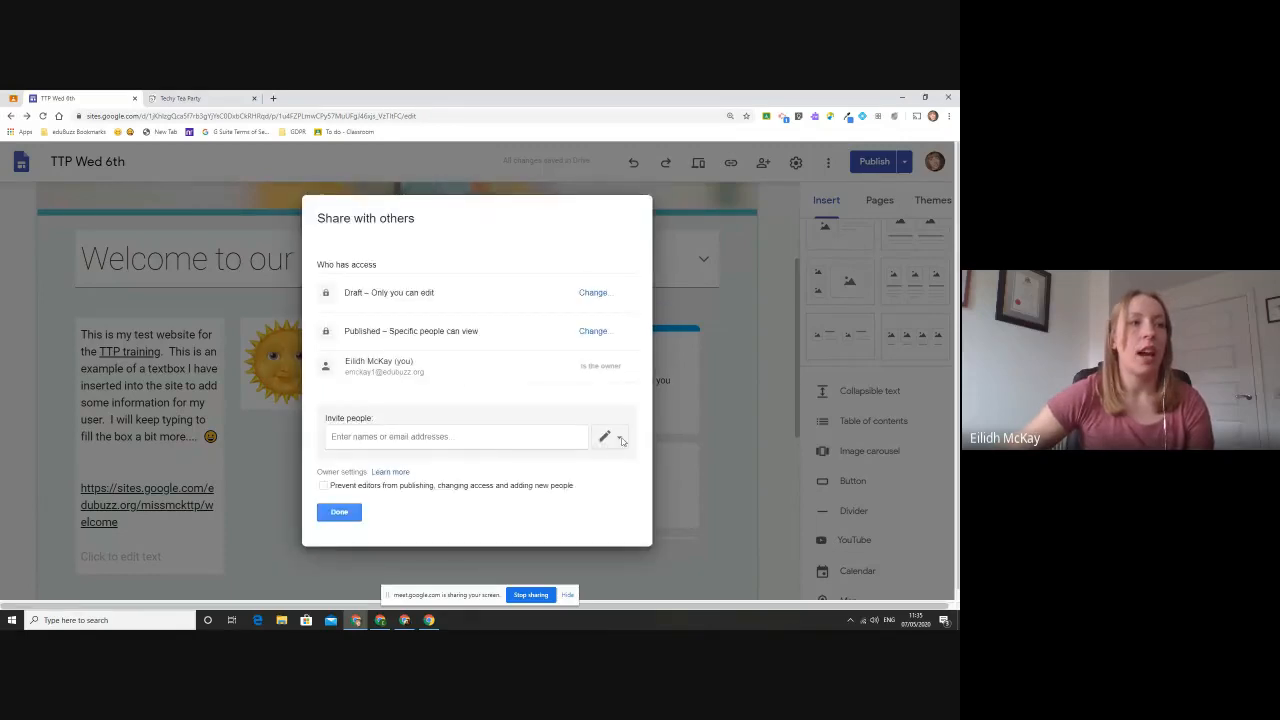
- Try a view-only invitation in the sharing settings, cancel it without adding anyone, and return to the page
left_click(608, 437)
left_click(610, 479)
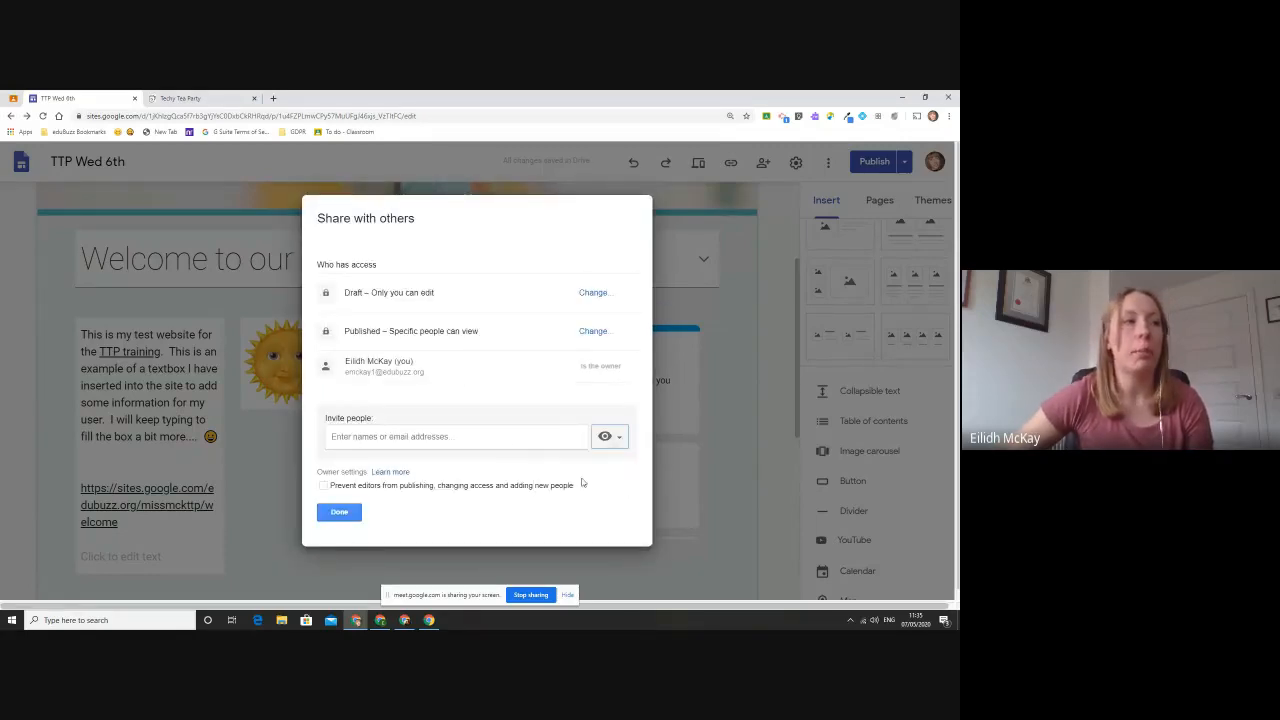
left_click(505, 444)
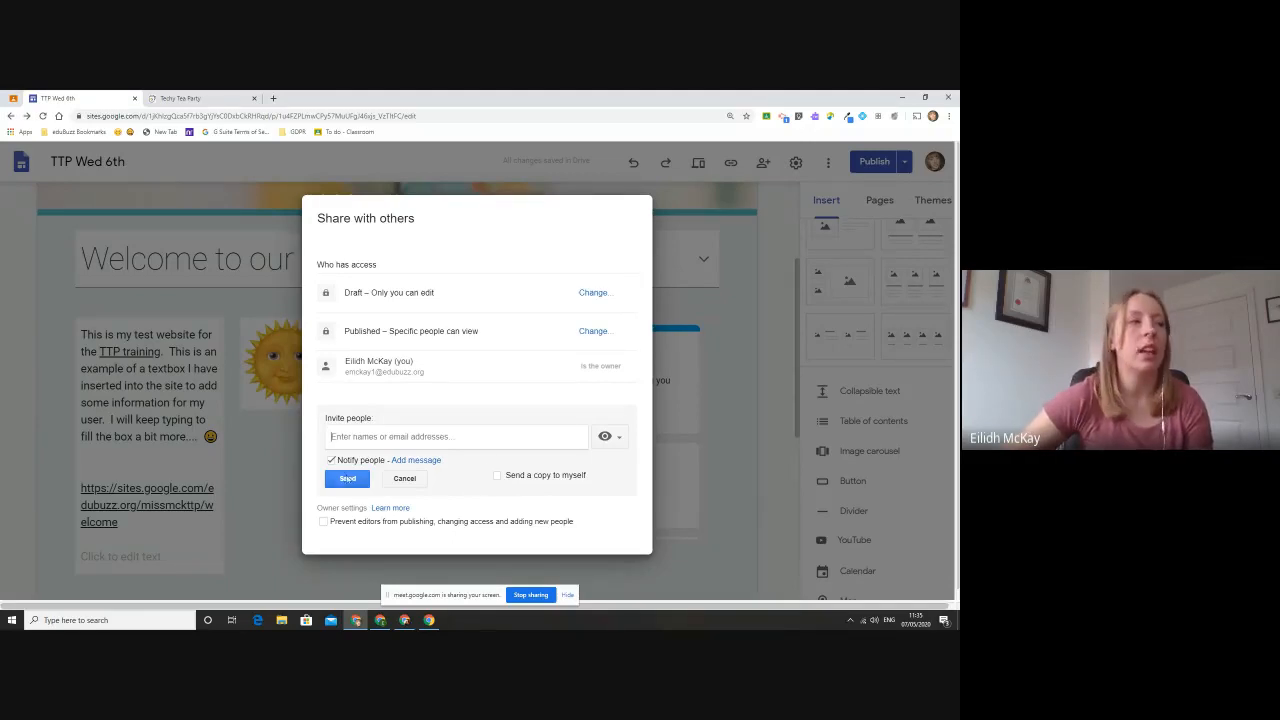
left_click(390, 480)
left_click(340, 512)
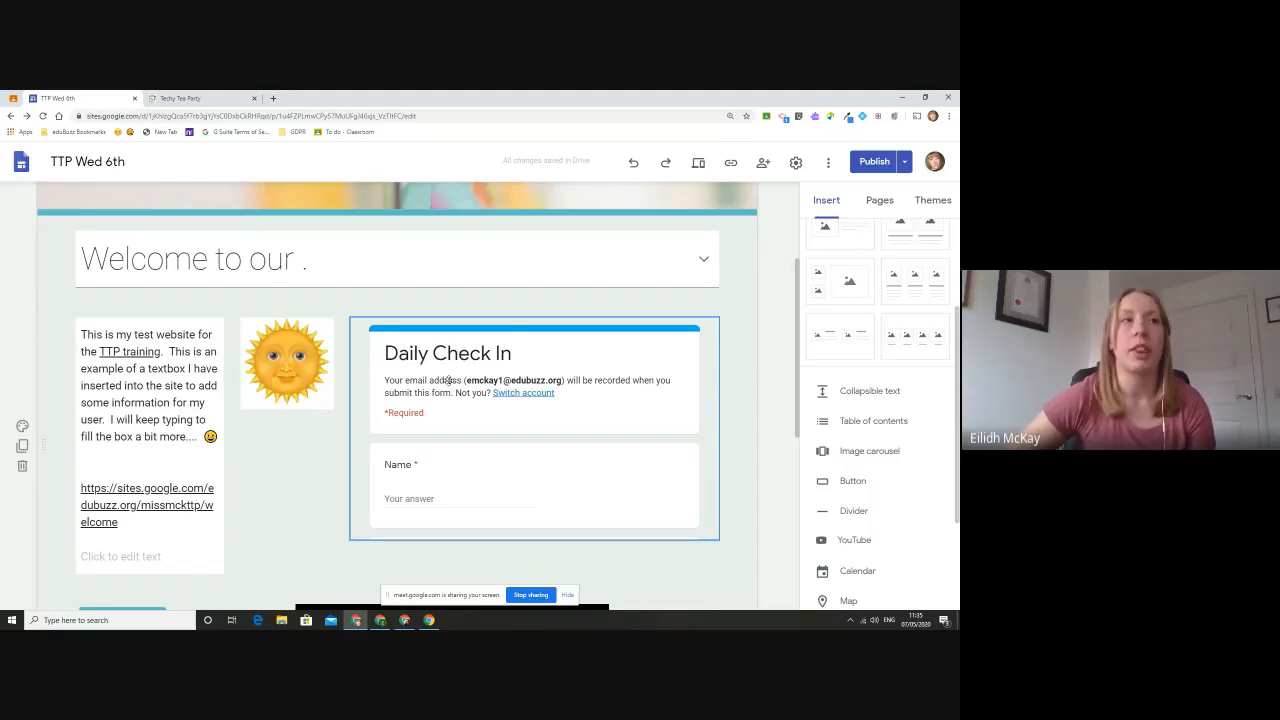
scroll(448, 380, "up", 3)
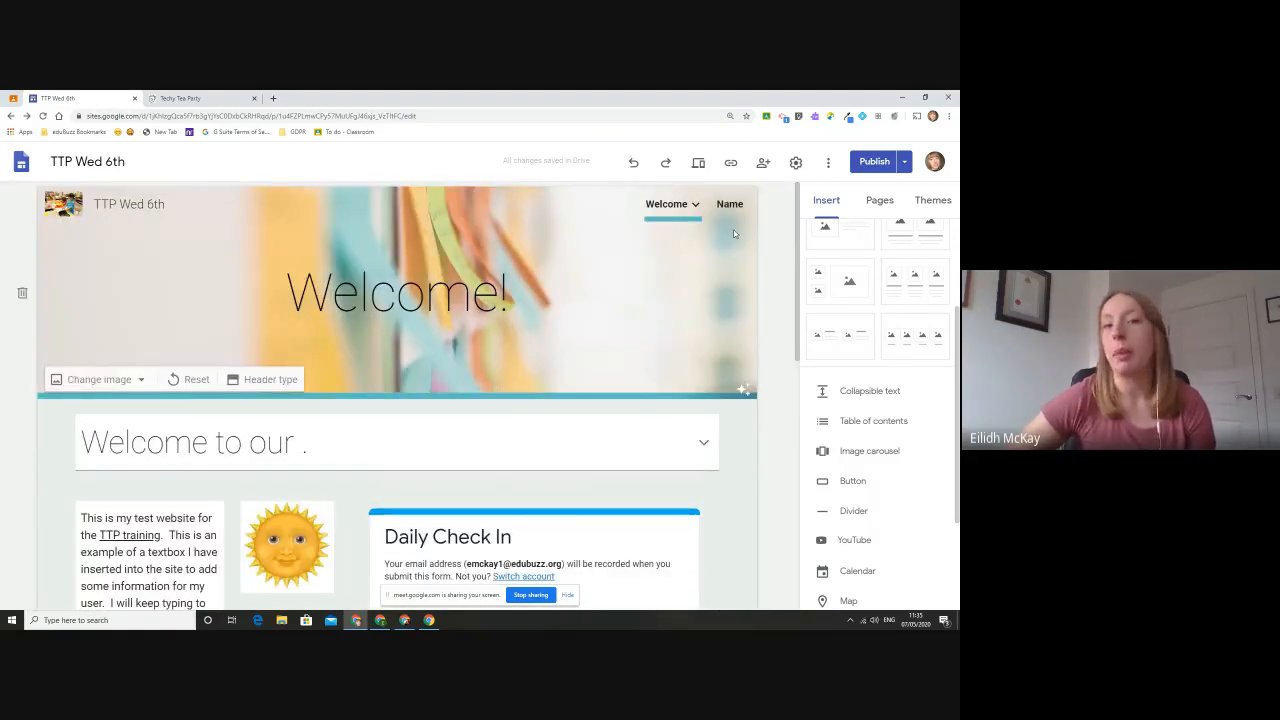